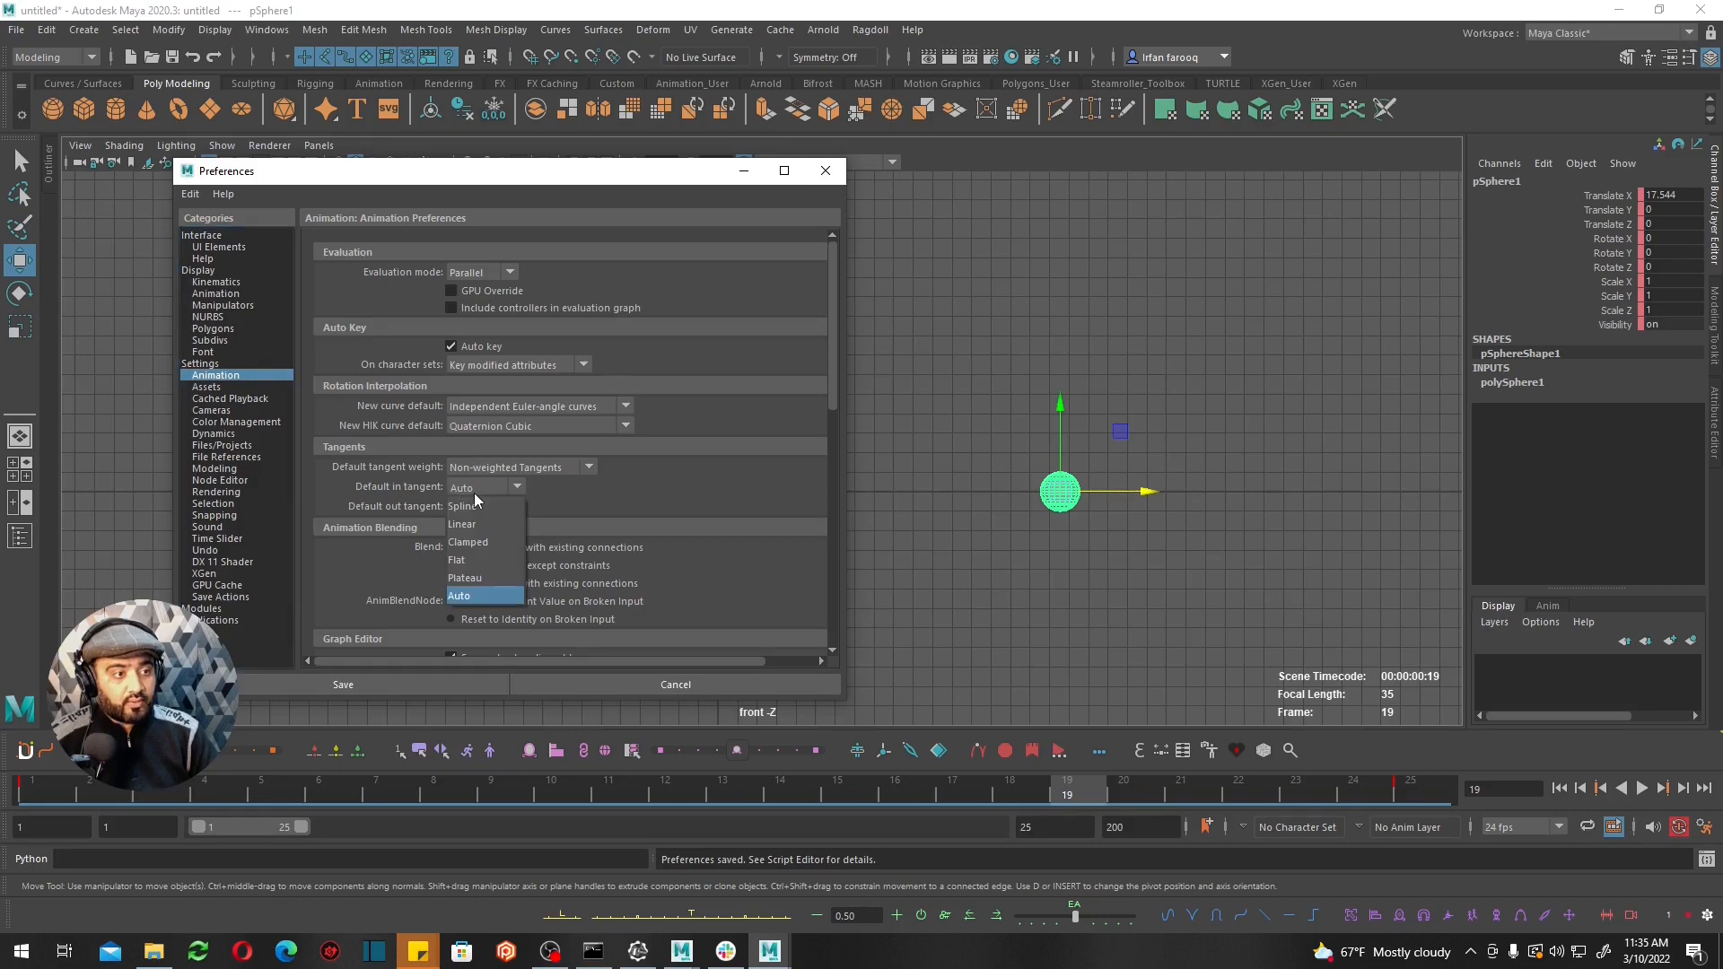
Examine the default in tangent options in the animation preferences.
click(474, 493)
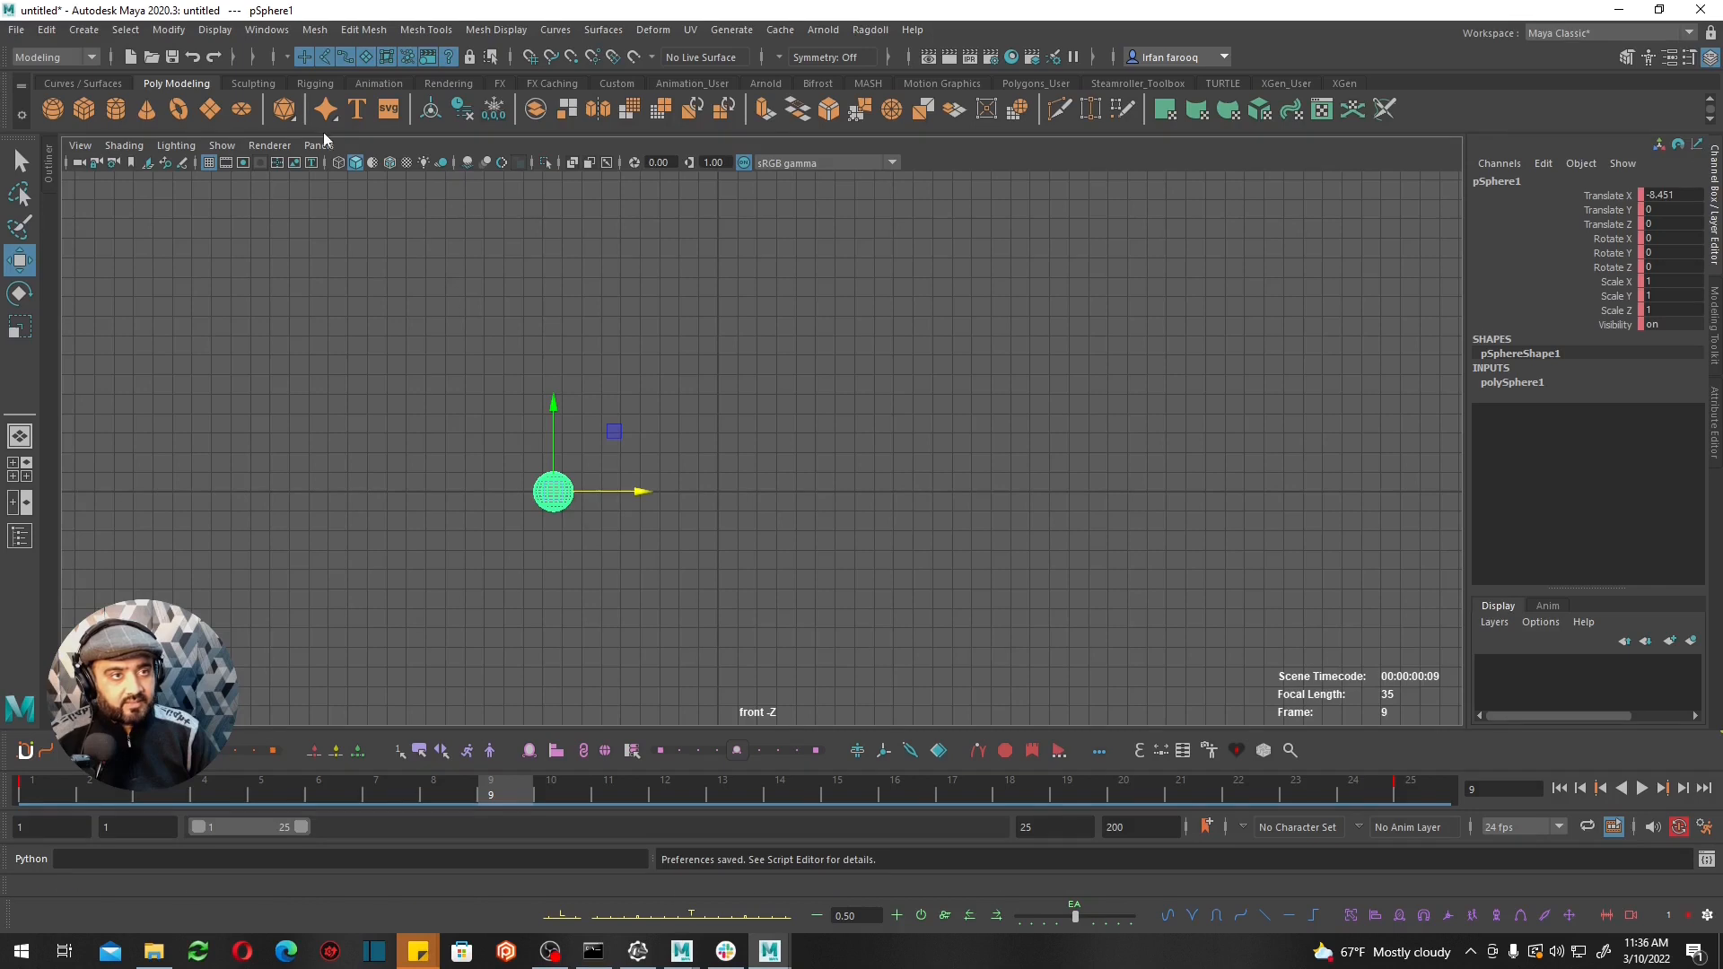
Open the Graph Editor for the sphere and show only its Translate X curve.
click(267, 32)
click(269, 29)
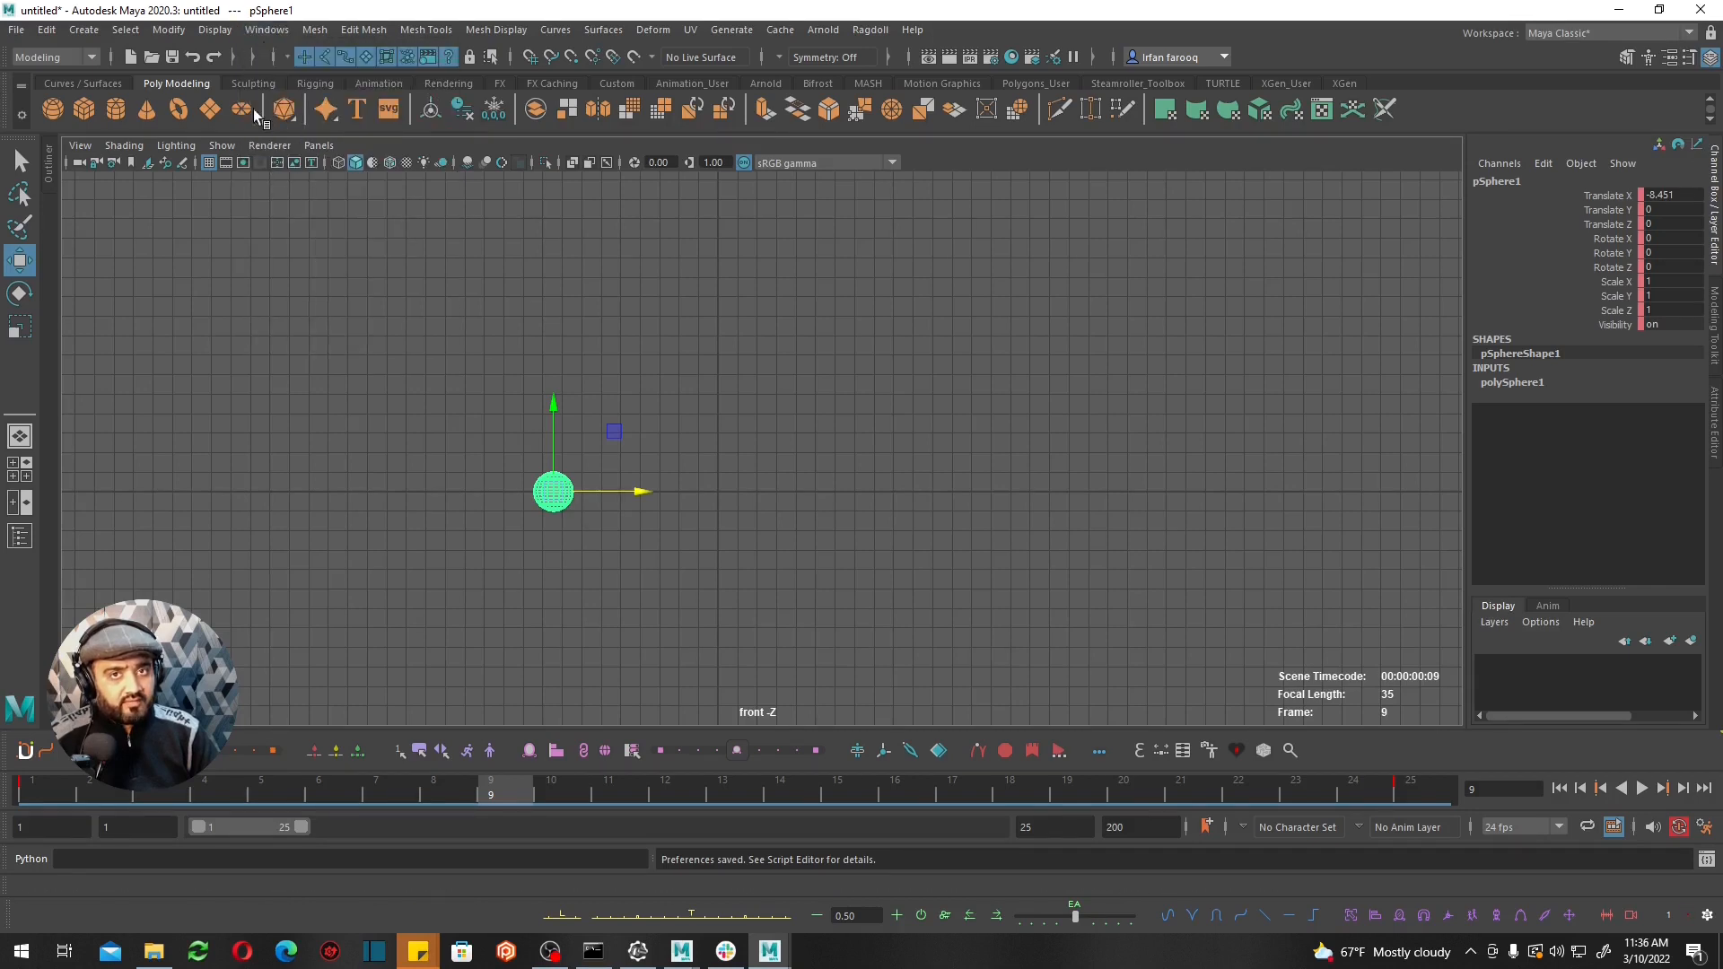
click(258, 34)
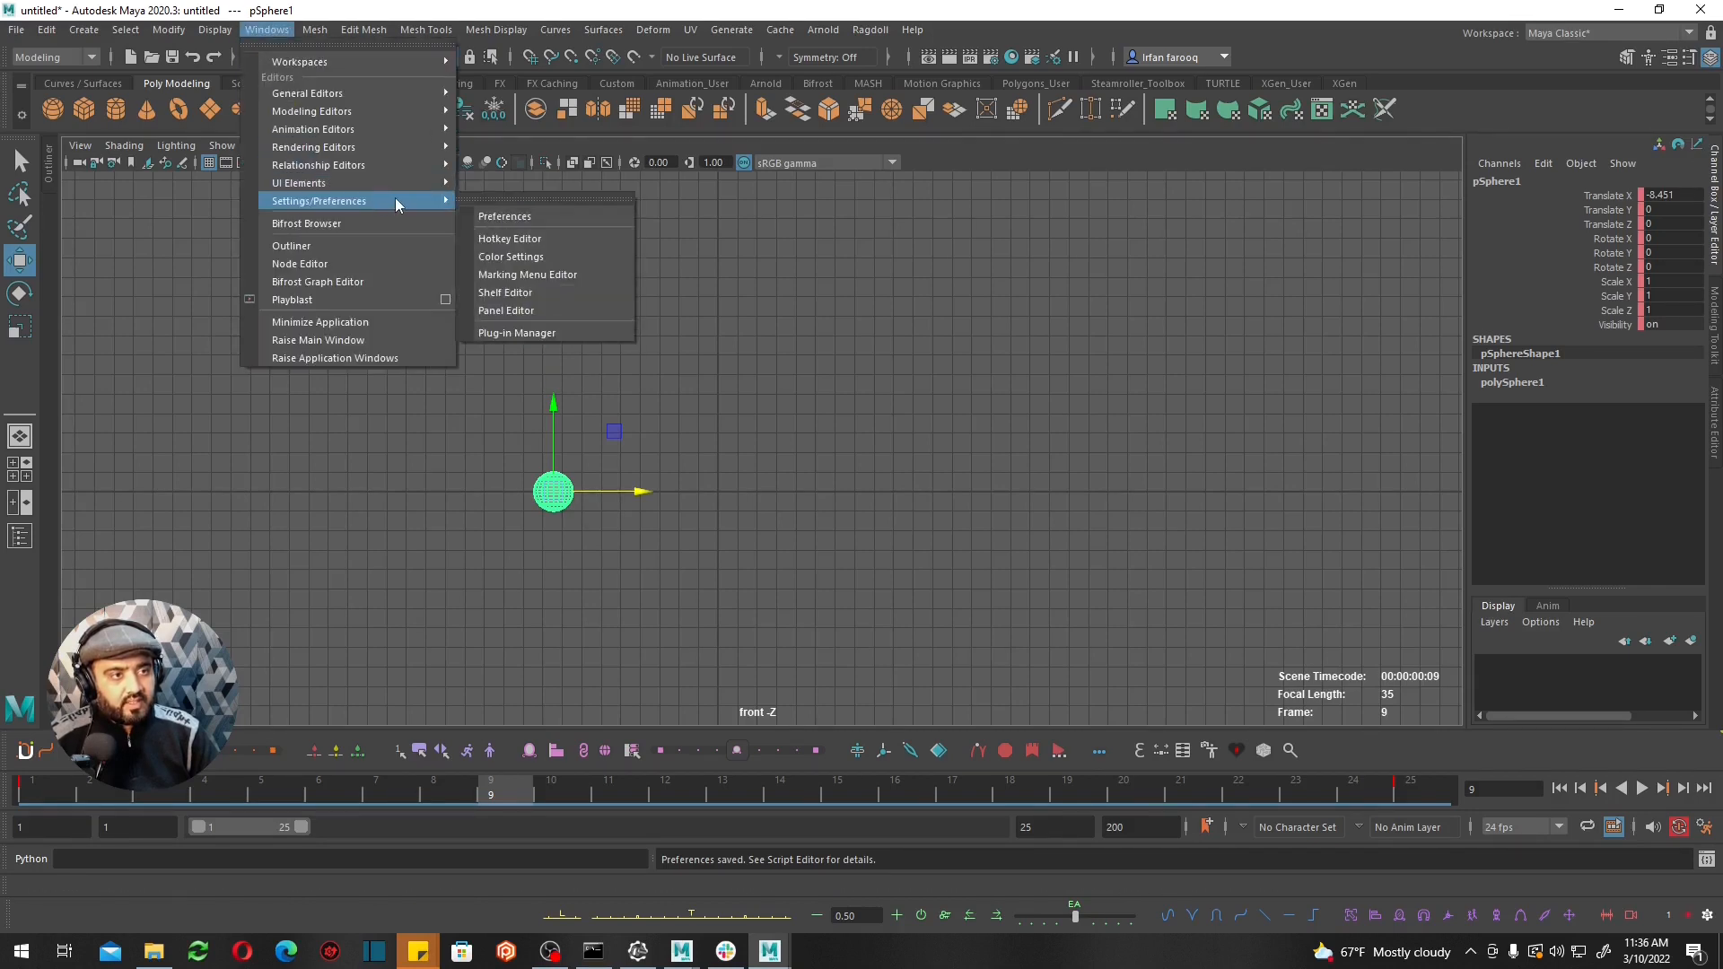
mouse_move(429, 133)
click(512, 127)
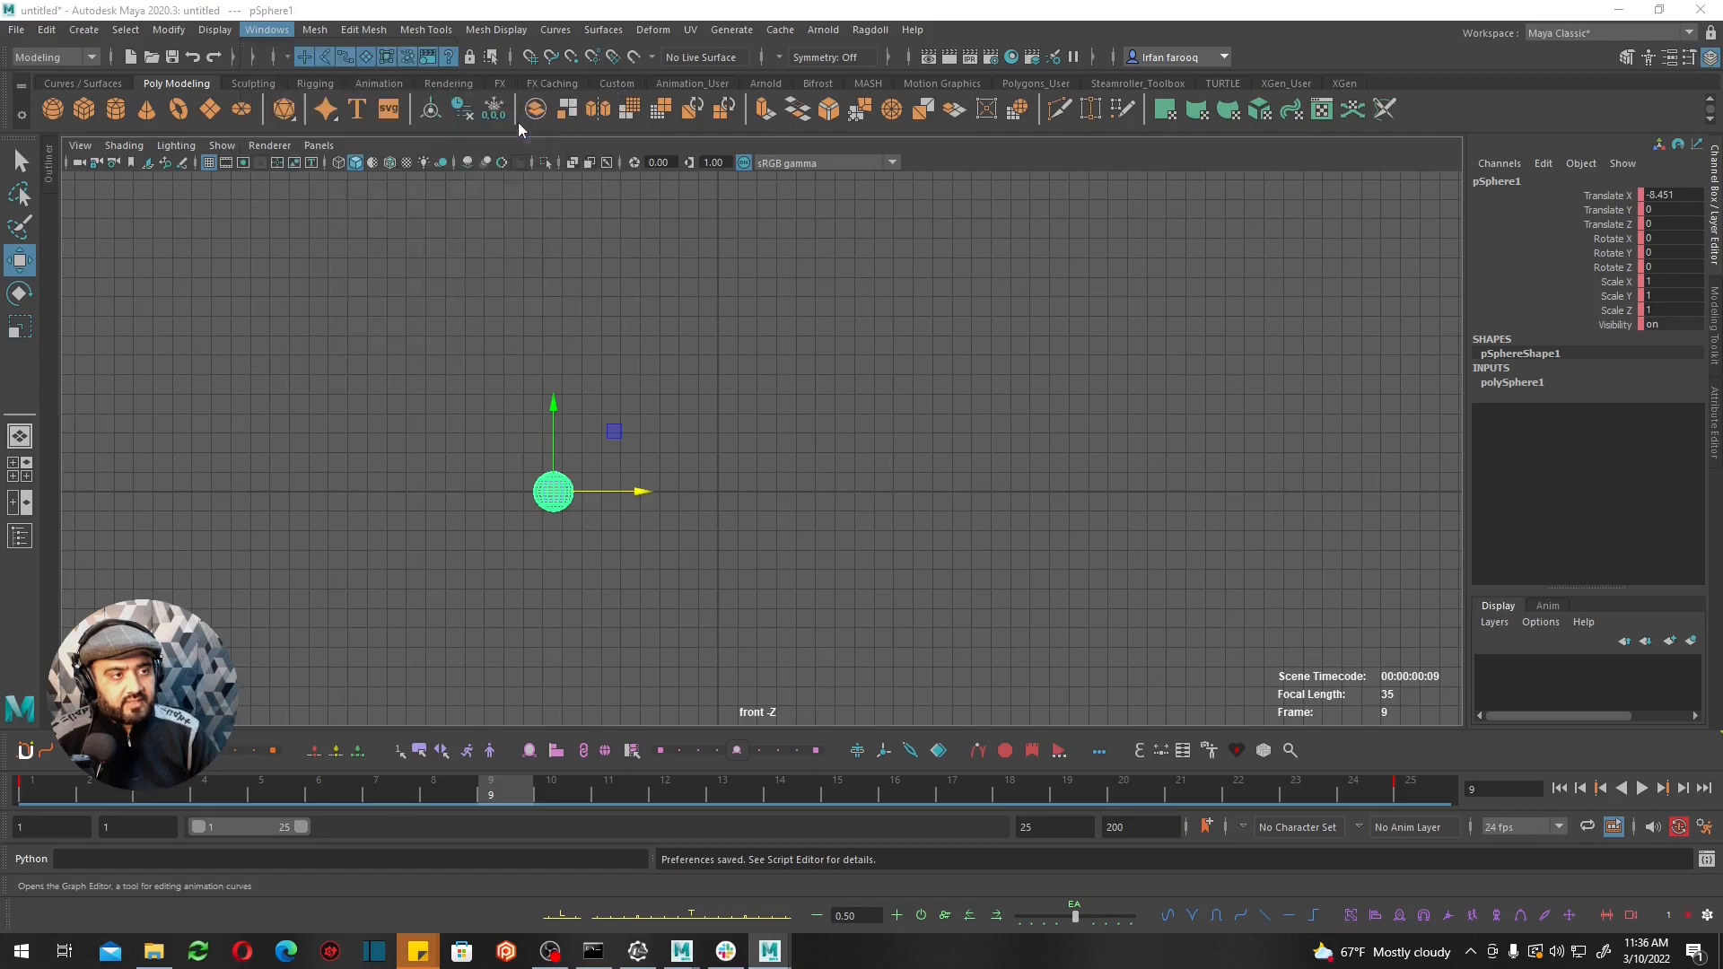
click(840, 368)
click(560, 505)
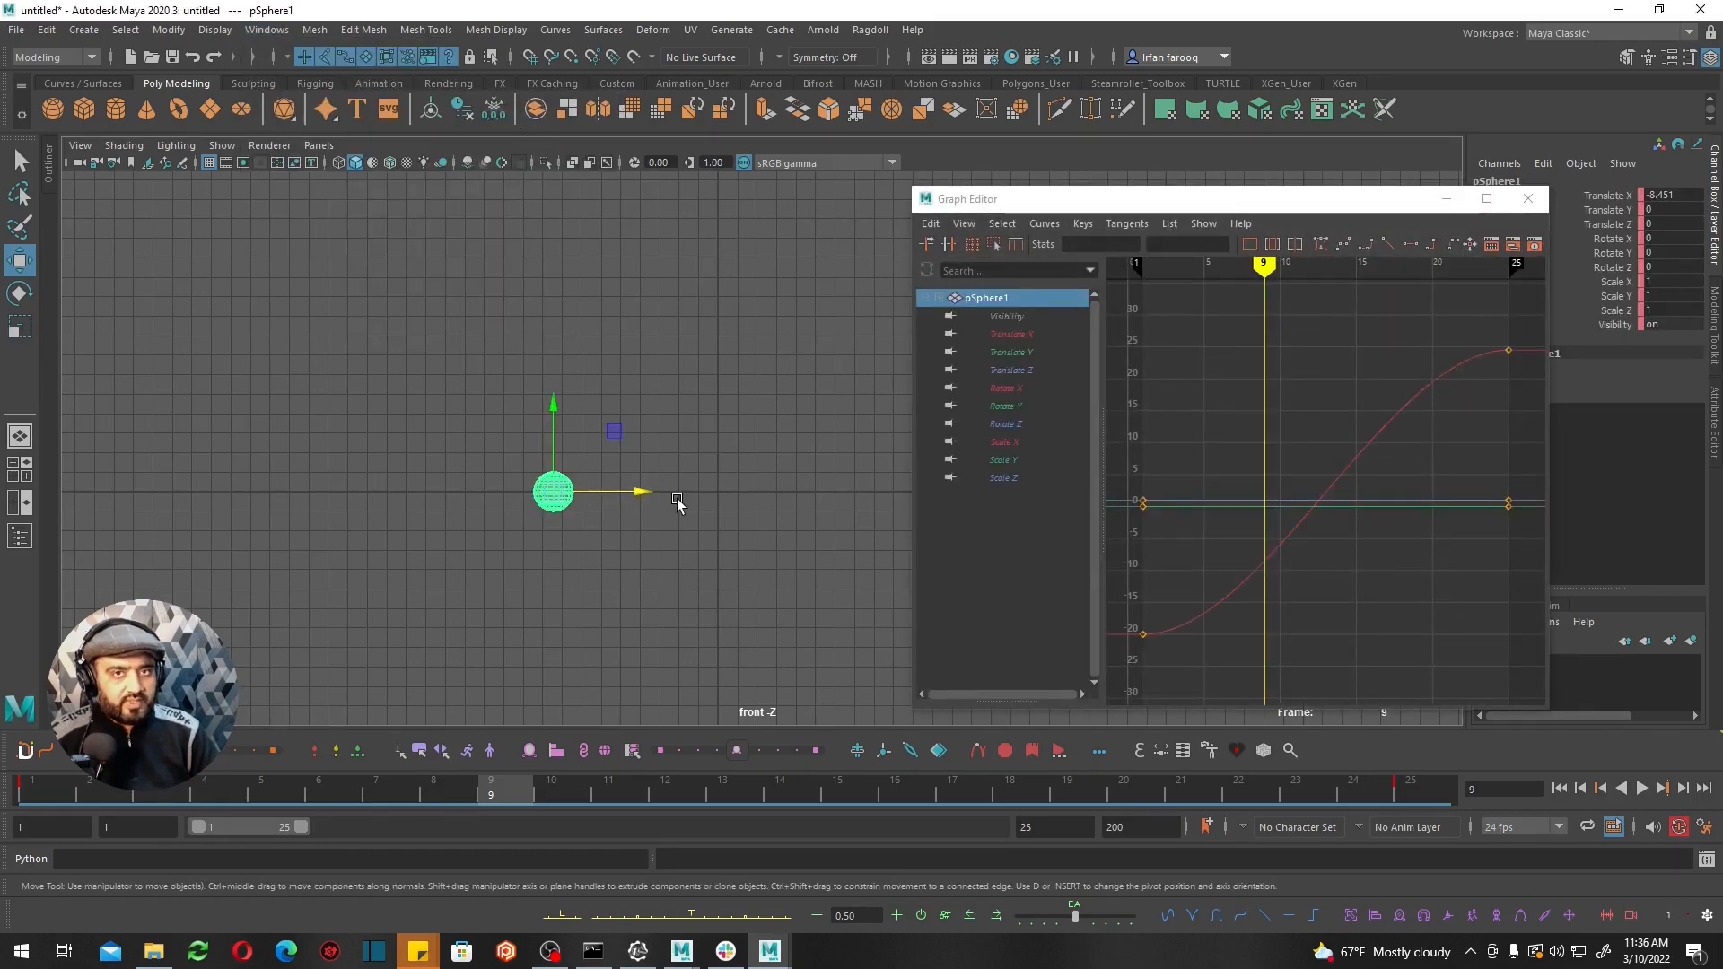
click(1017, 337)
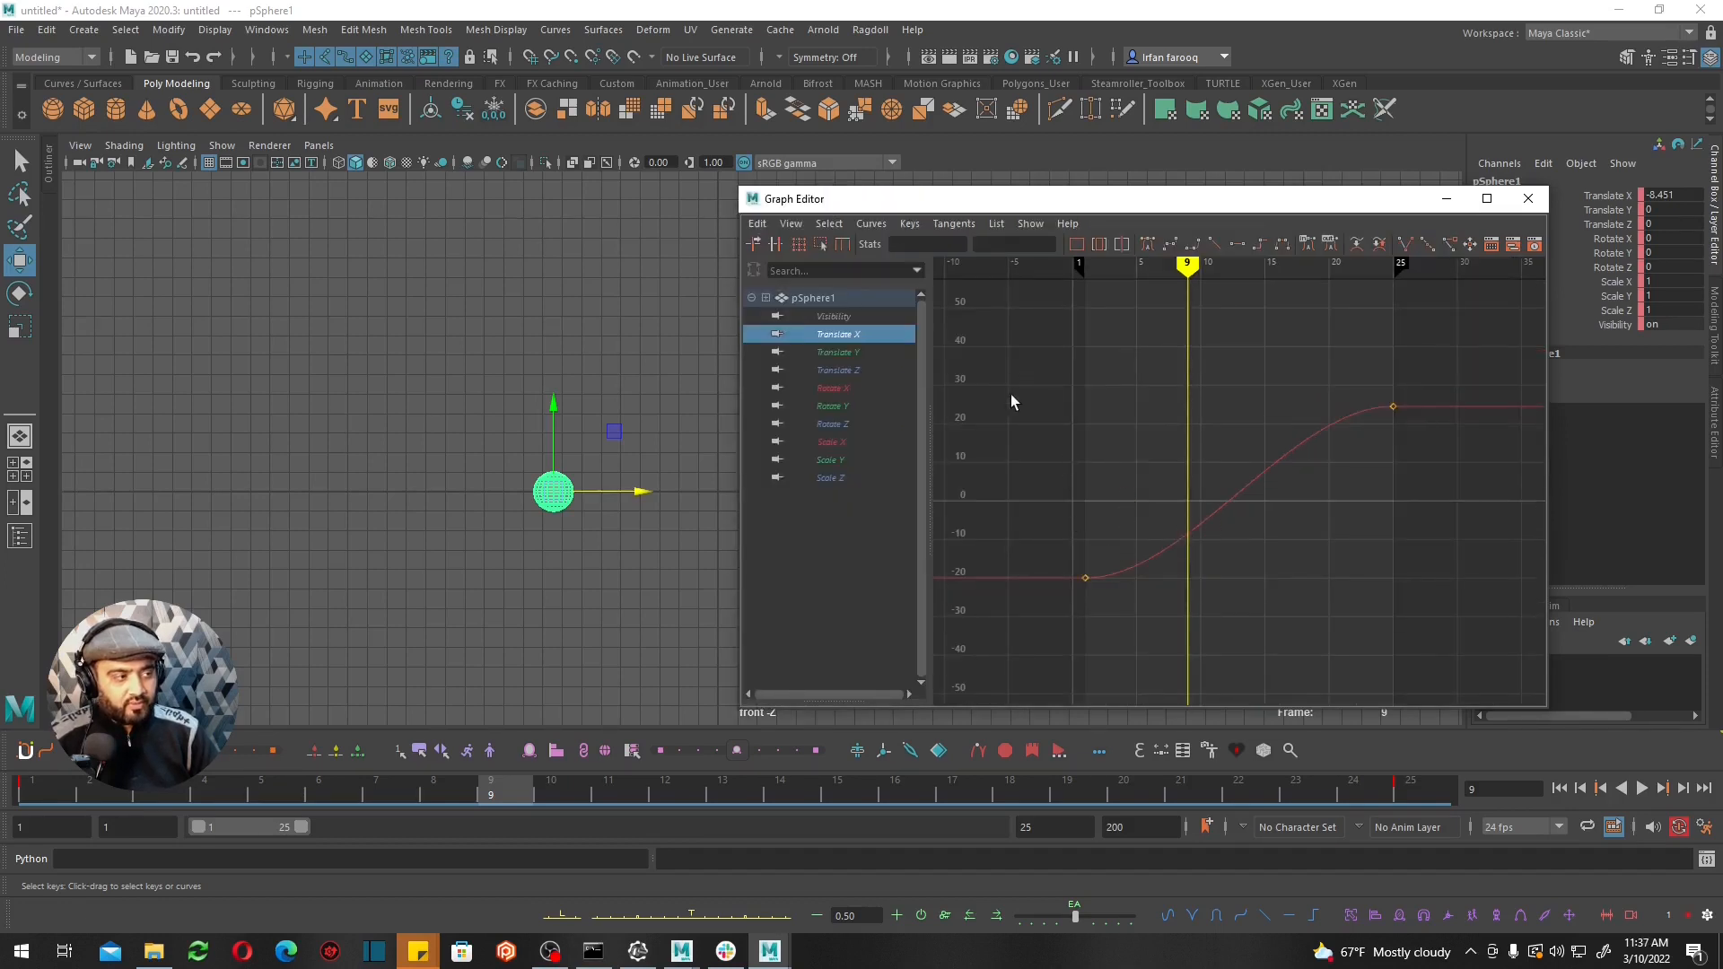
Give both keys of the sphere's Translate X curve linear tangents.
drag(1010, 394, 1121, 644)
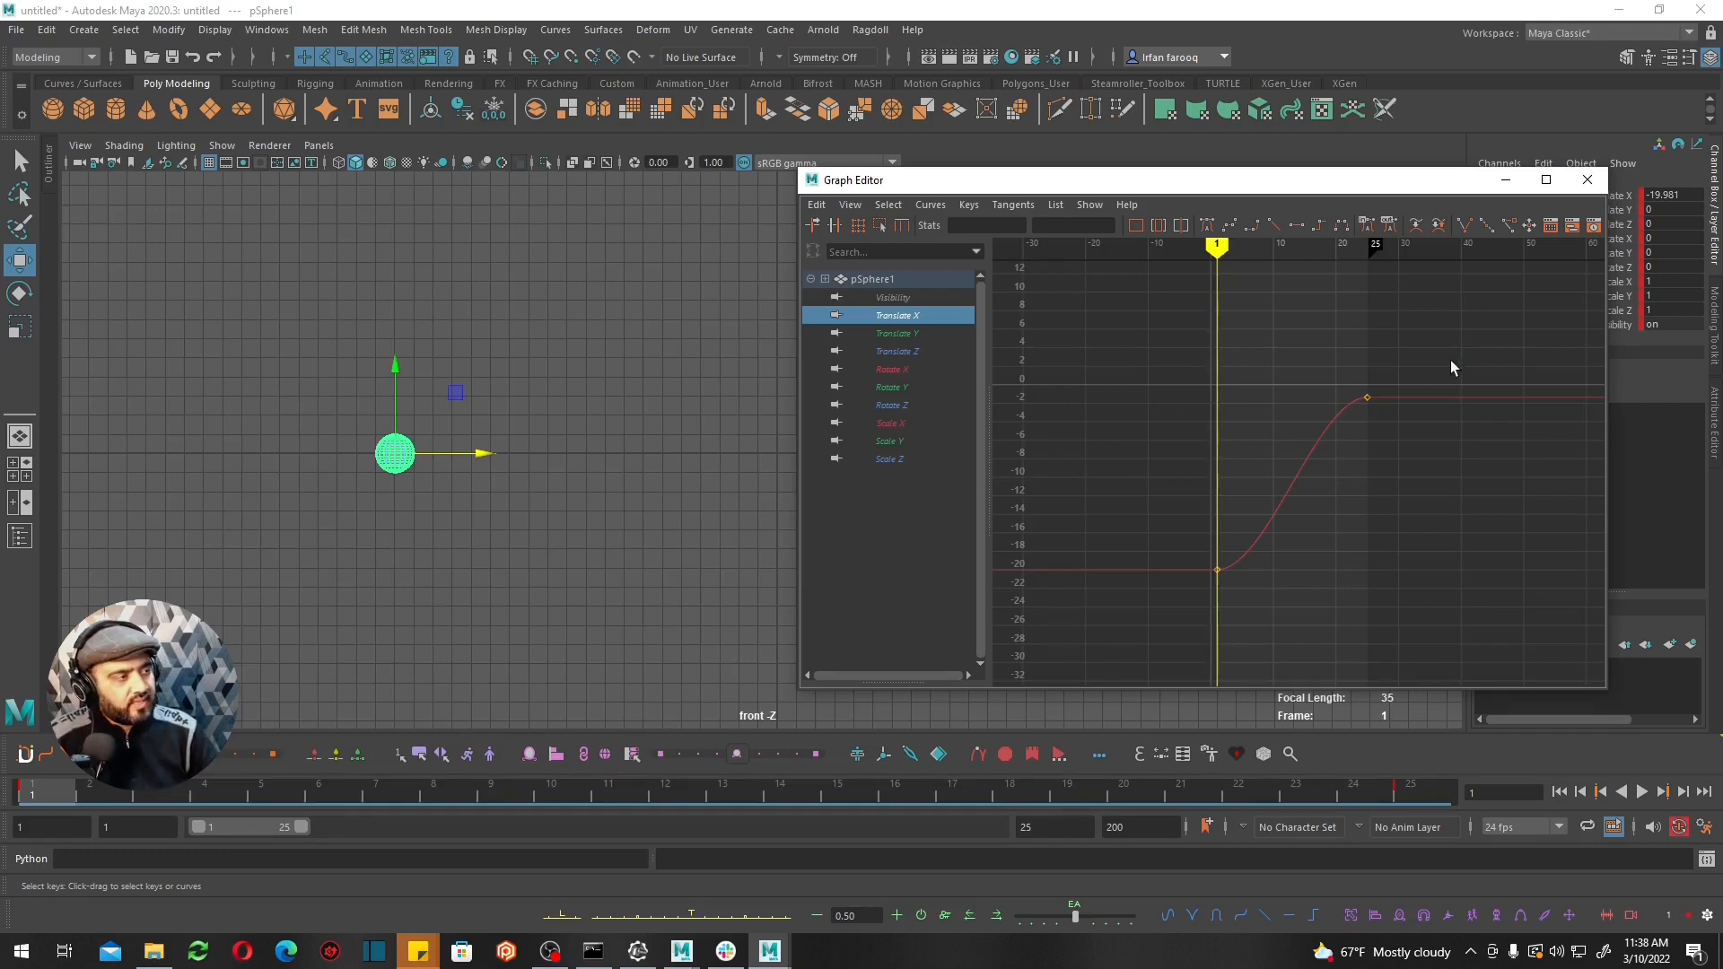
drag(1438, 347, 1140, 630)
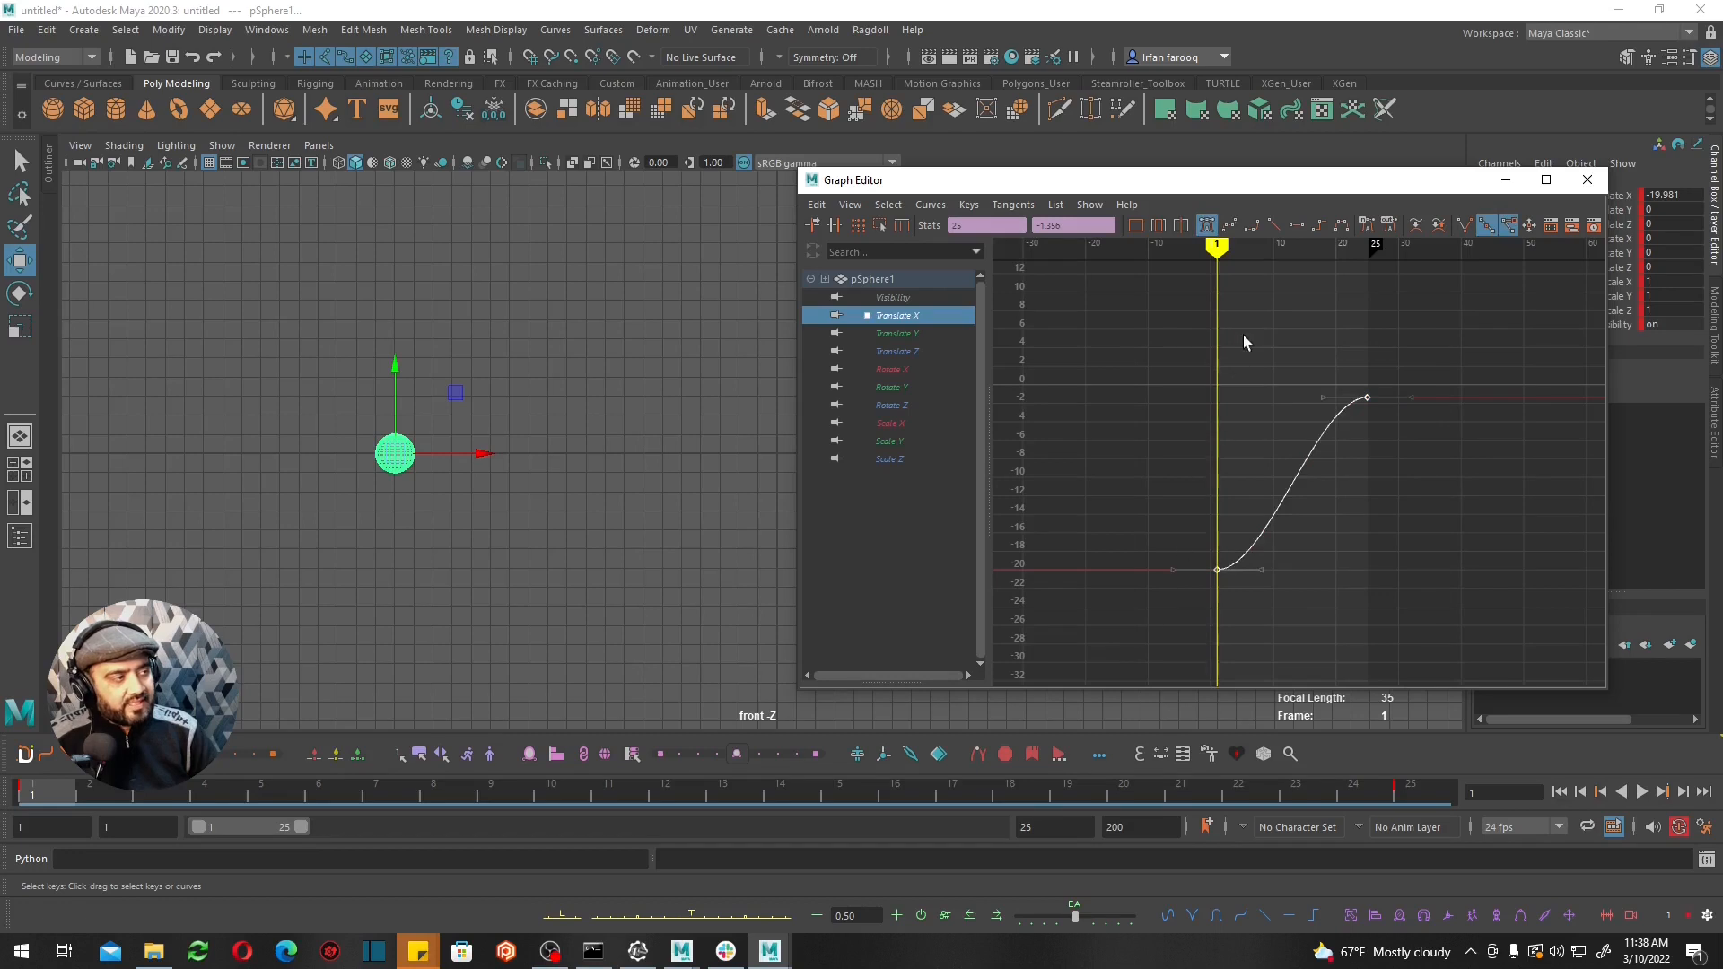
click(1277, 224)
click(1257, 410)
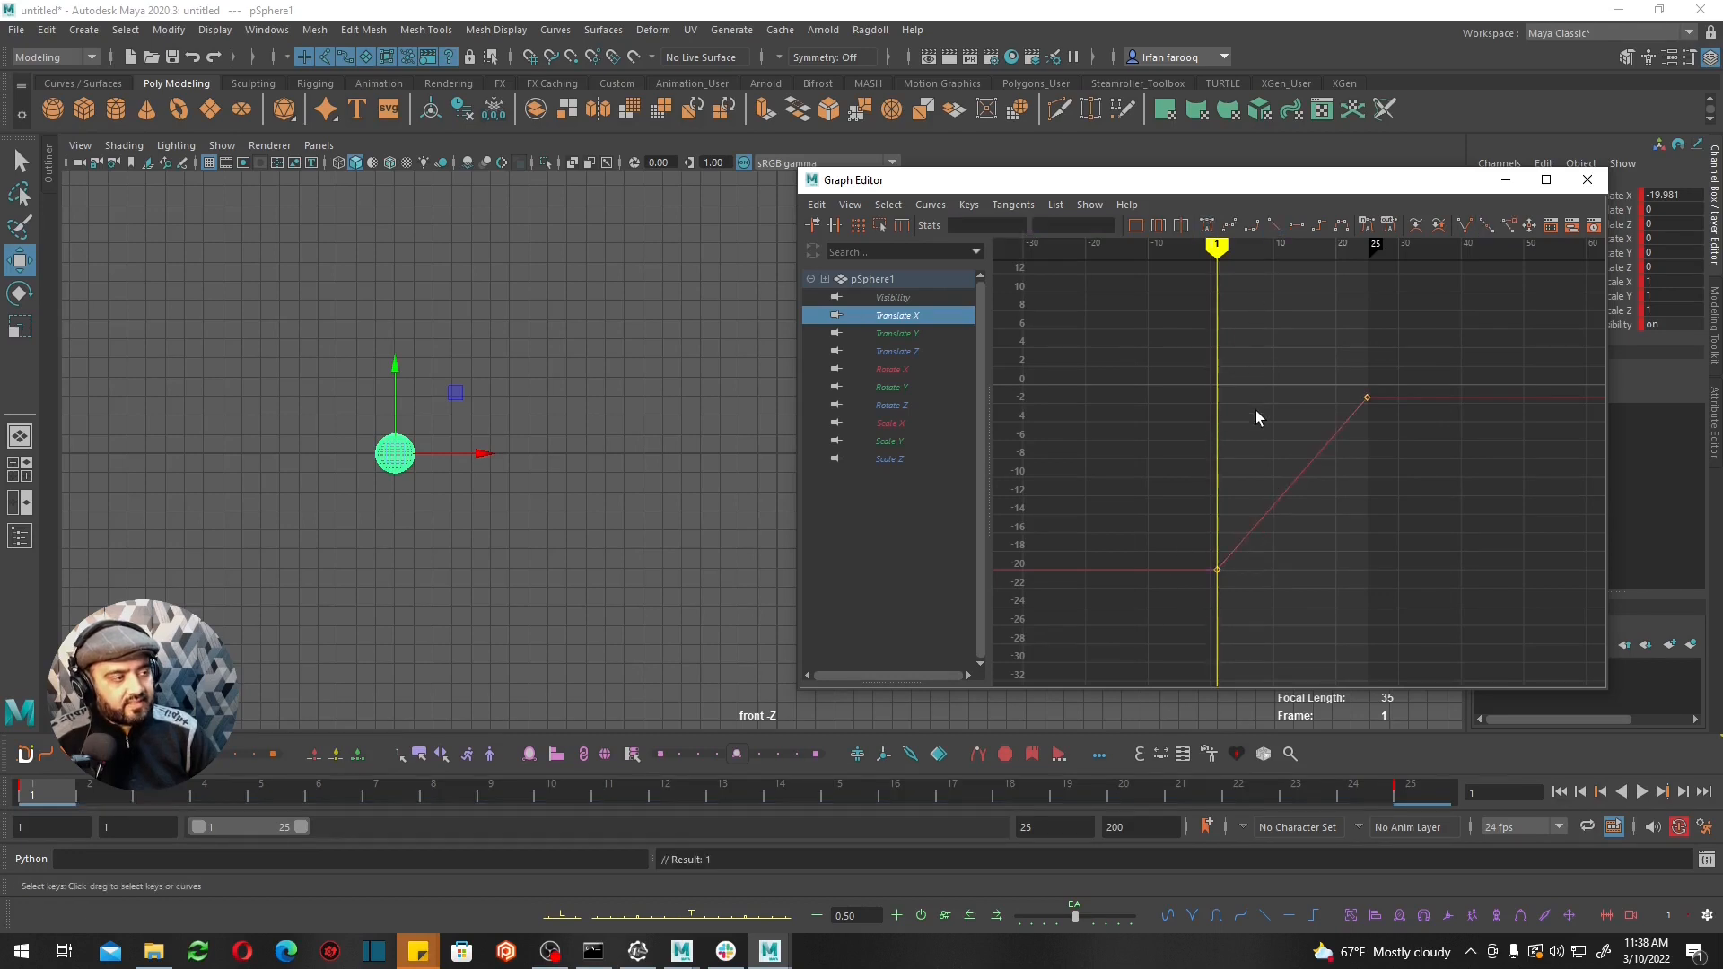
Inspect the linear tangent handles on both Translate X keys and play back the sphere's motion.
alt+shift+right_drag(1237, 502, 1400, 448)
drag(1515, 336, 1429, 454)
shift+drag(1201, 450, 1090, 633)
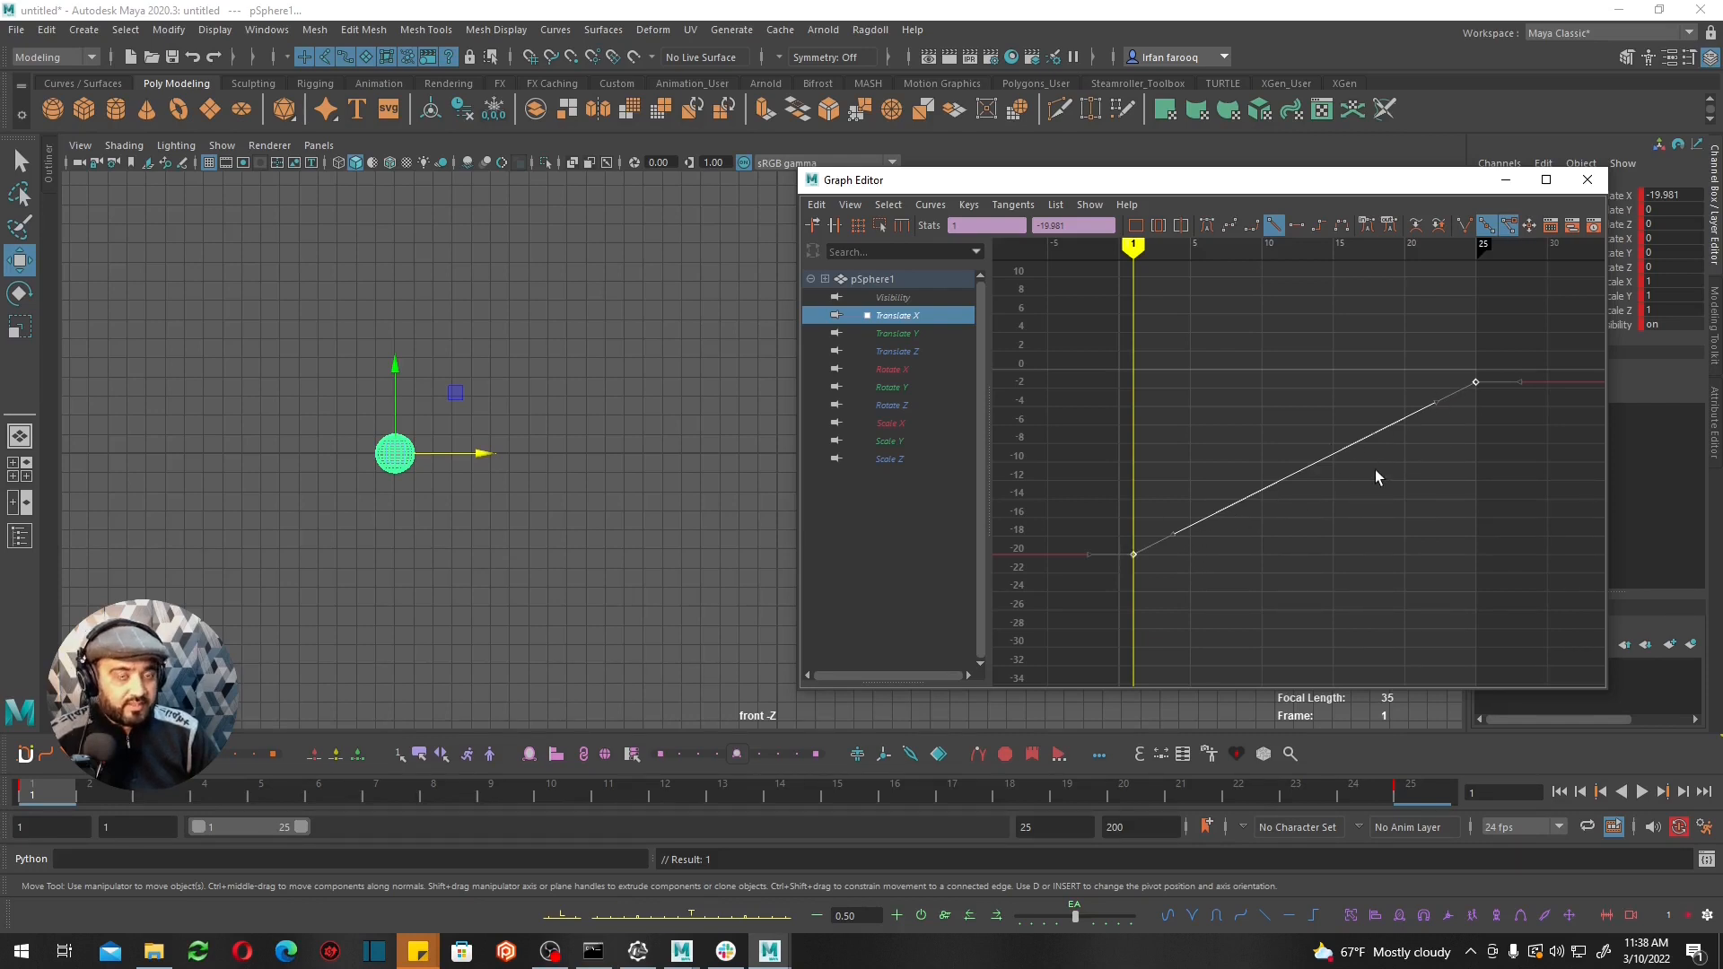
click(1090, 476)
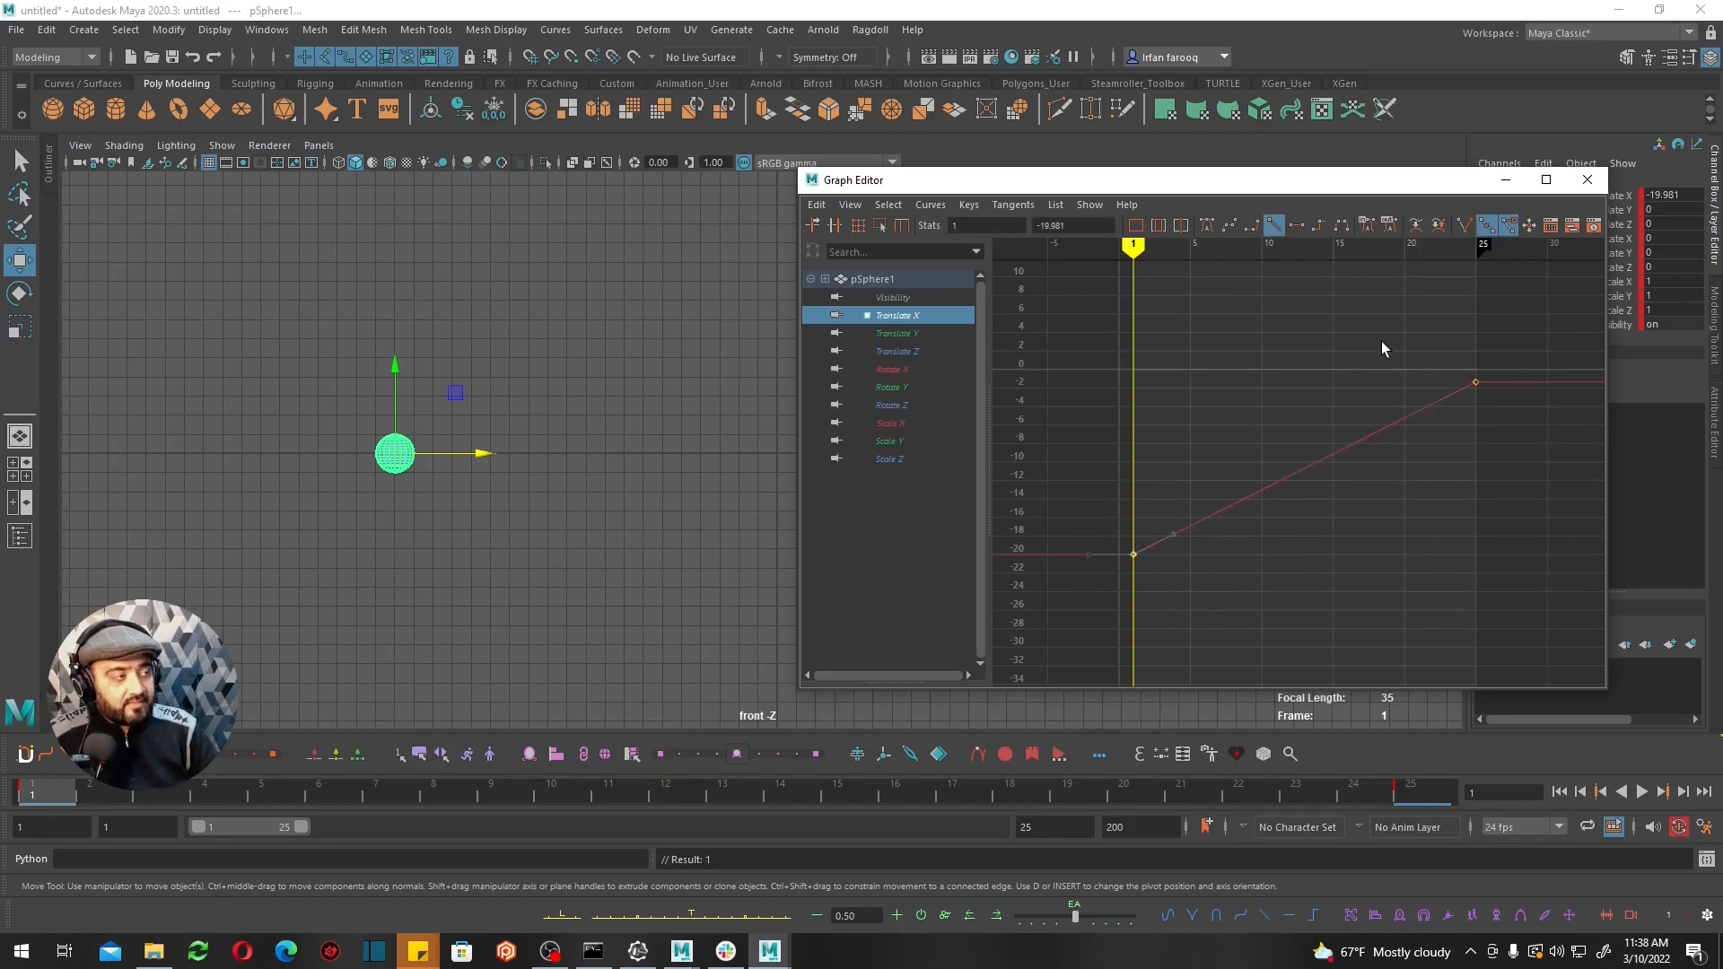
drag(1381, 341, 1506, 434)
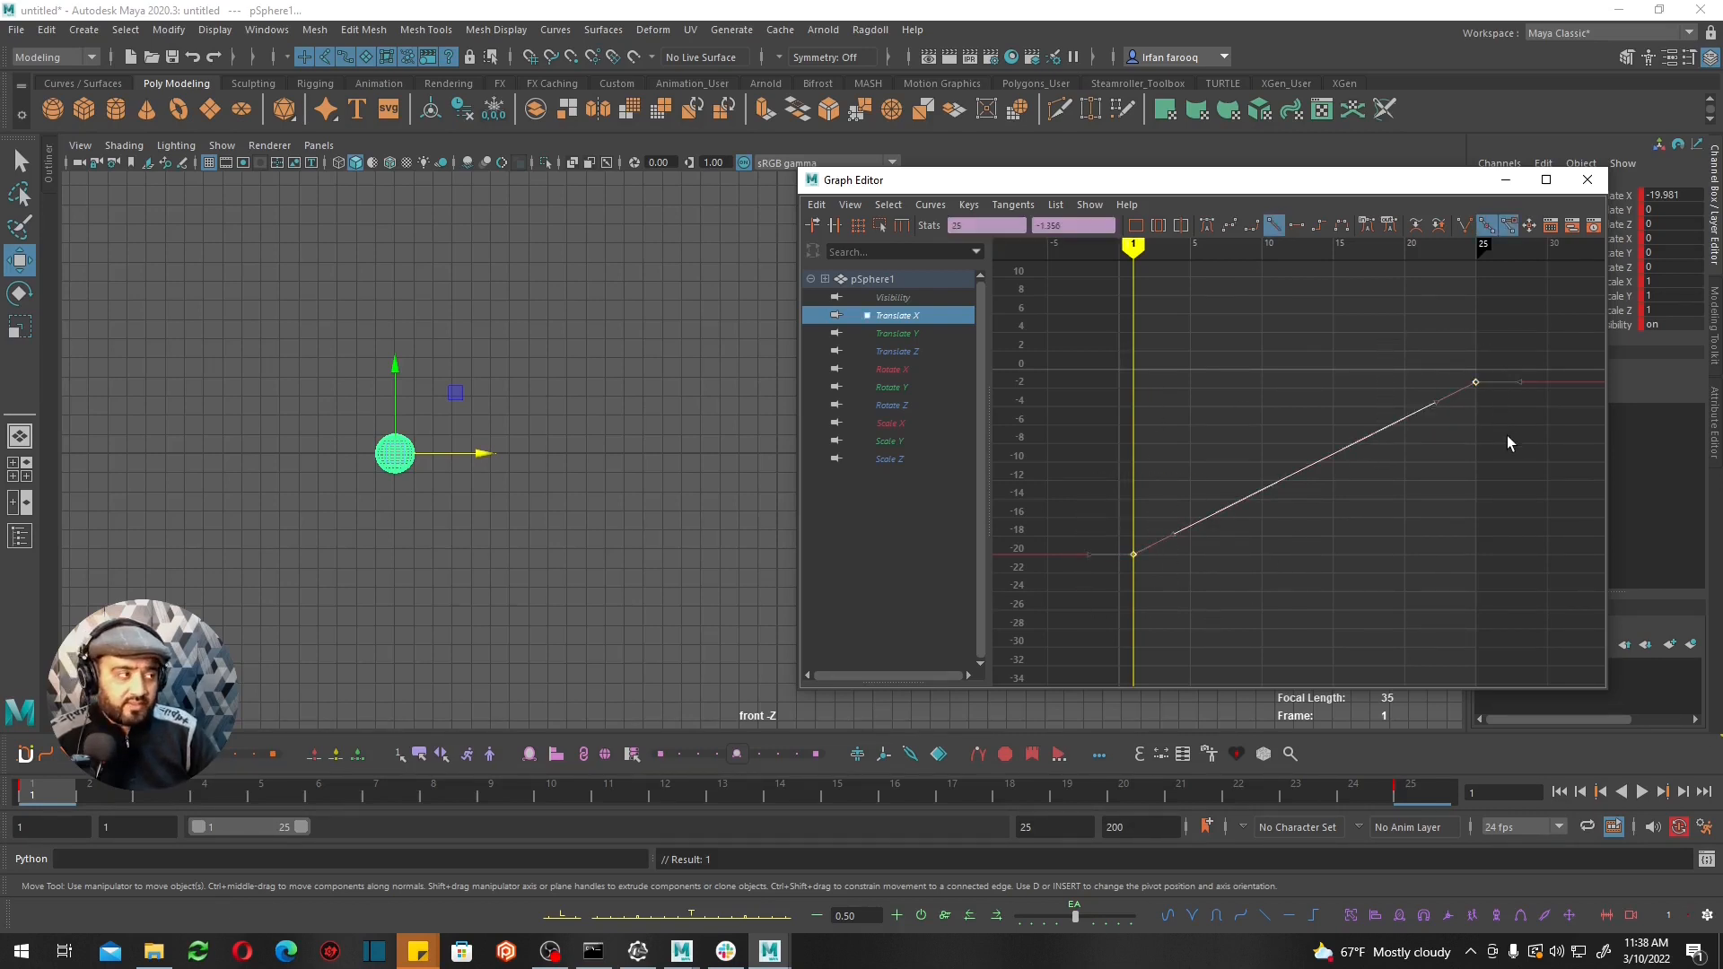
click(1641, 793)
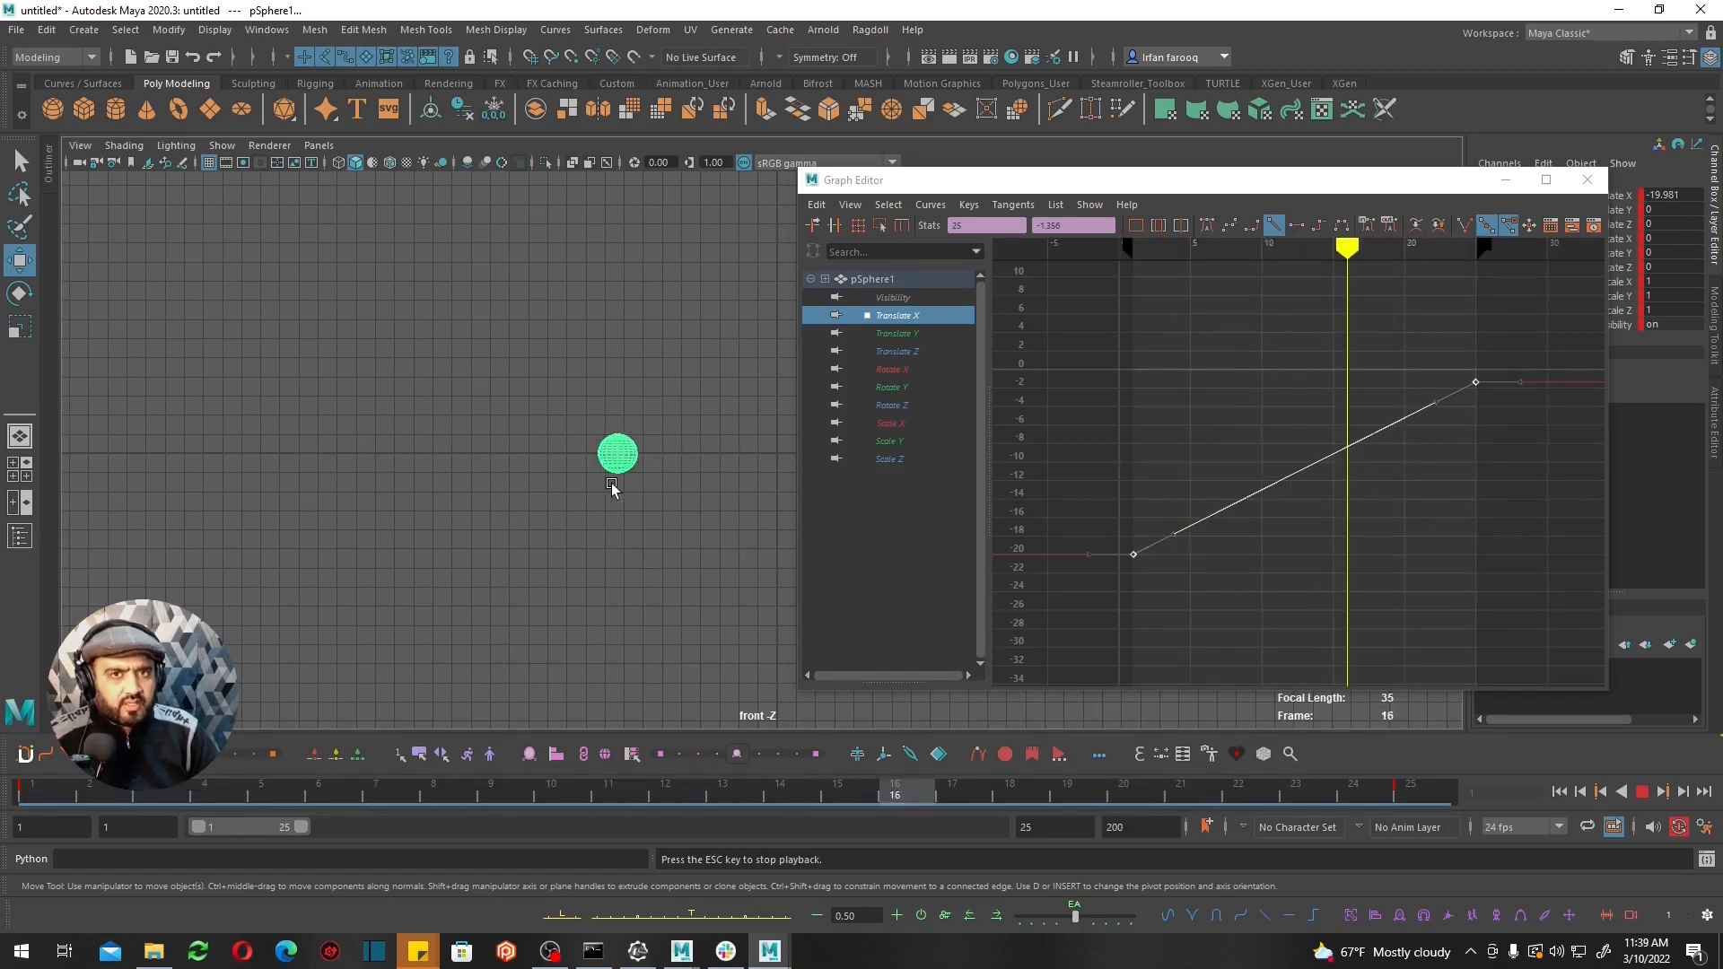
Set the tangents of the Translate X key at frame 1 to flat and play back the slow start.
click(1179, 547)
drag(1116, 533, 1141, 562)
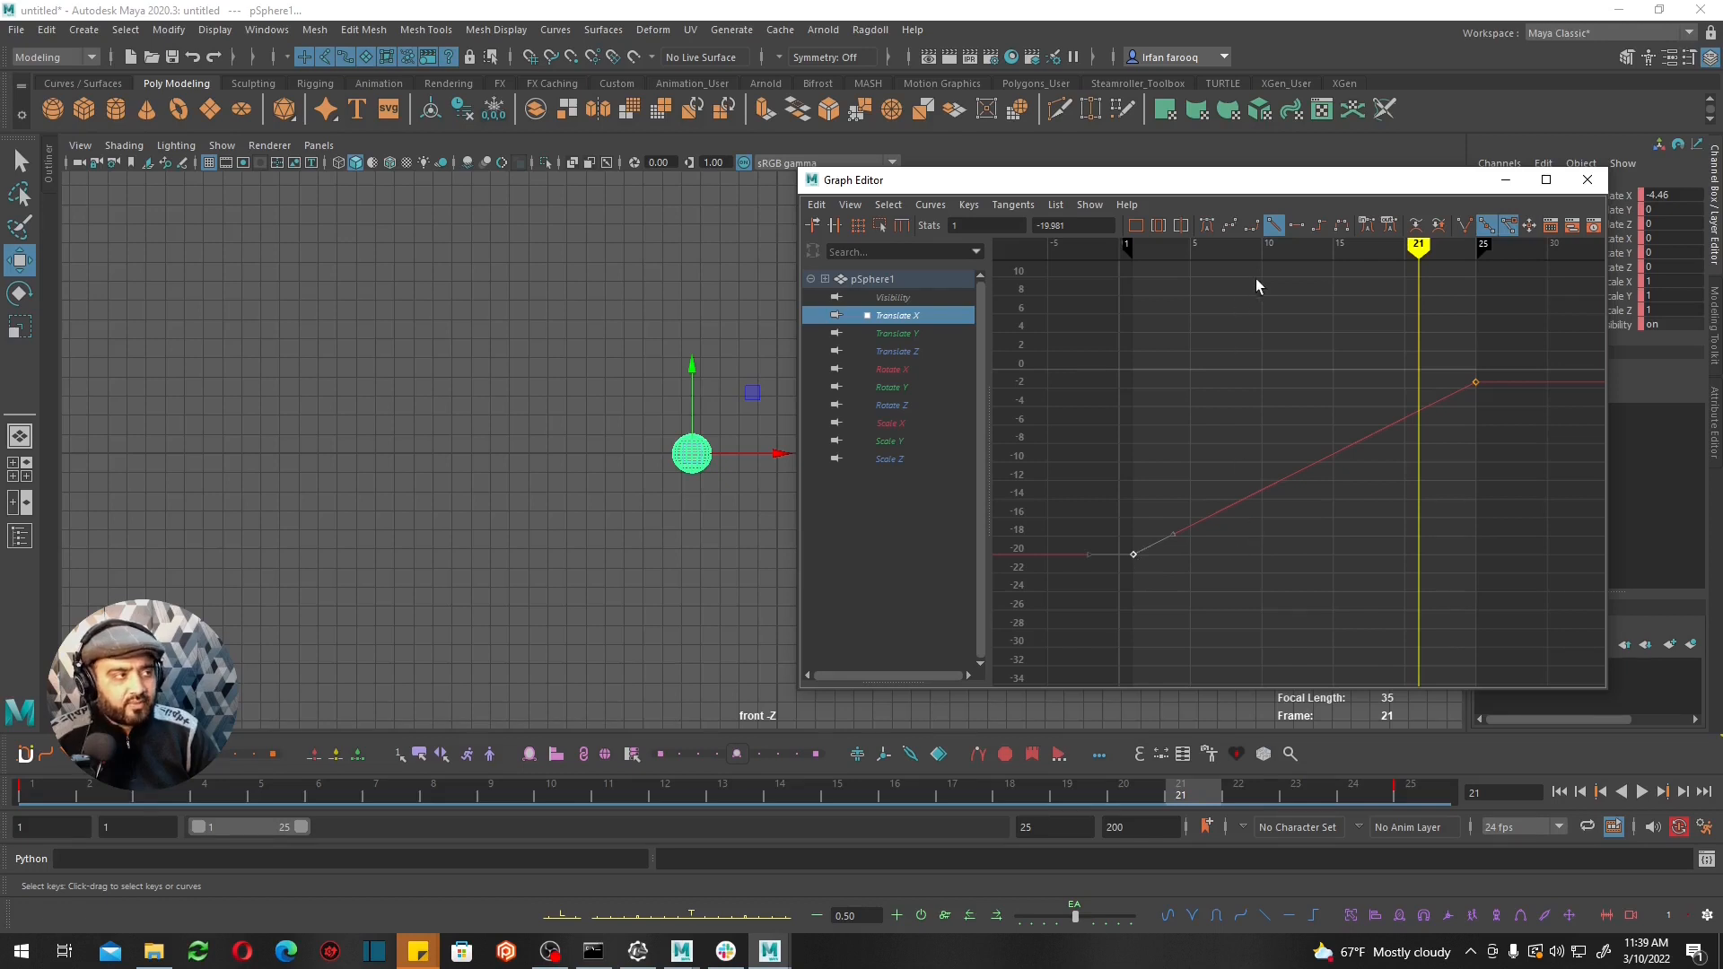
click(1298, 226)
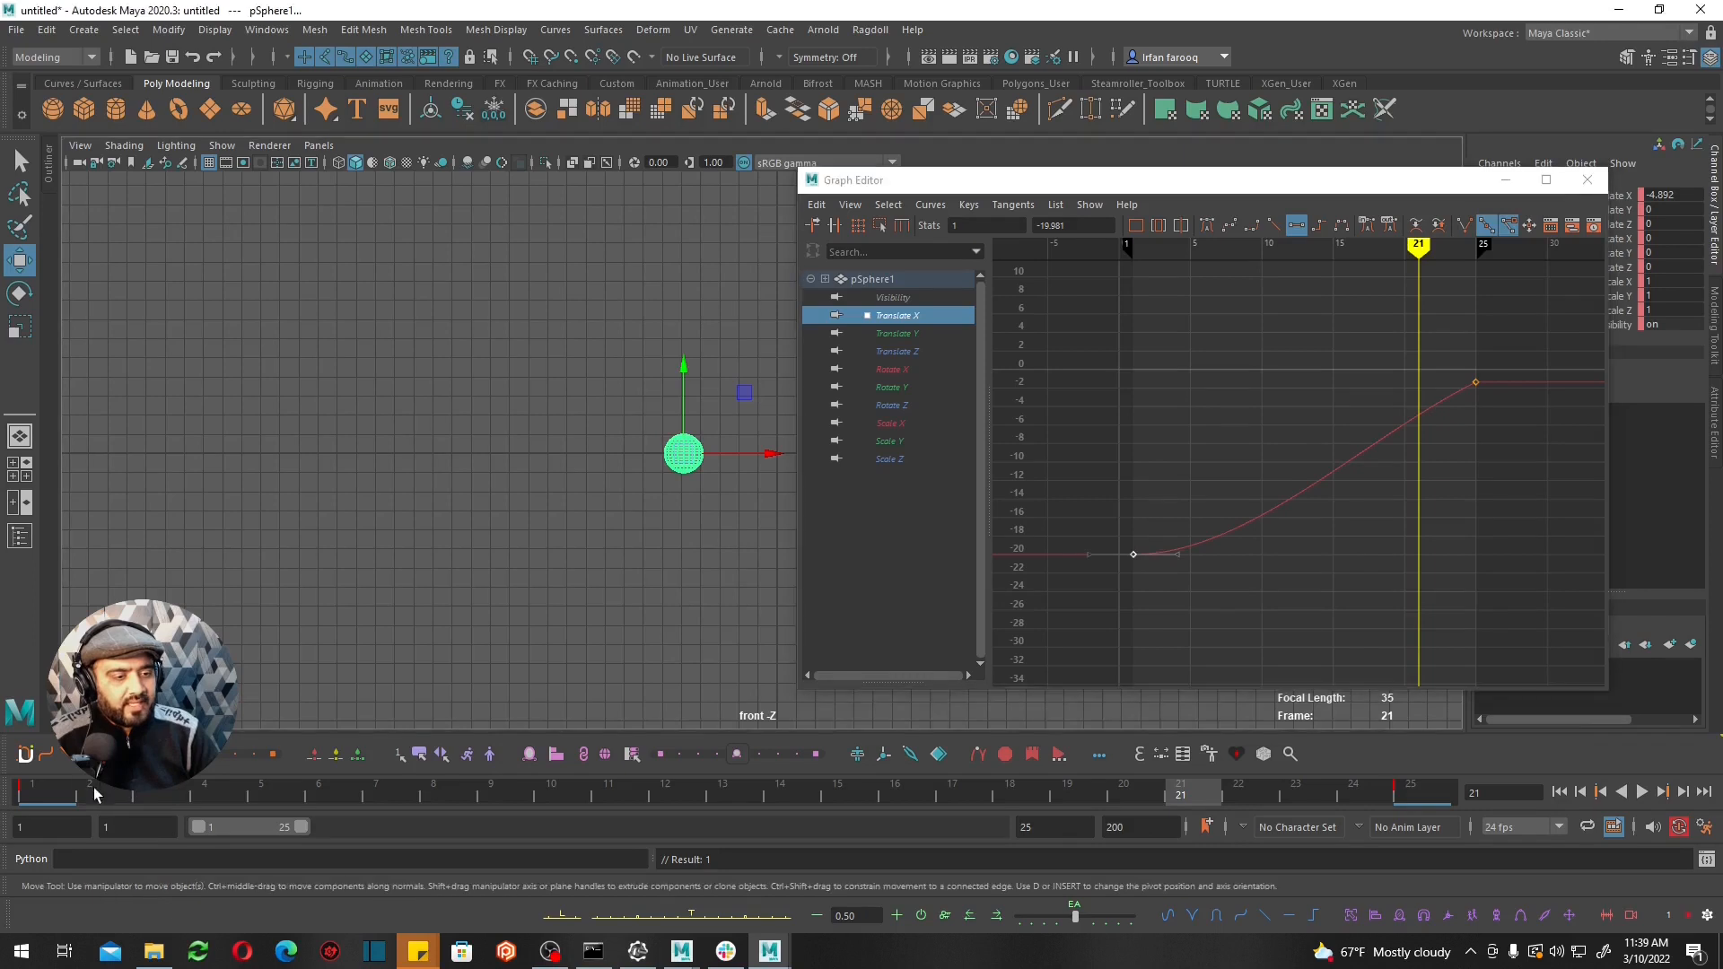
drag(40, 792, 1124, 792)
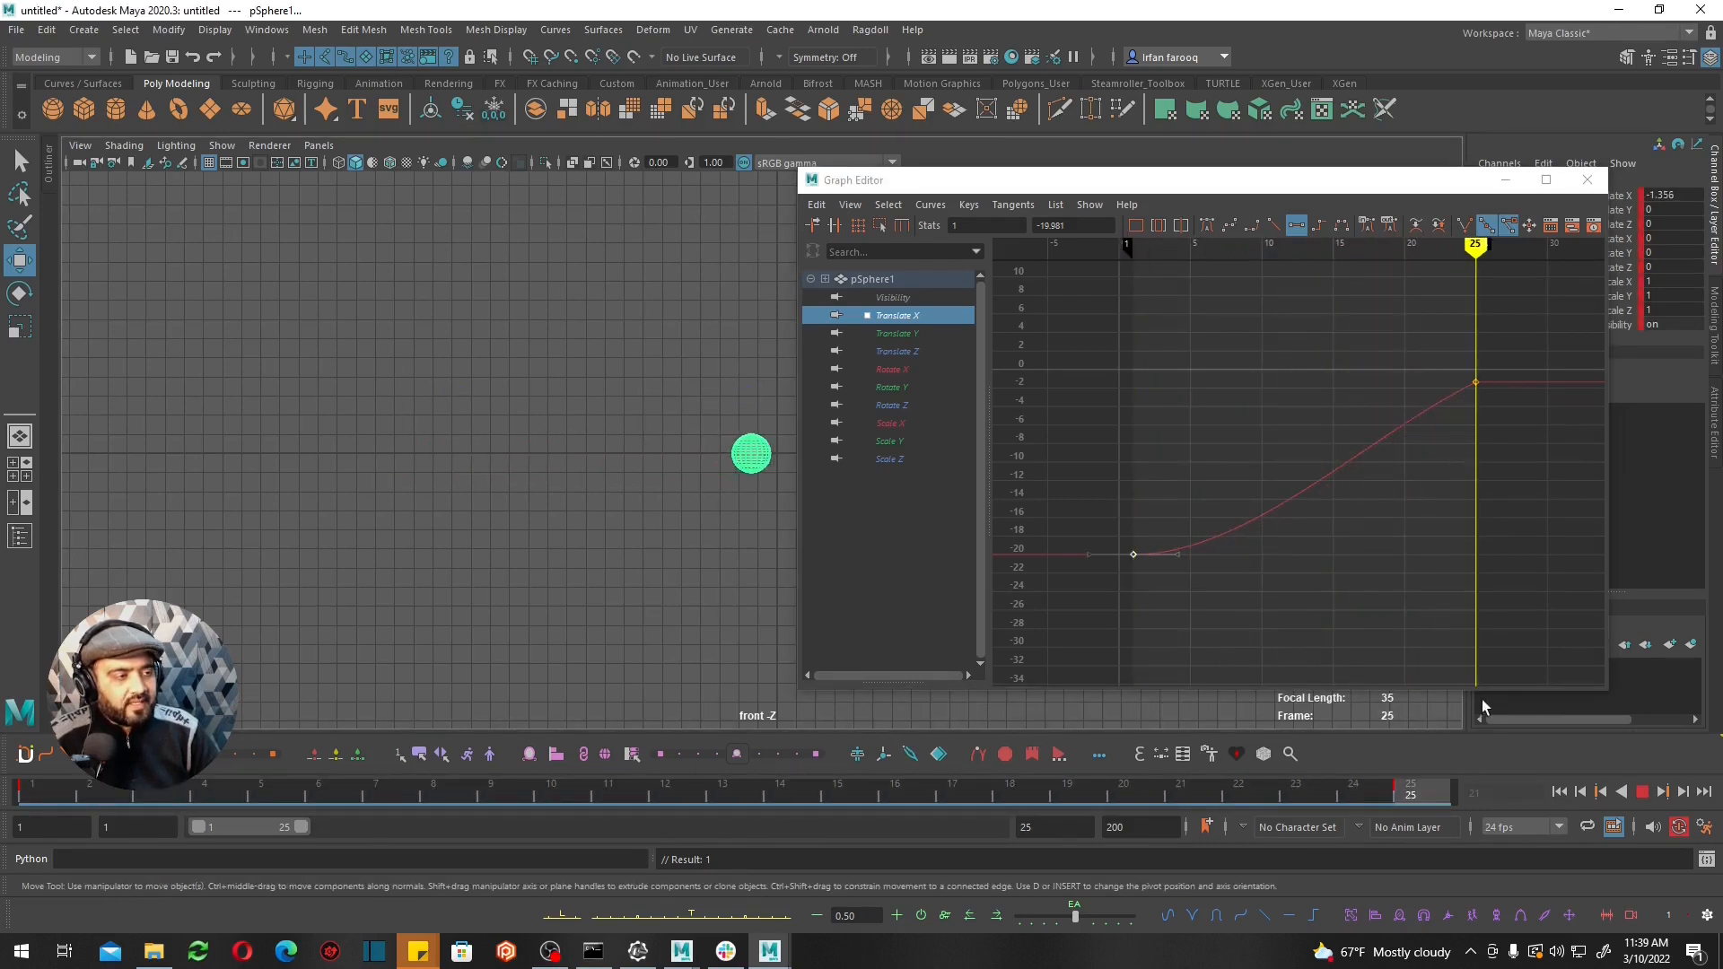
drag(1451, 345, 1527, 458)
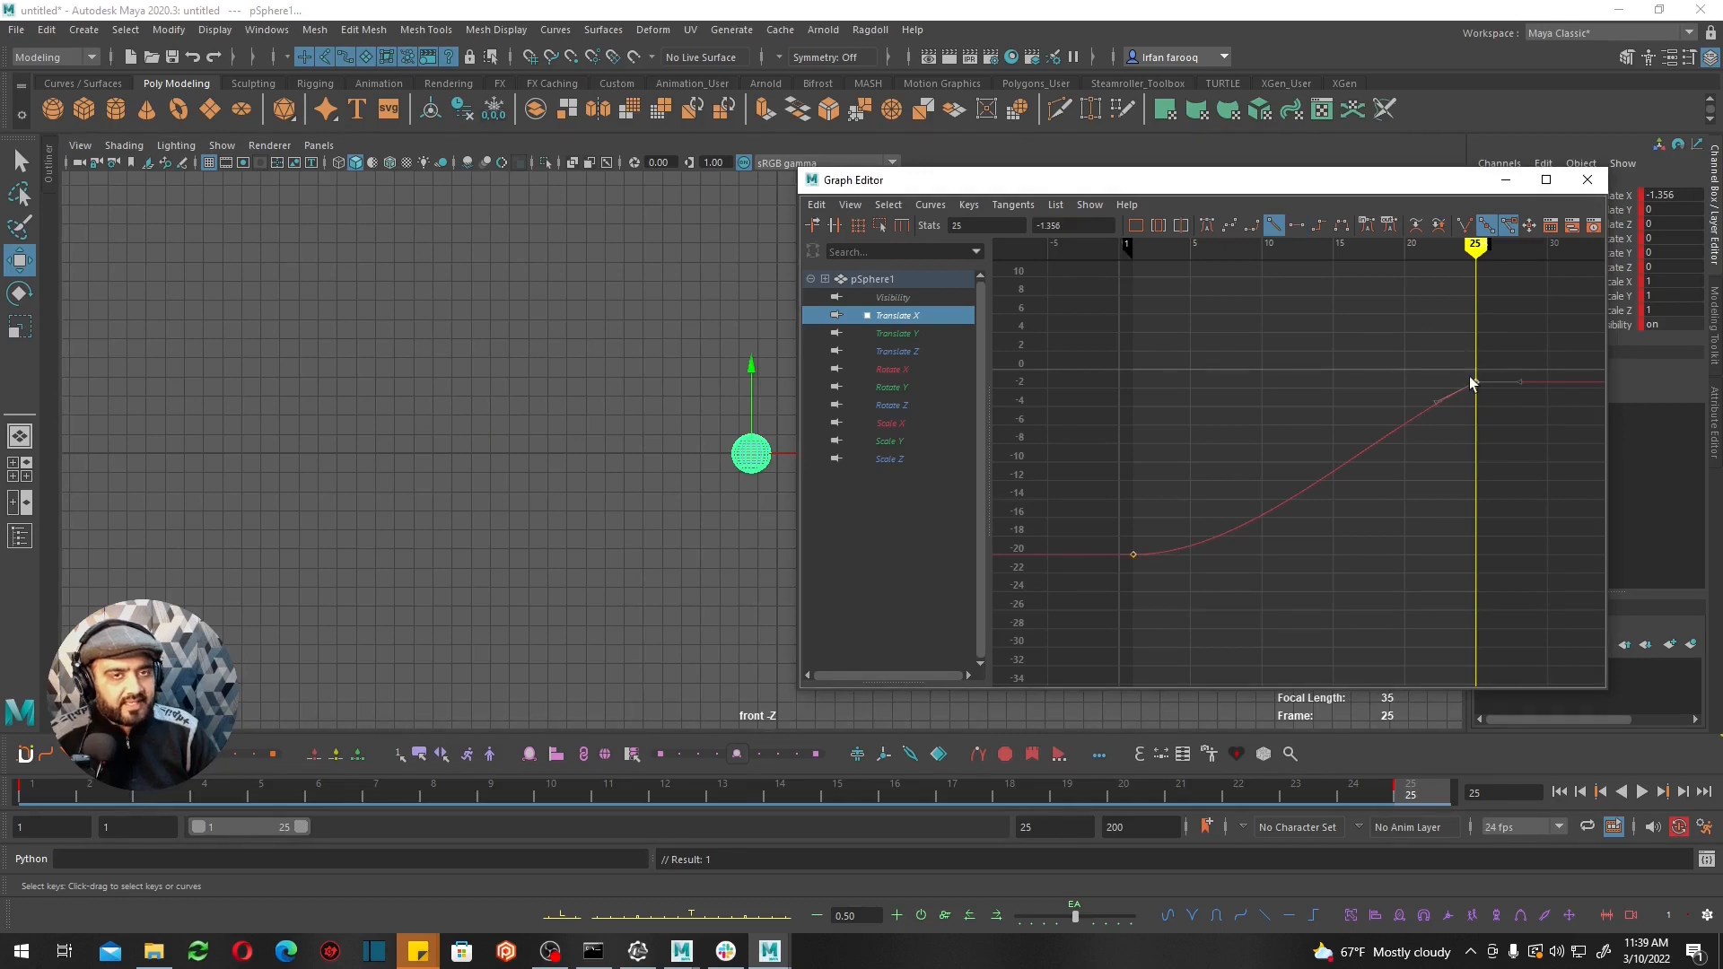
click(1642, 792)
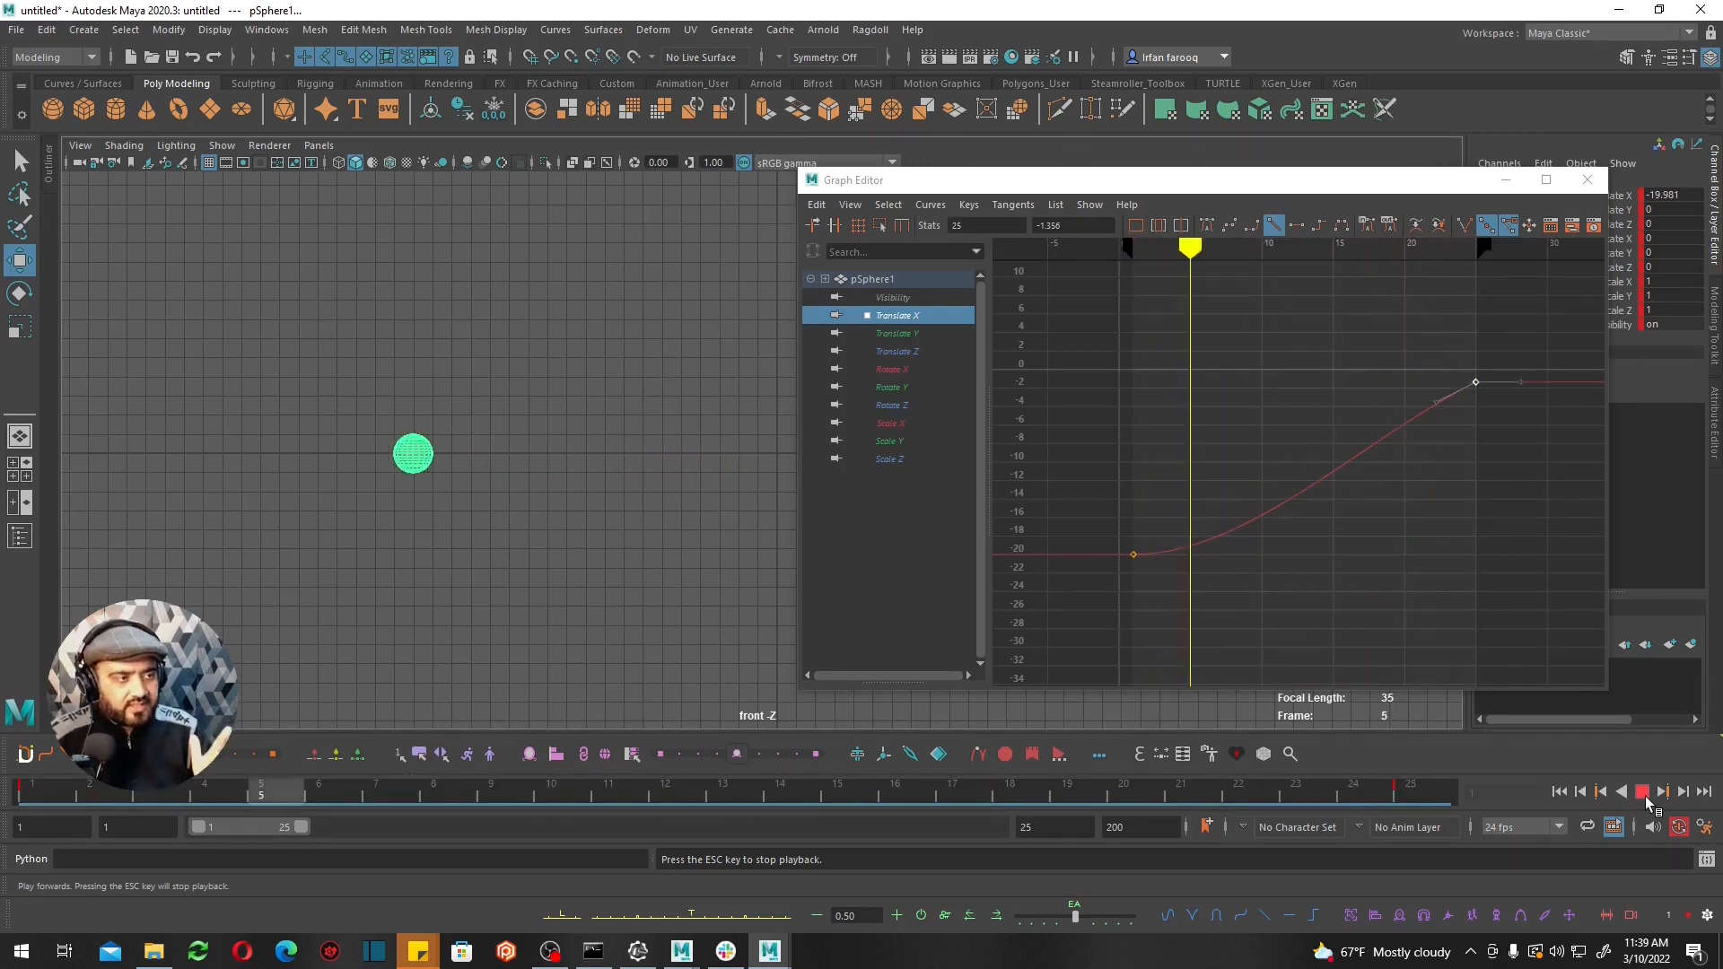
click(1644, 794)
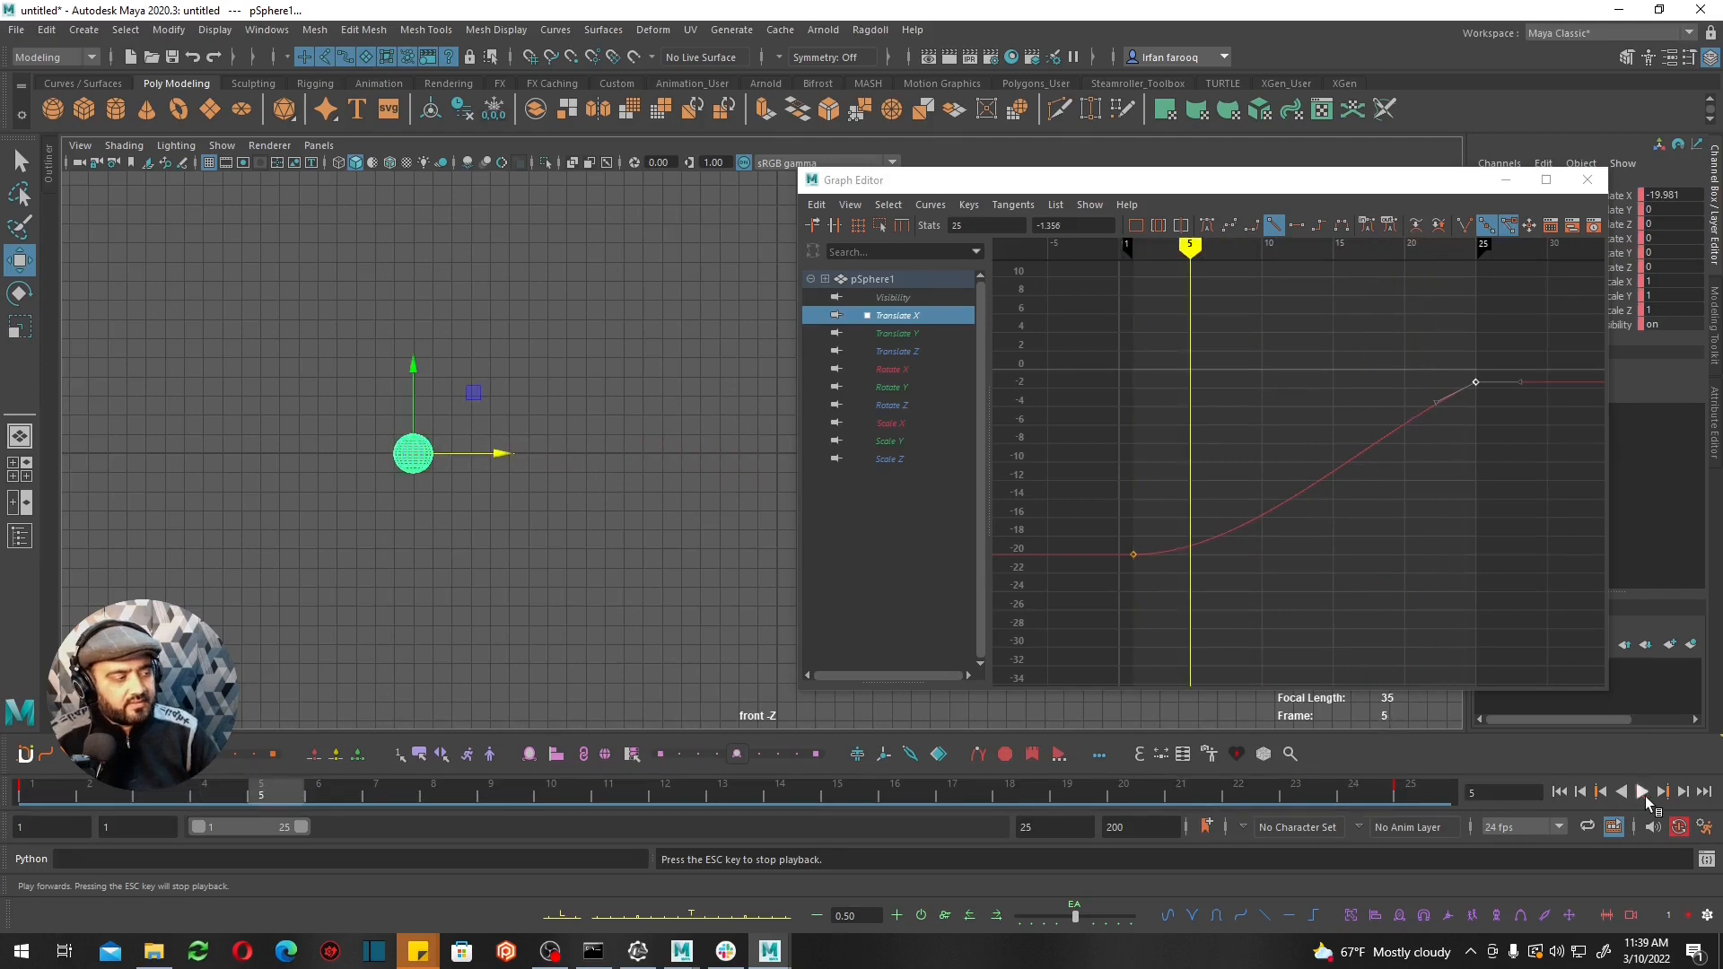
Extend the playback range to frame 54 and play the animation from the first frame.
drag(299, 839, 405, 838)
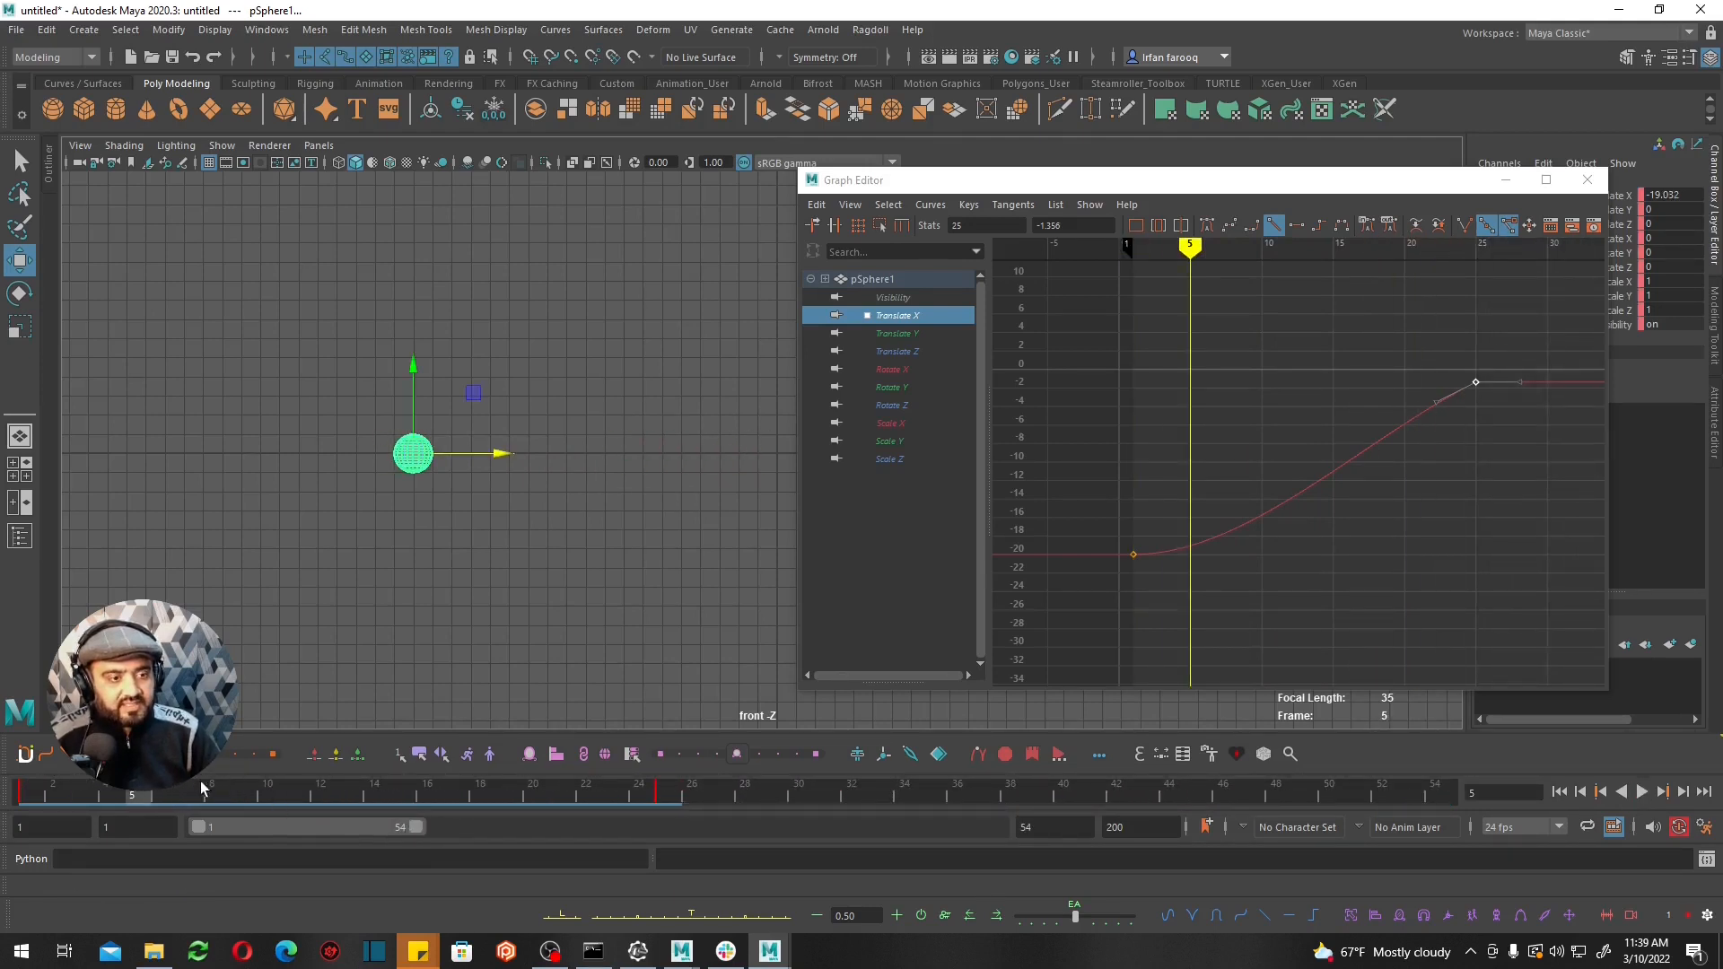
click(1560, 793)
click(1643, 793)
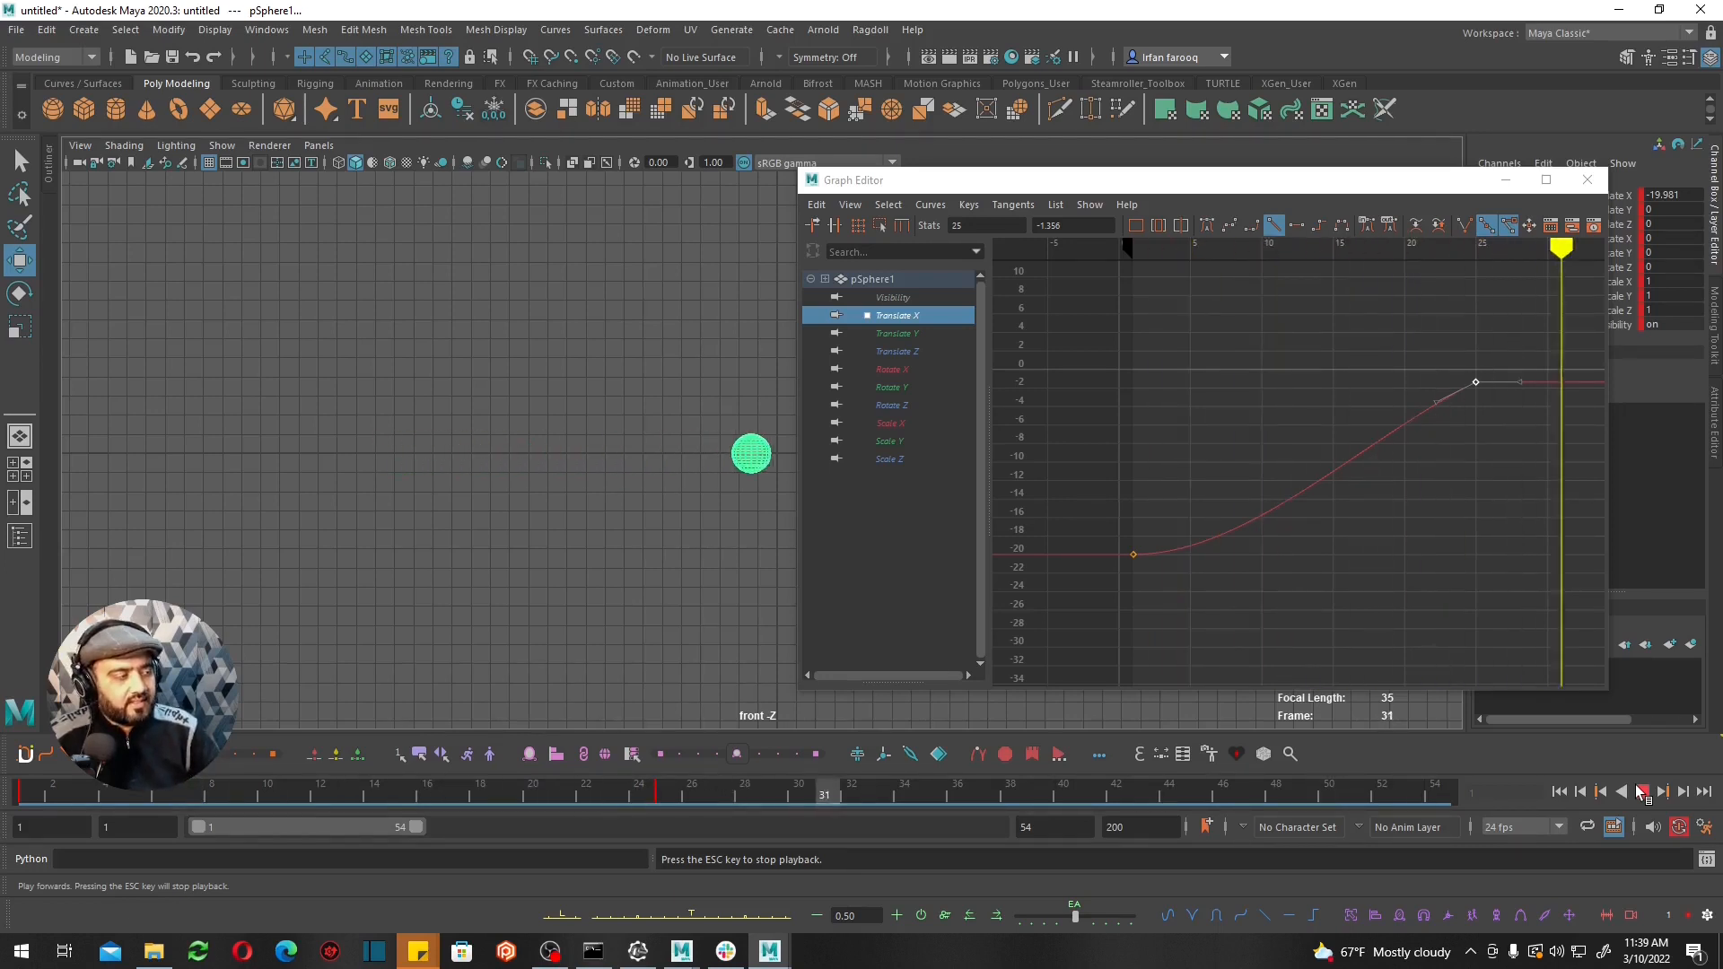
Set the tangents of the Translate X key at frame 25 to flat and play back the motion.
drag(1577, 307, 1444, 434)
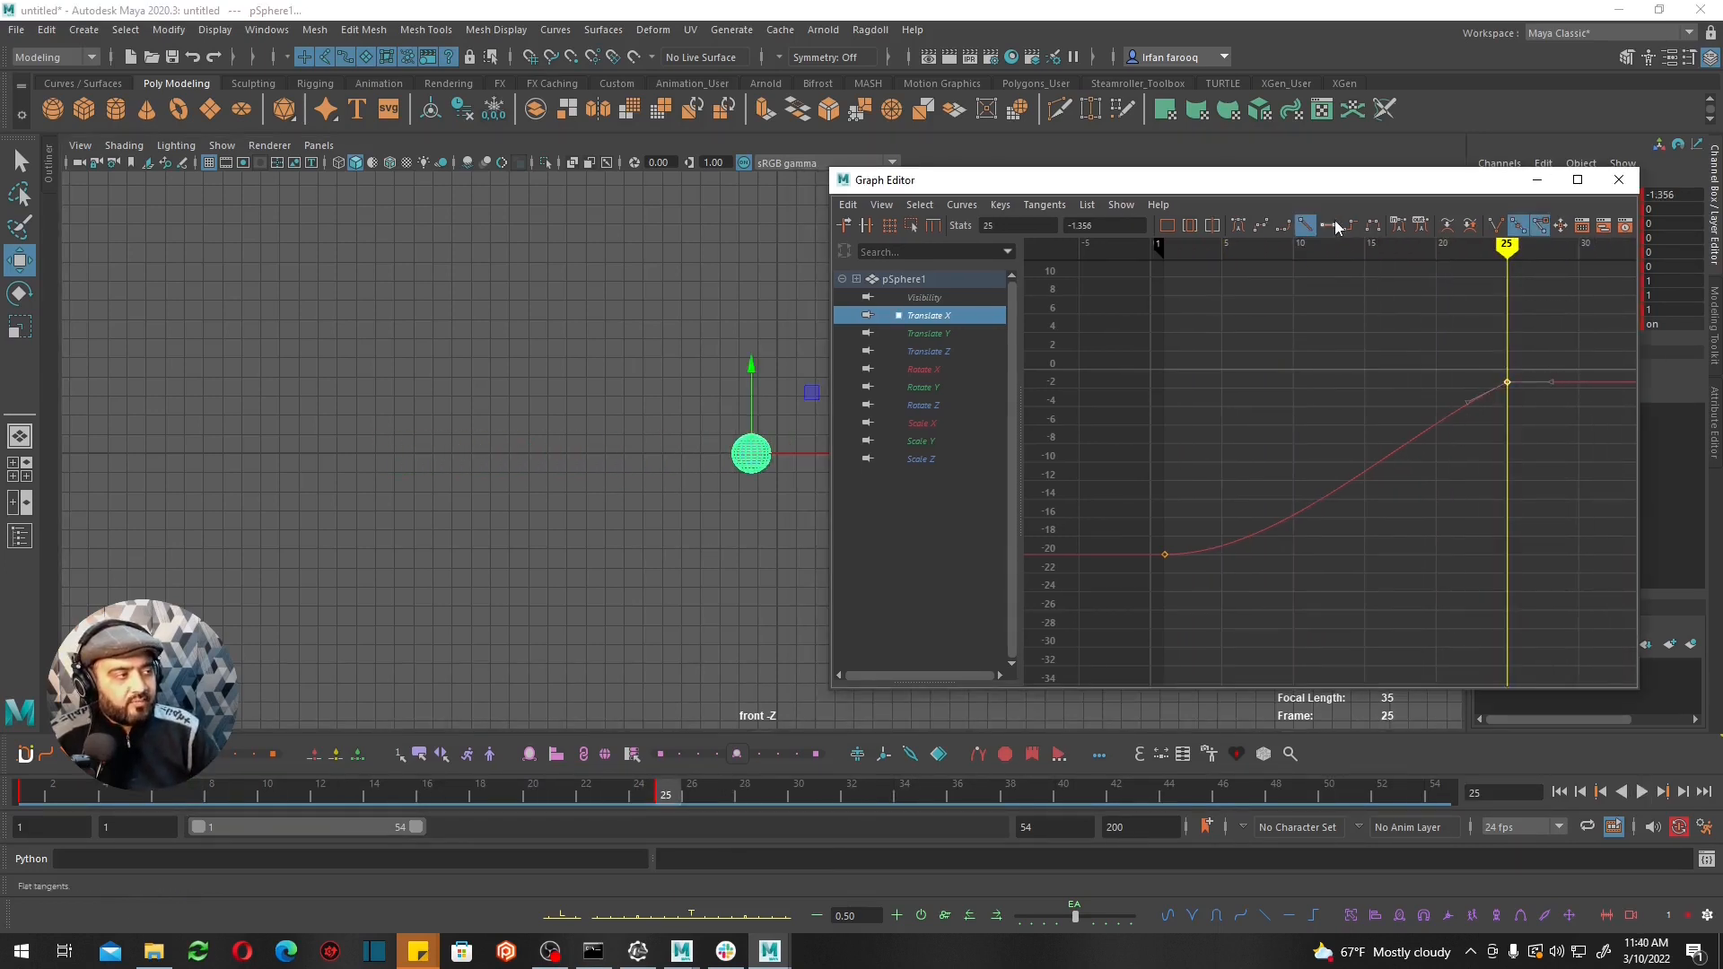
click(1329, 225)
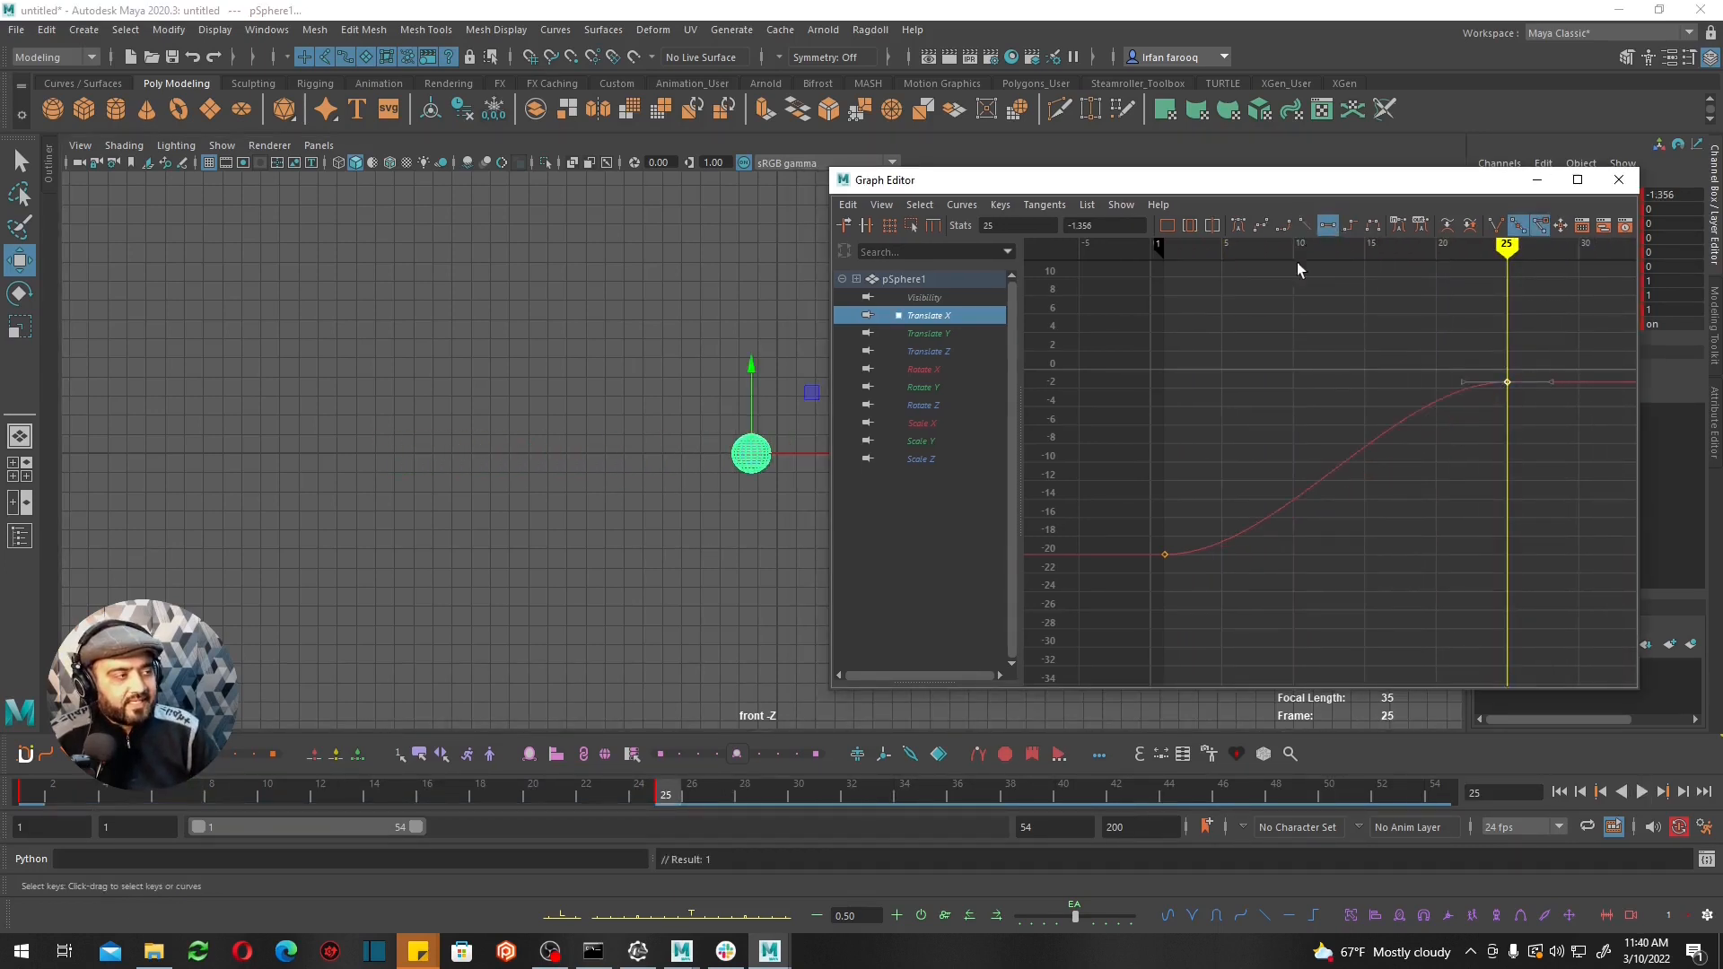
click(1643, 793)
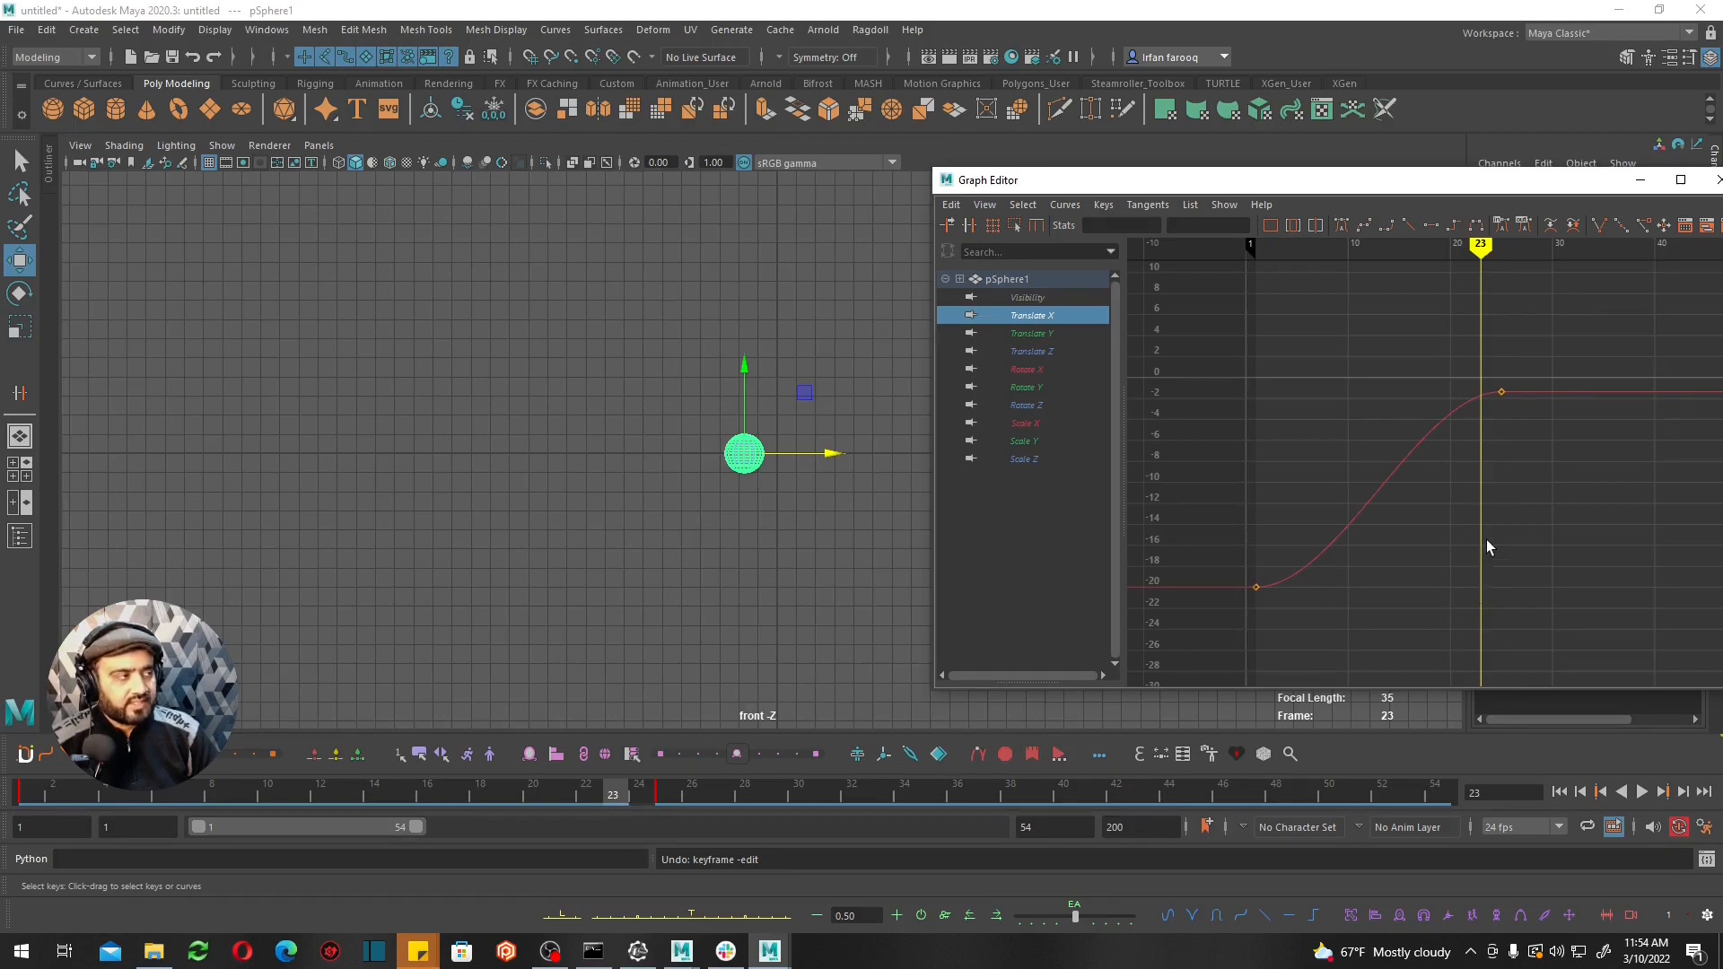
Tilt the in tangent handle of the frame 25 key upward so the curve overshoots its end value, and play back the motion.
drag(1564, 329, 1456, 463)
alt+right_drag(1445, 483, 1486, 454)
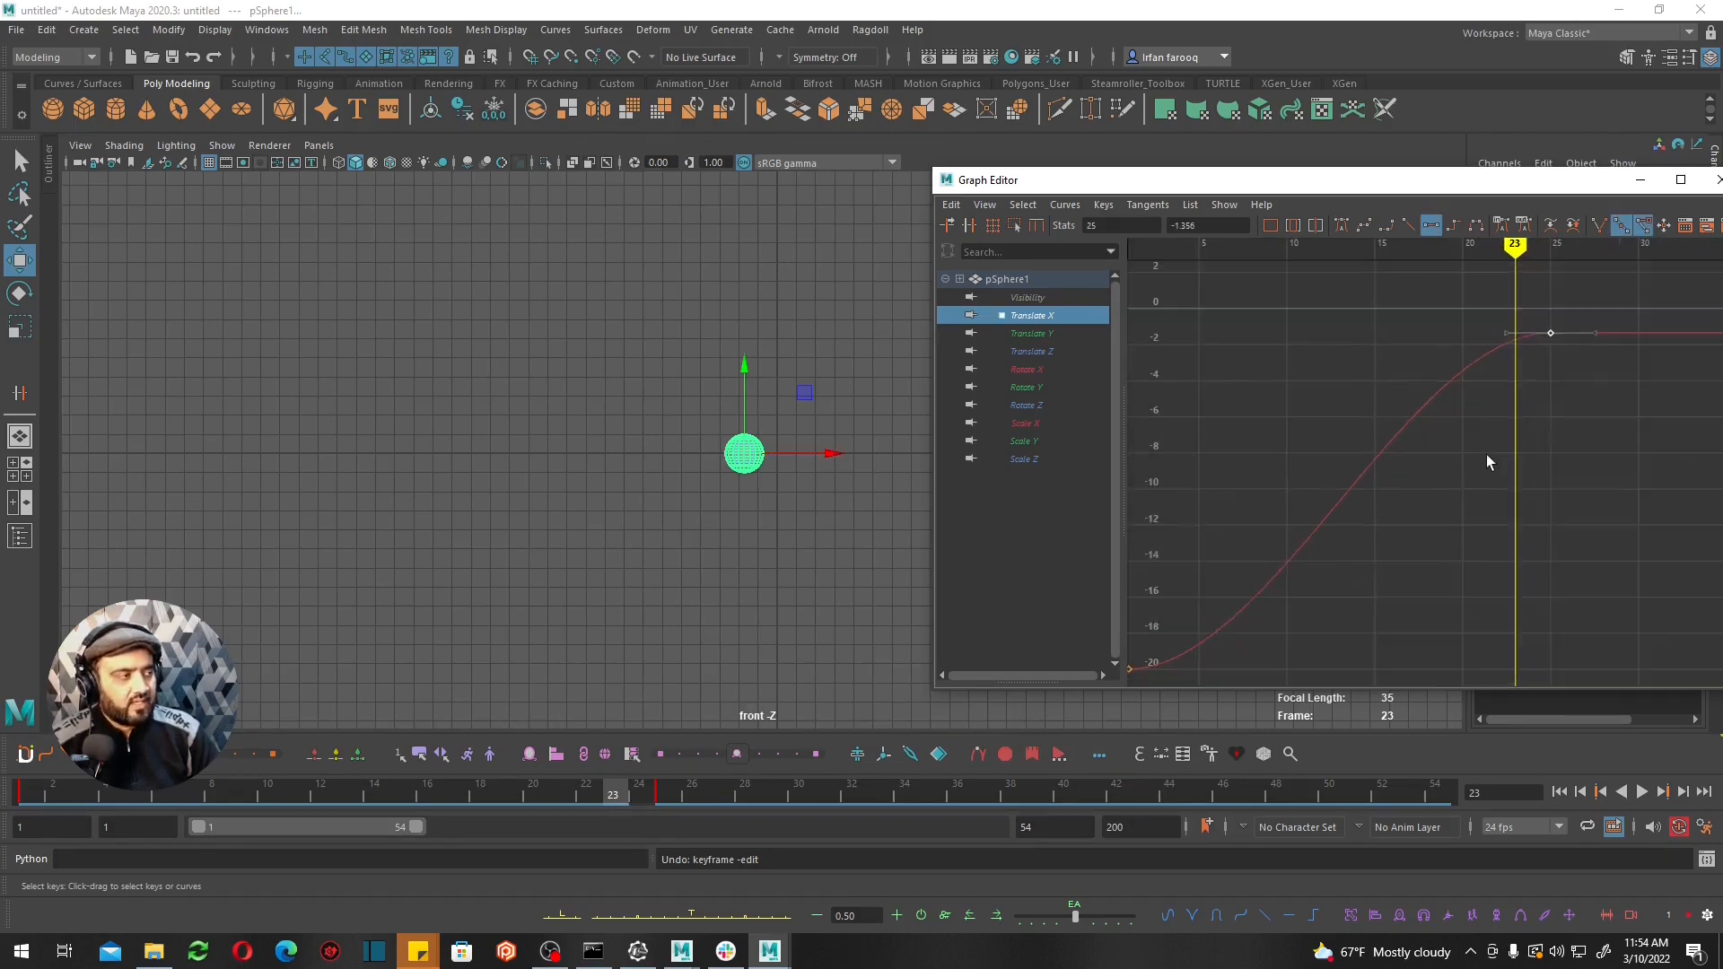
alt+middle_drag(1487, 454, 1326, 524)
alt+right_drag(1327, 524, 1359, 450)
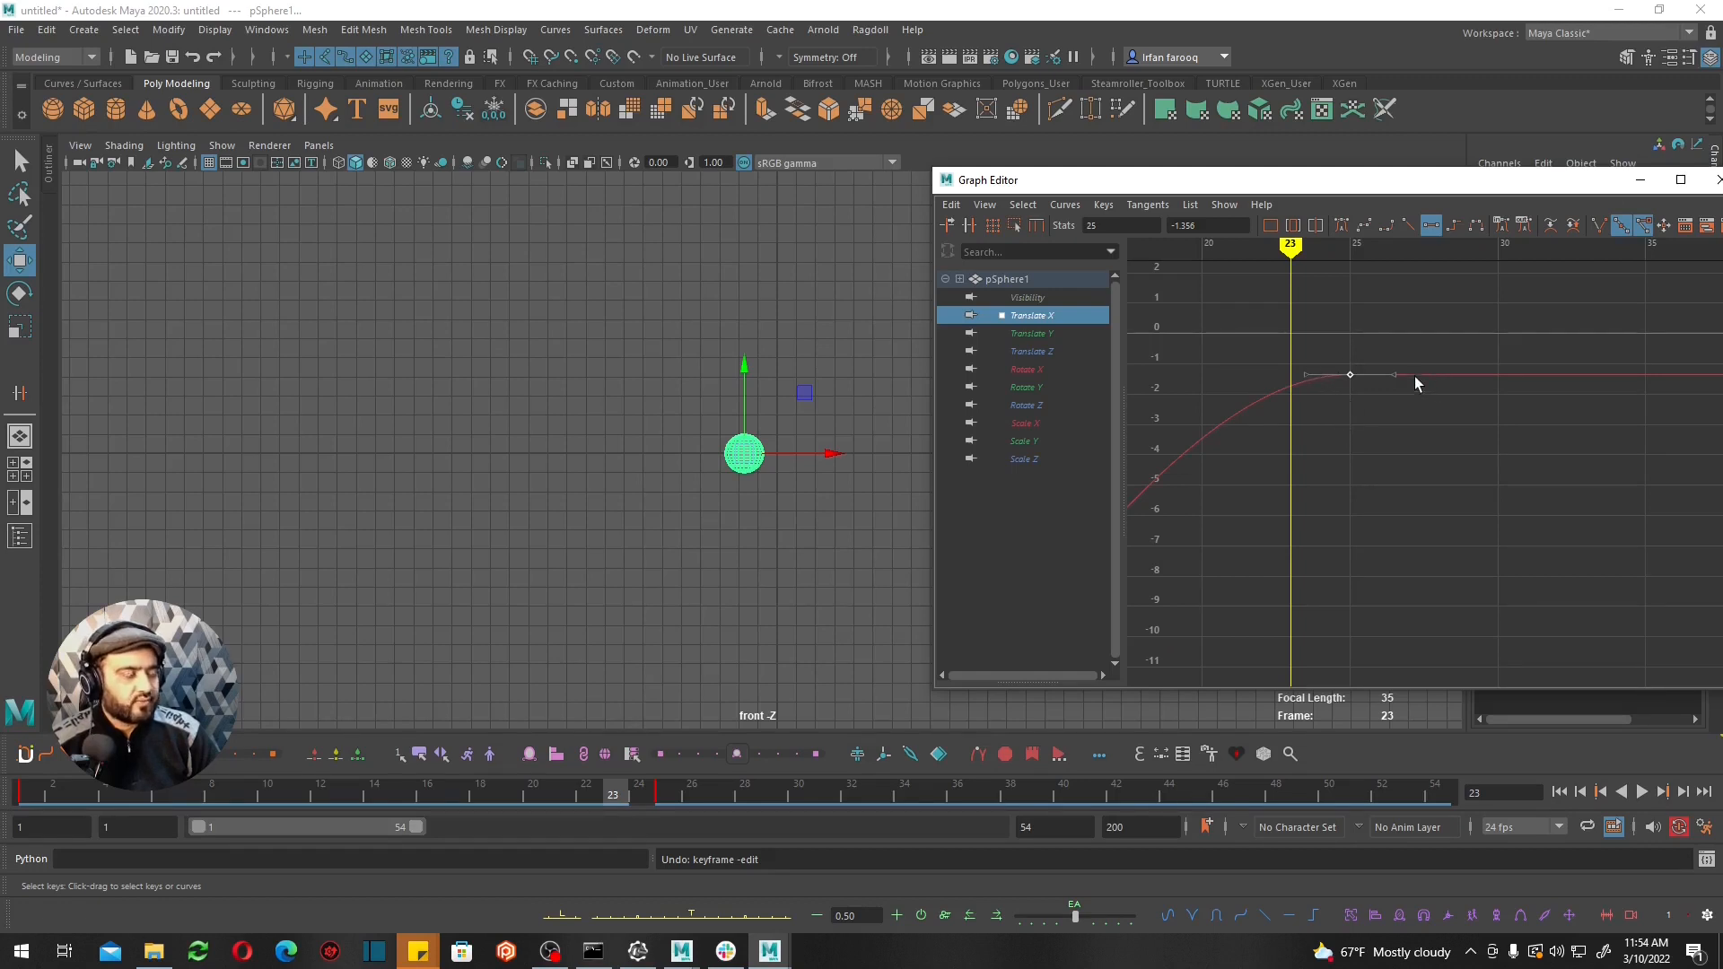
drag(1329, 342, 1336, 413)
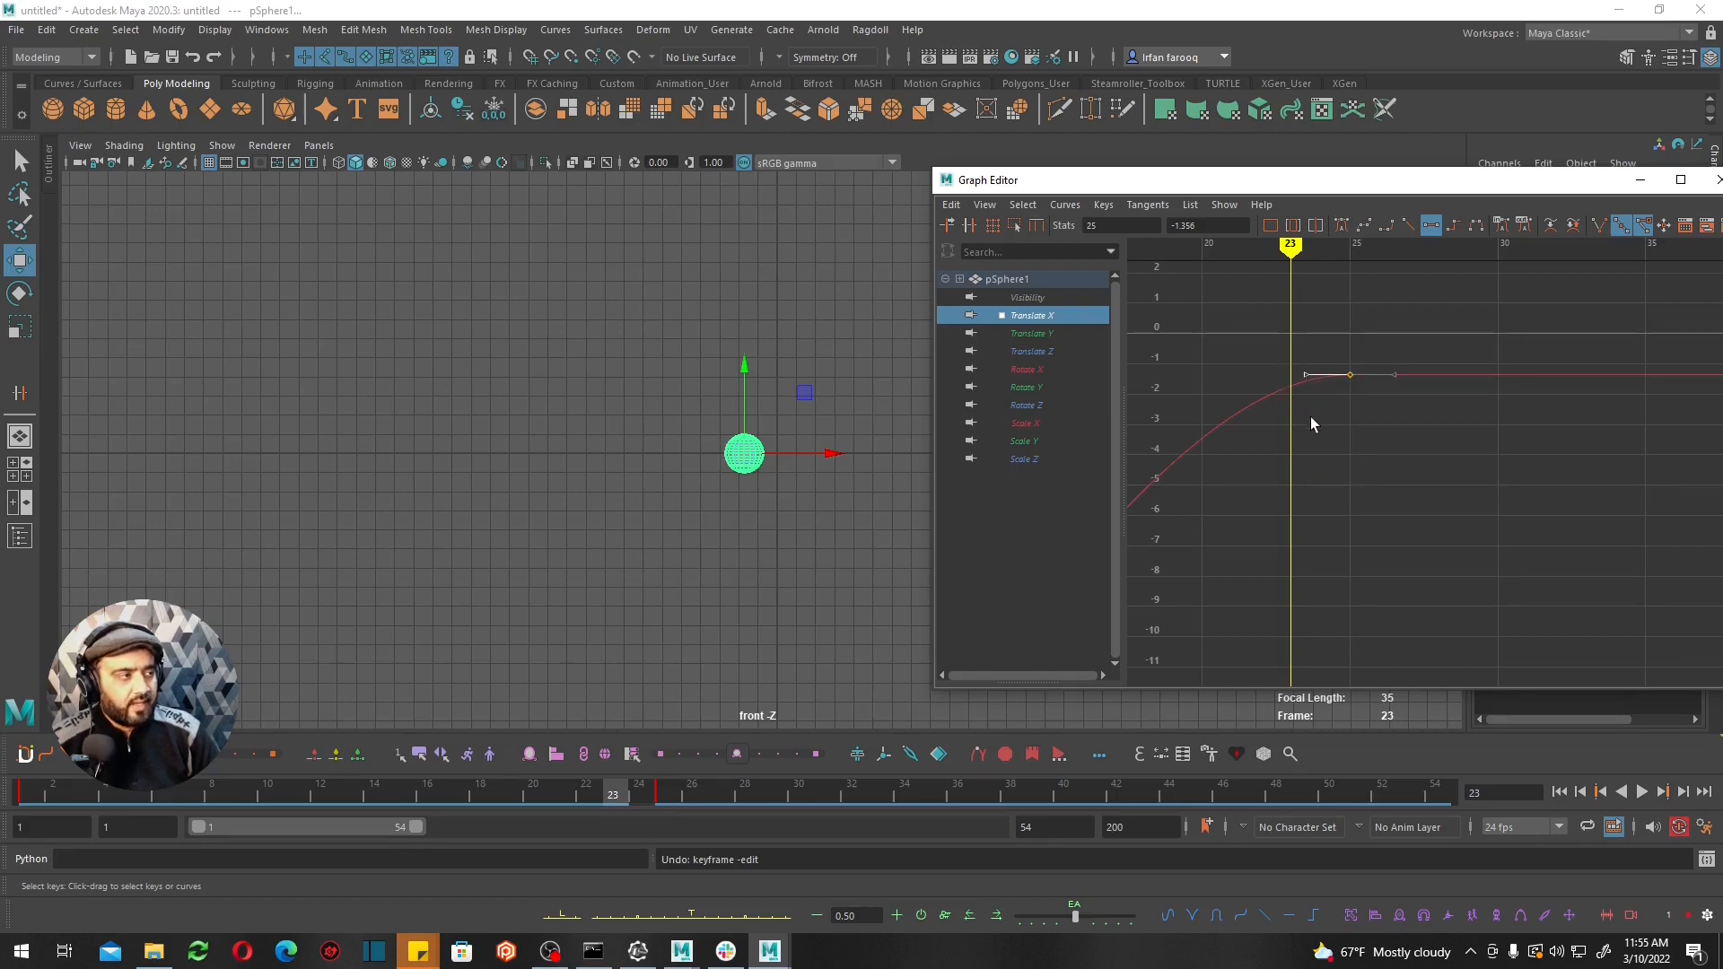
middle_drag(1311, 416, 1467, 430)
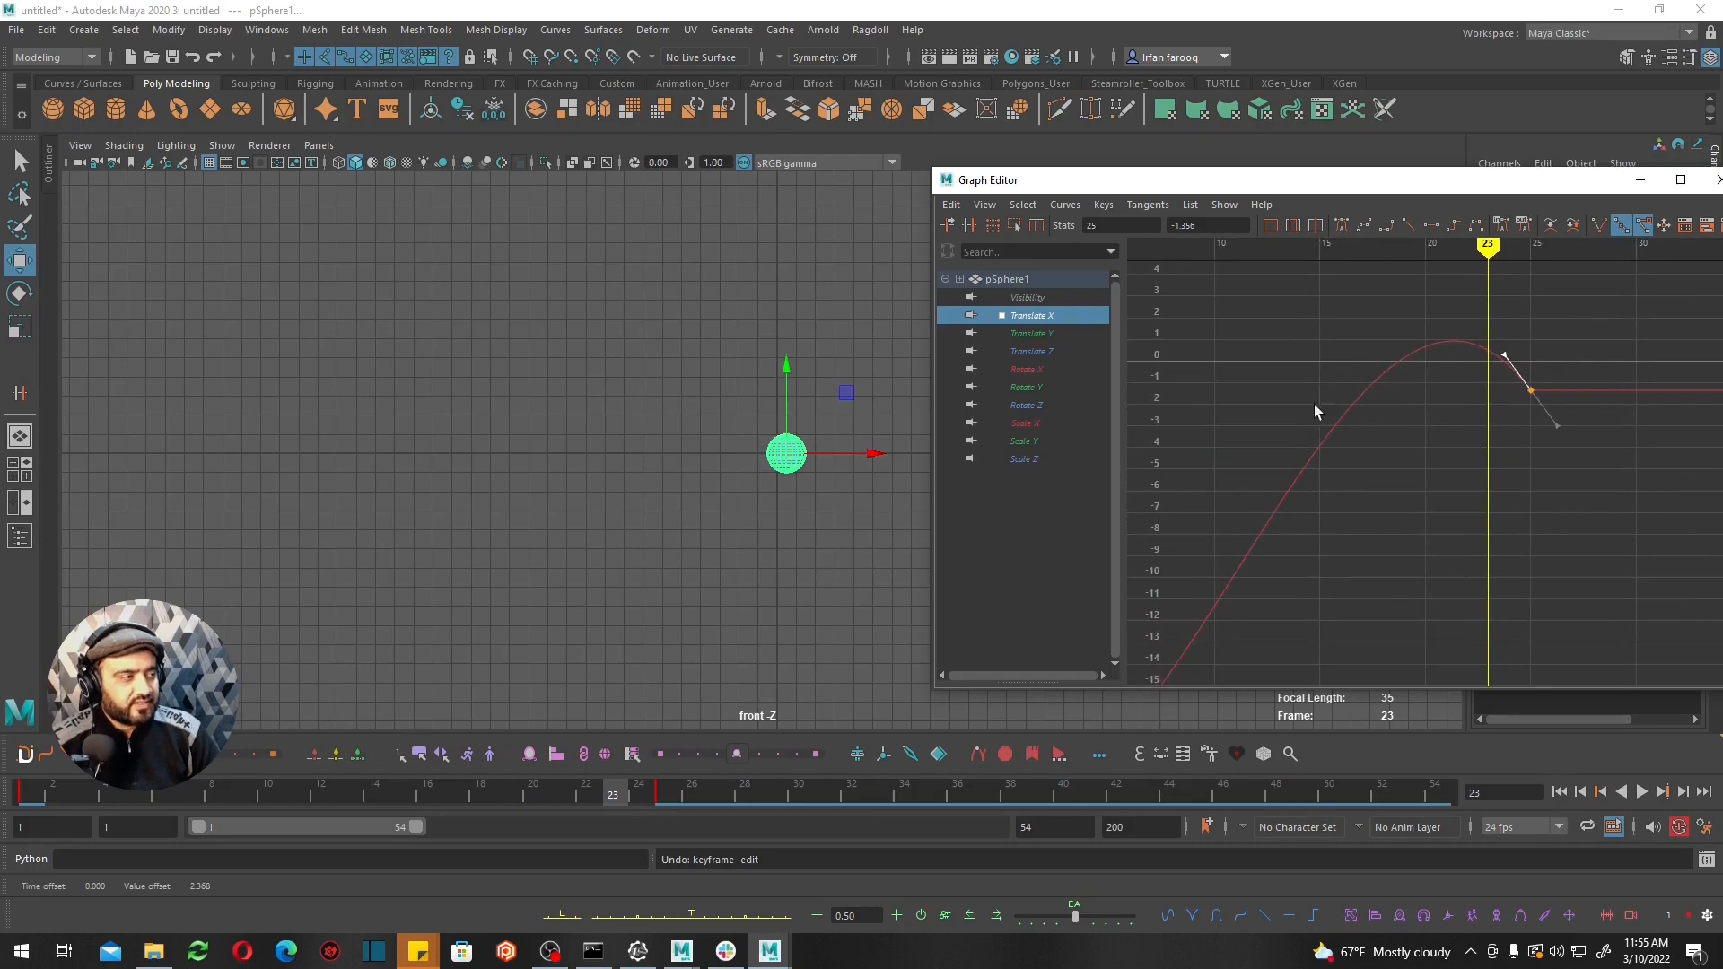
alt+right_drag(1314, 404, 1474, 471)
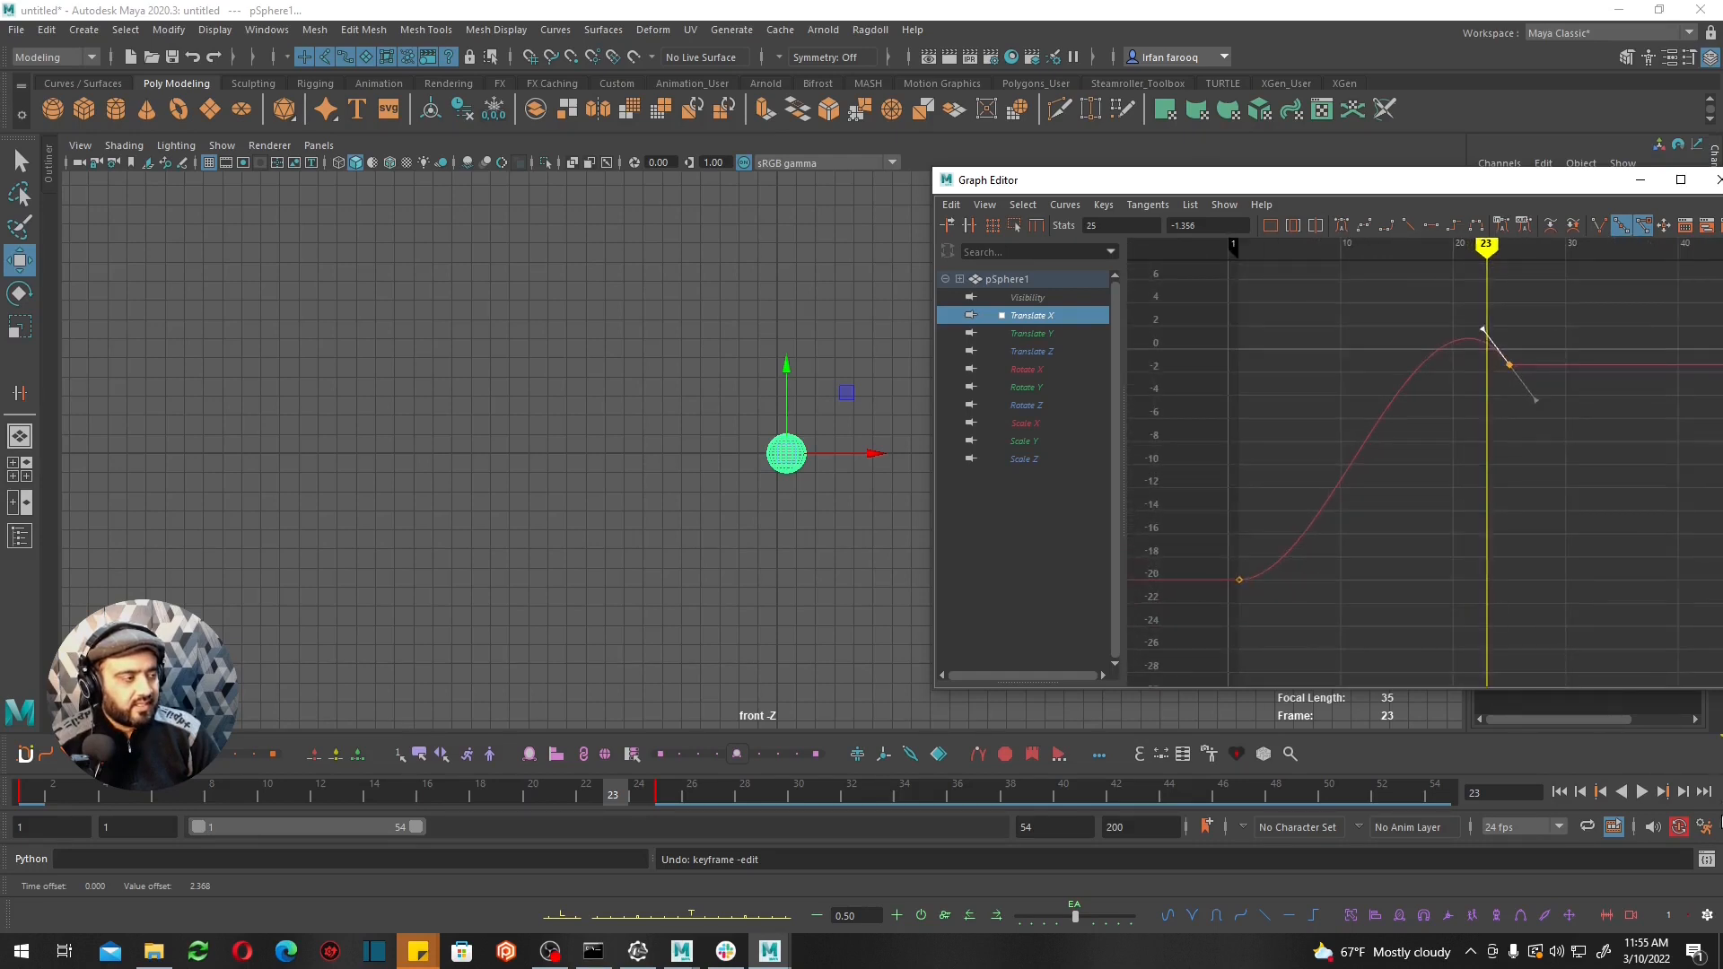
click(1645, 792)
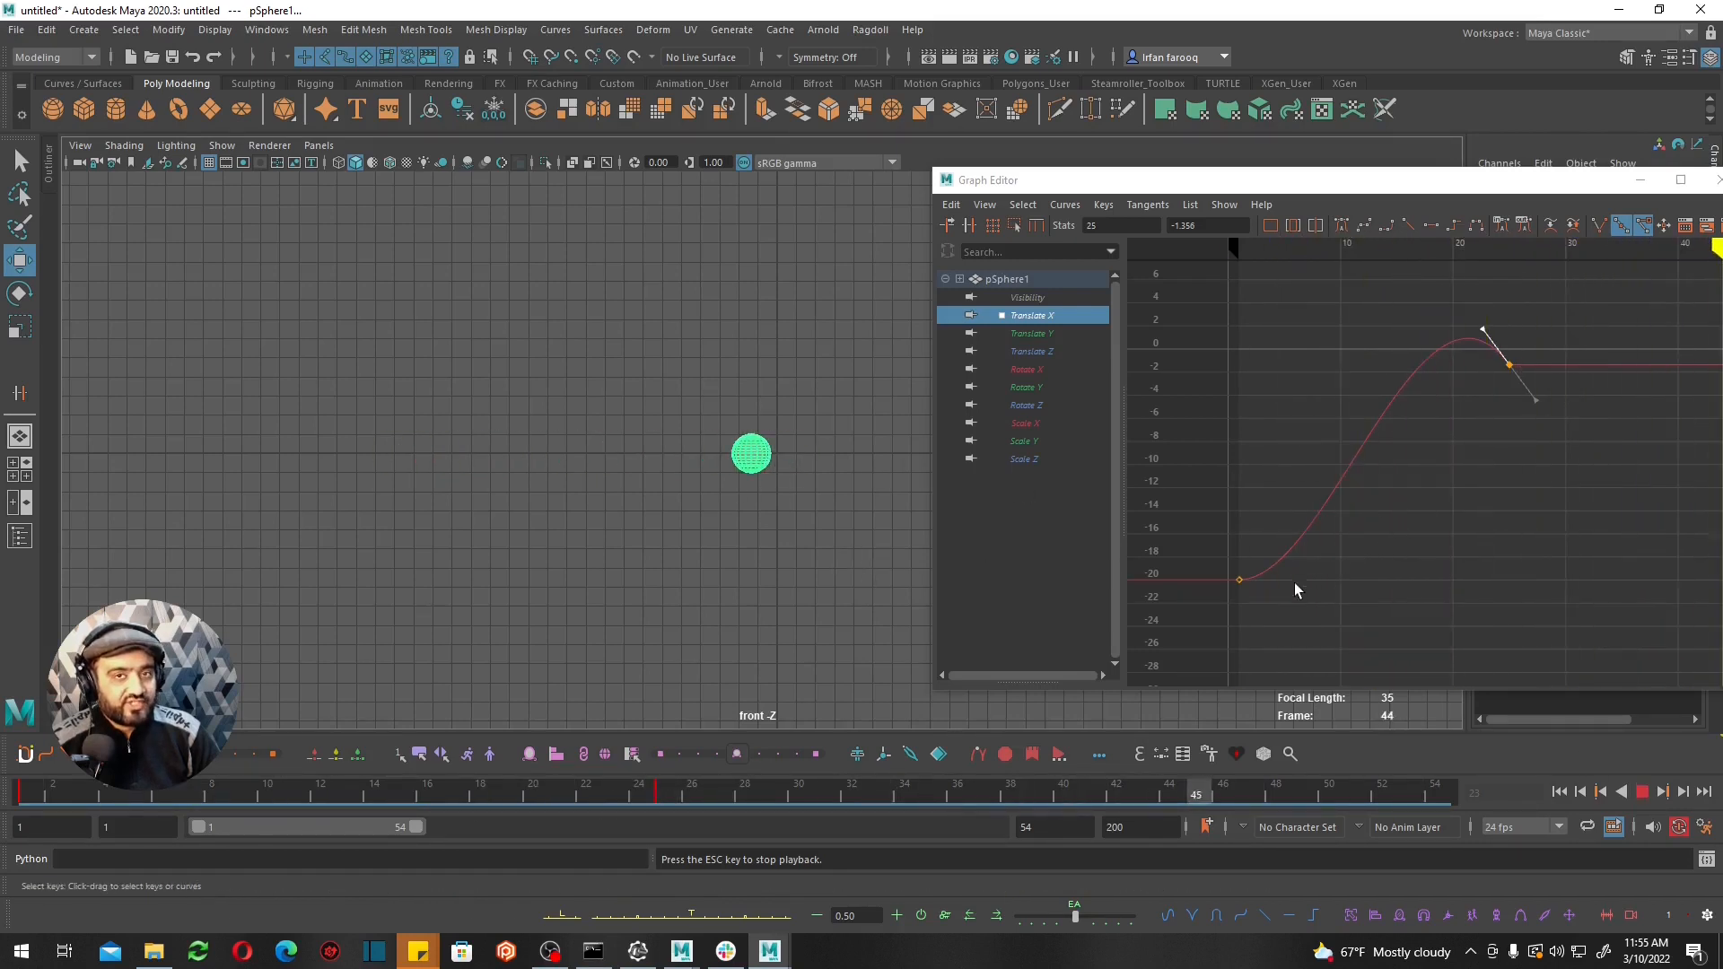
Tilt the out tangent handle of the frame 1 key downward so the curve dips below its start value, and play from frame 1.
drag(1385, 512, 1273, 612)
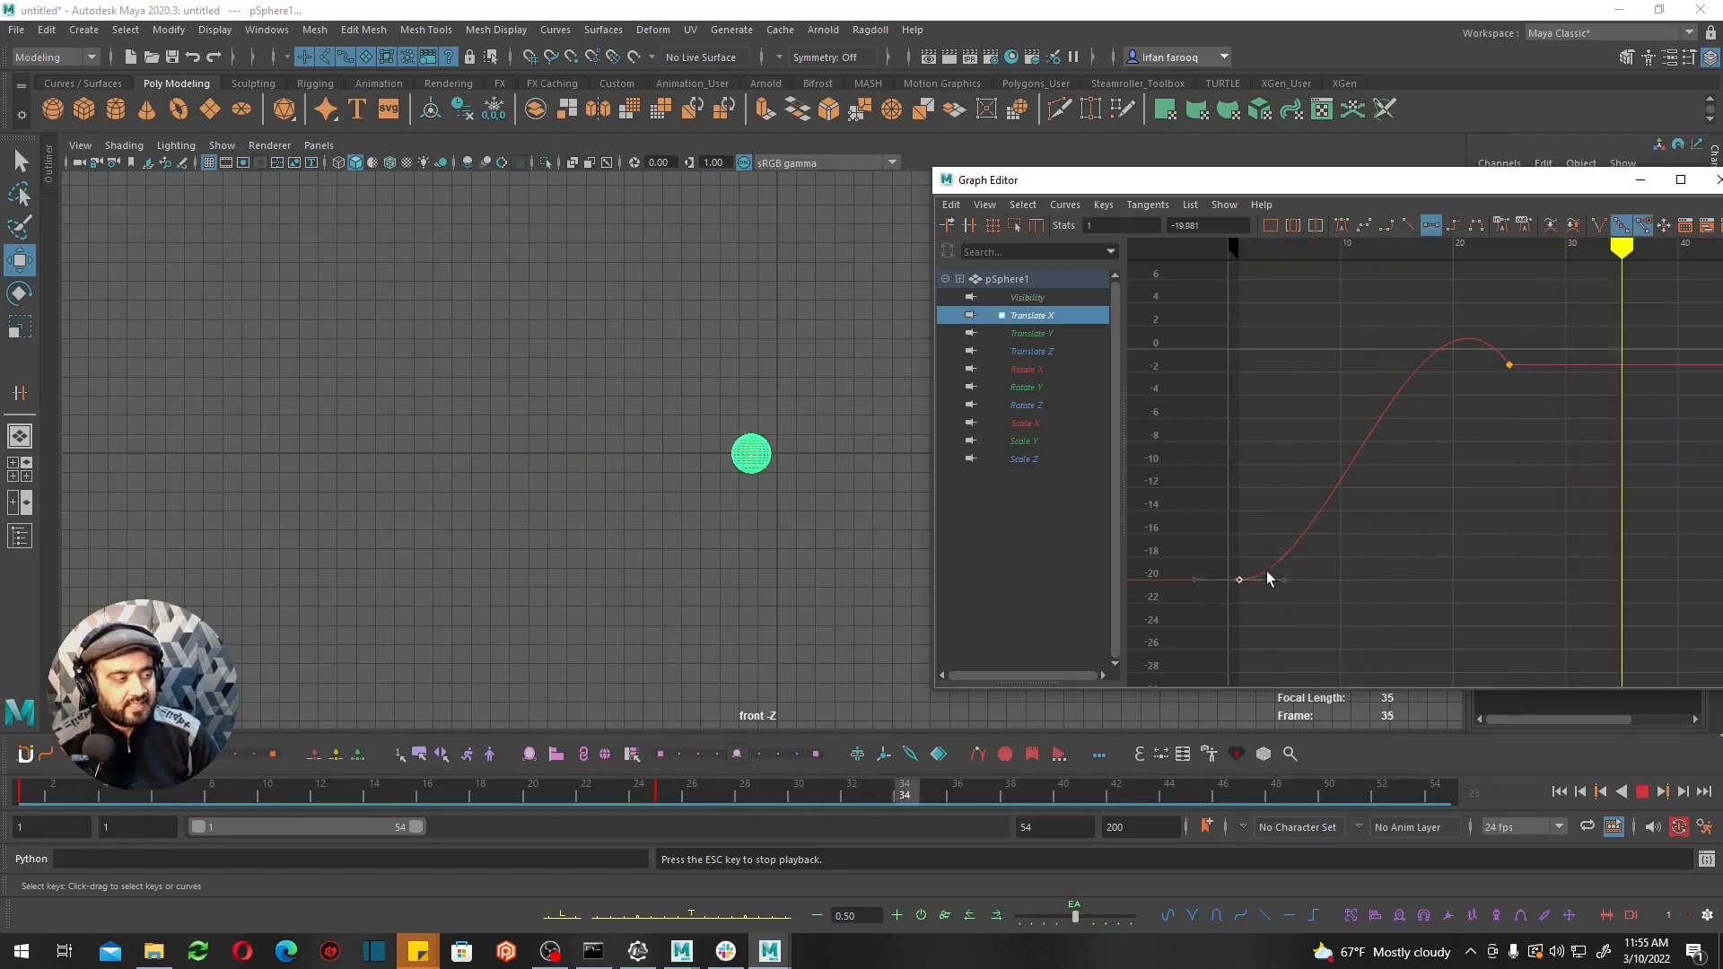
drag(1262, 547, 1295, 630)
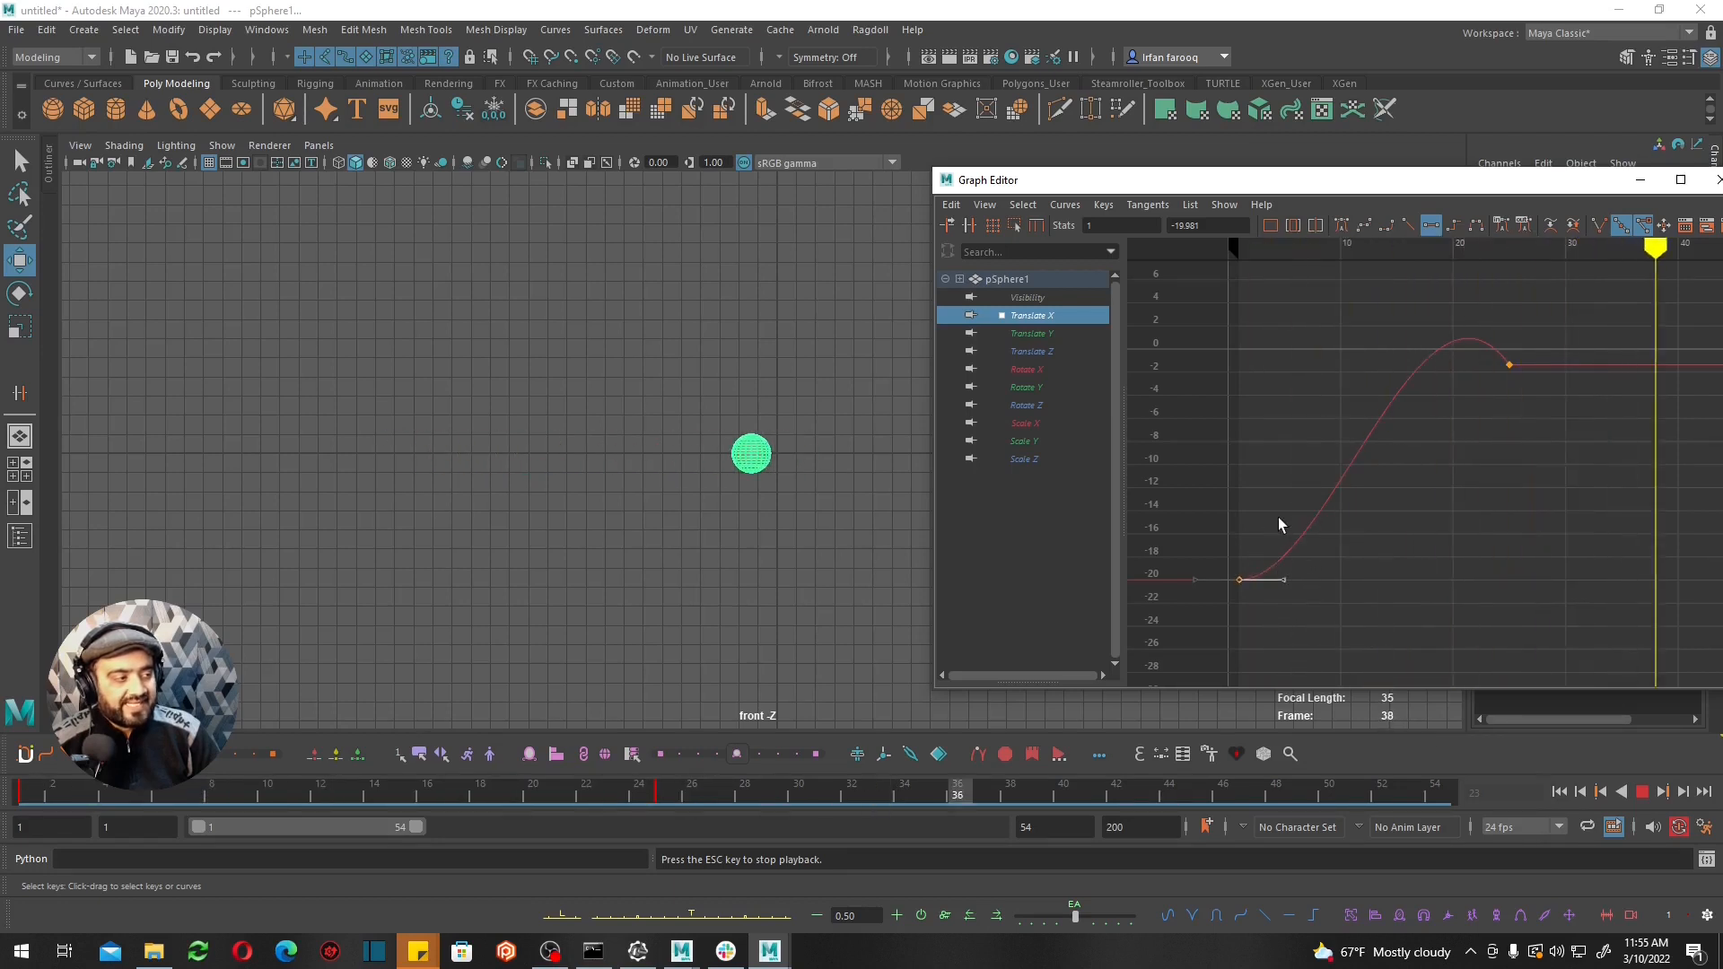
middle_drag(1278, 526, 1313, 661)
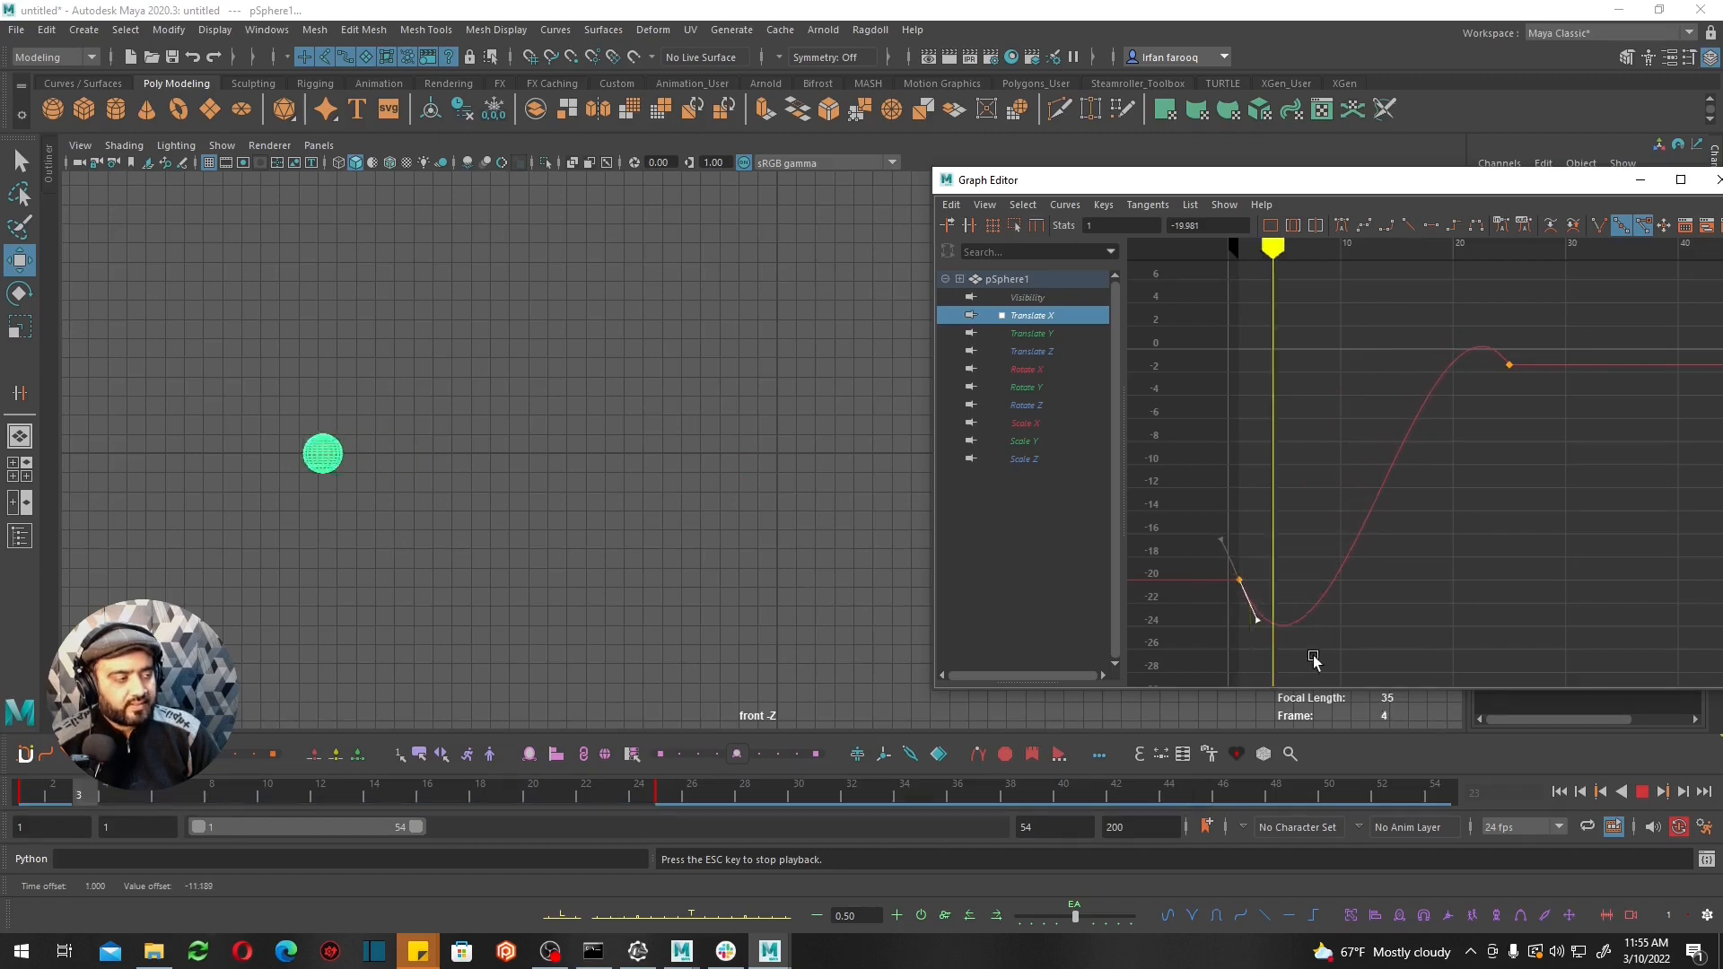
key(Escape)
click(26, 798)
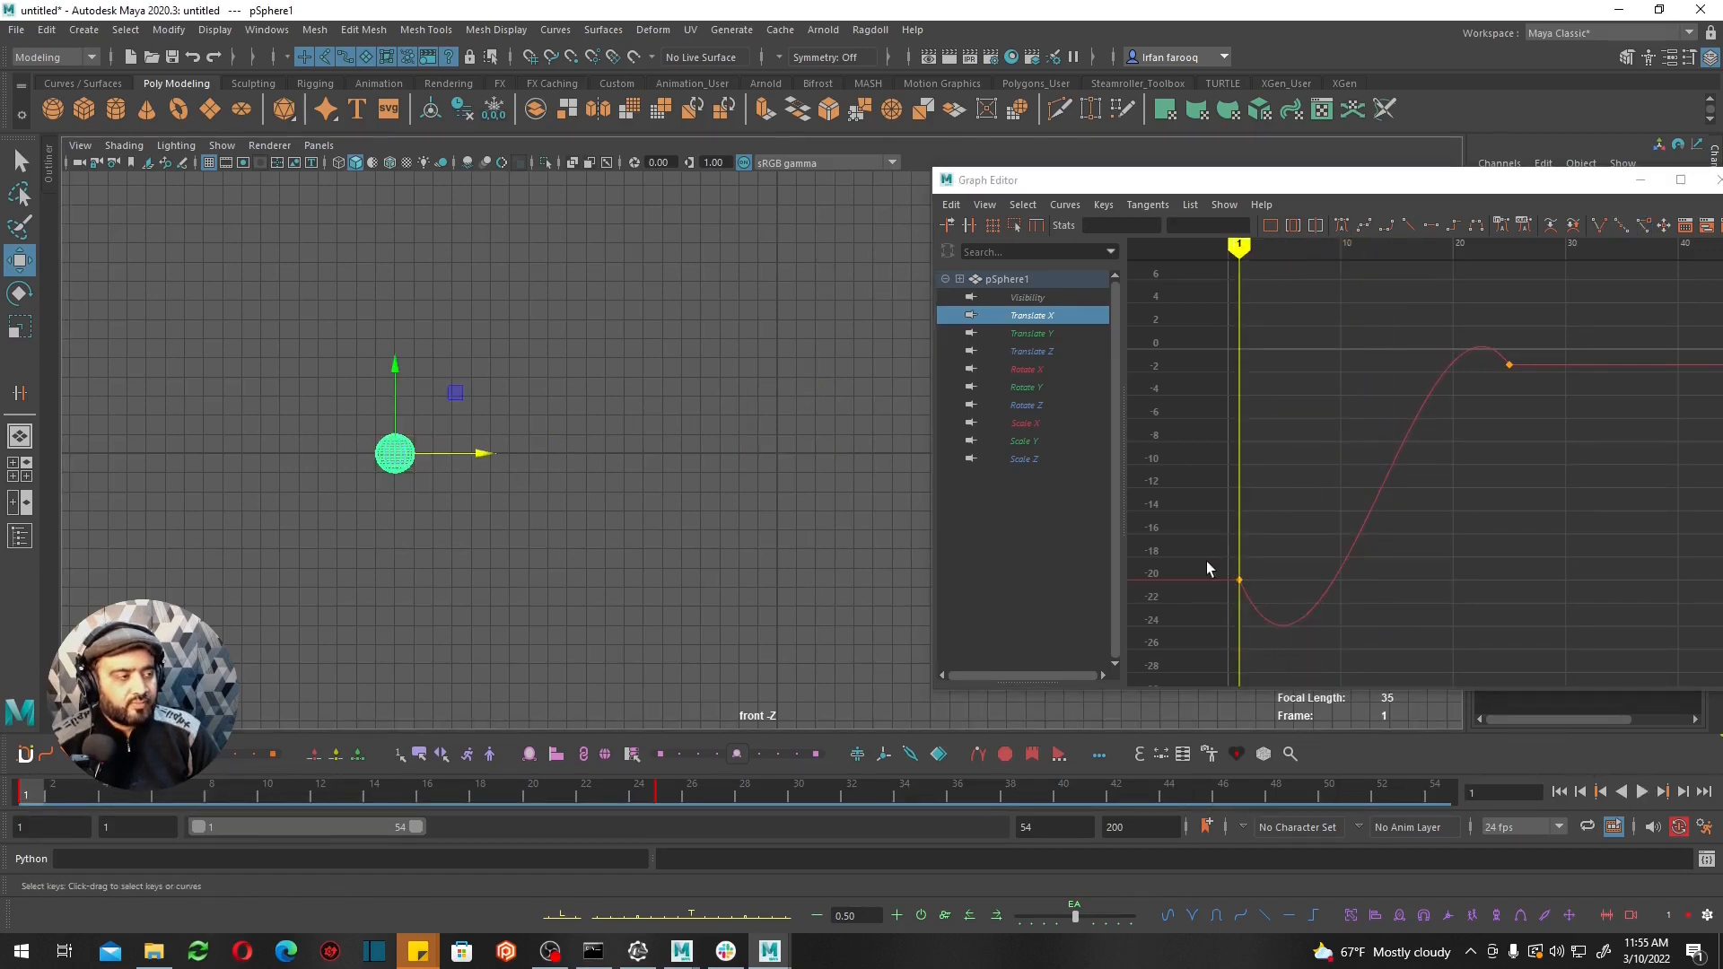
key(alt+v)
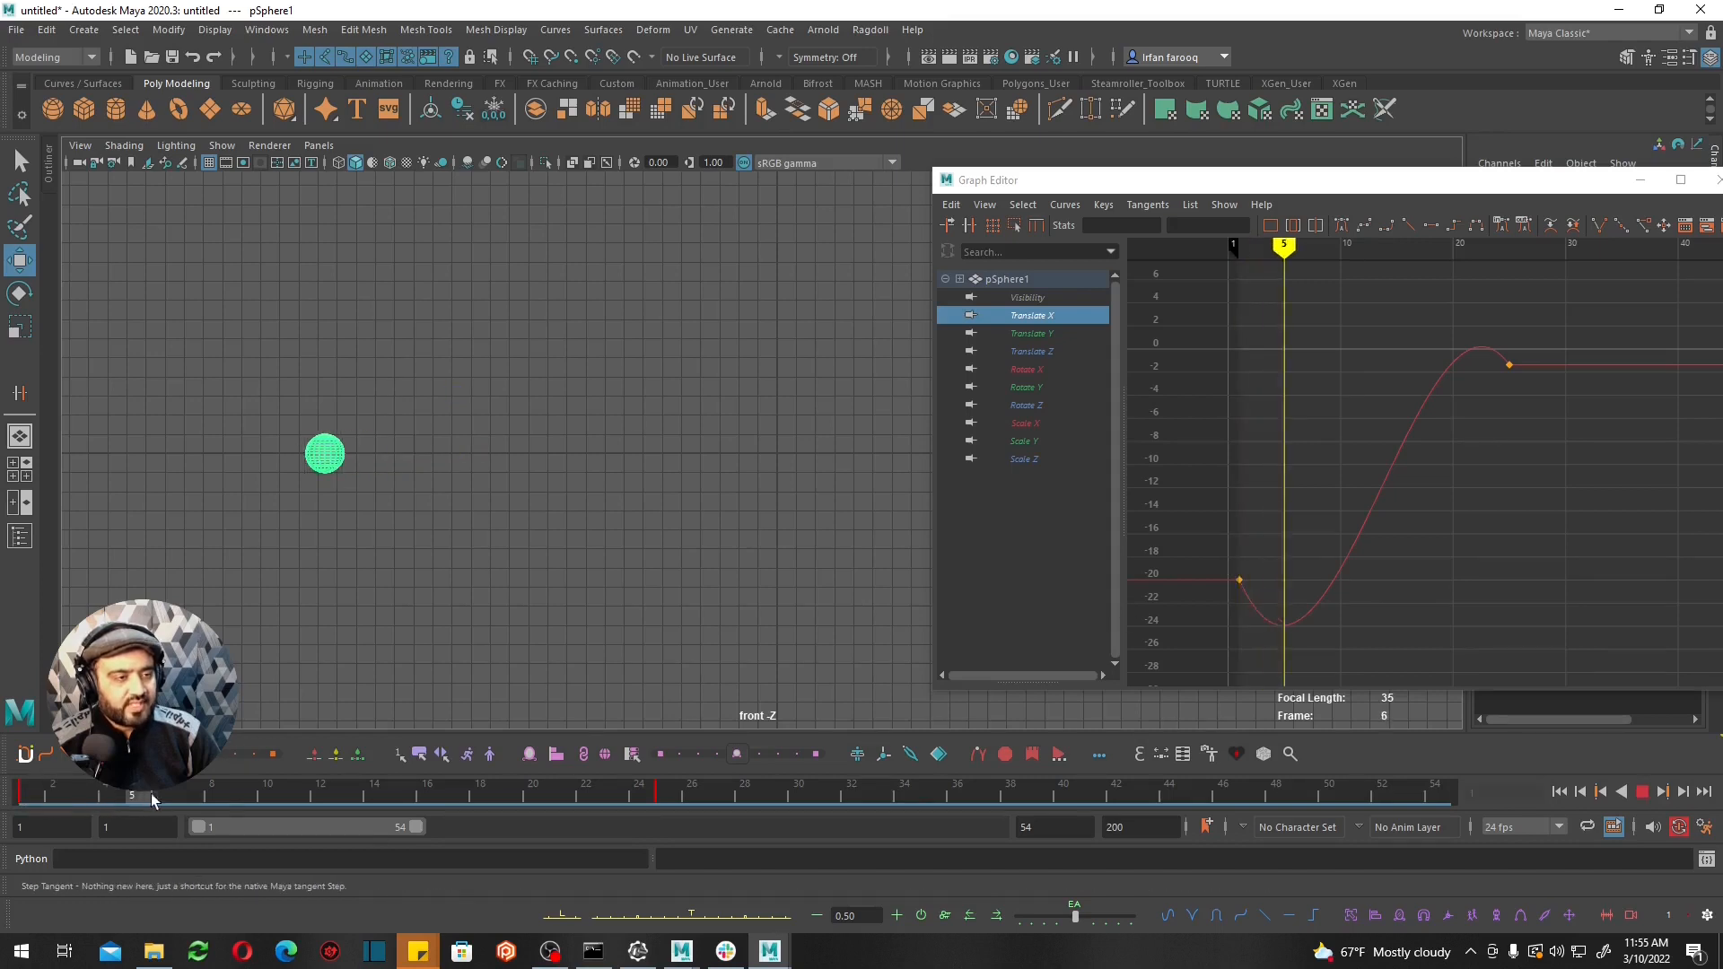
Go to frame 25 and tilt the frame 25 key's in tangent more steeply upward so the curve overshoots to about 2.6.
drag(235, 788, 666, 786)
drag(1527, 320, 1185, 653)
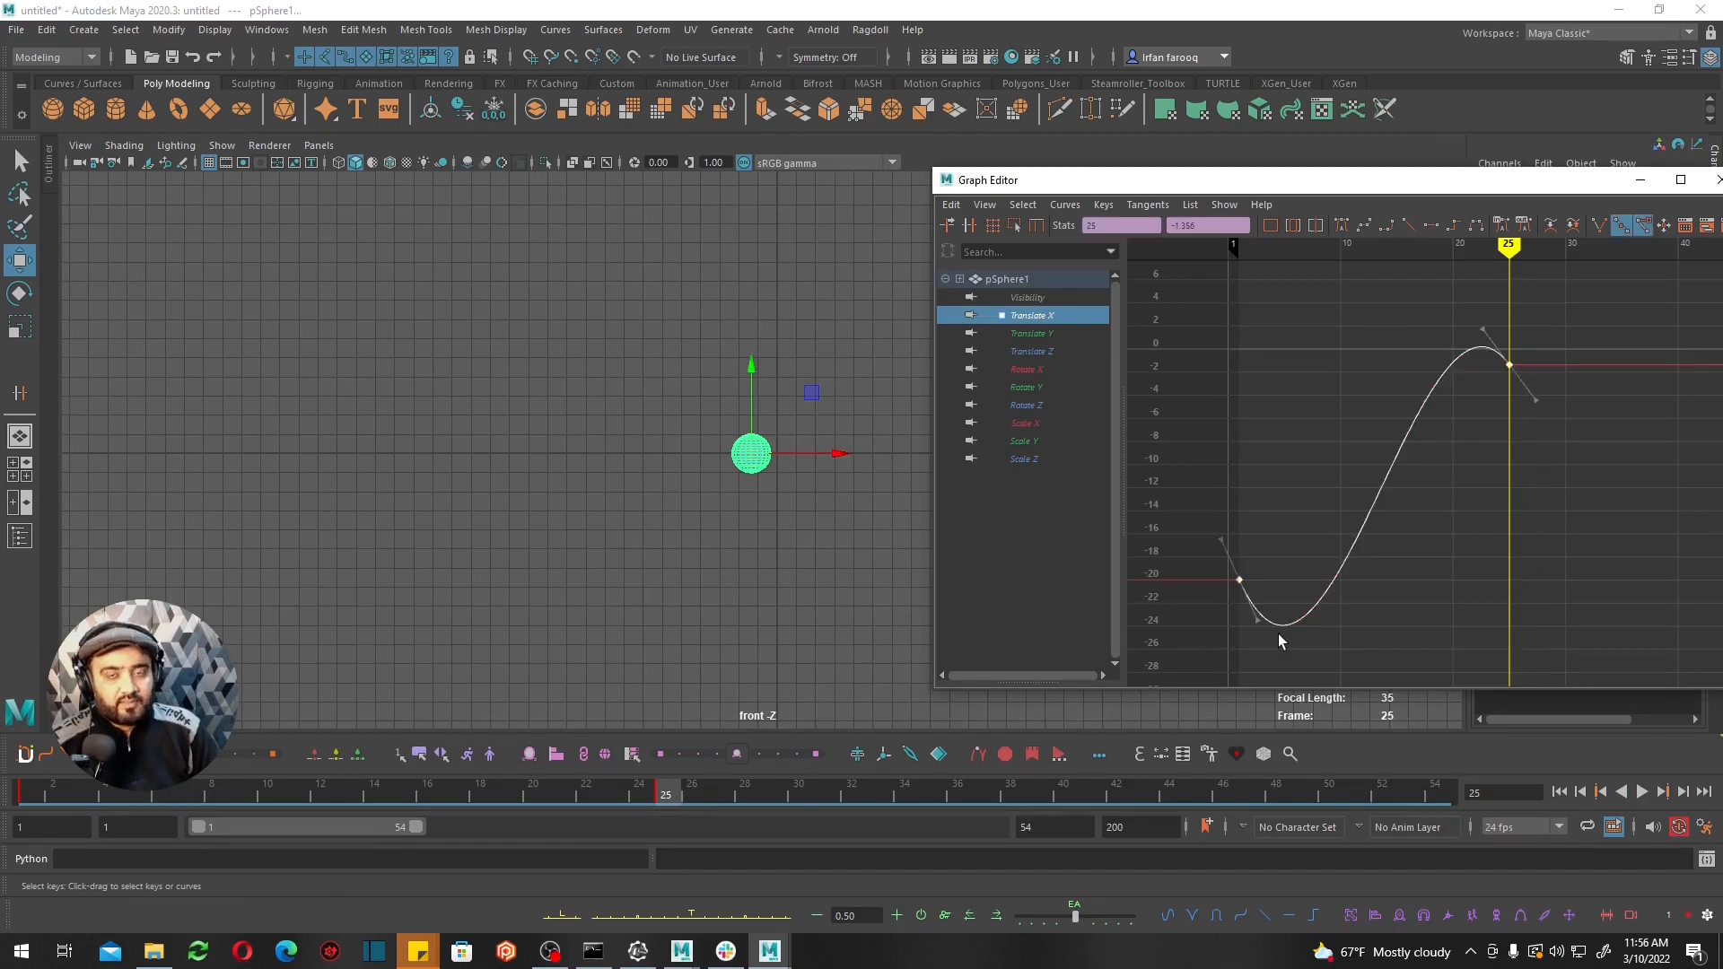
click(1596, 364)
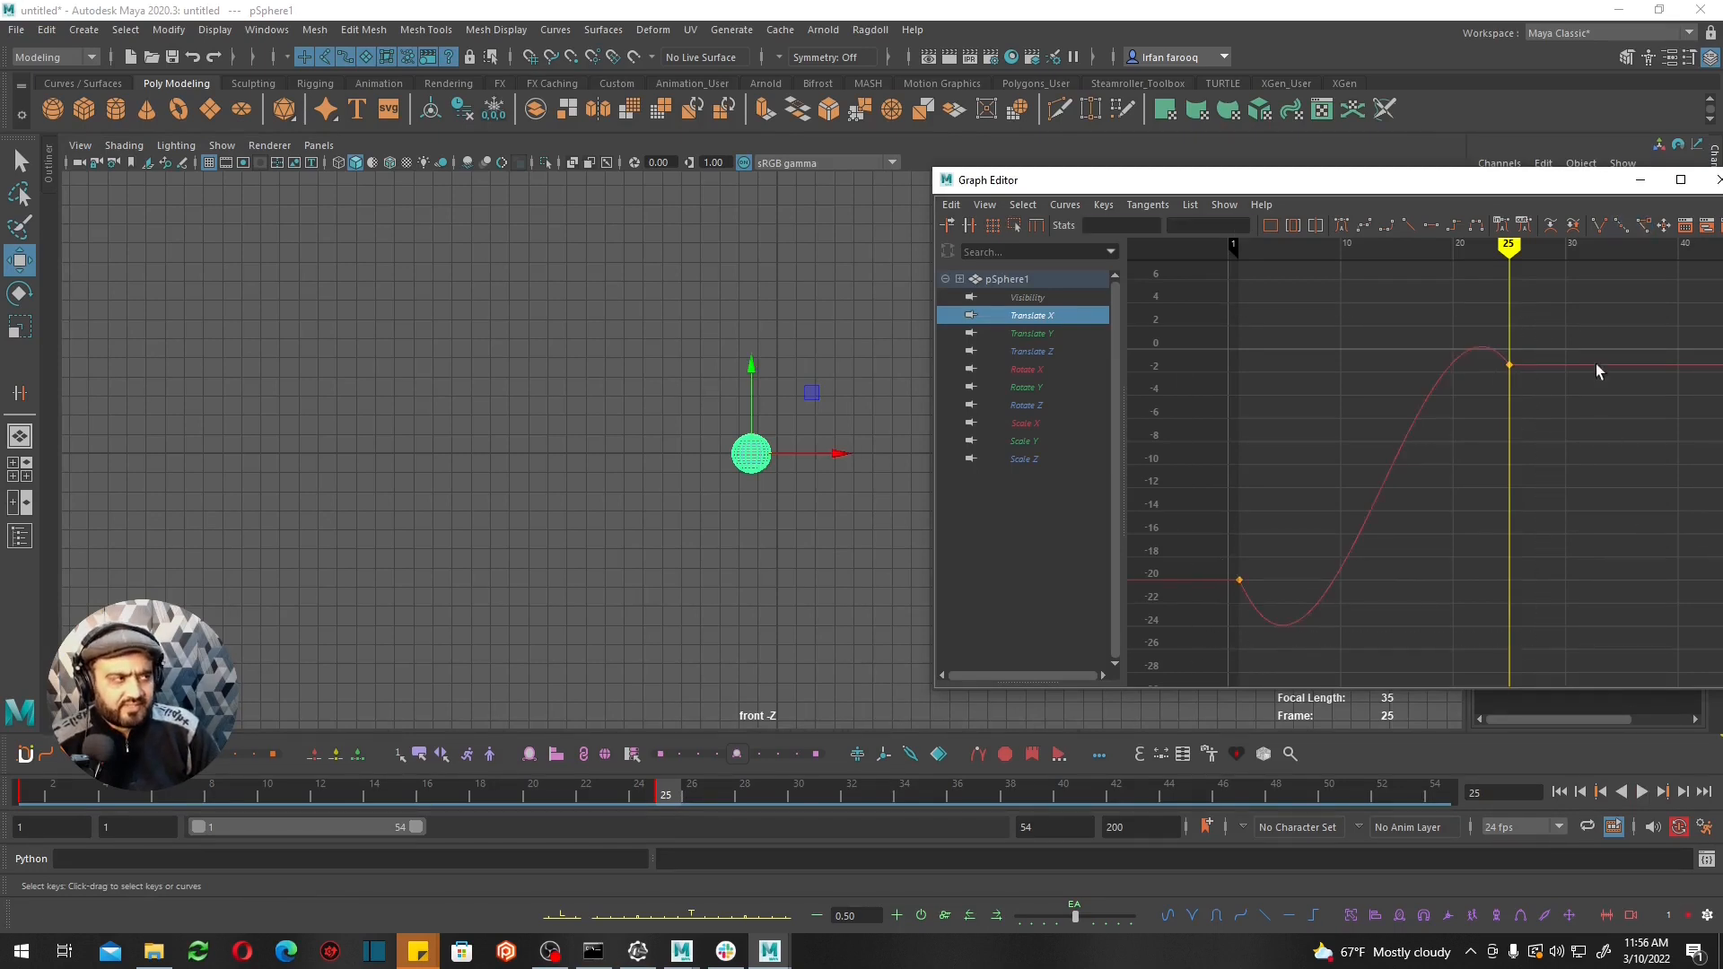
drag(1539, 345, 1494, 381)
drag(1506, 290, 1458, 350)
click(1539, 389)
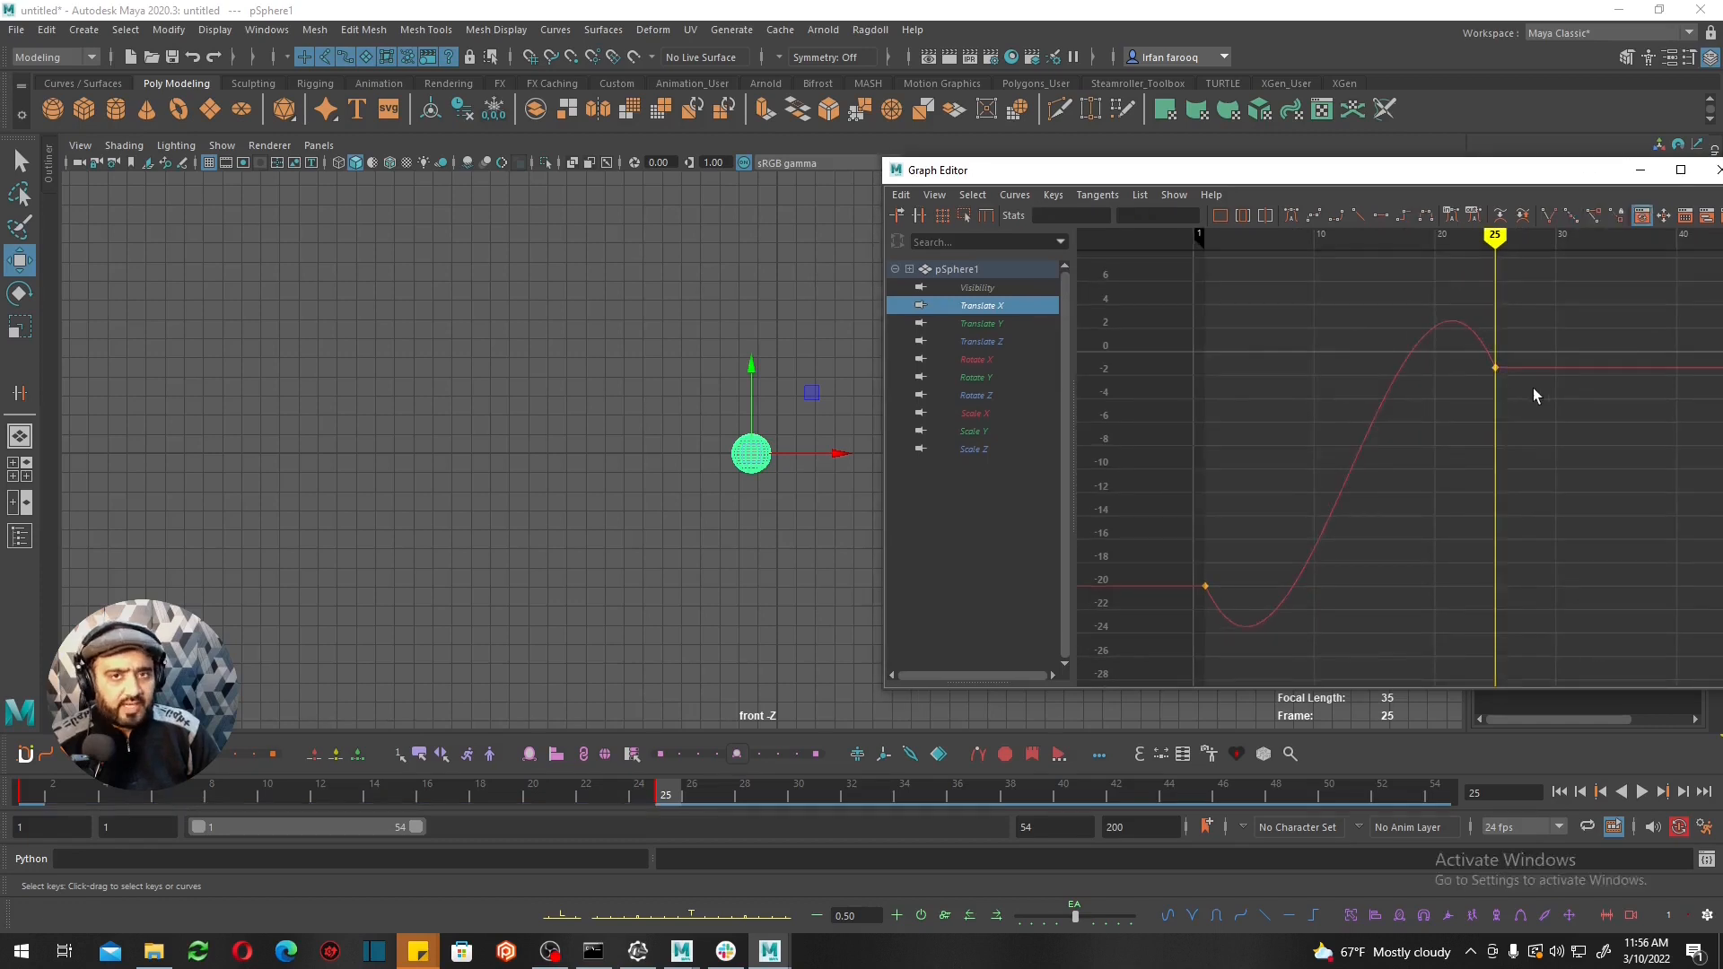
Insert keys on the Translate X curve at frames 21, 17, 12, 10, 6, 3 and 24 without changing its shape.
drag(1546, 318, 1458, 415)
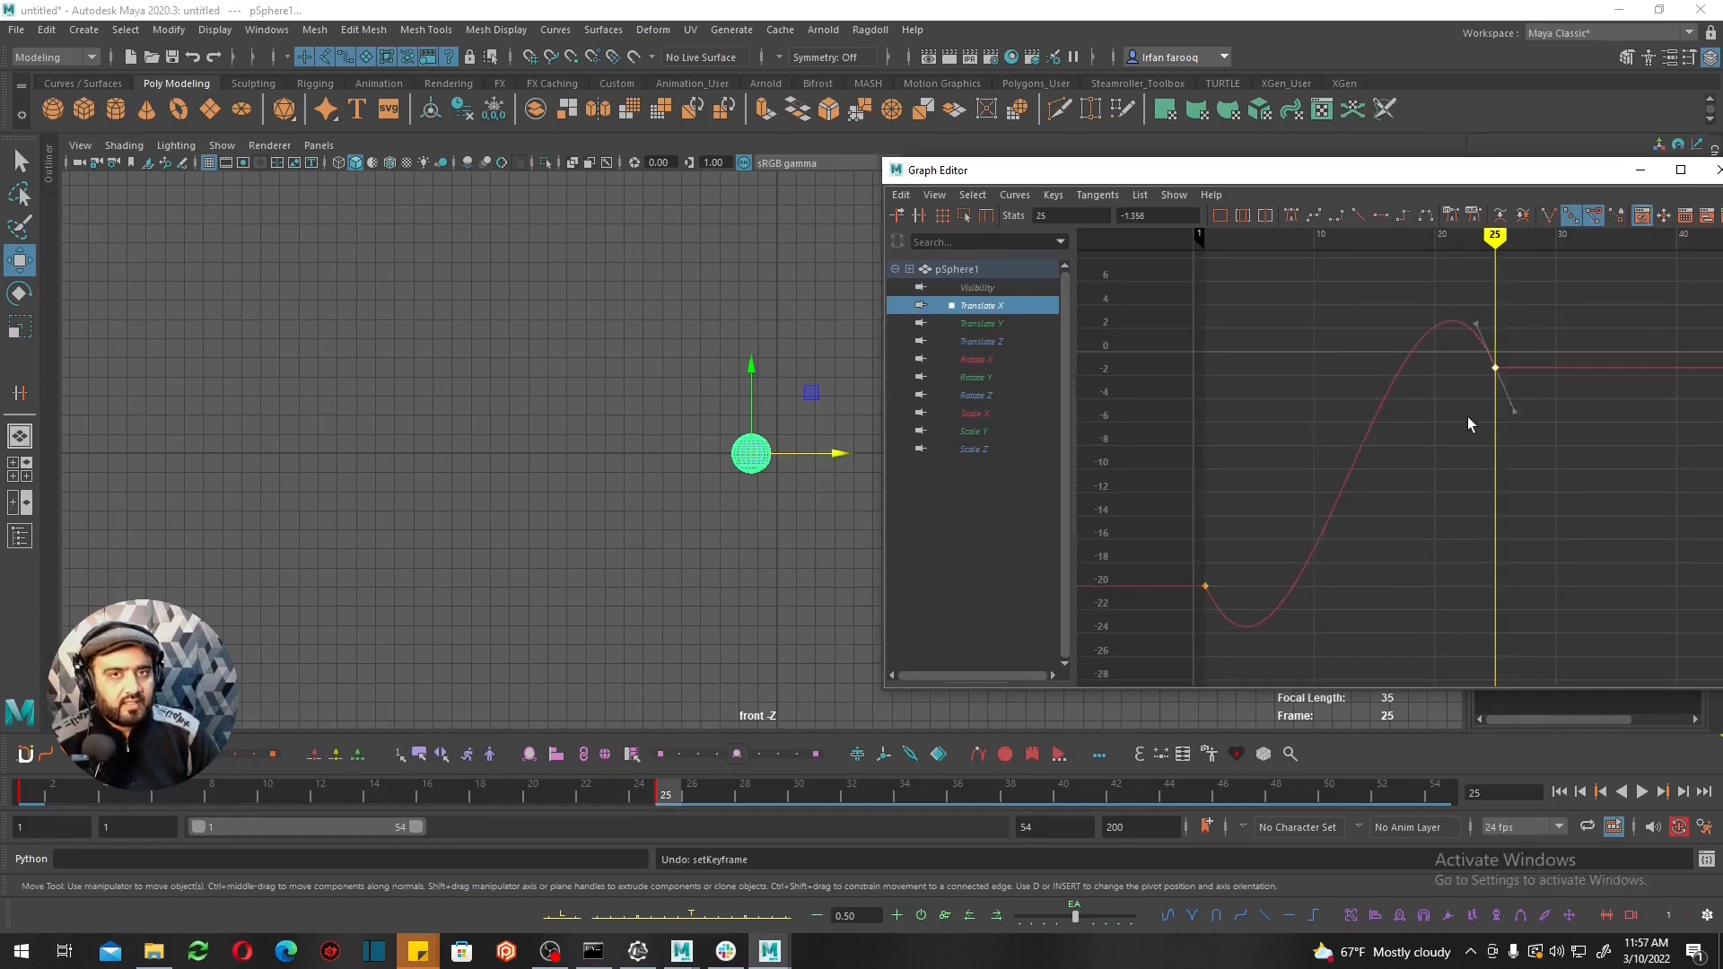
key(i)
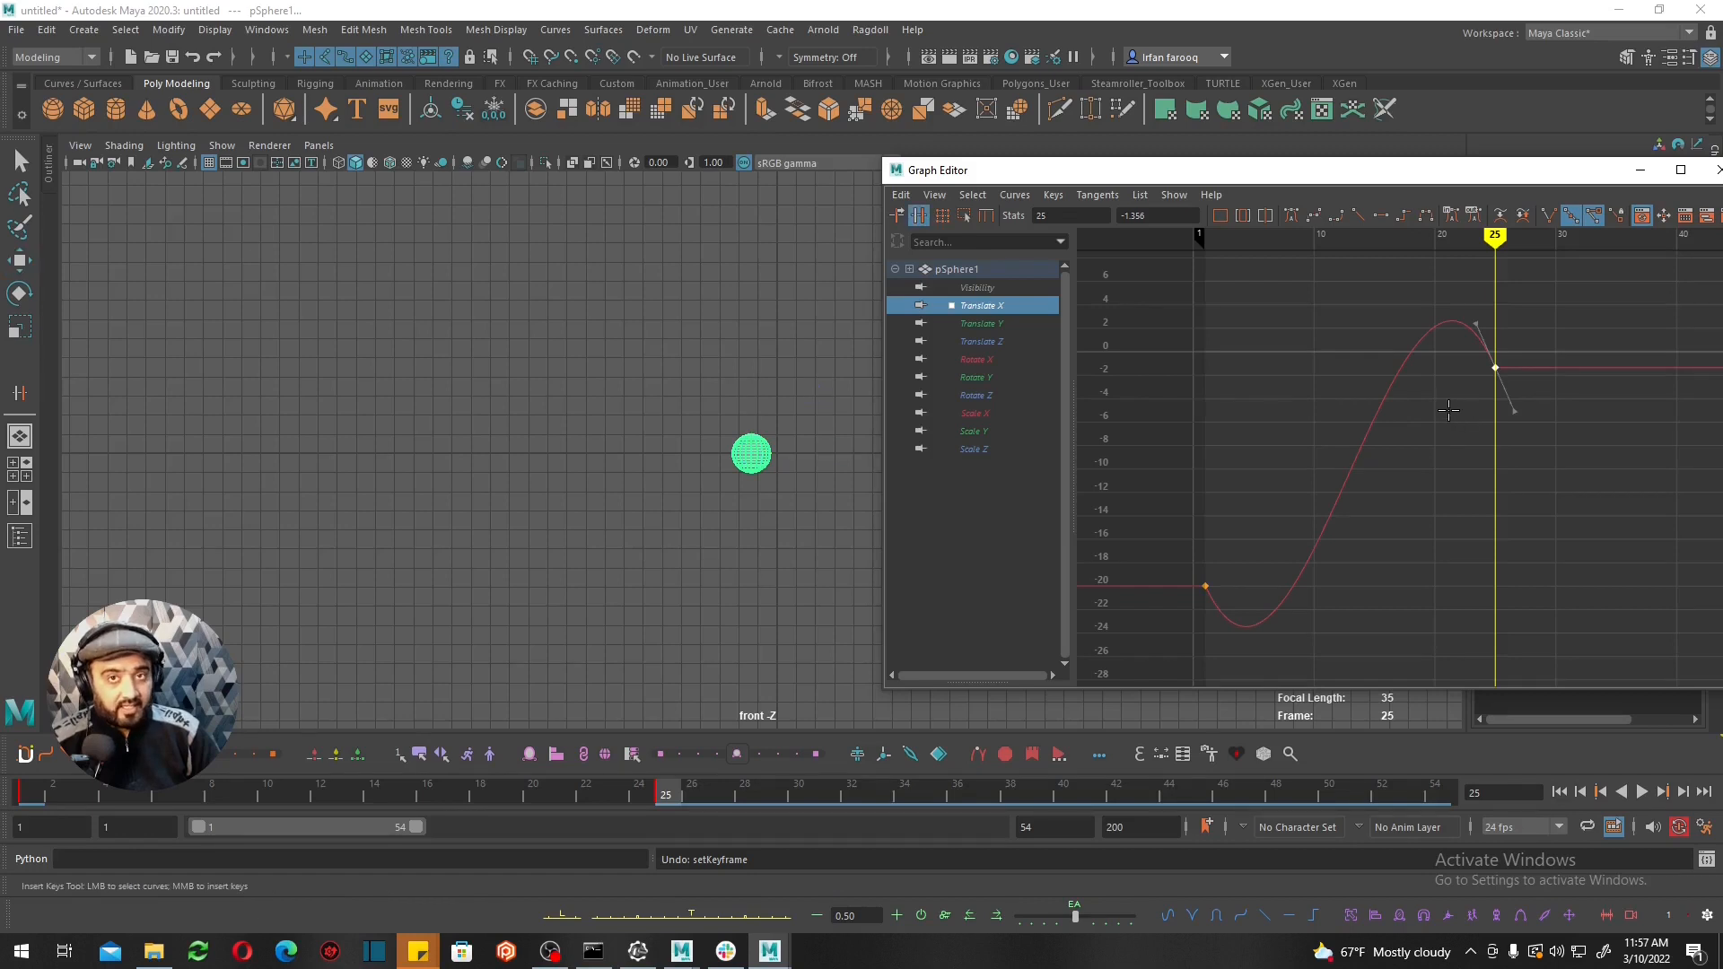
middle_click(1448, 377)
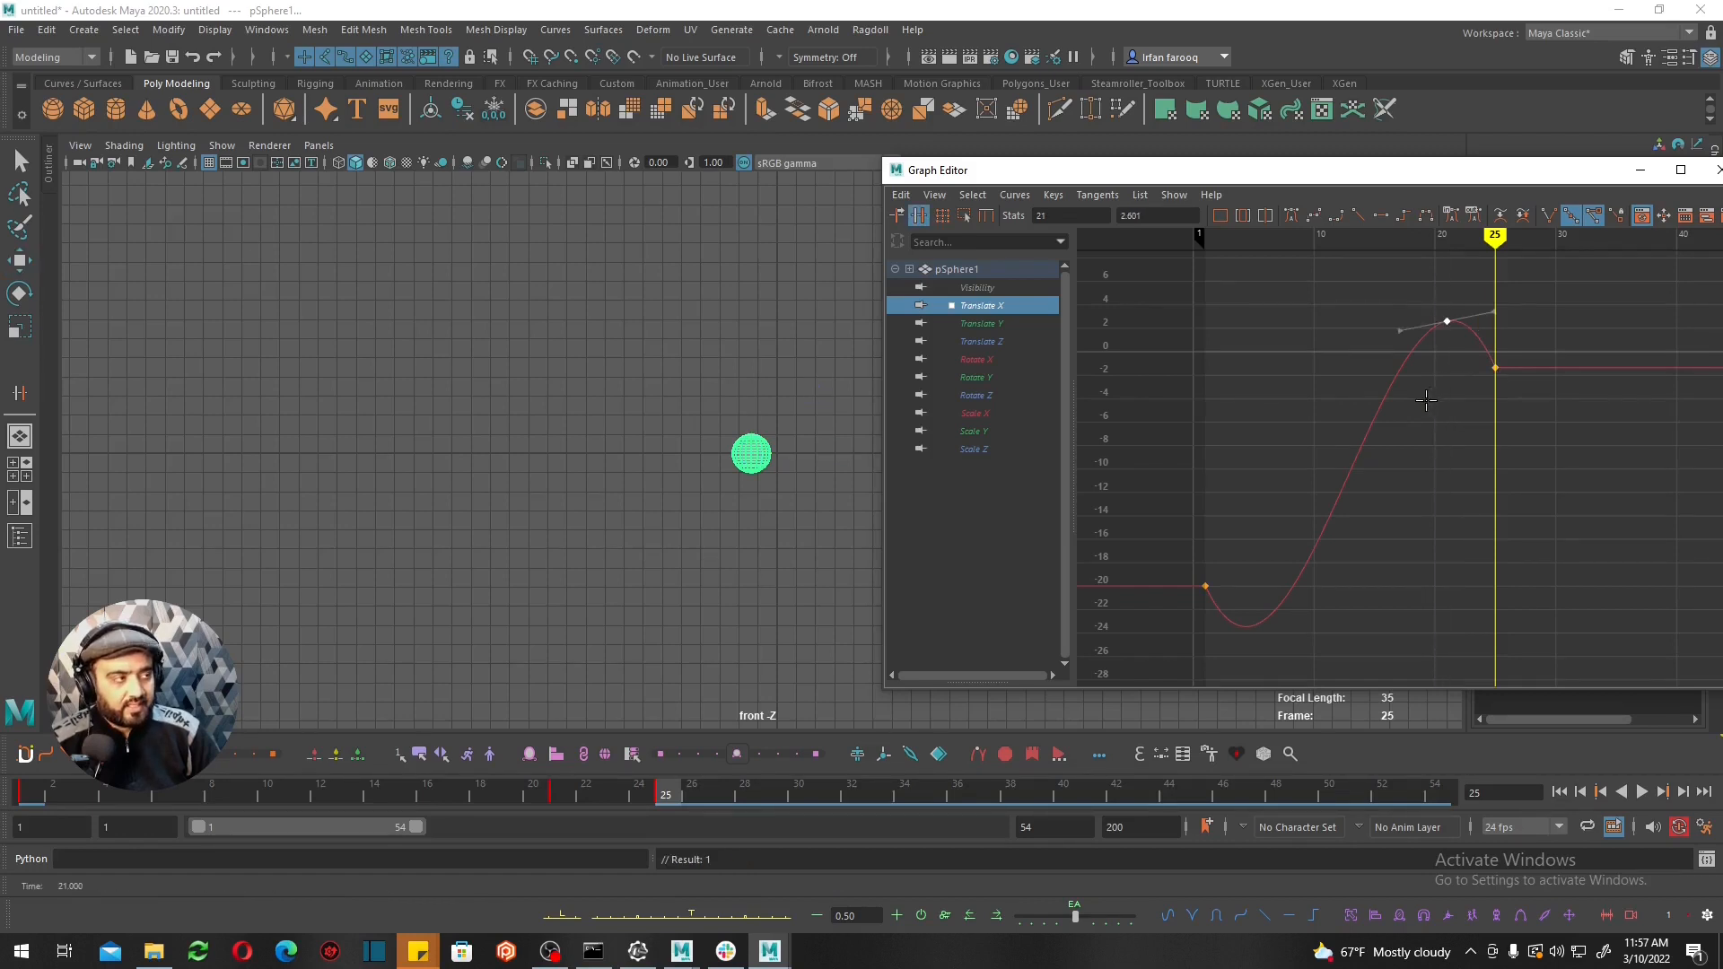
middle_click(1398, 440)
middle_click(1341, 529)
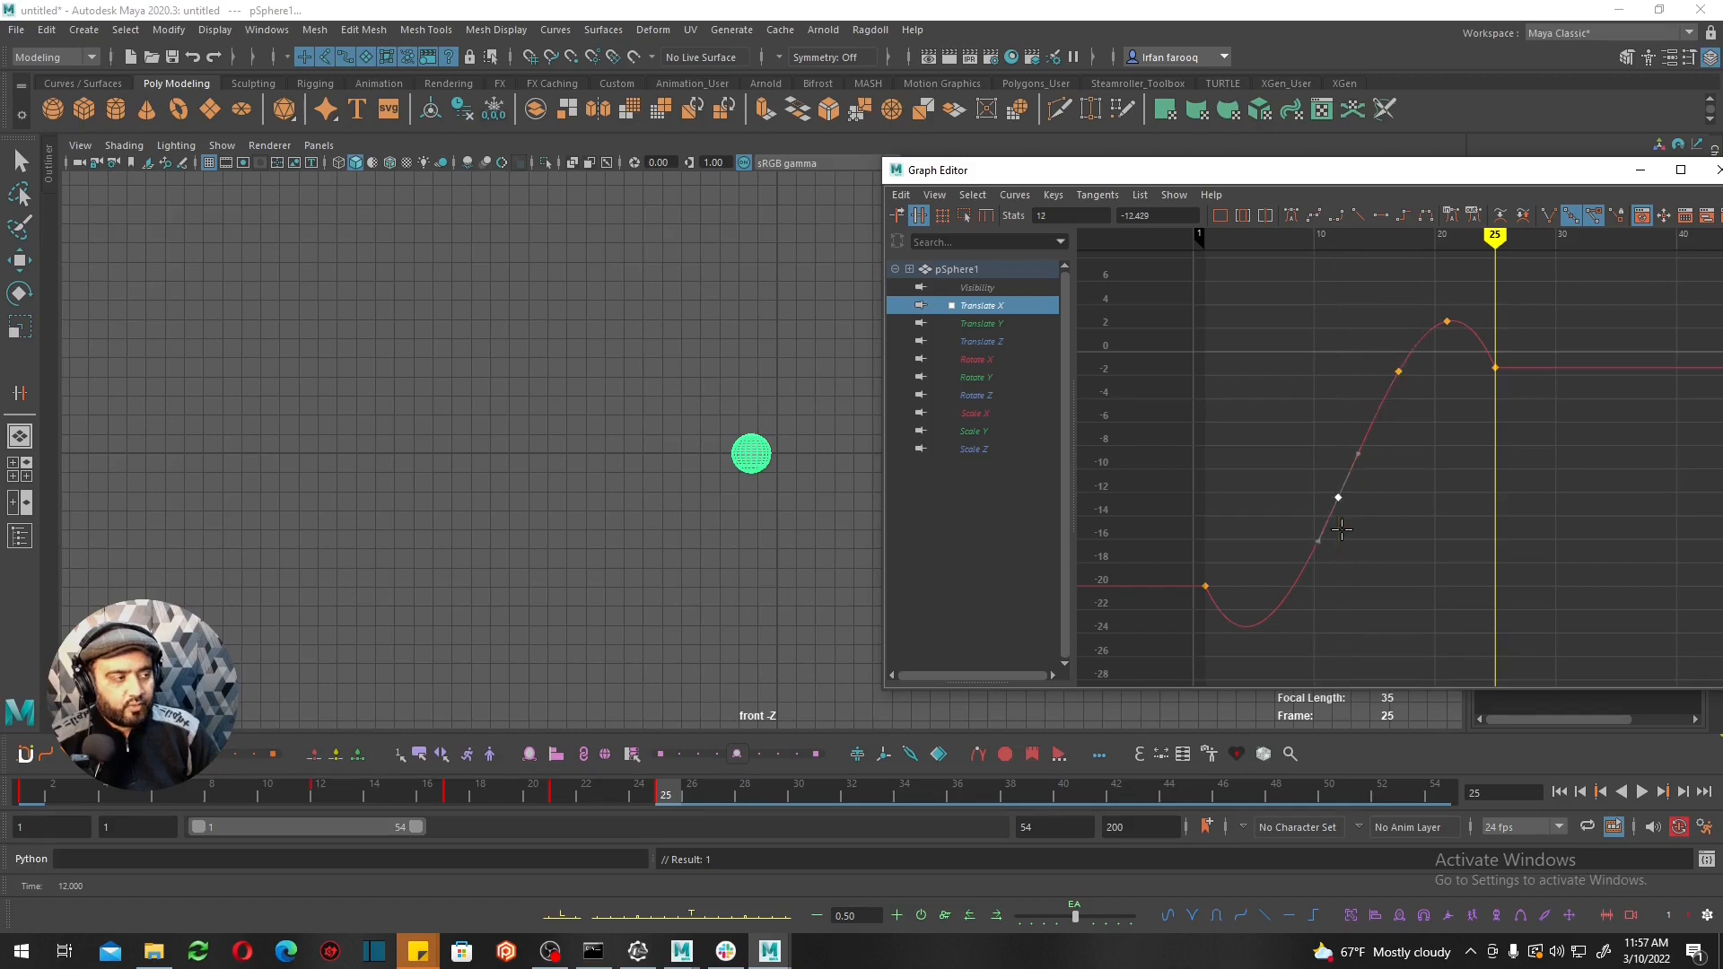
middle_click(1314, 597)
middle_click(1267, 647)
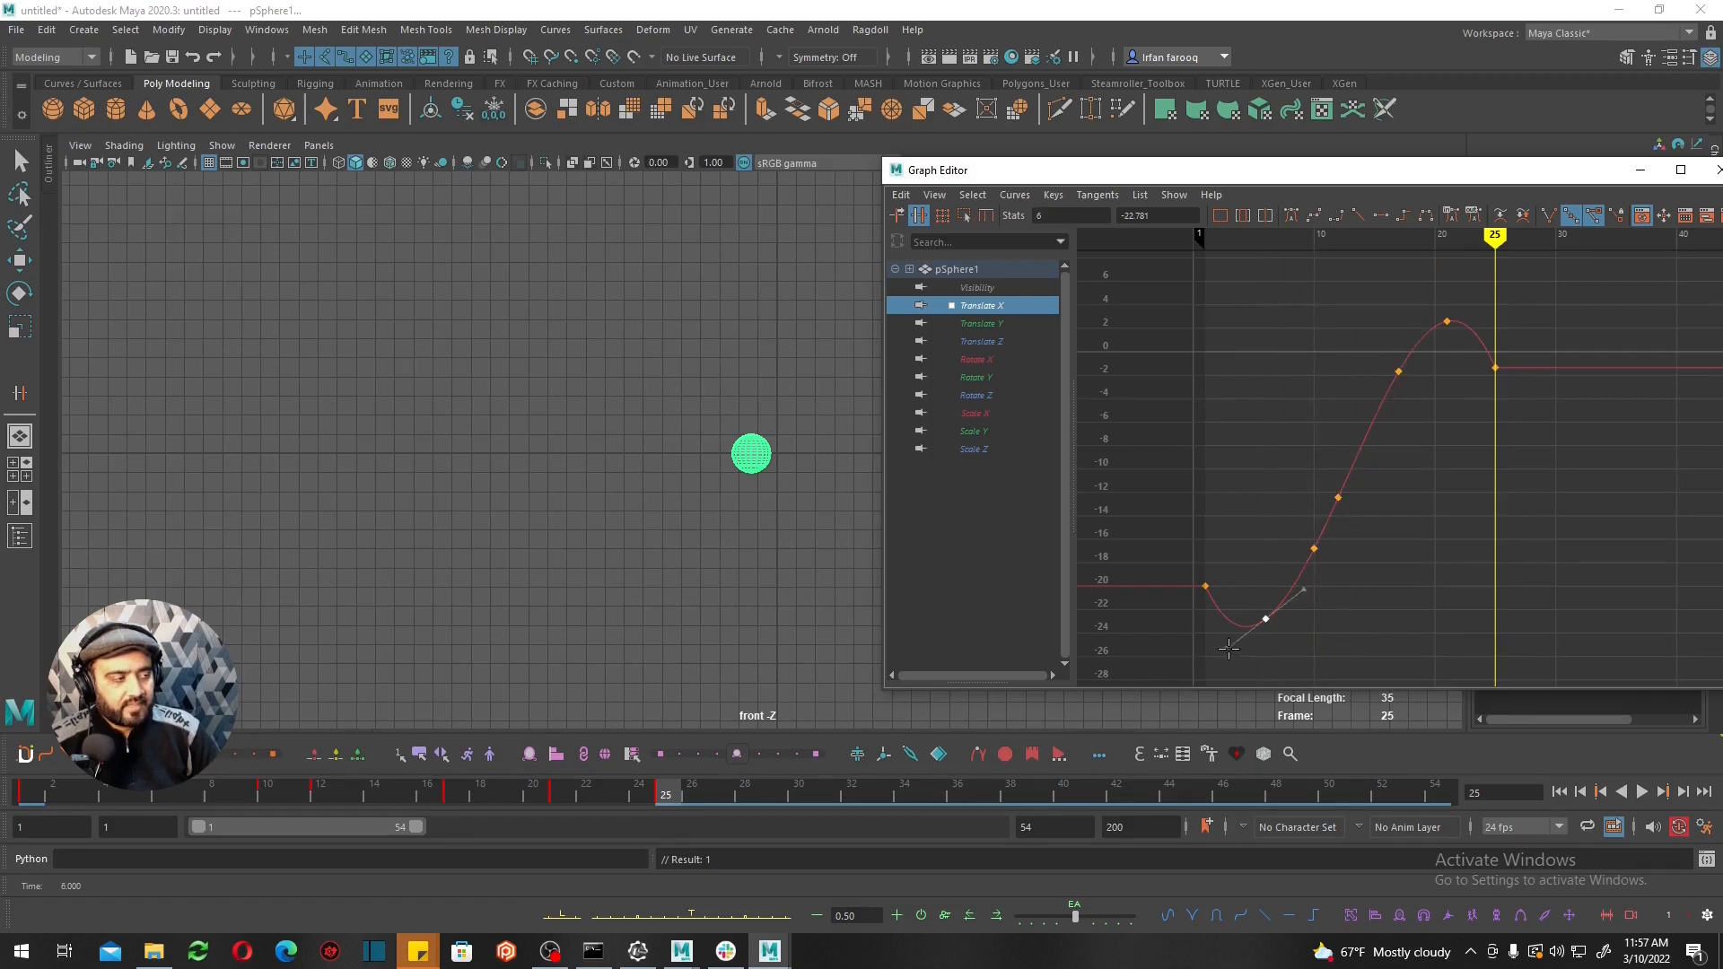
middle_click(1227, 648)
middle_click(1483, 438)
key(w)
Go to frame 3 and raise the Translate X key there to about -20.75.
scroll(1472, 442, up, 1)
alt+middle_drag(1480, 440, 1446, 520)
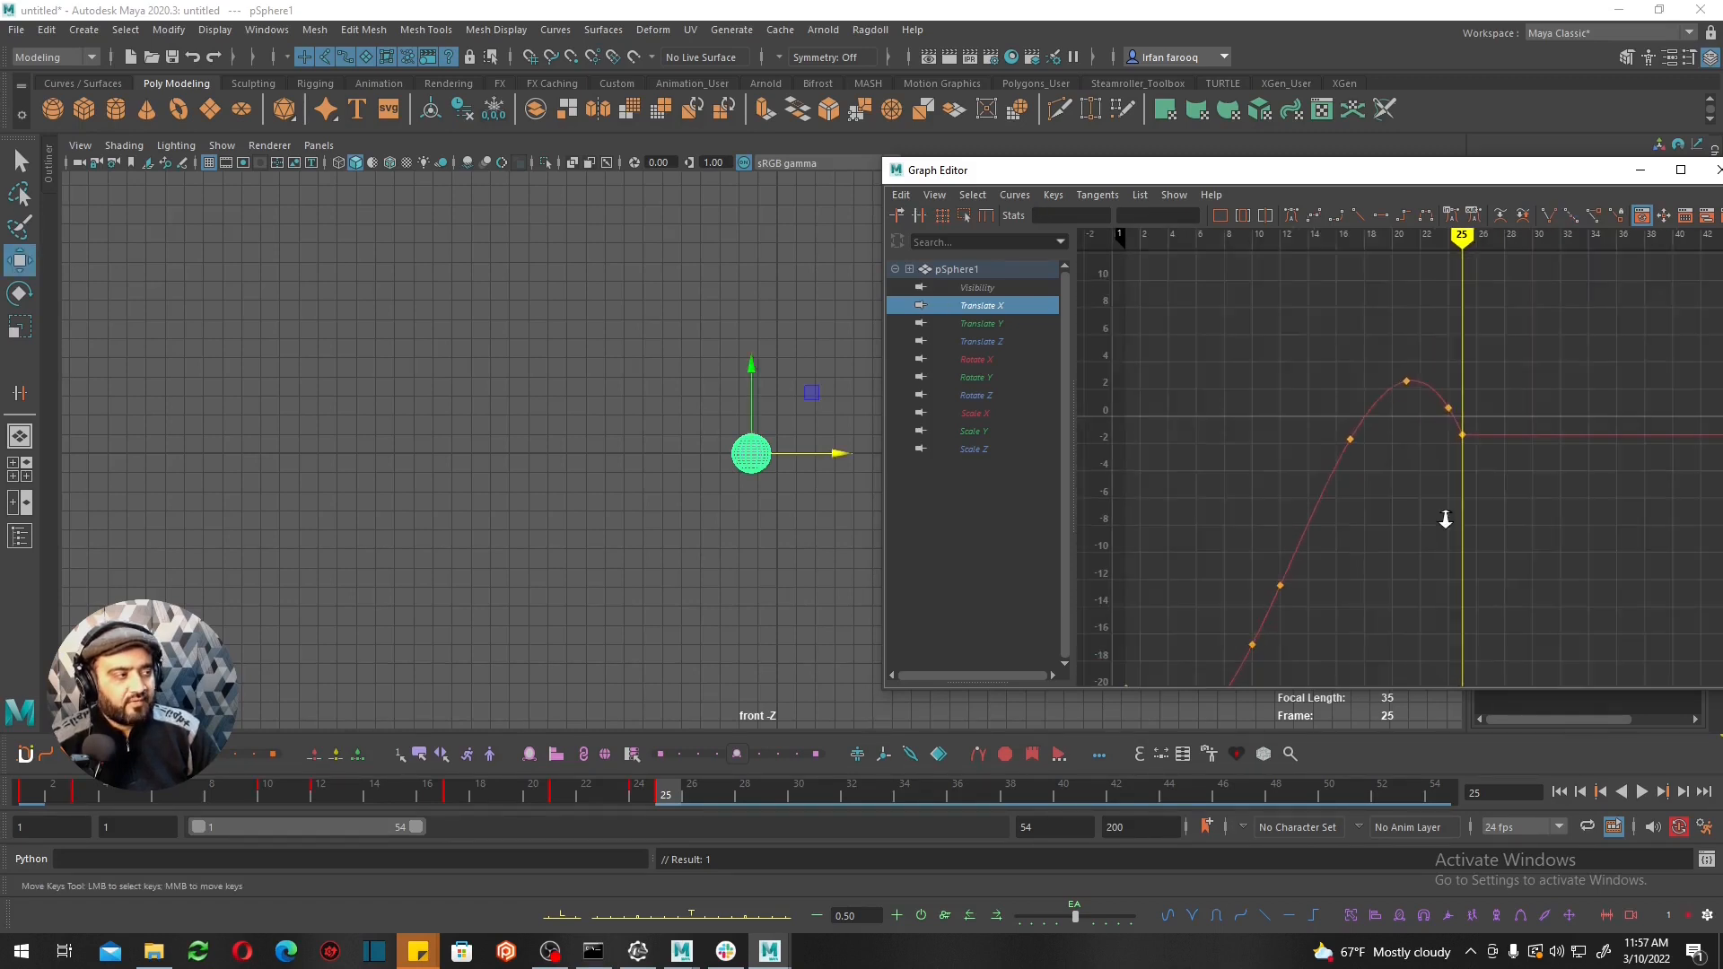
alt+middle_drag(1250, 565, 1475, 377)
alt+right_drag(1278, 461, 1366, 500)
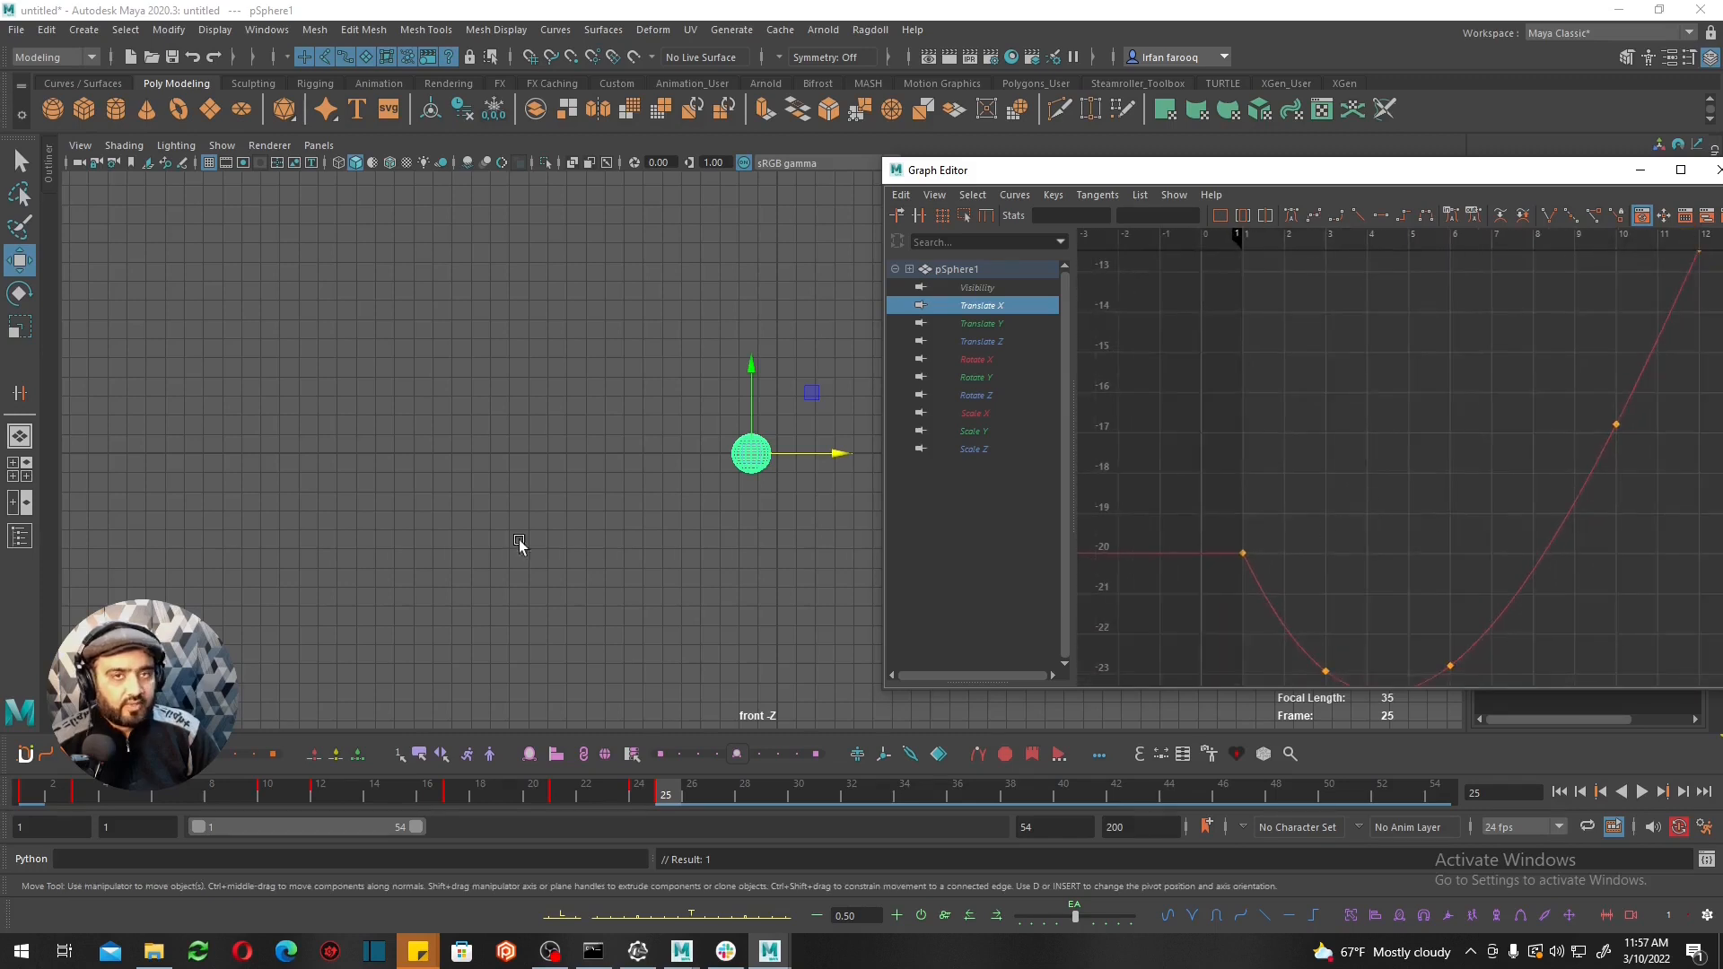
alt+middle_drag(1289, 512, 1341, 418)
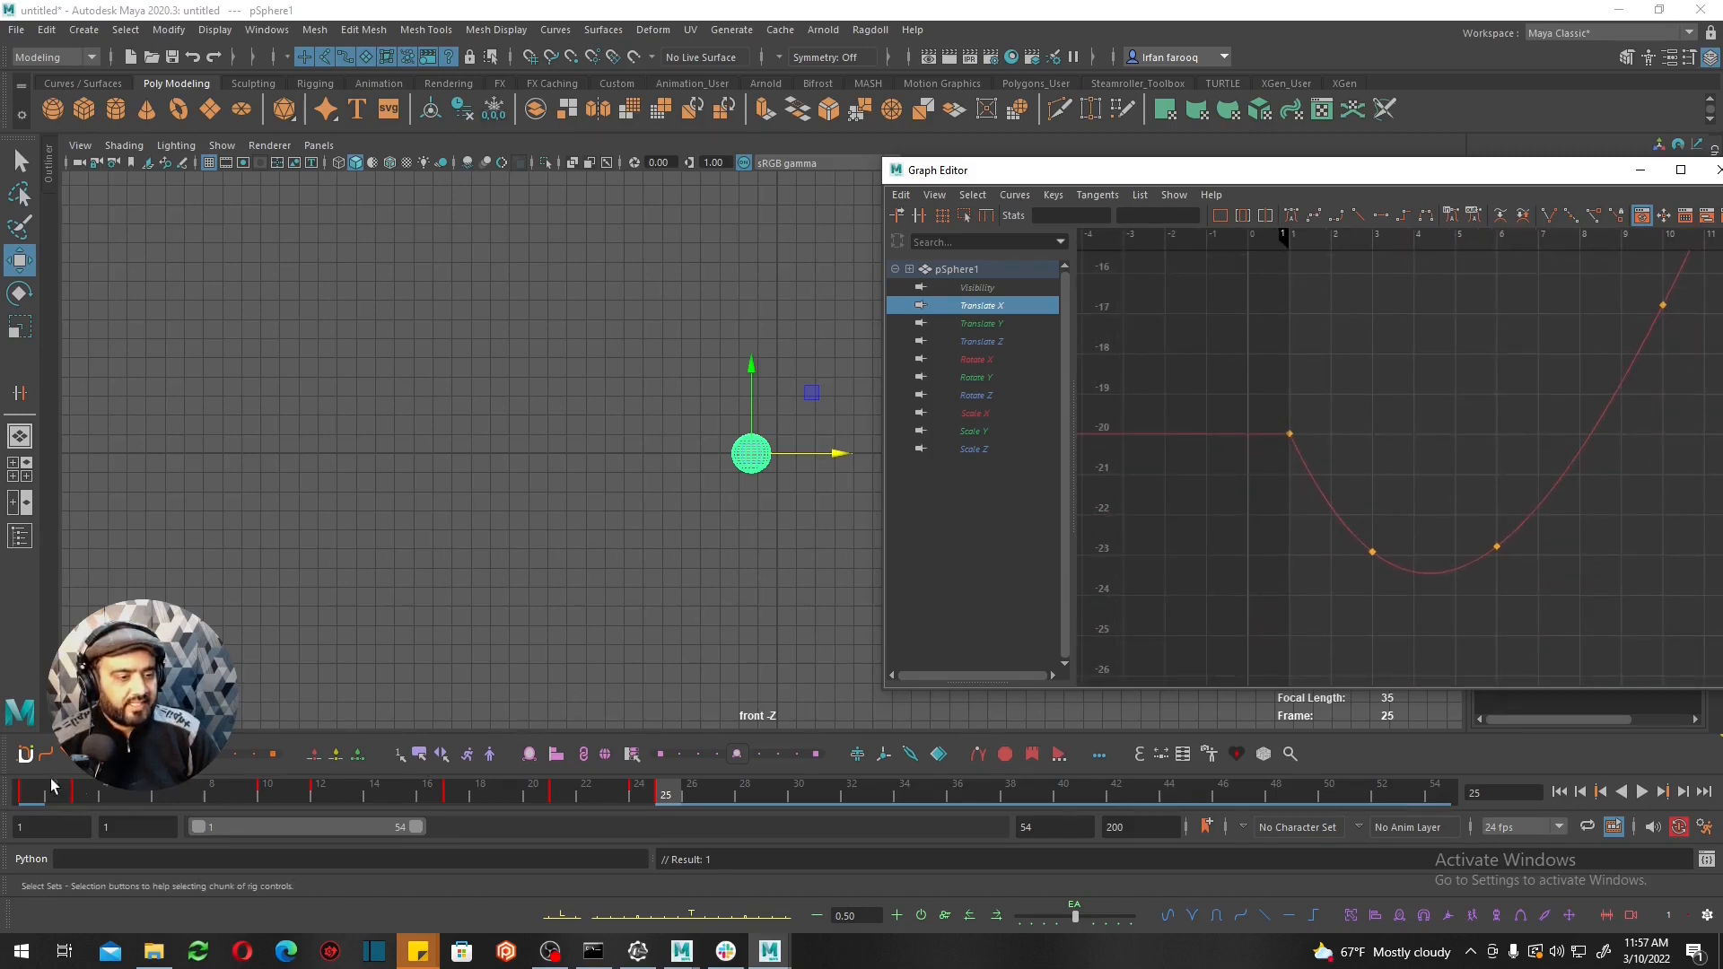
drag(31, 784, 81, 785)
drag(1415, 520, 1345, 597)
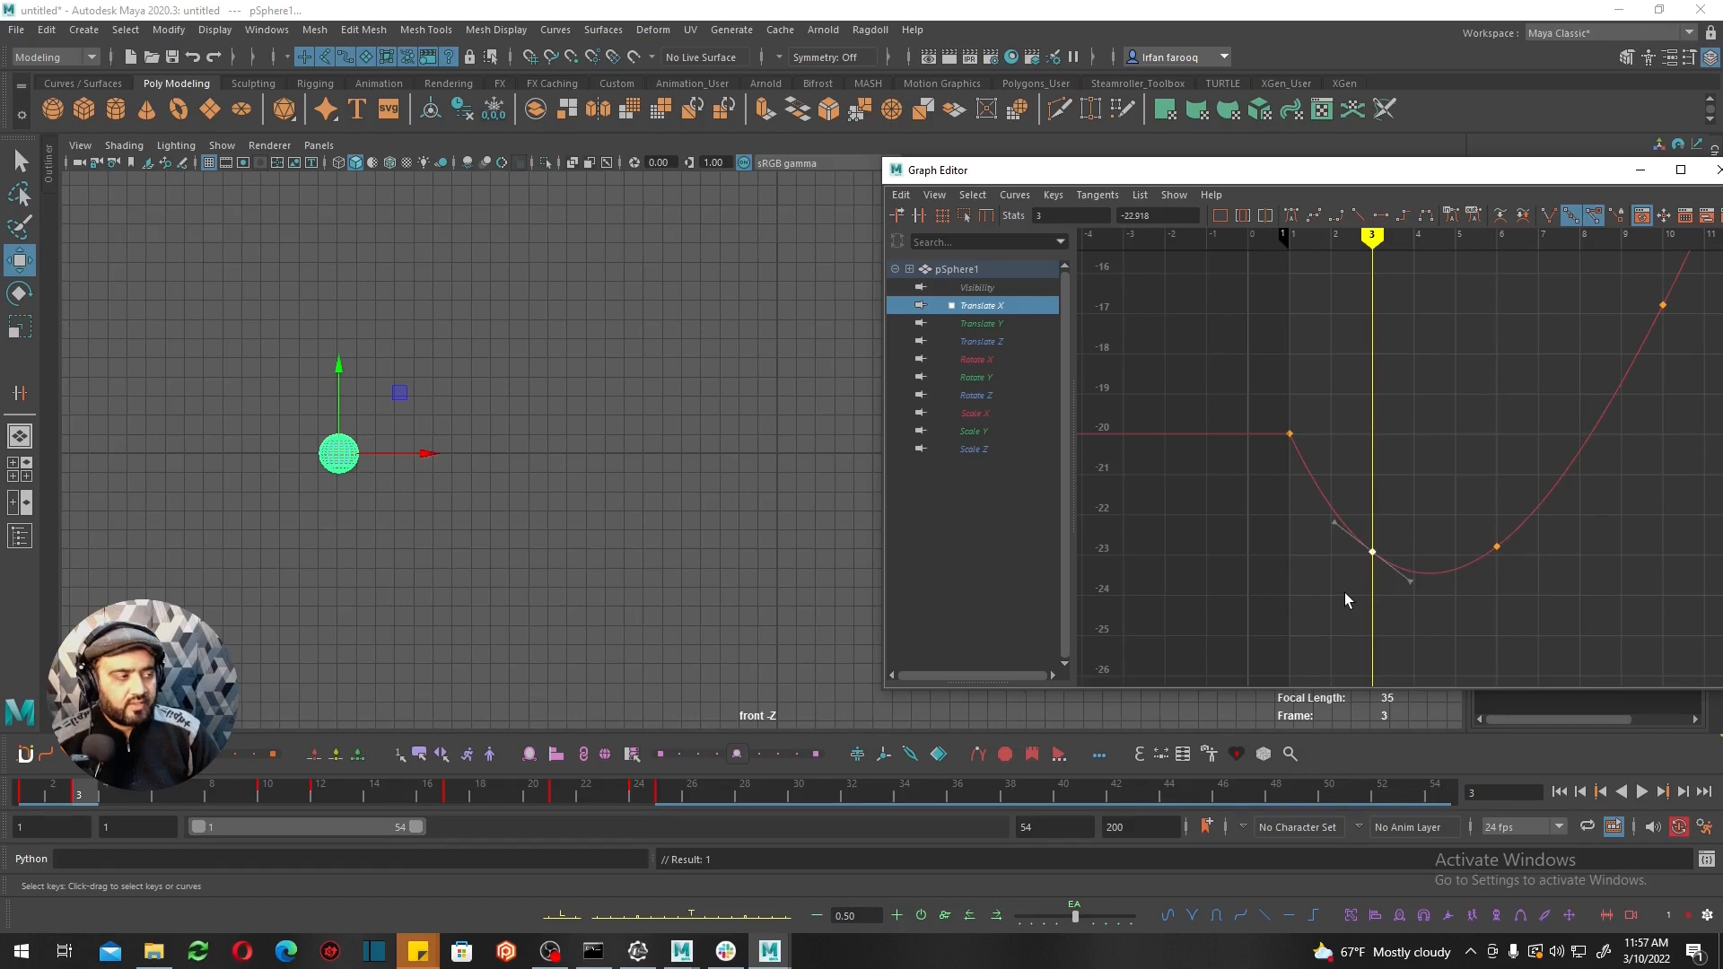
middle_drag(1345, 600, 1332, 536)
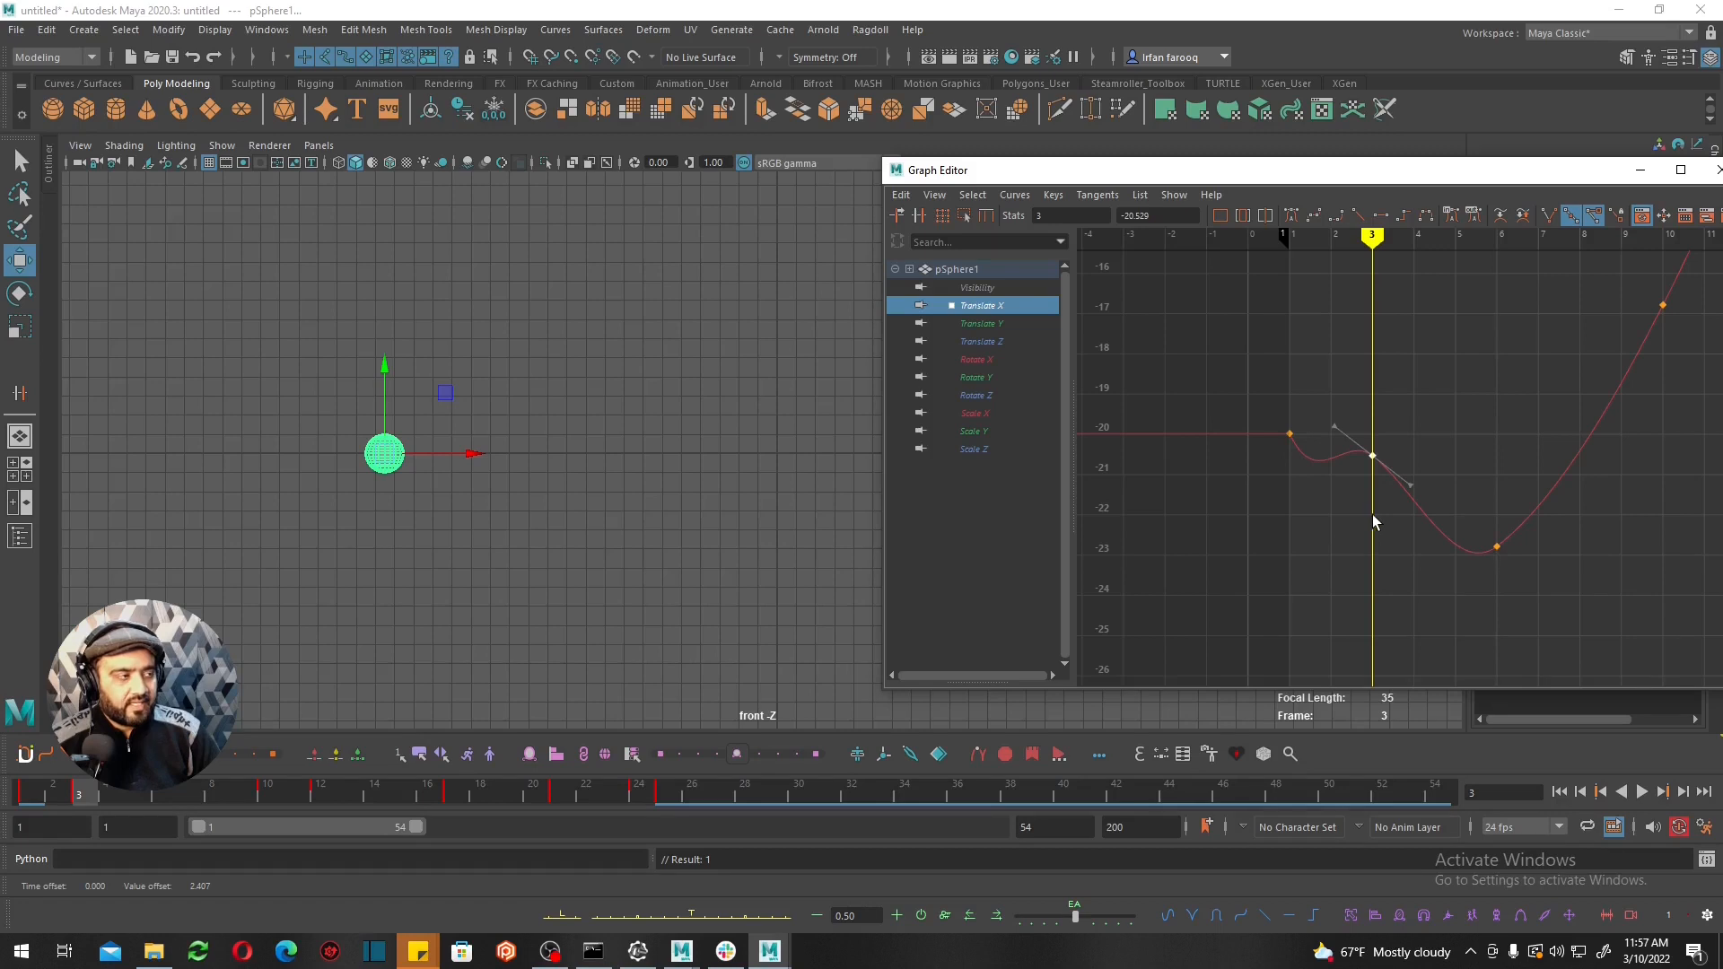
mouse_move(1374, 523)
middle_down()
mouse_move(1408, 604)
mouse_move(1338, 596)
mouse_move(1338, 539)
mouse_move(1396, 496)
mouse_move(1427, 562)
mouse_move(1418, 590)
mouse_move(1373, 547)
mouse_move(1365, 615)
mouse_move(1365, 500)
middle_up()
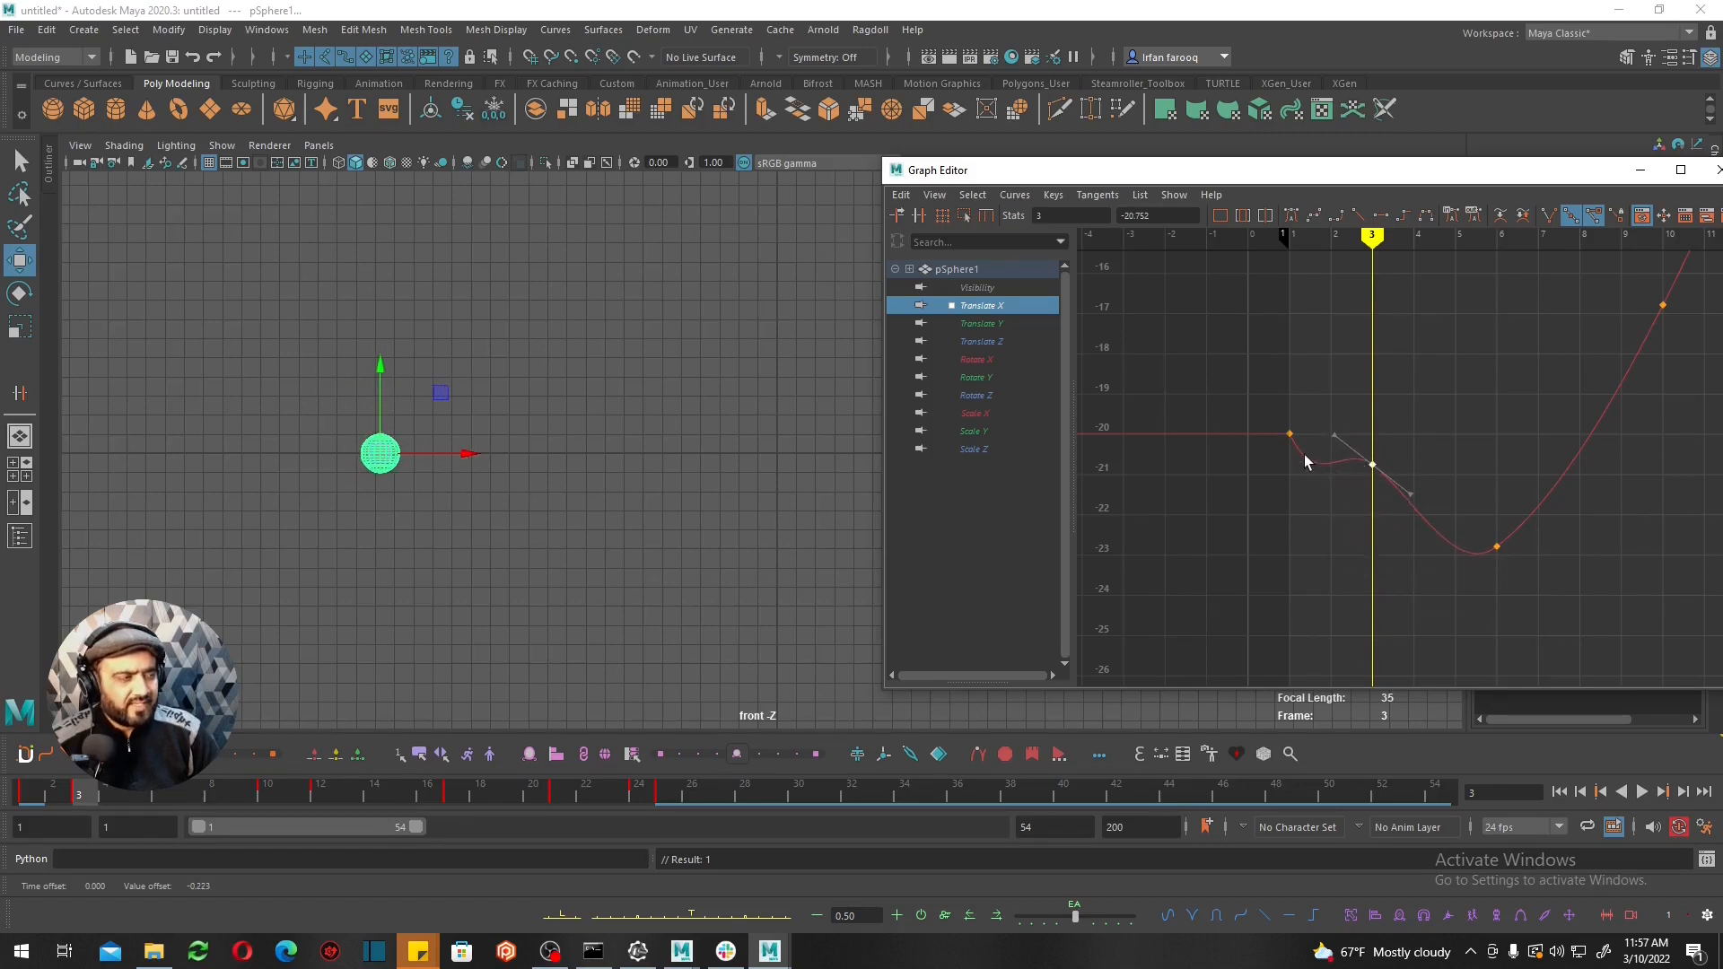
Undo the last tangent change and set the tangents of the Translate X key at frame 1 to flat.
key(ctrl+z)
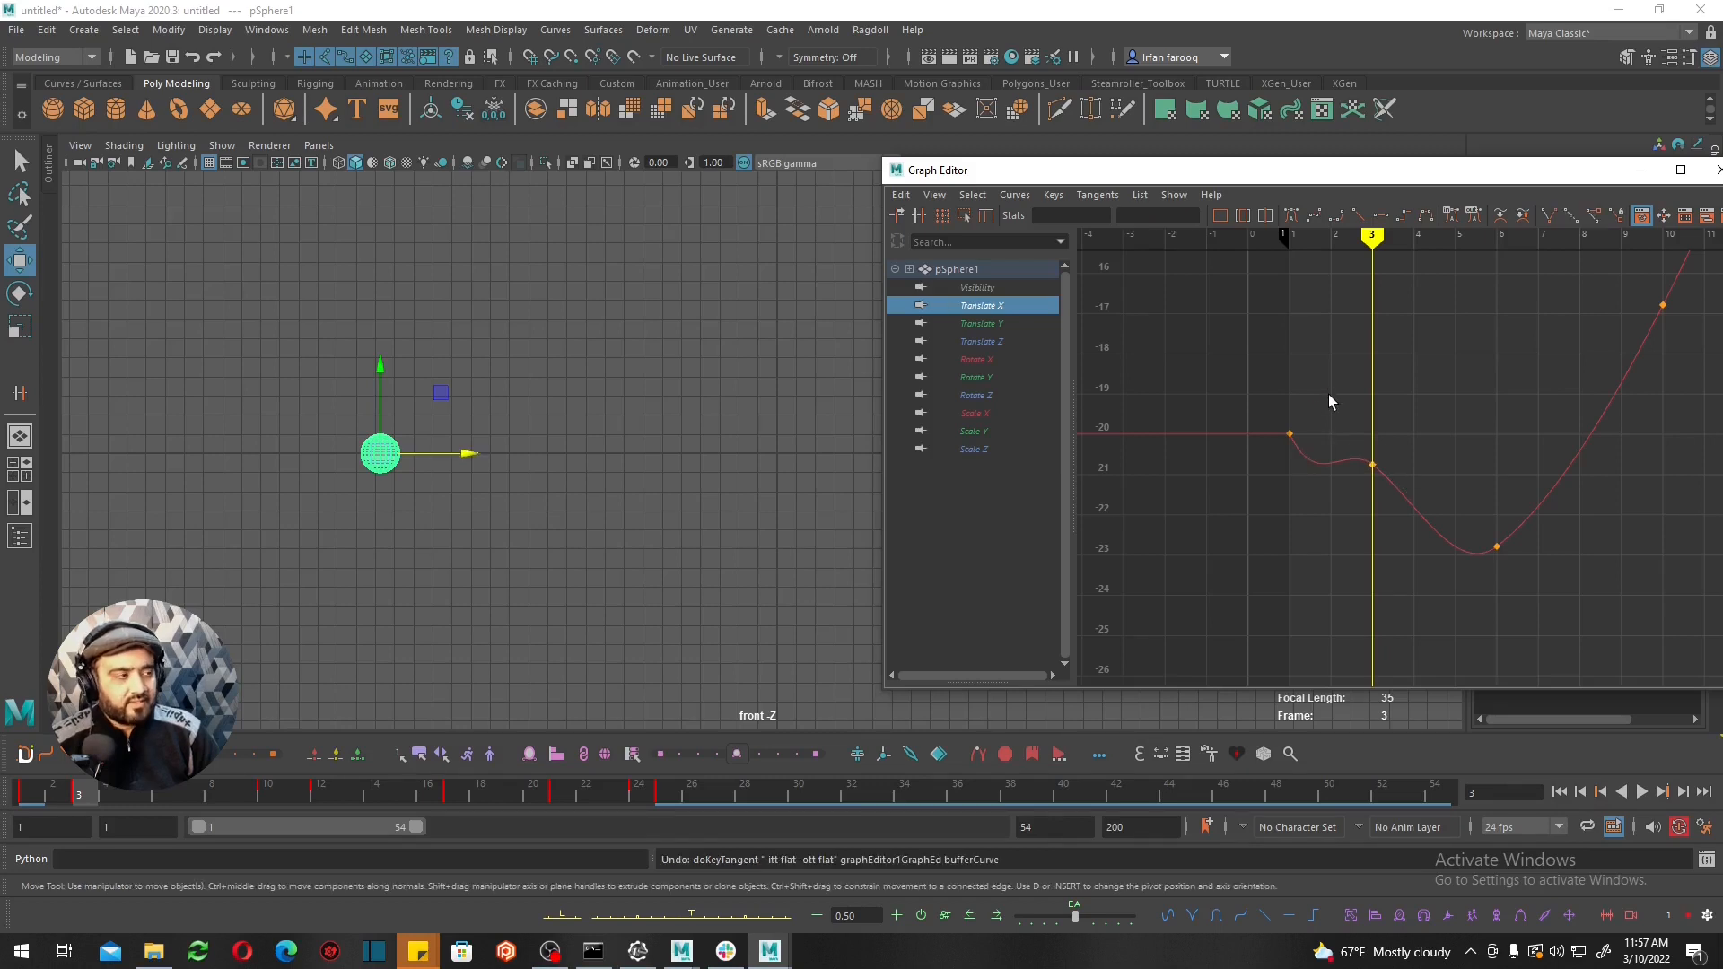
drag(1261, 461, 1246, 492)
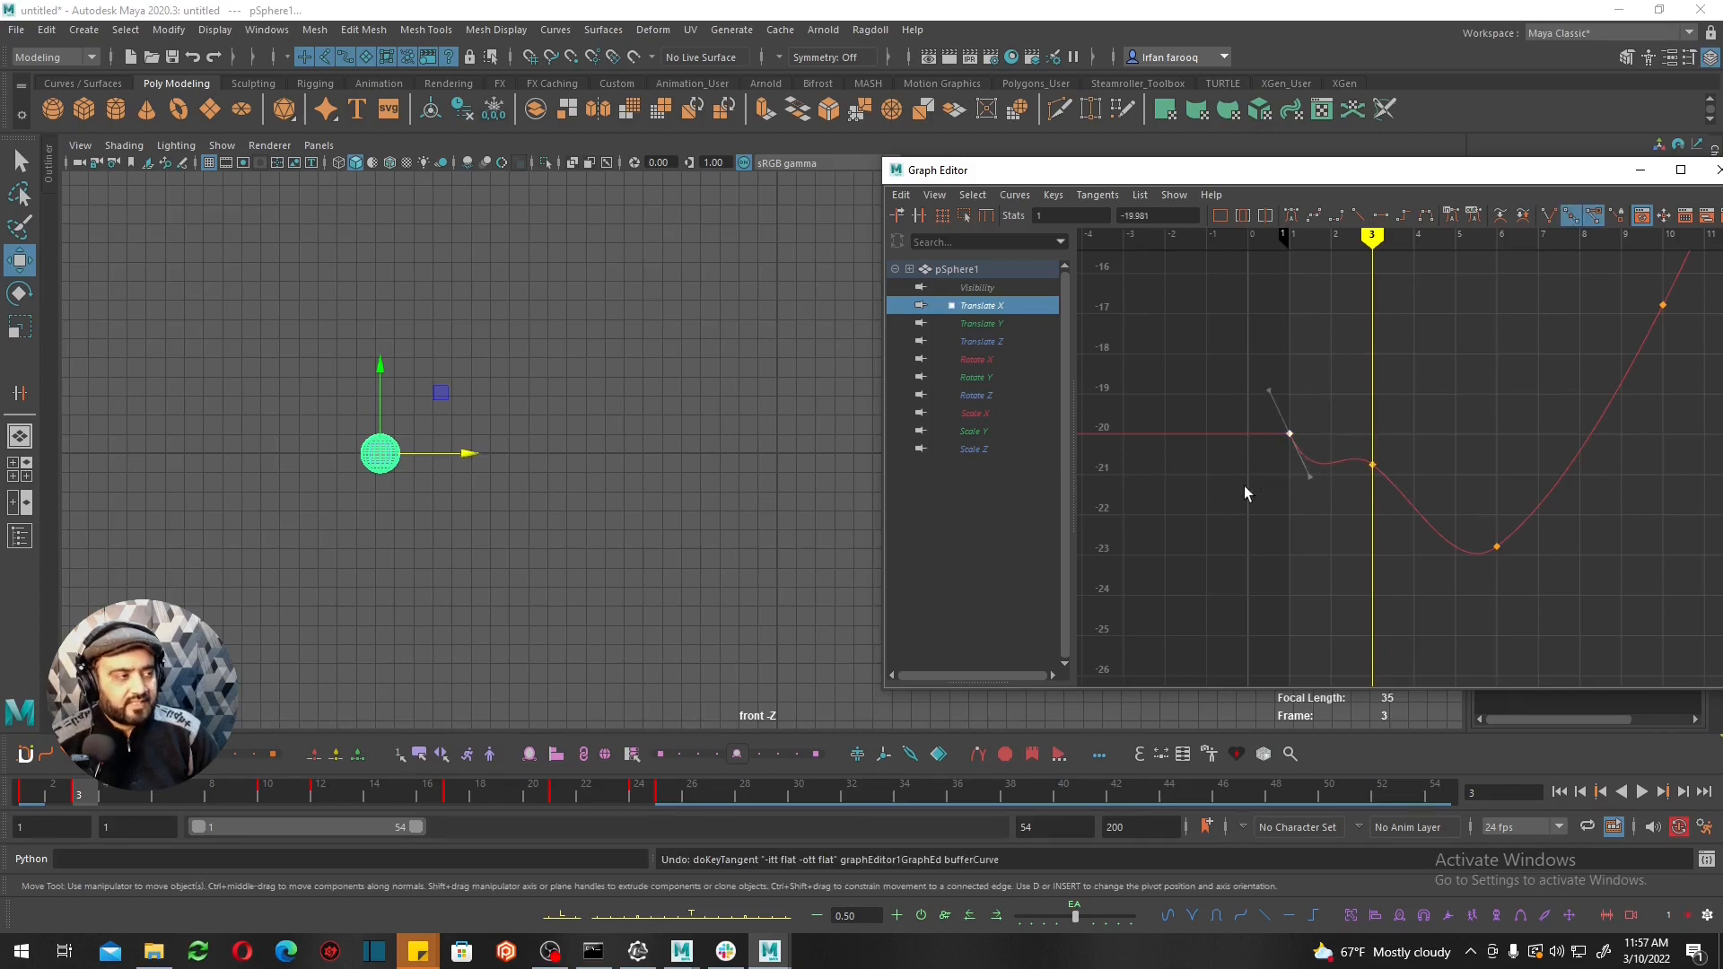
click(1380, 216)
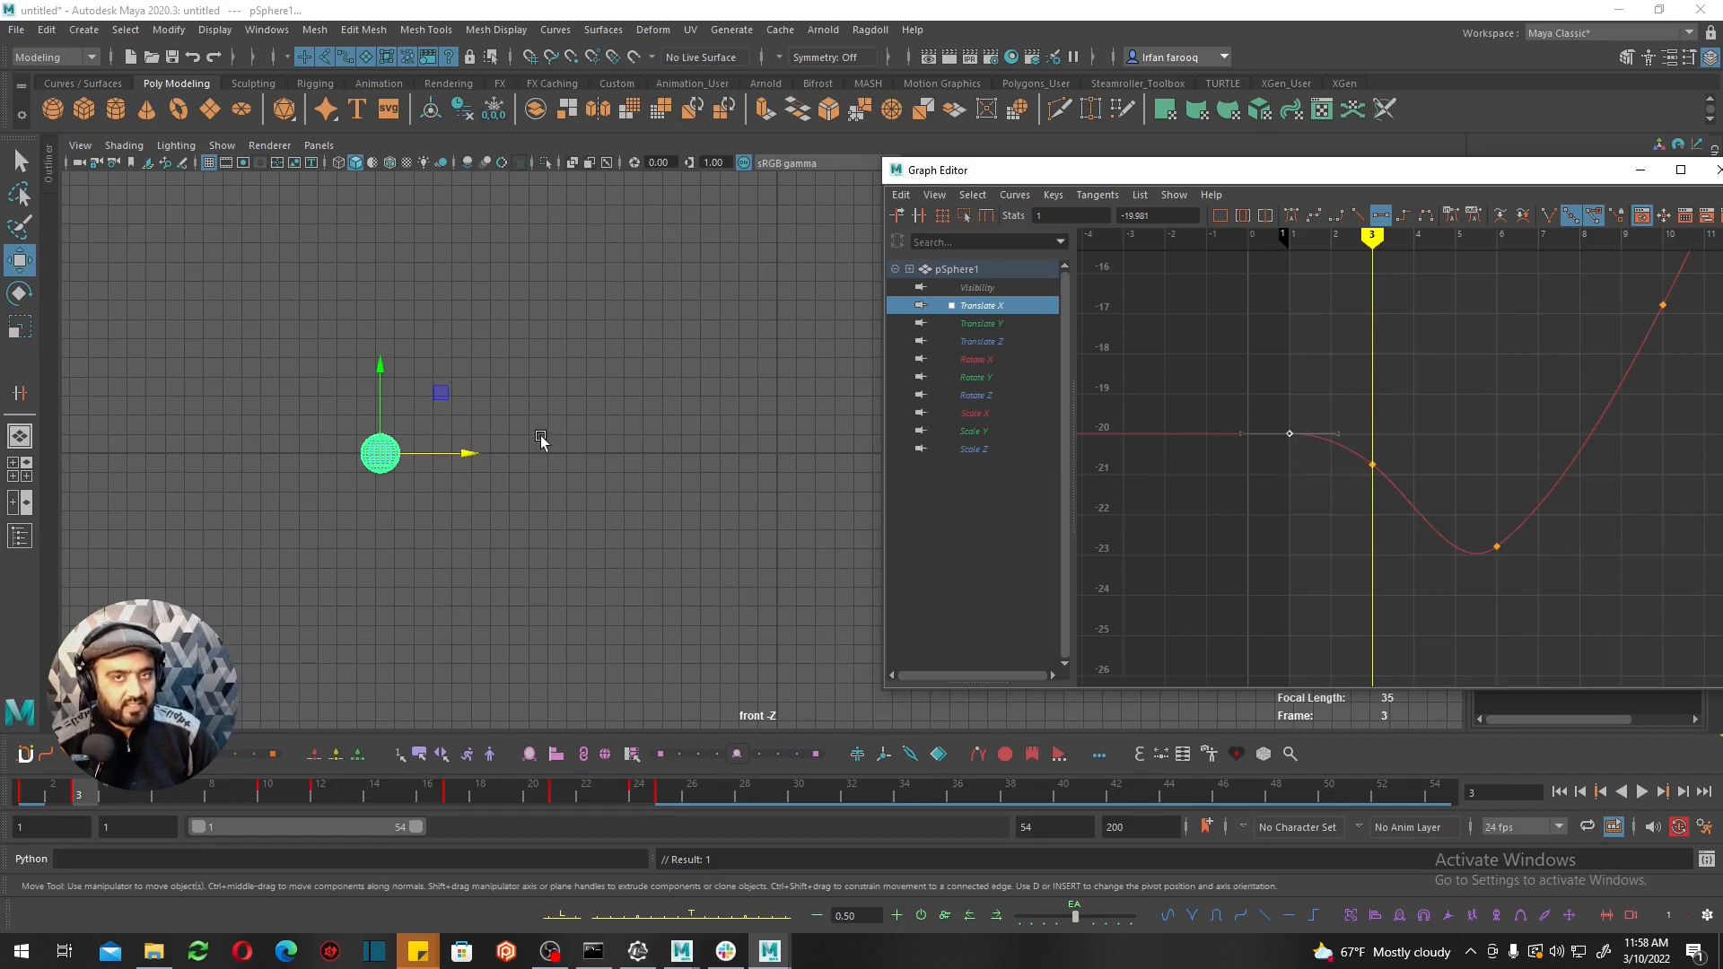
Lower the Translate X key at frame 24 vertically to about -1.1, close to the end value.
alt+middle_drag(1496, 342, 1458, 456)
alt+right_drag(1458, 449, 1436, 568)
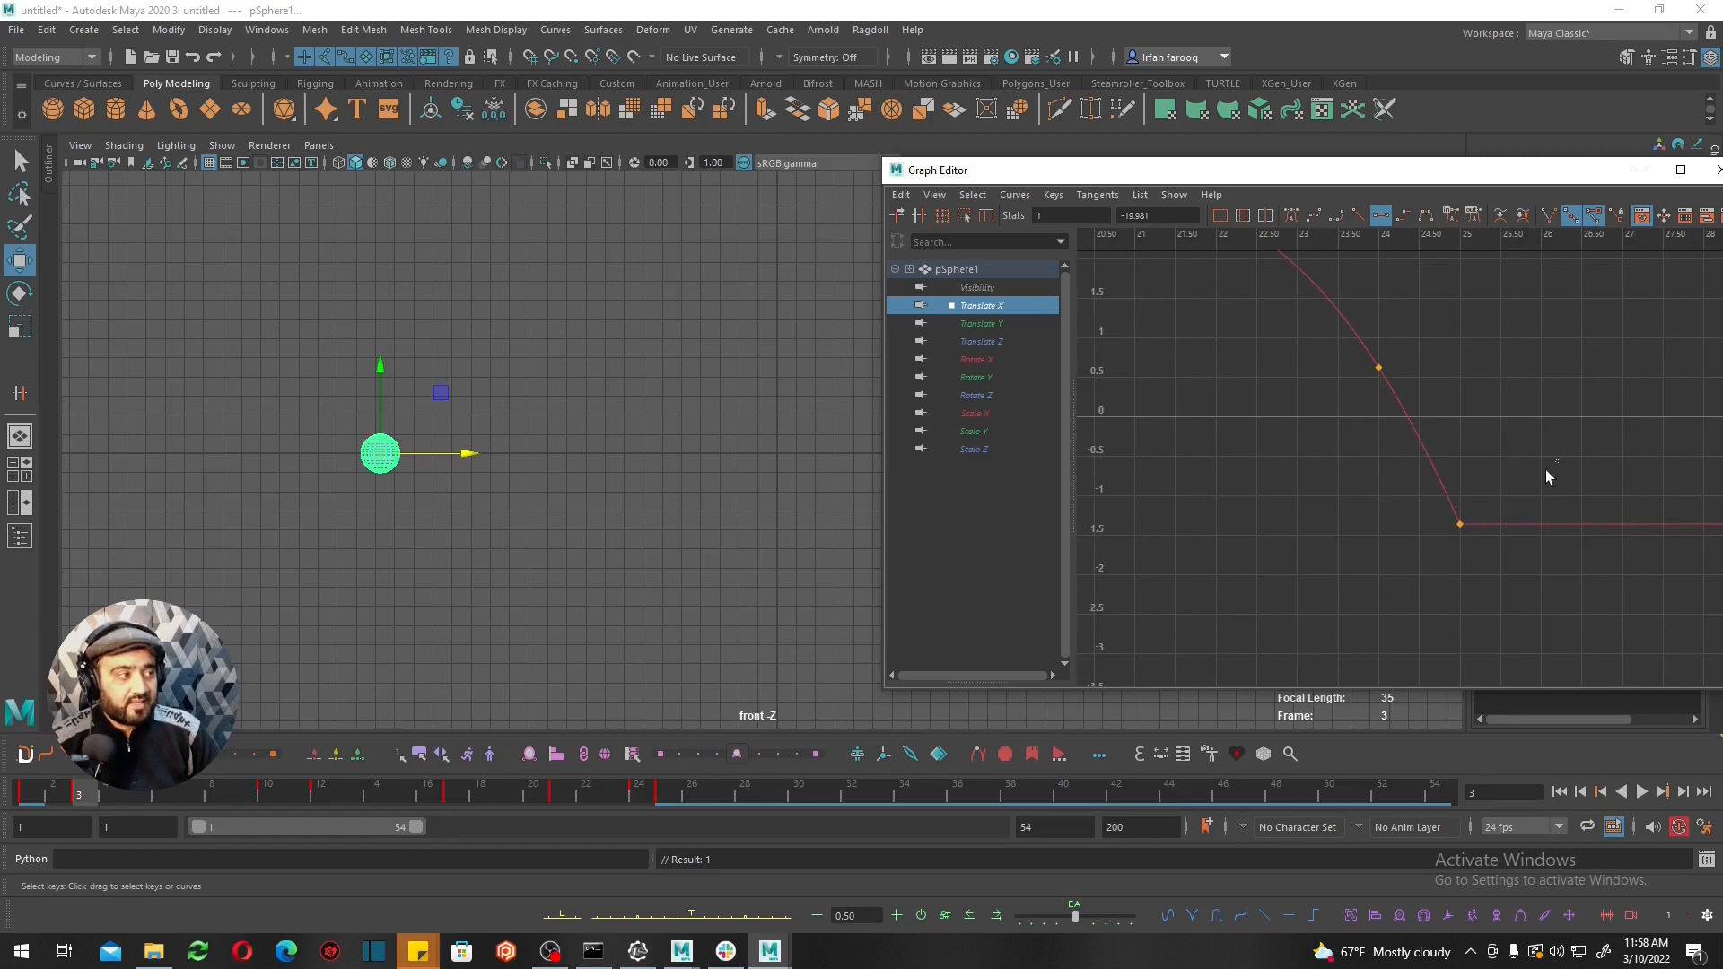
click(1469, 446)
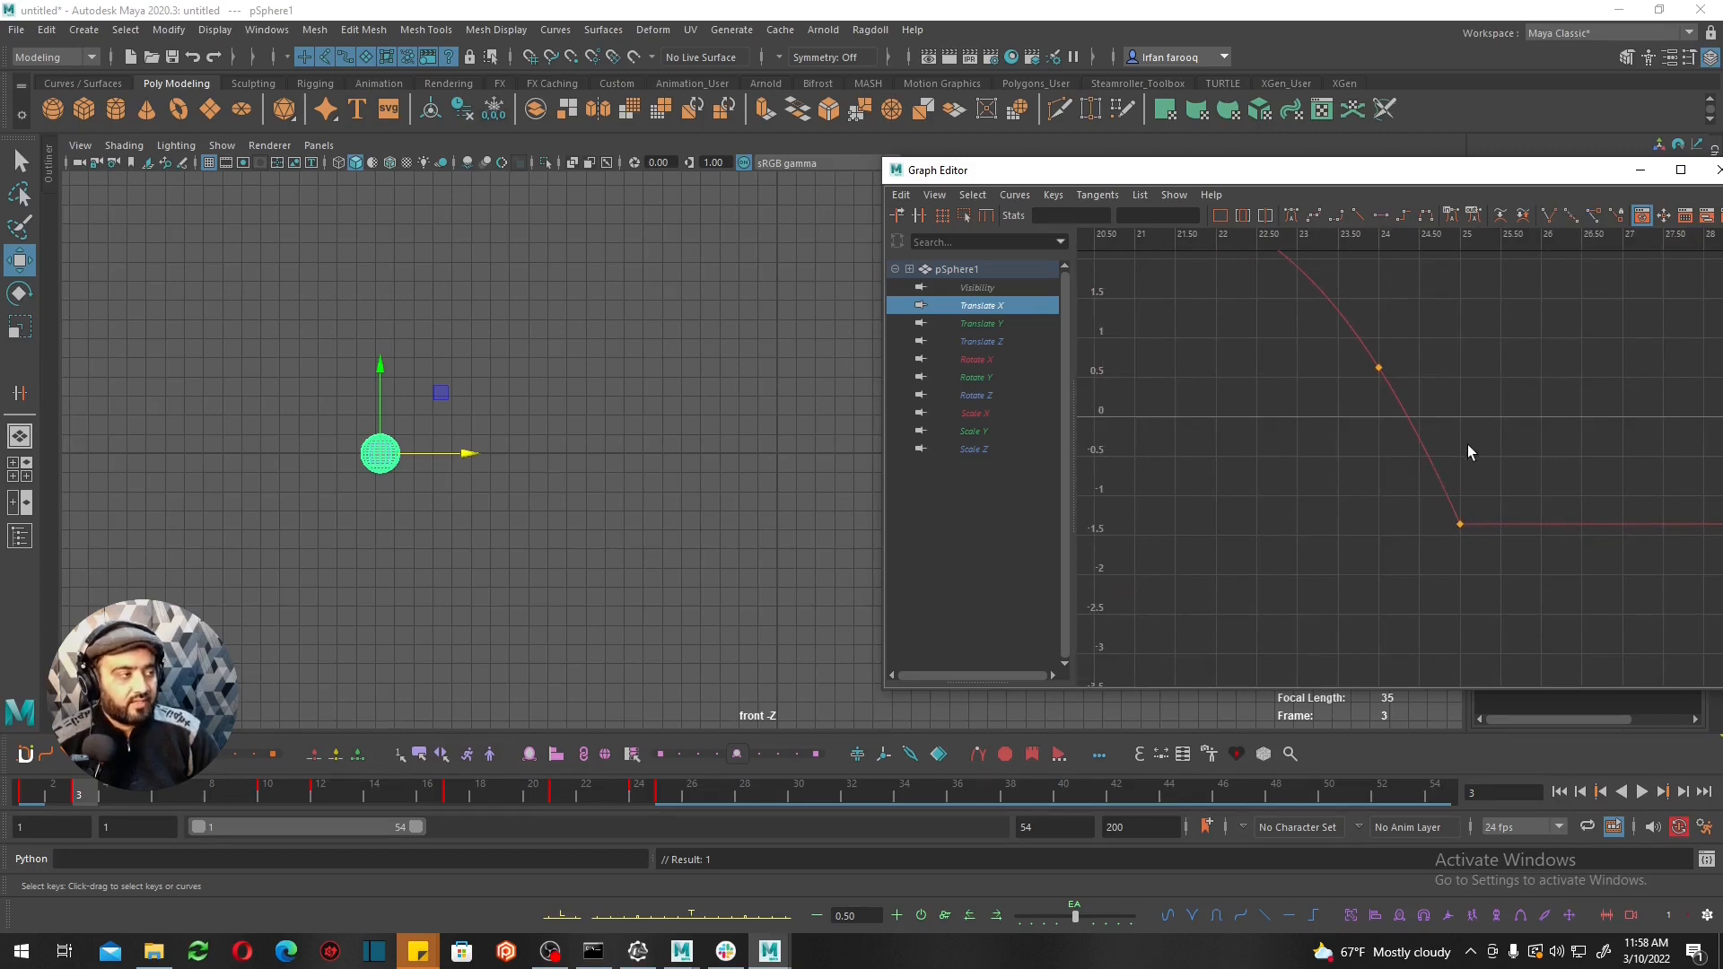
drag(1330, 437, 1332, 439)
scroll(1395, 459, down, 2)
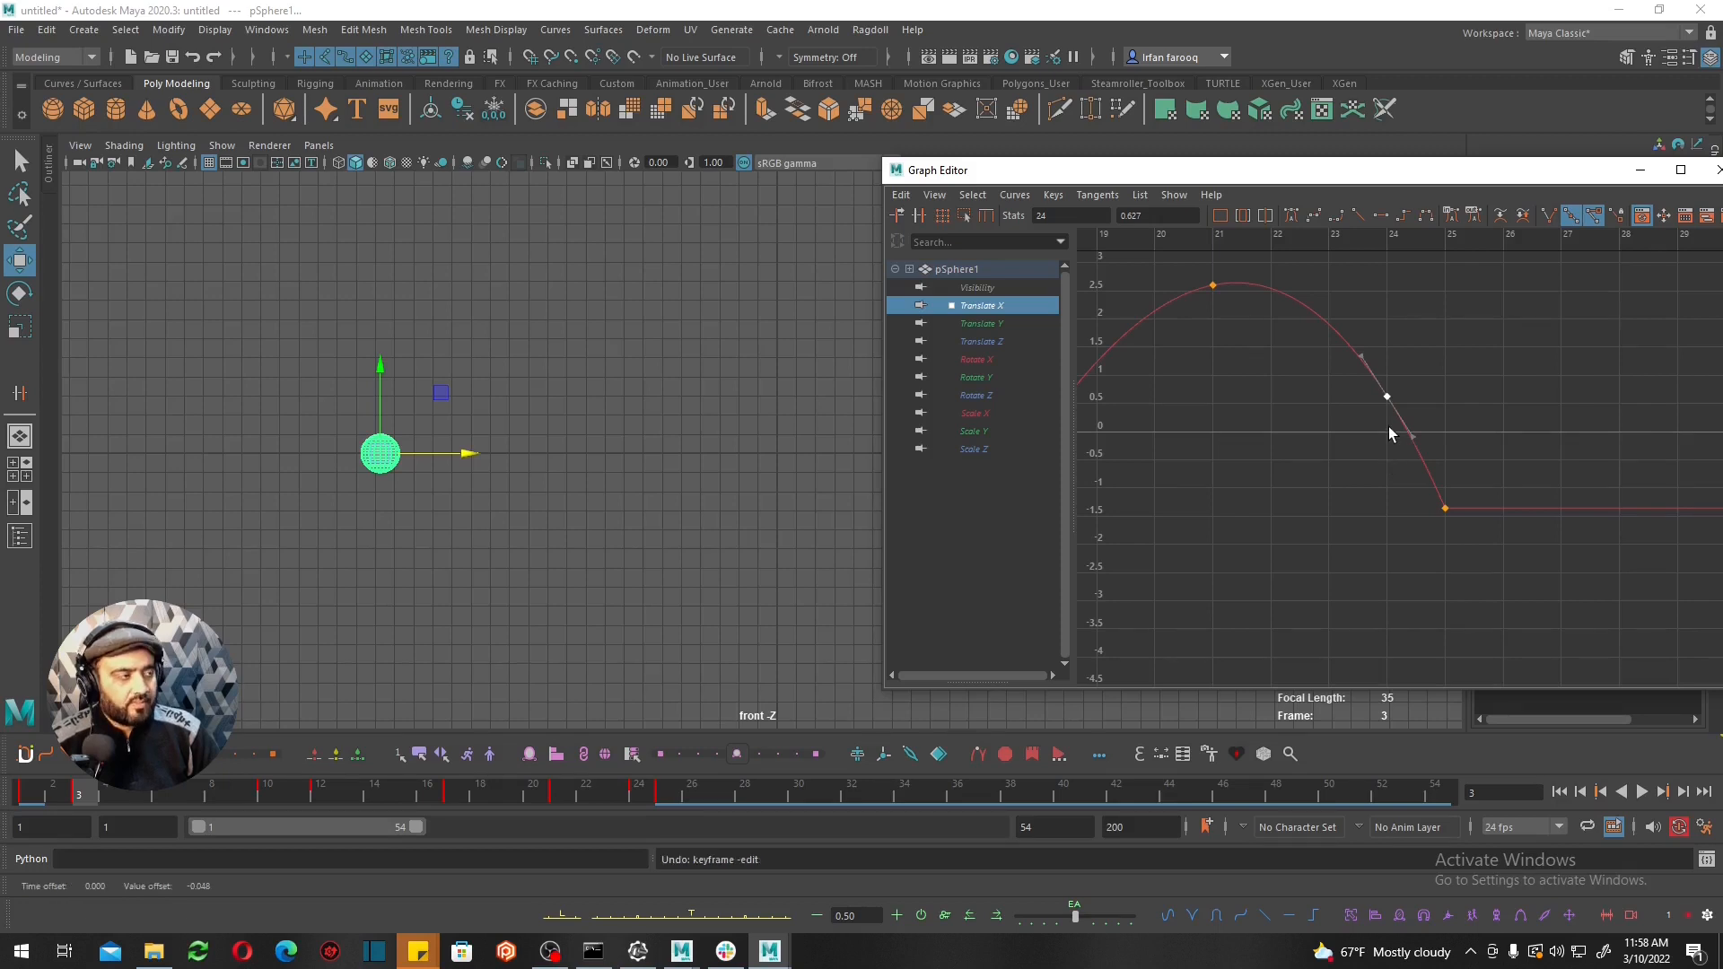
shift+middle_drag(1388, 428, 1374, 539)
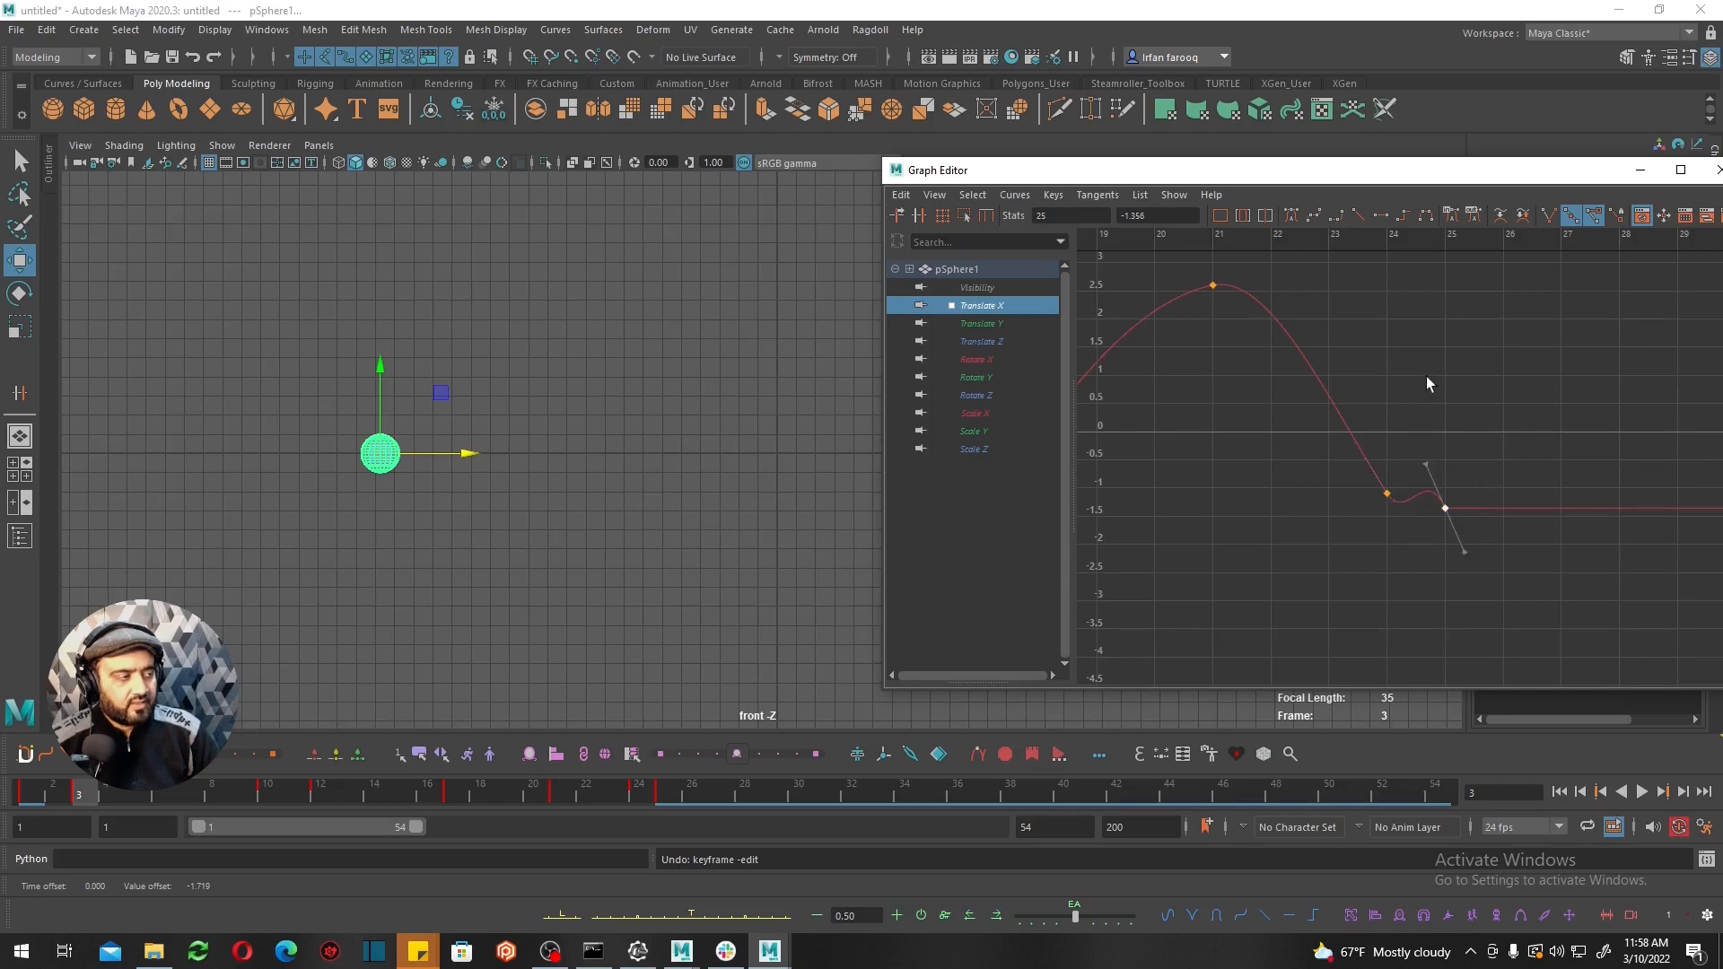
Set the tangents of the frame 25 key to flat, play back the motion and return to frame 1.
click(1381, 216)
click(1644, 792)
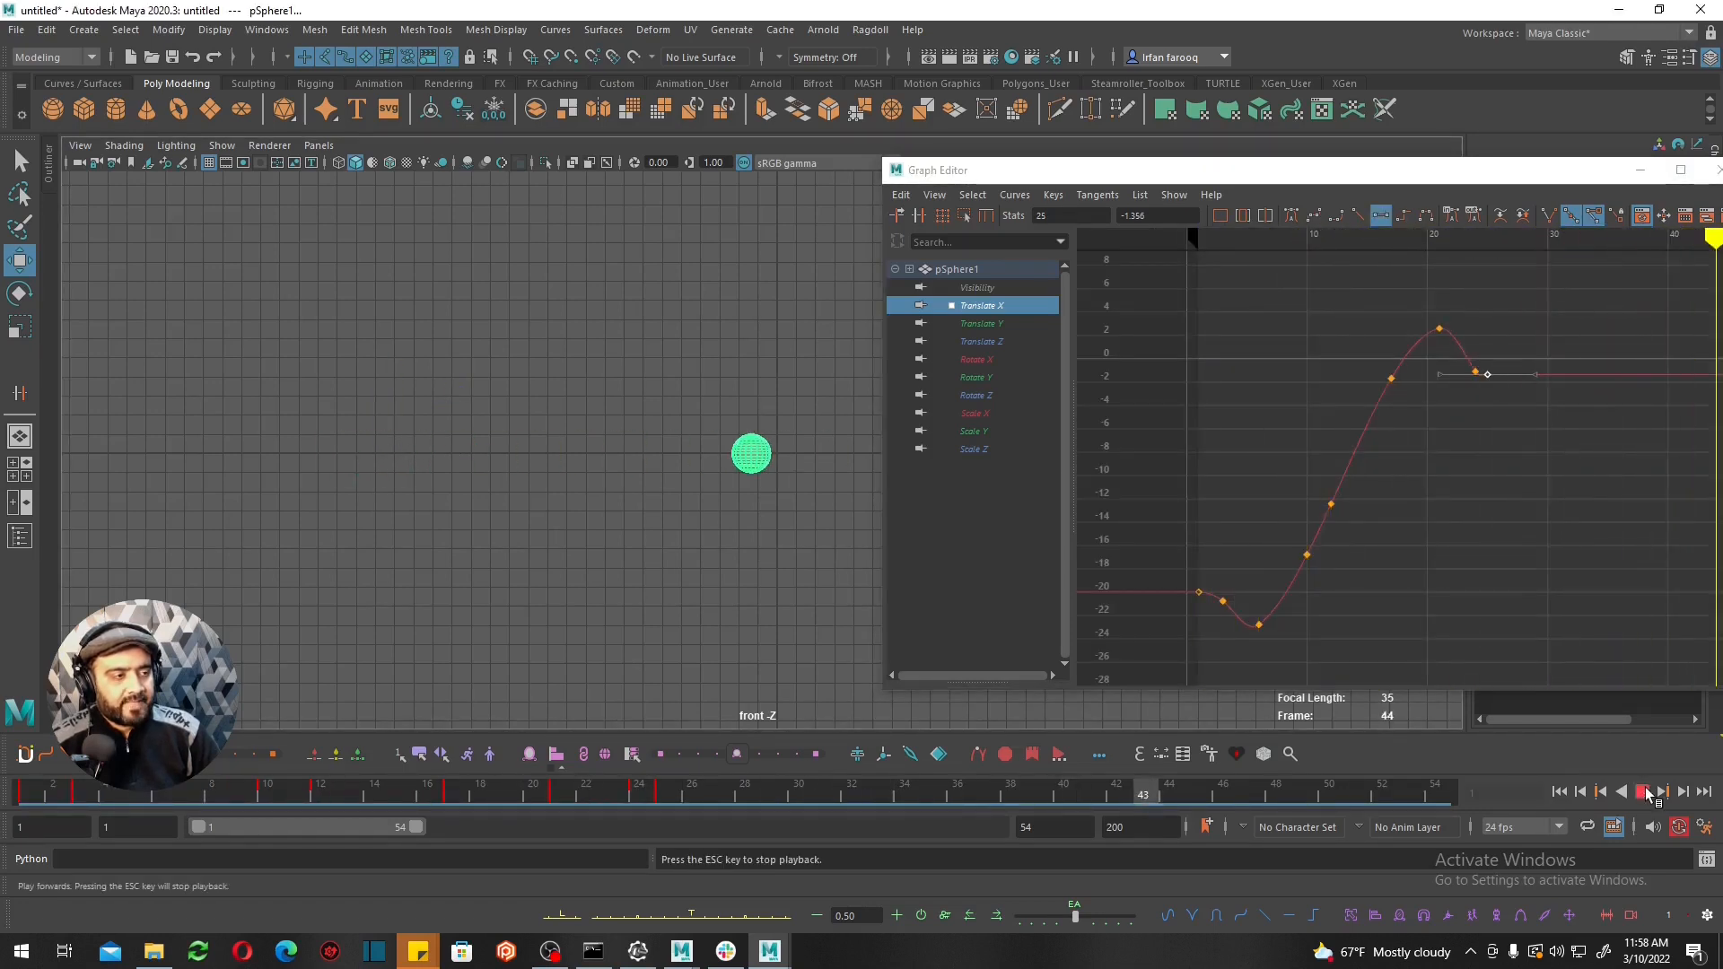
click(1647, 791)
key(alt+shift+v)
Select all Translate X keys and change their tangents to stepped.
click(1388, 491)
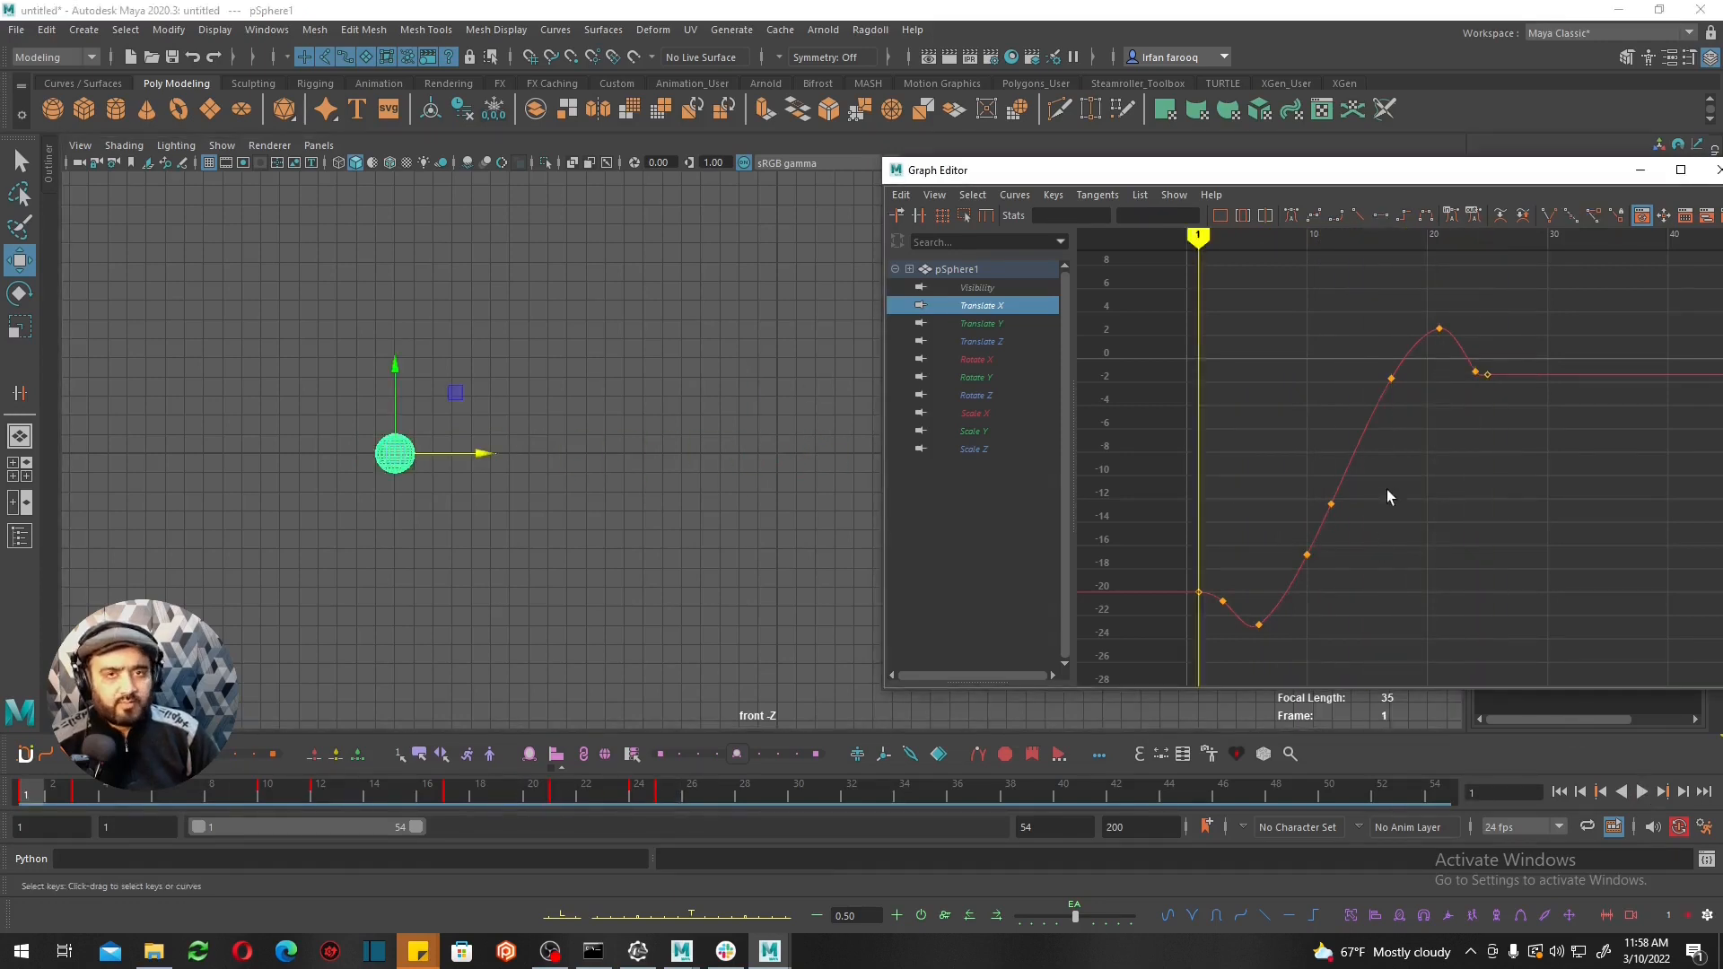
drag(1535, 281, 1142, 654)
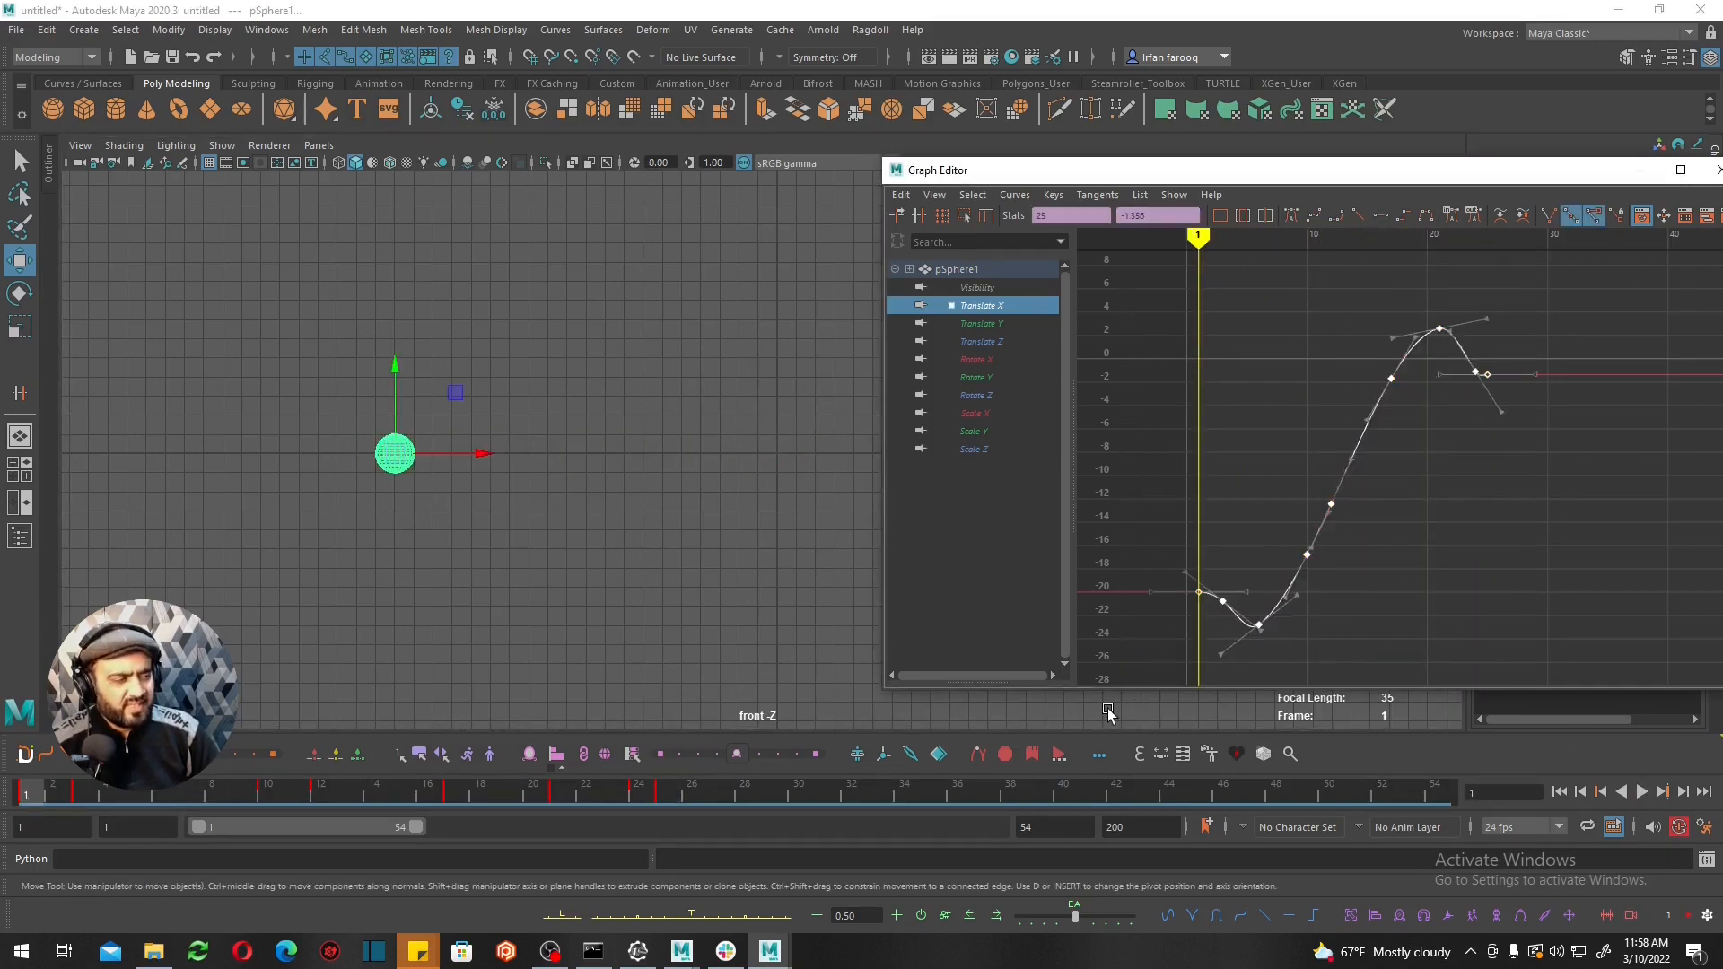
click(1400, 214)
drag(1586, 274, 1114, 673)
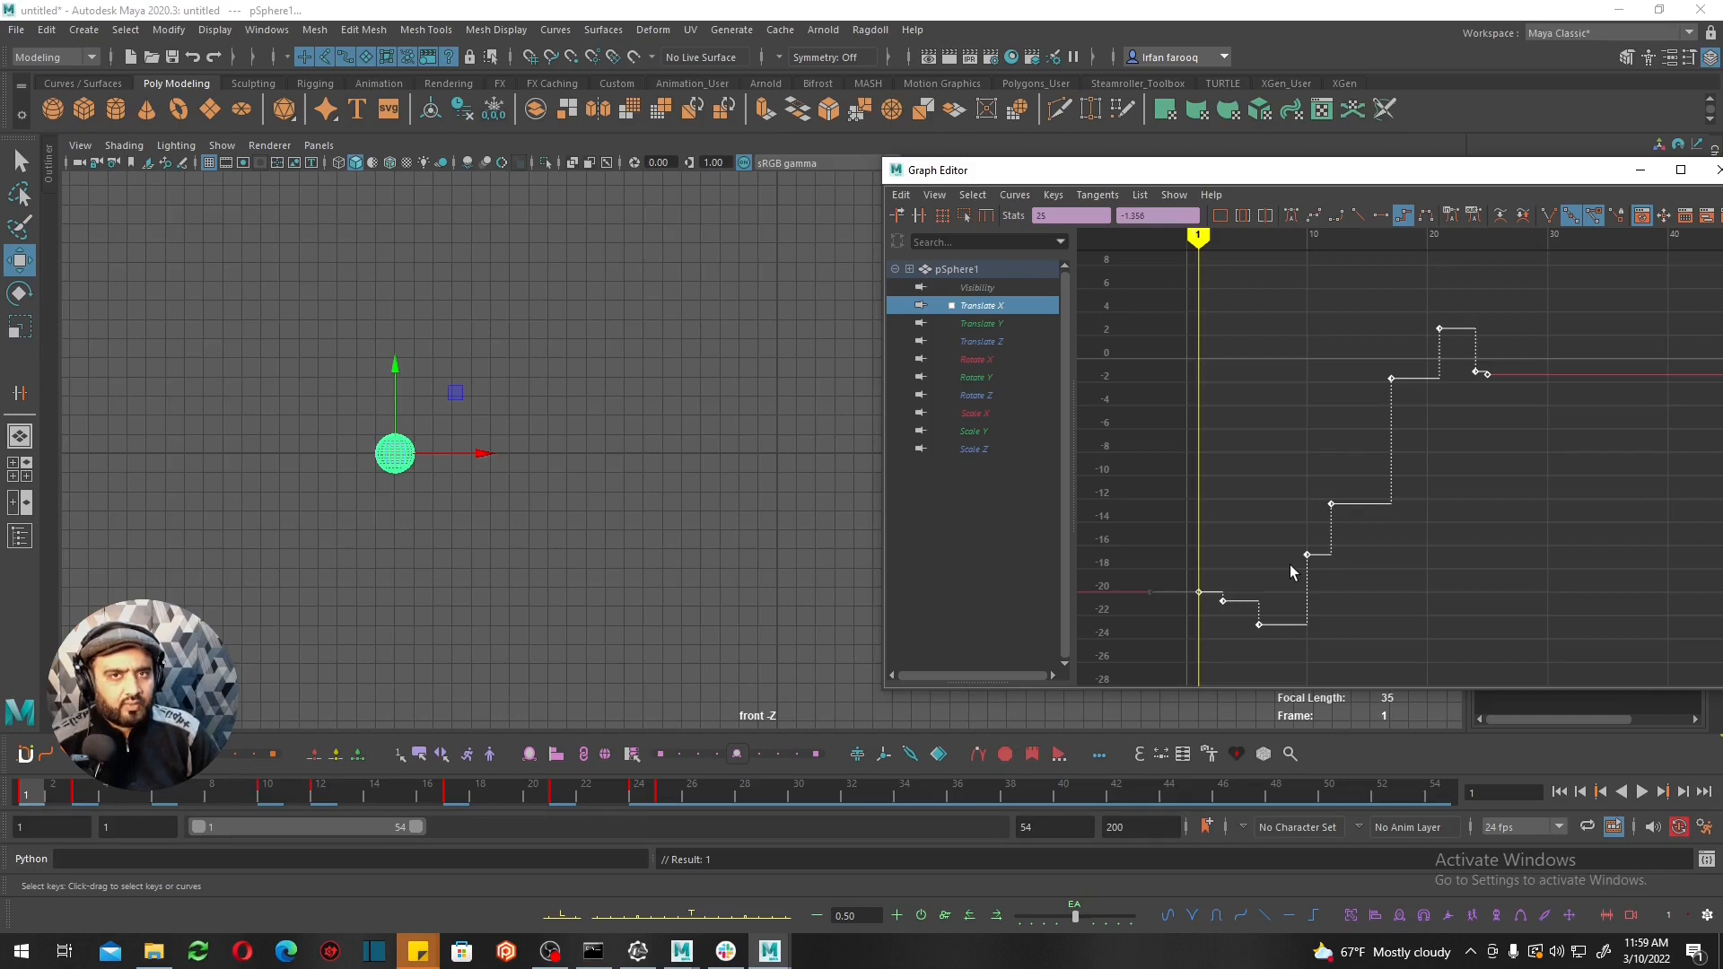
Play back the stepped motion, stop it and return to frame 1.
click(1642, 791)
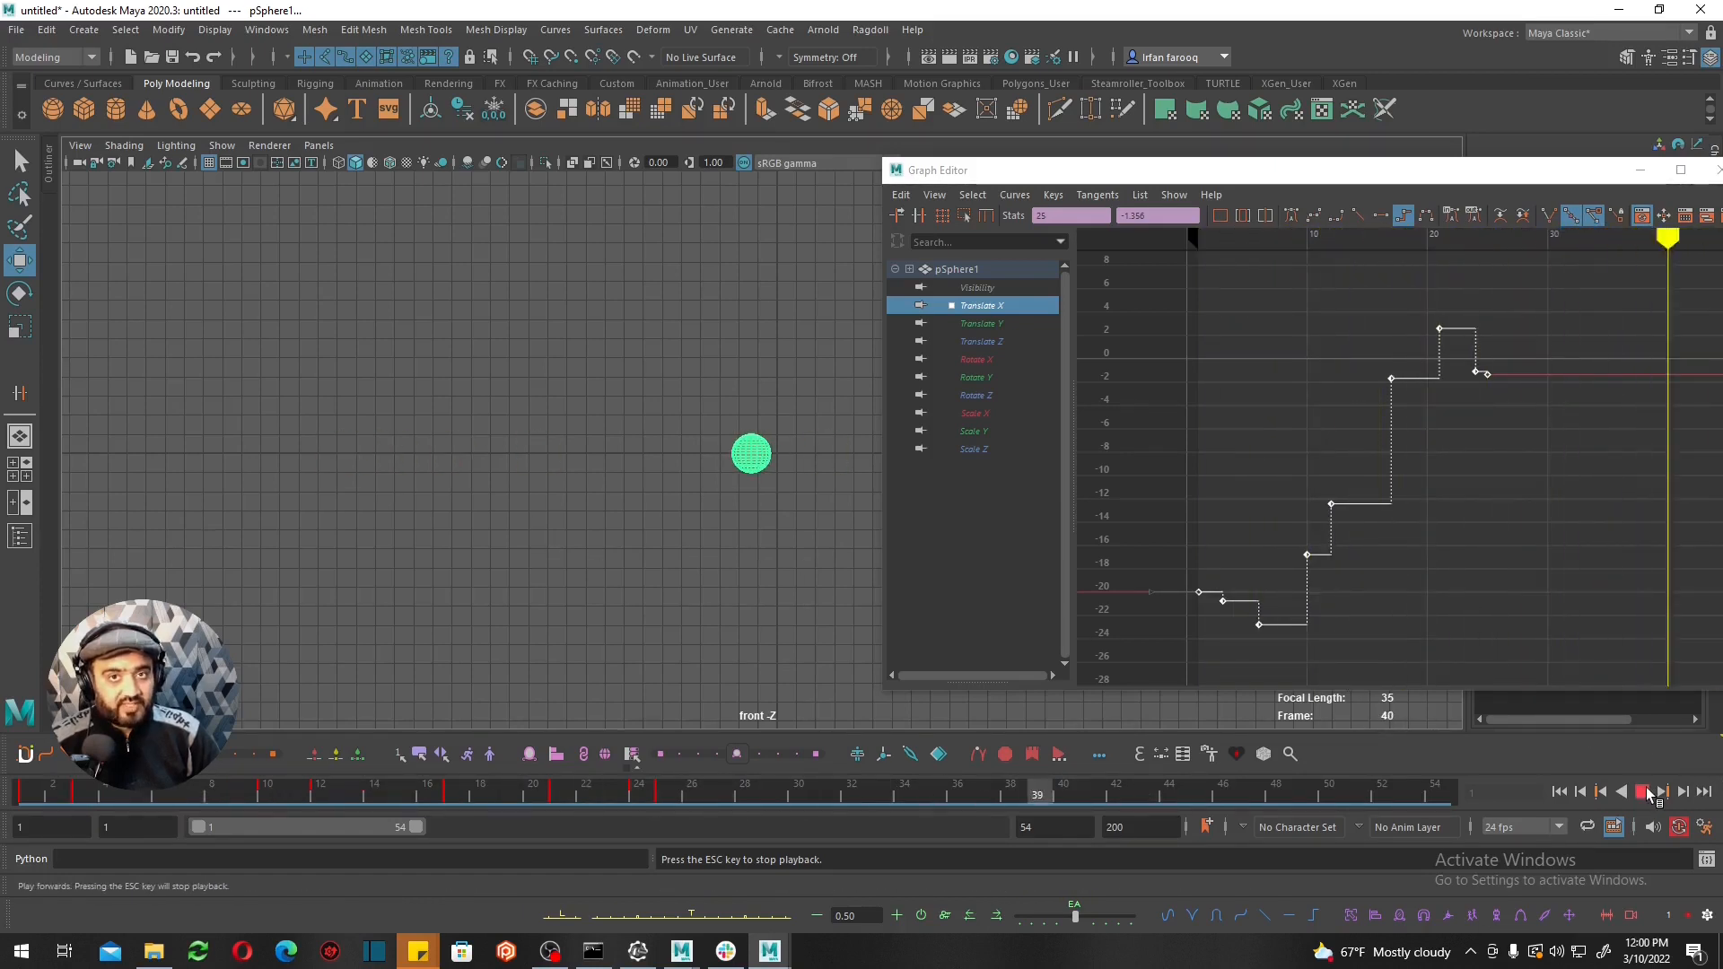
click(1644, 792)
click(38, 794)
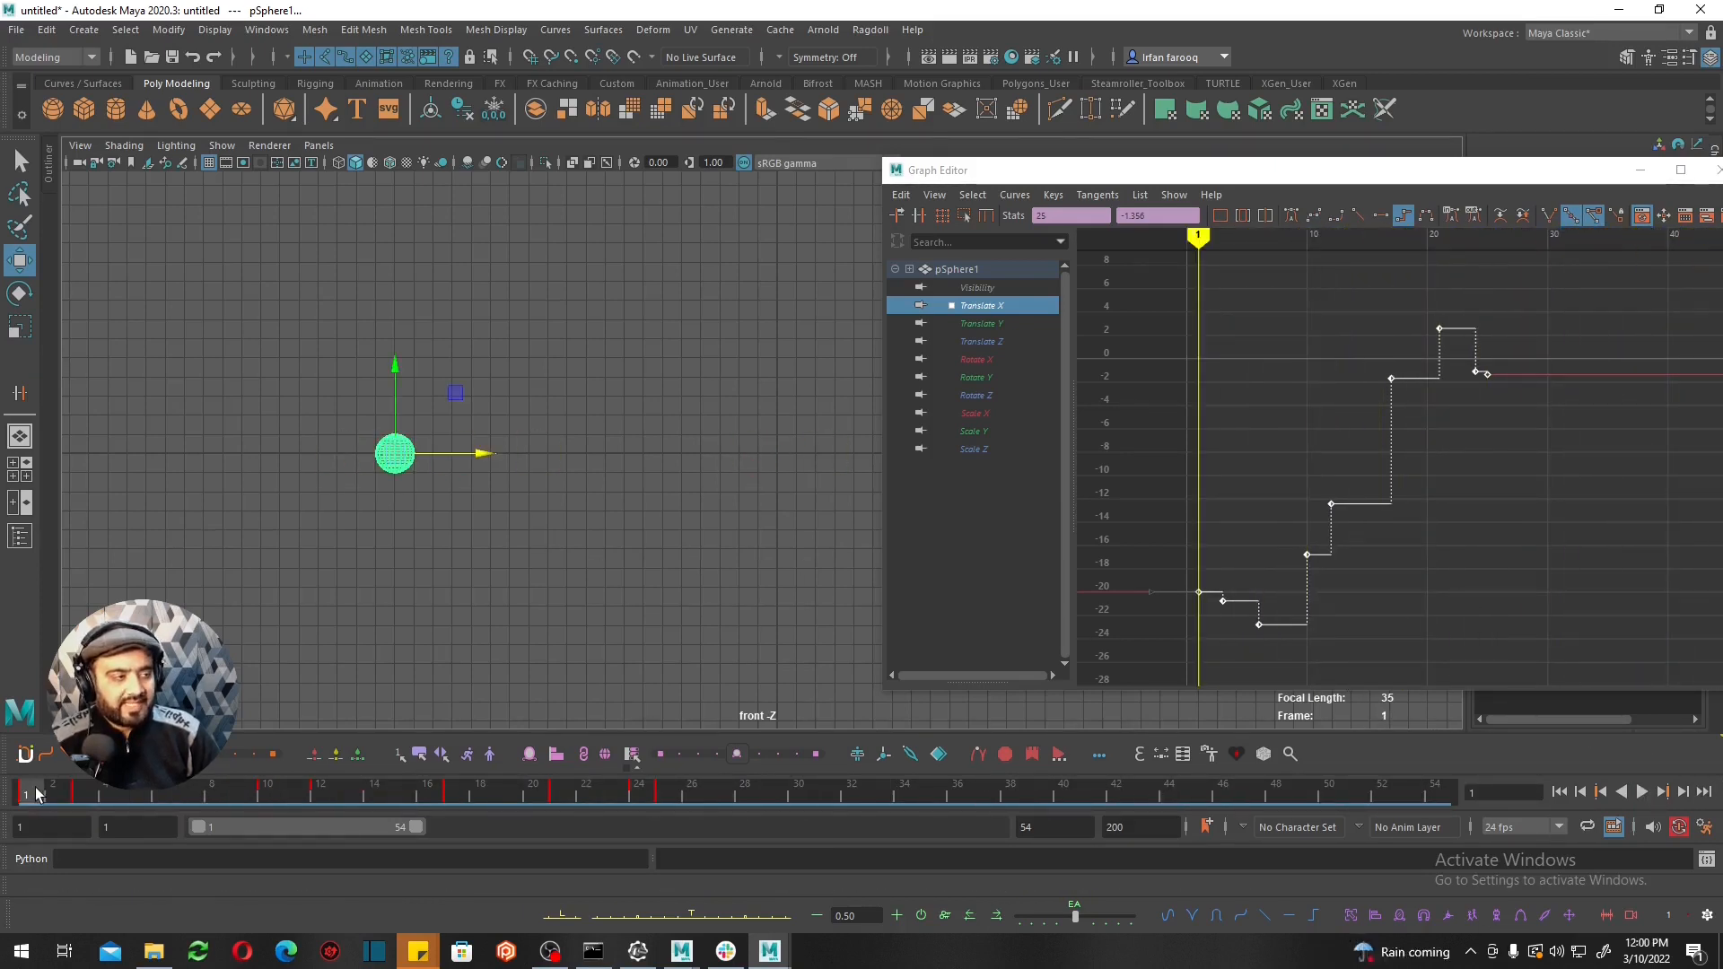
Scrub from frame 1 to frame 3 and select the key there to examine the stepped jump in position.
scroll(1236, 549, up, 2)
alt+middle_drag(1238, 554, 1307, 521)
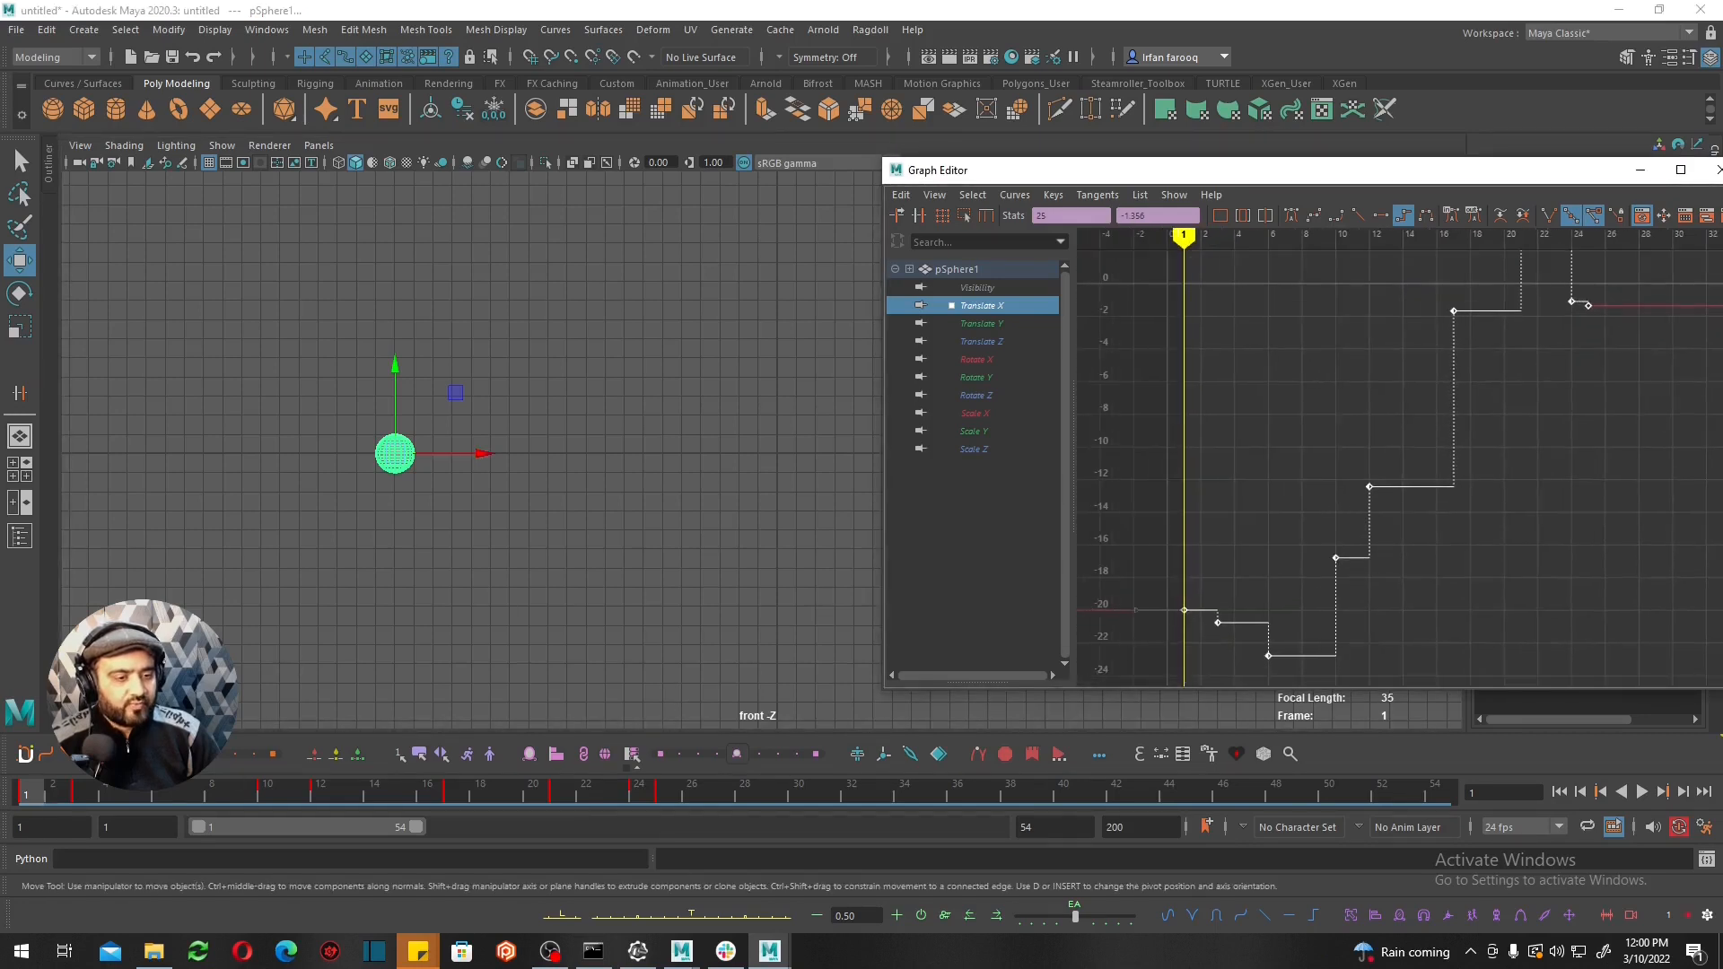
drag(41, 790, 80, 789)
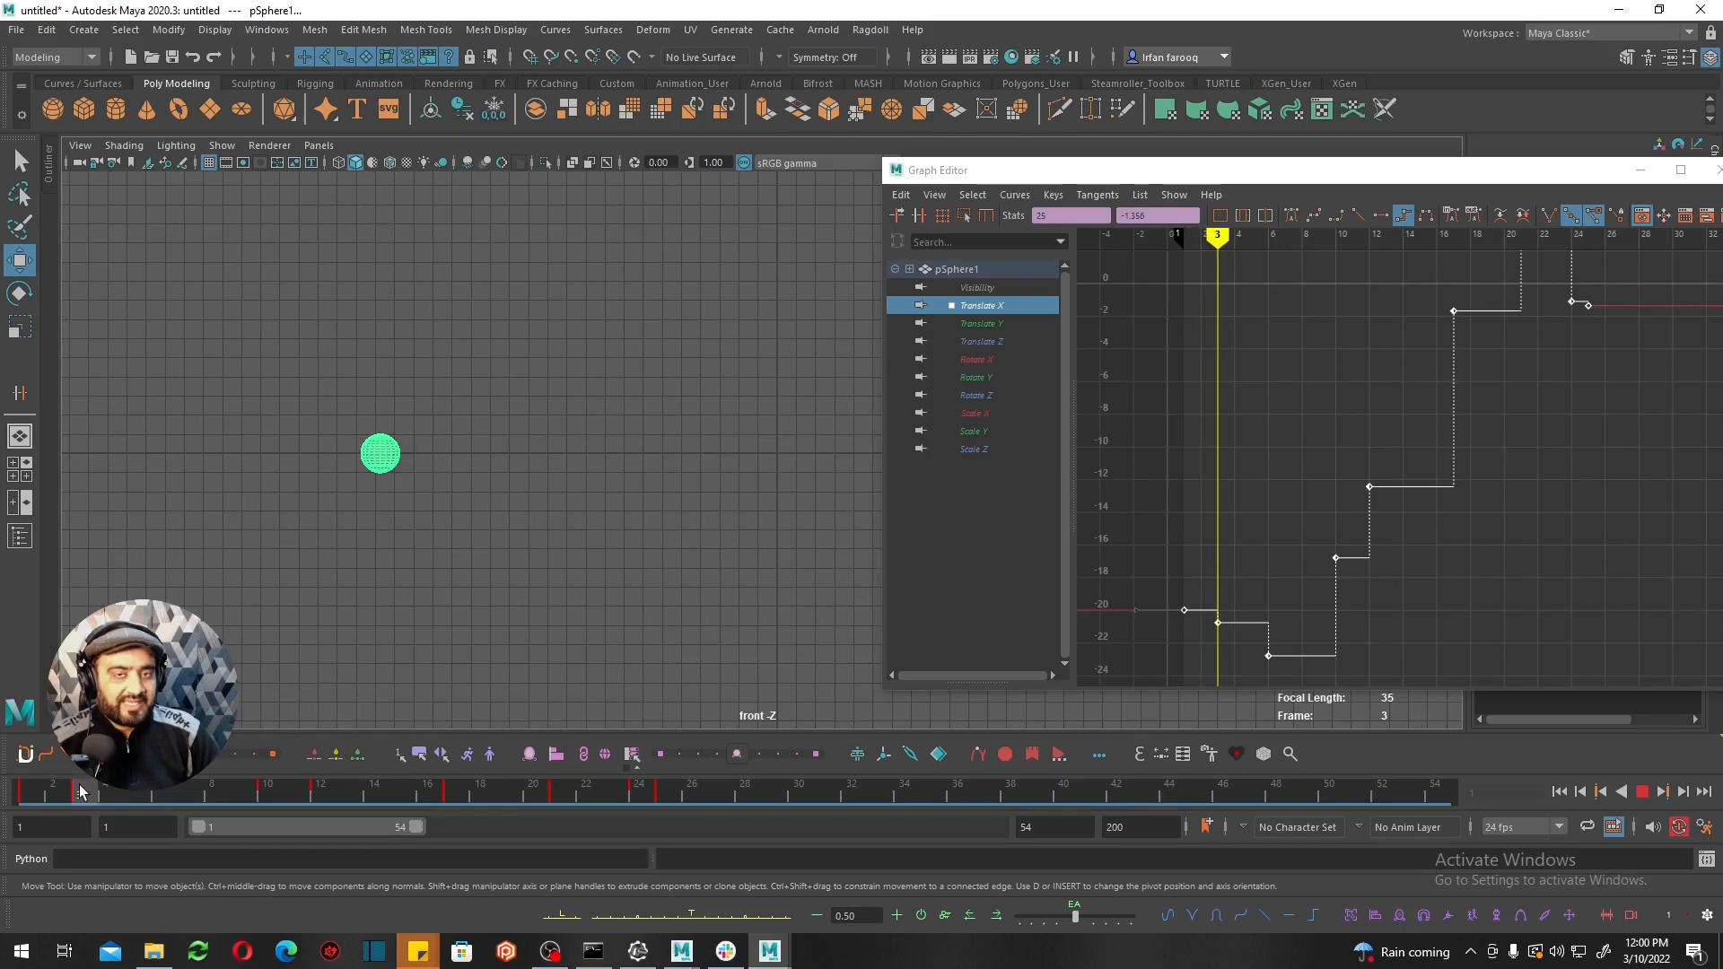
click(1217, 623)
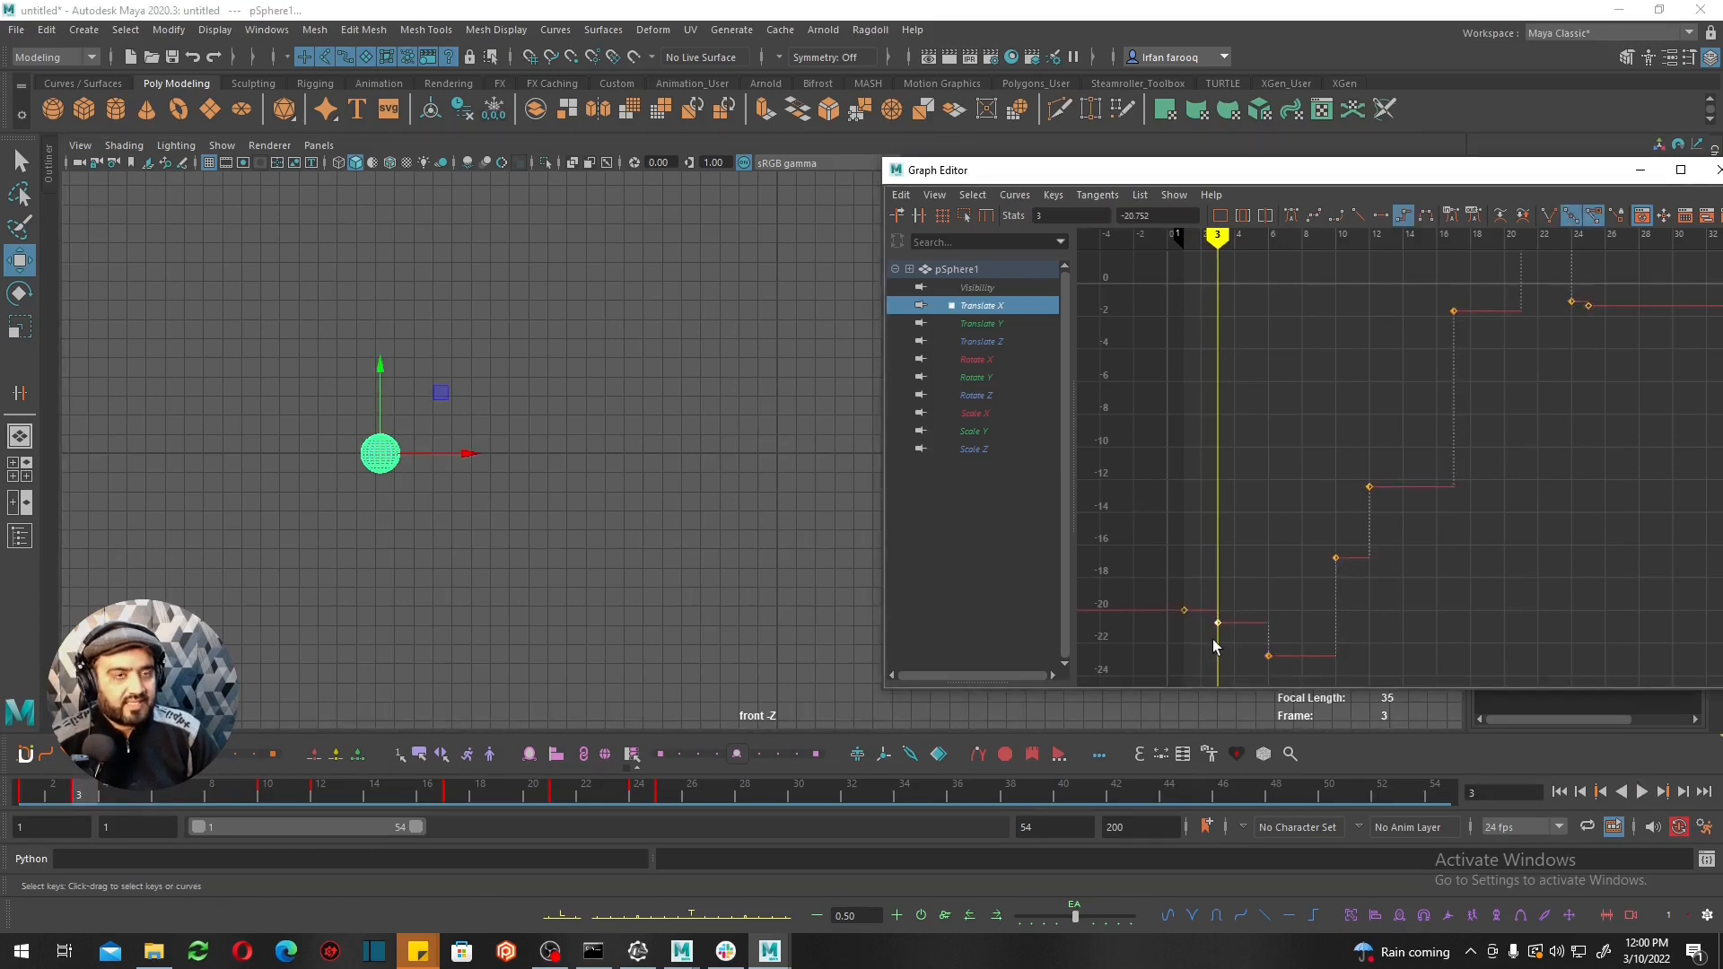
Go to frame 6, lower its Translate X key to about -23 and scrub on to frame 10.
click(1268, 656)
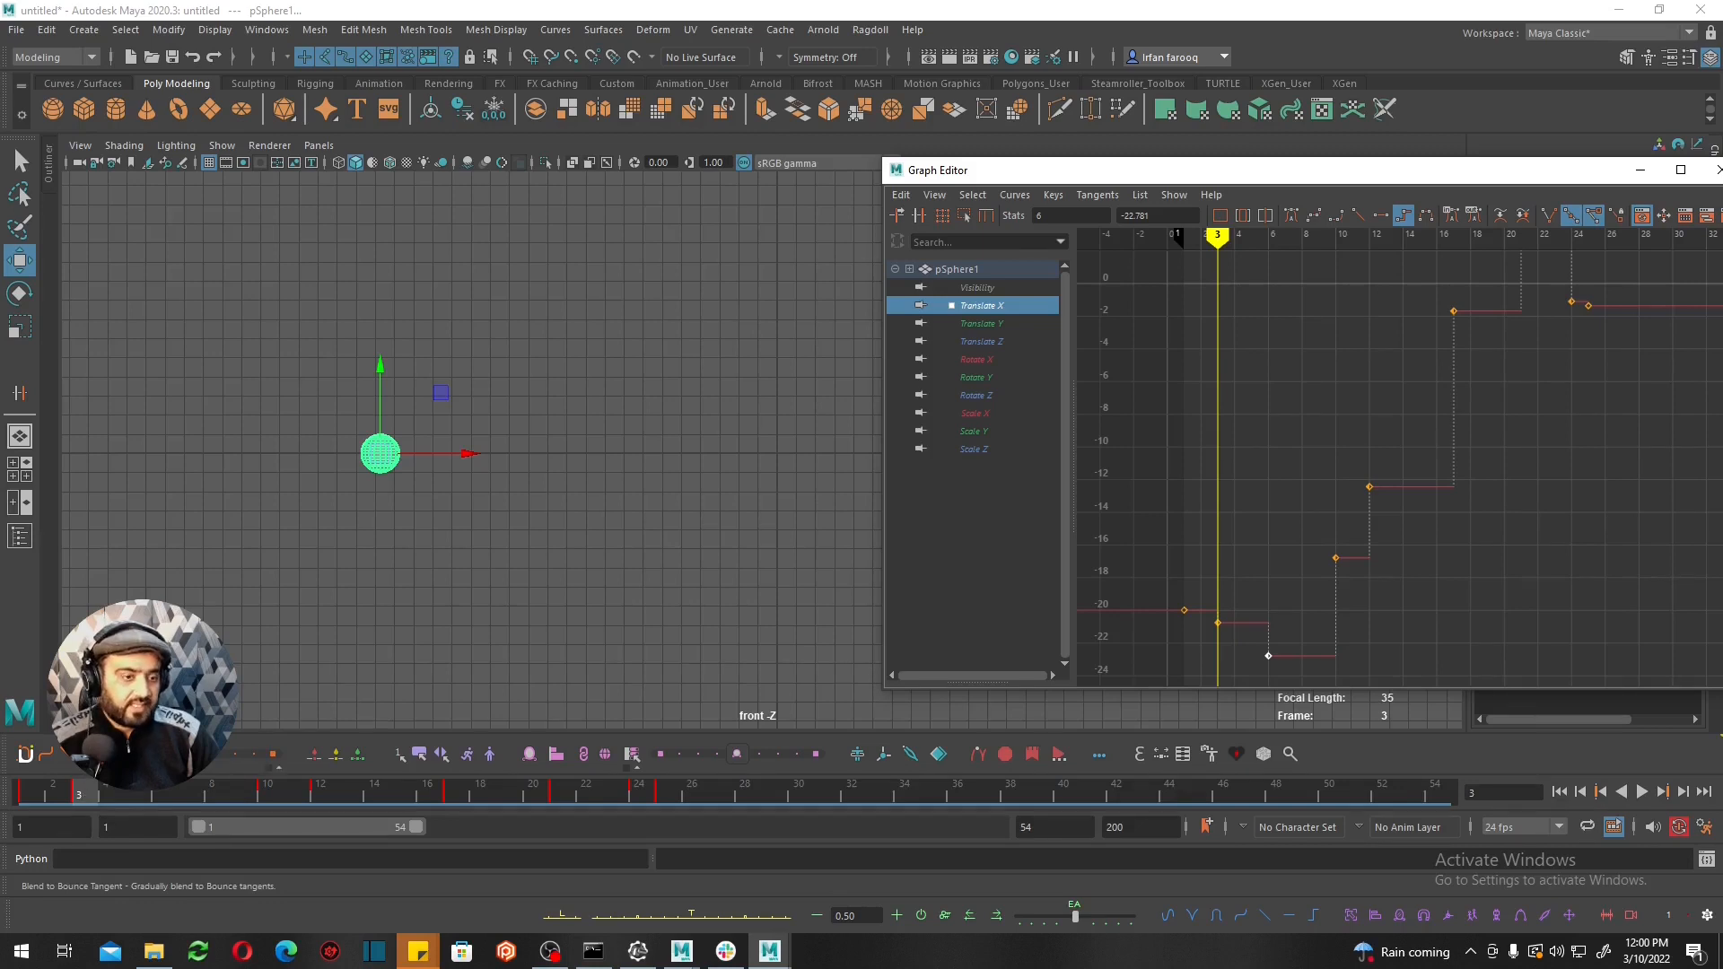
drag(135, 780, 166, 775)
click(1269, 656)
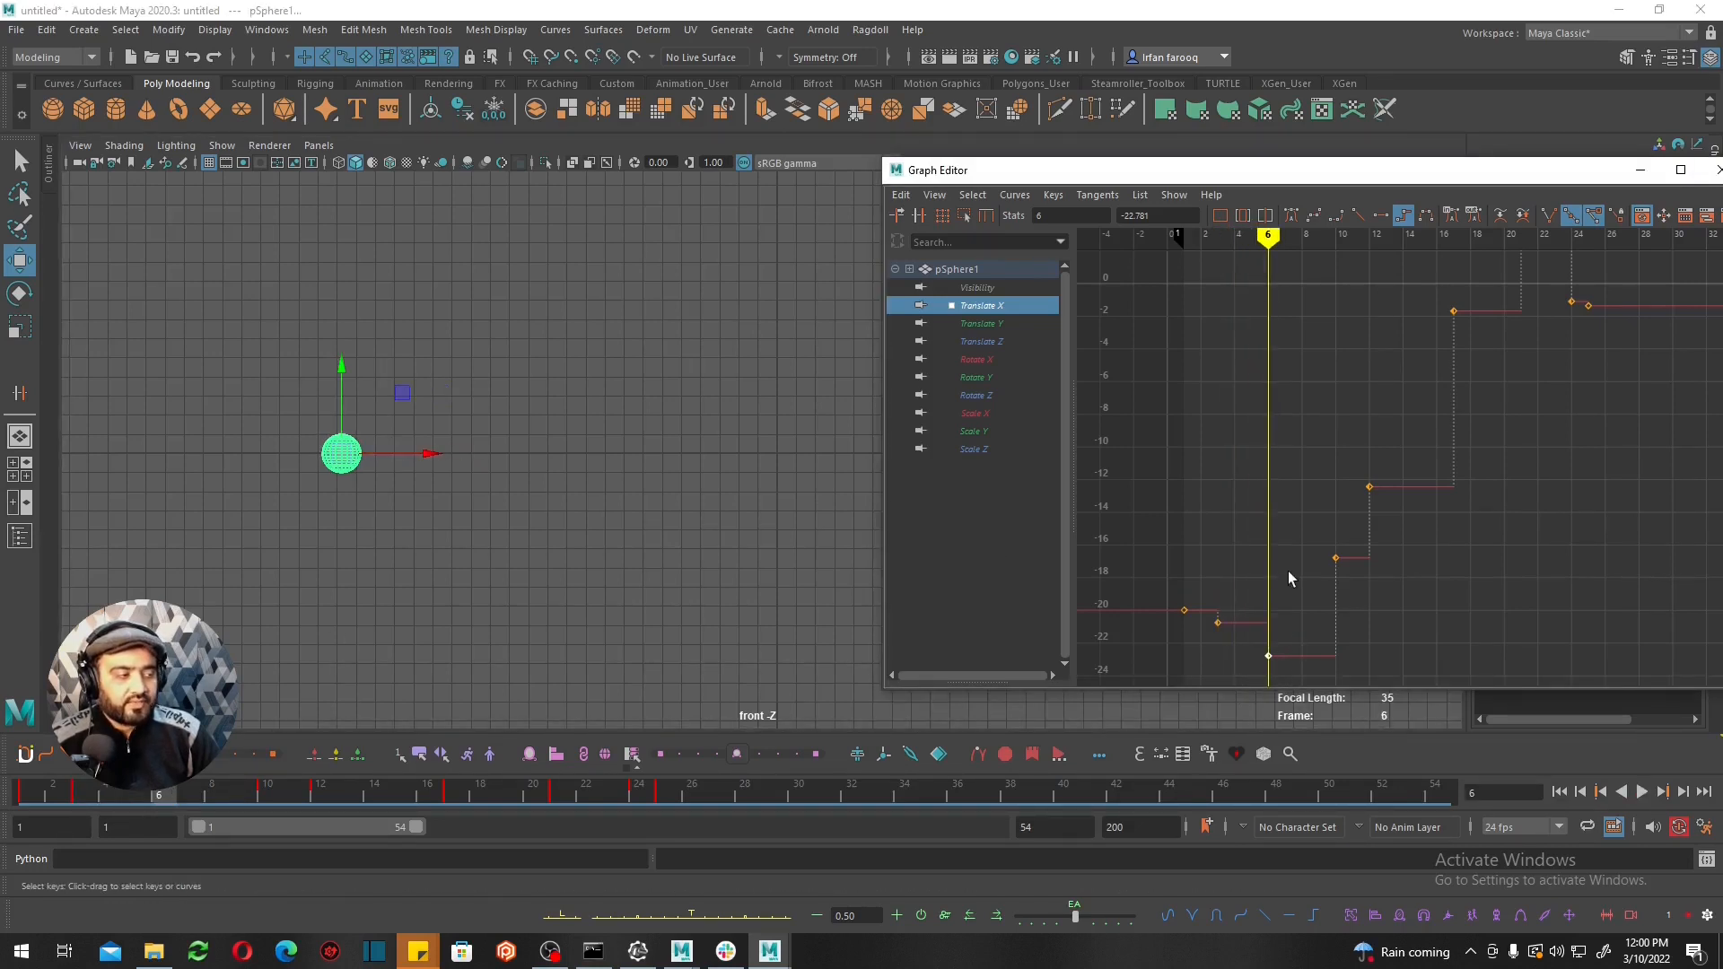
alt+middle_drag(1290, 579, 1296, 512)
alt+middle_drag(1271, 572, 1215, 625)
scroll(1316, 604, down, 2)
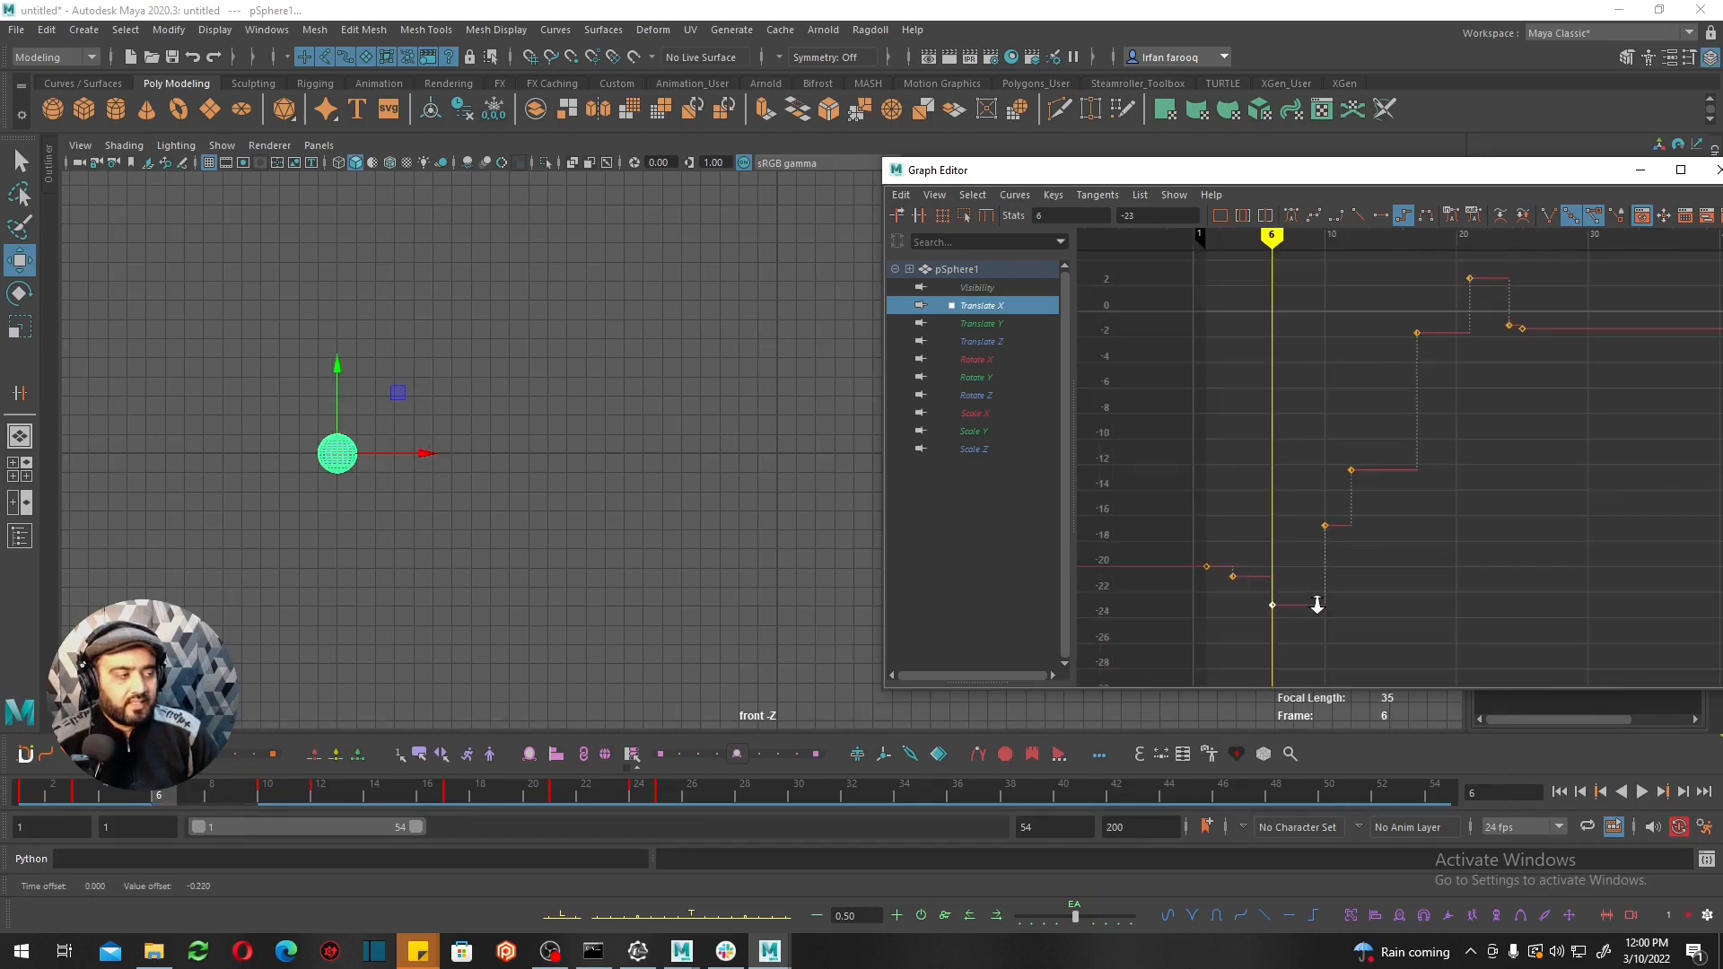
drag(158, 799, 266, 789)
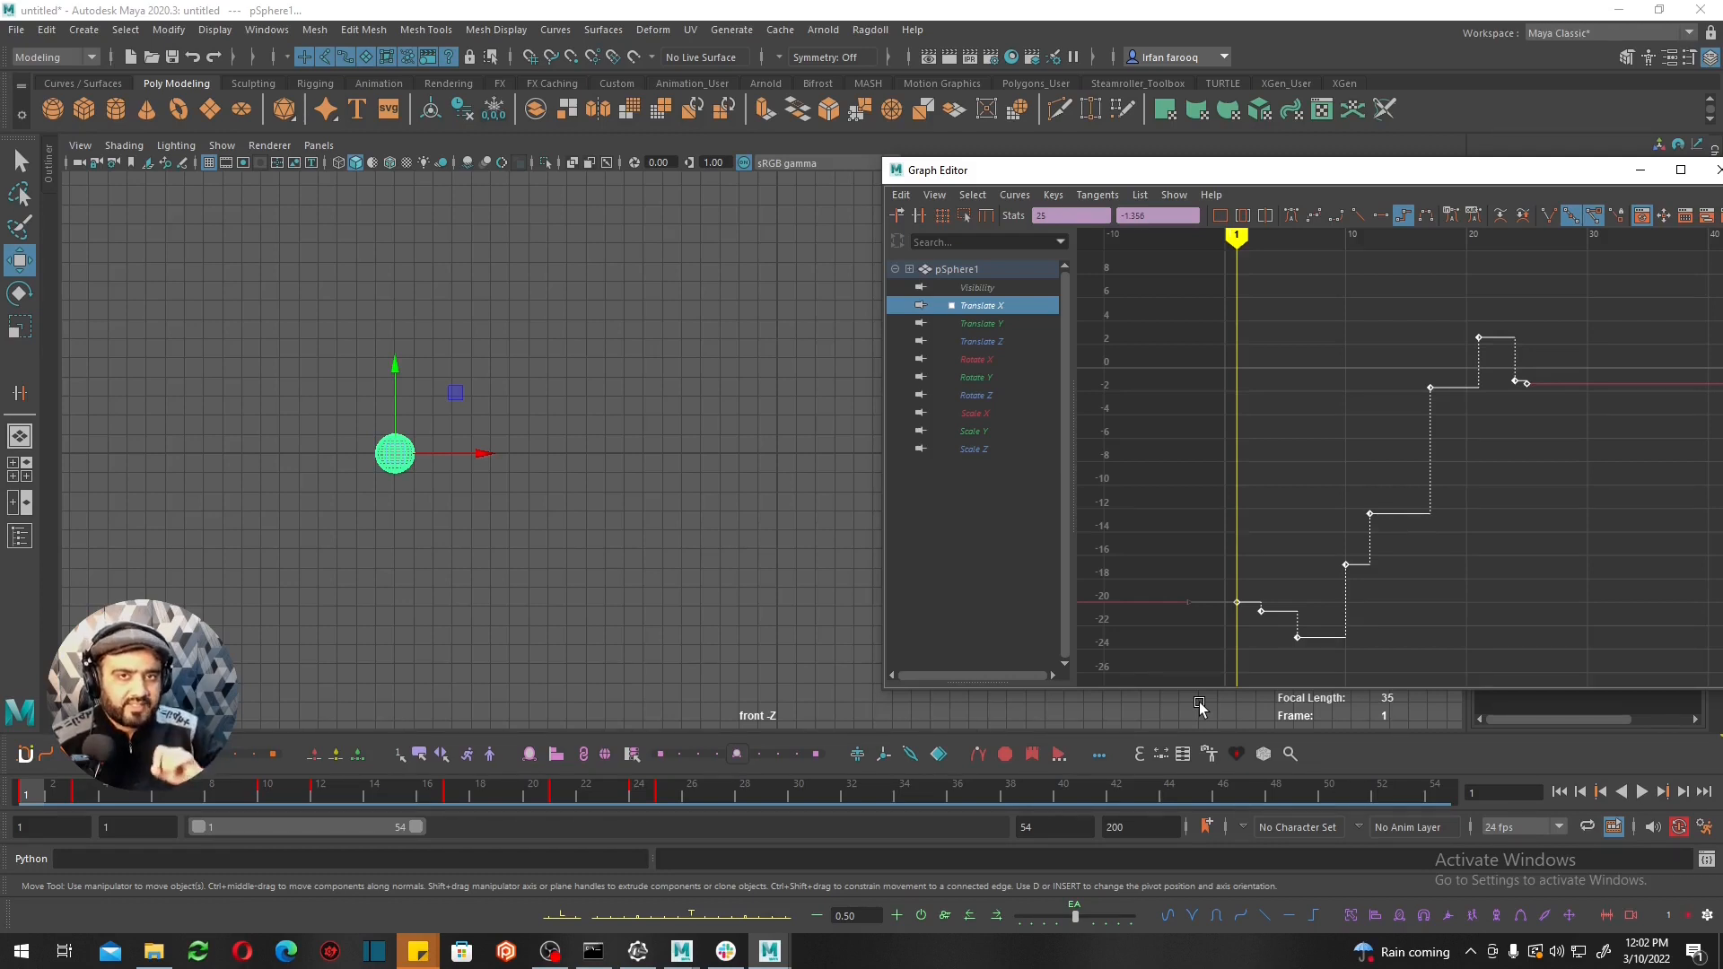
Select all Translate X keys, change their tangents to auto and play back the sphere's motion.
drag(1581, 278, 1128, 711)
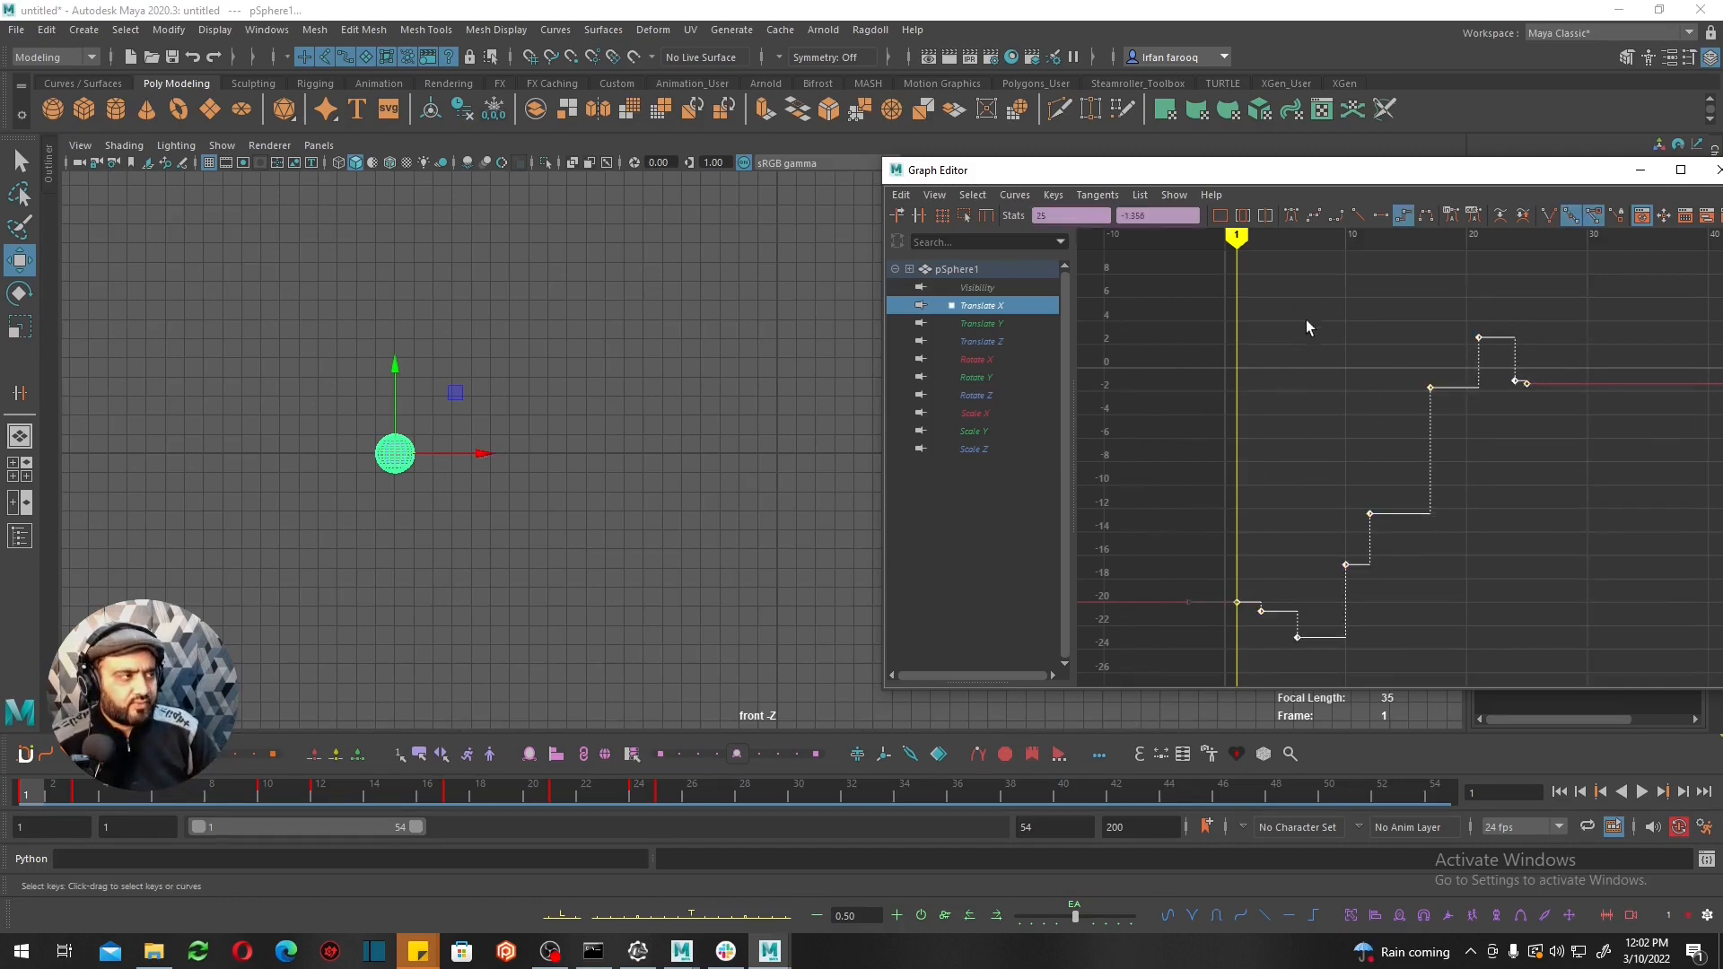
click(1291, 216)
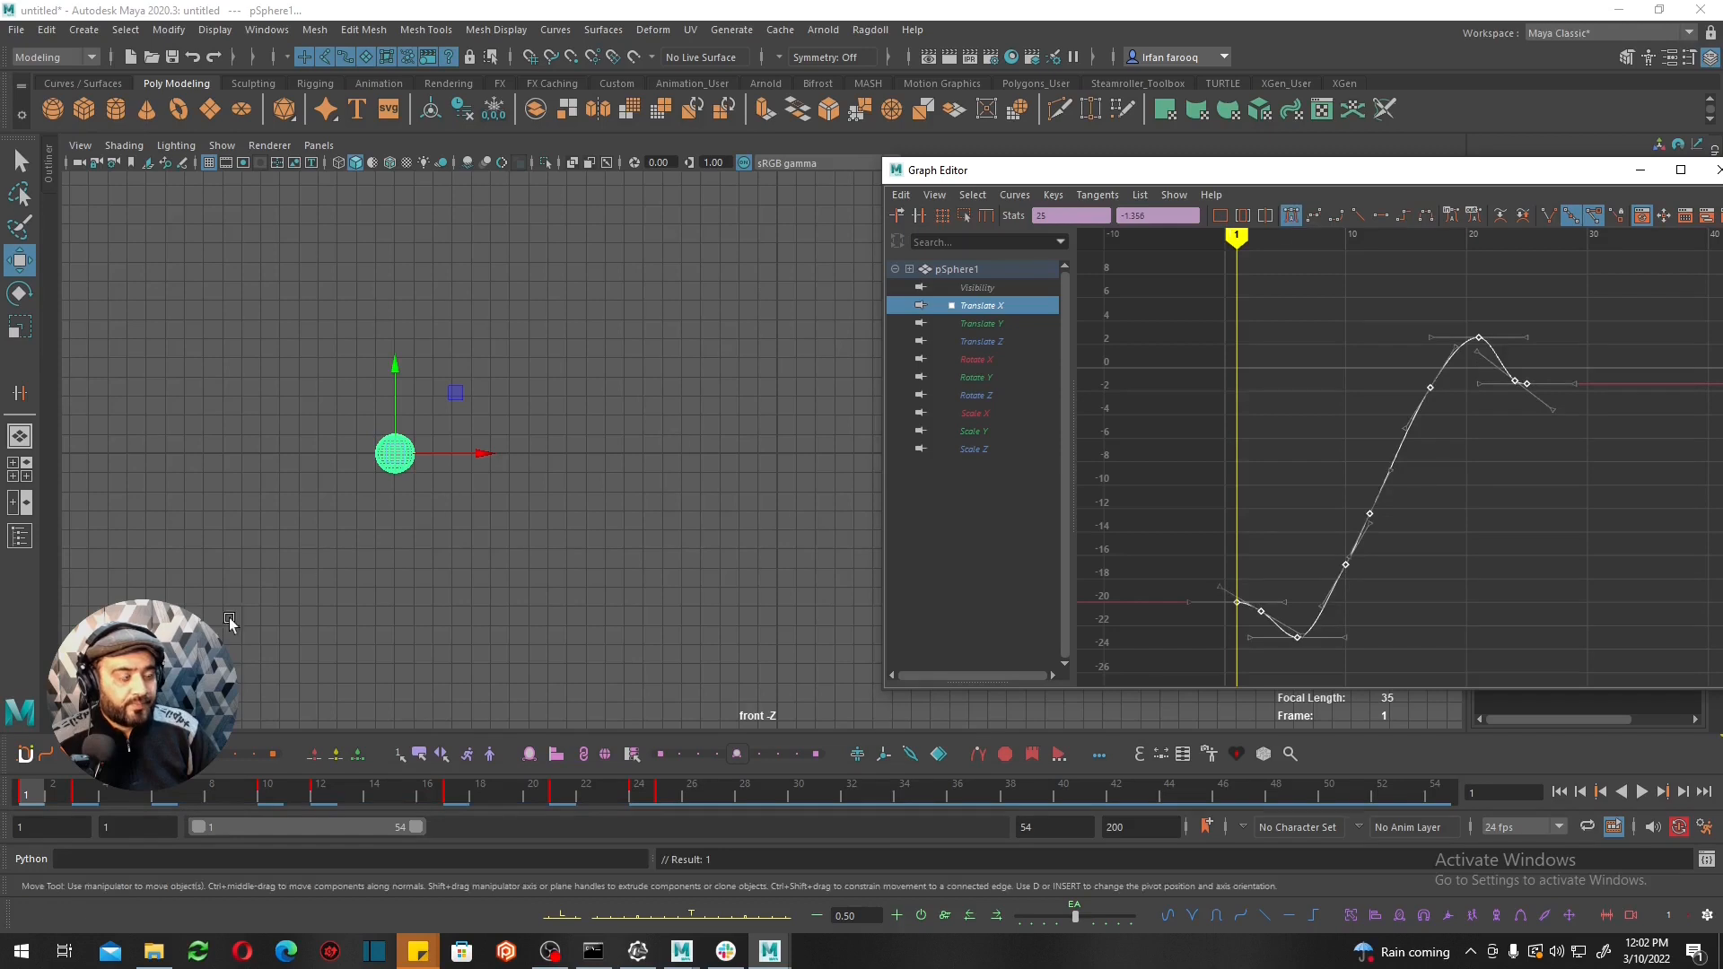
click(1642, 792)
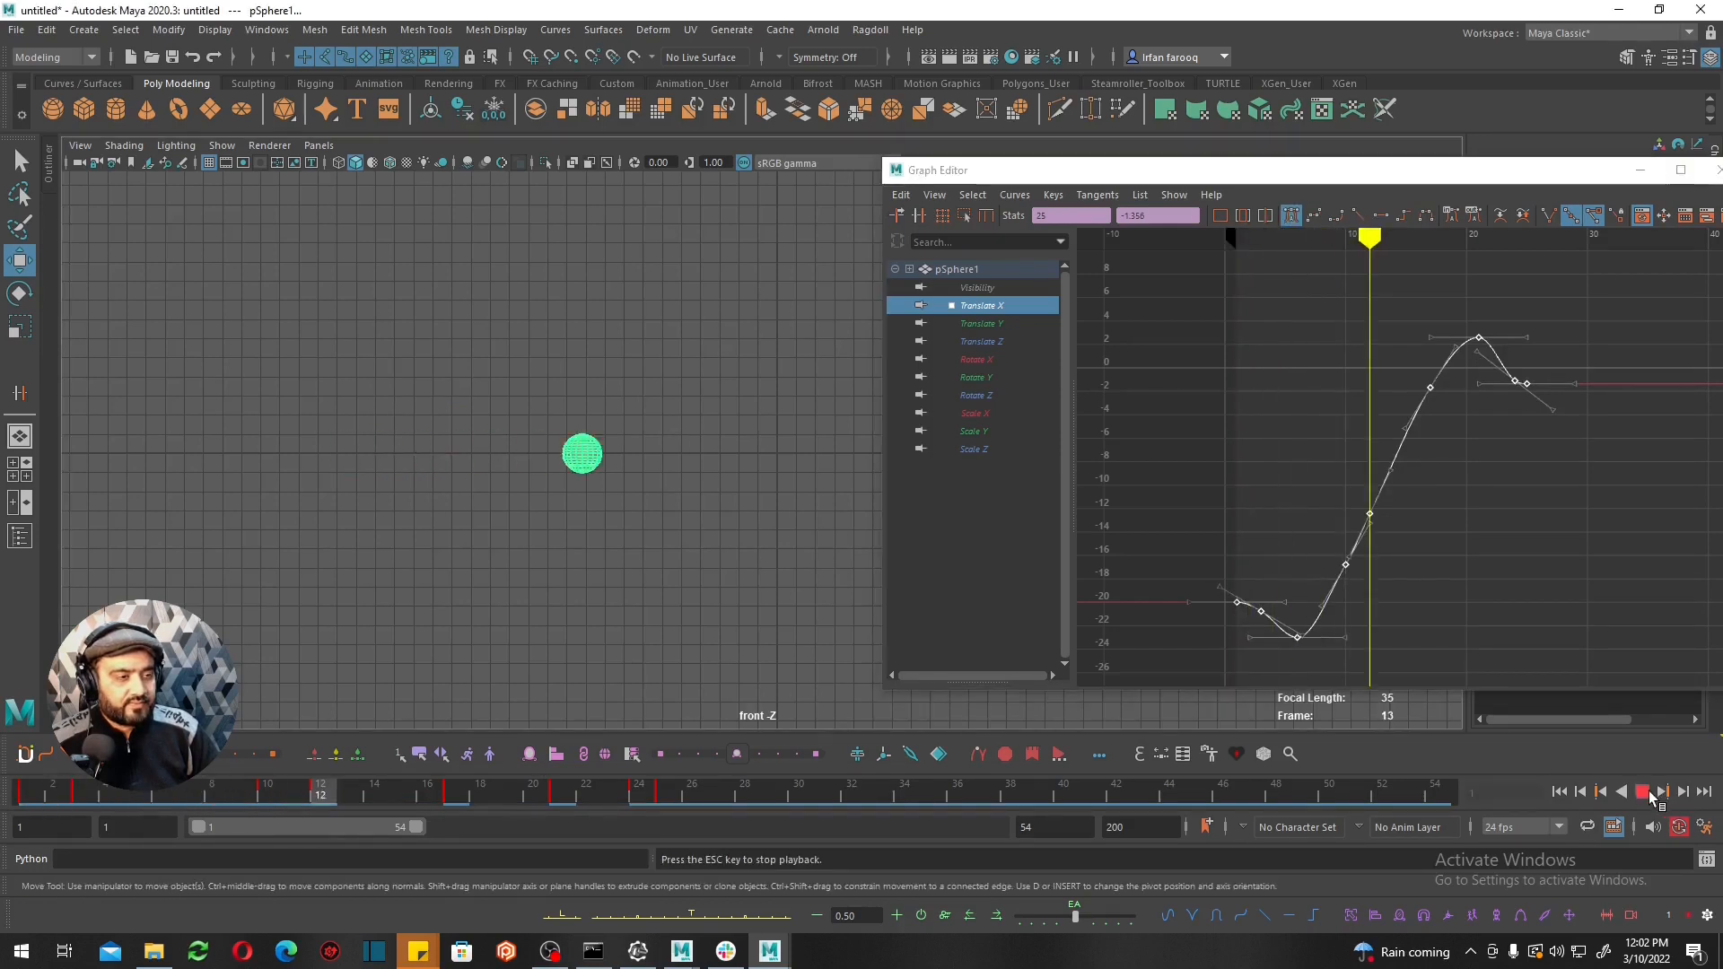
click(1518, 470)
Compare spline, stepped and flat tangents in turn on all Translate X keys.
drag(1607, 289, 1149, 663)
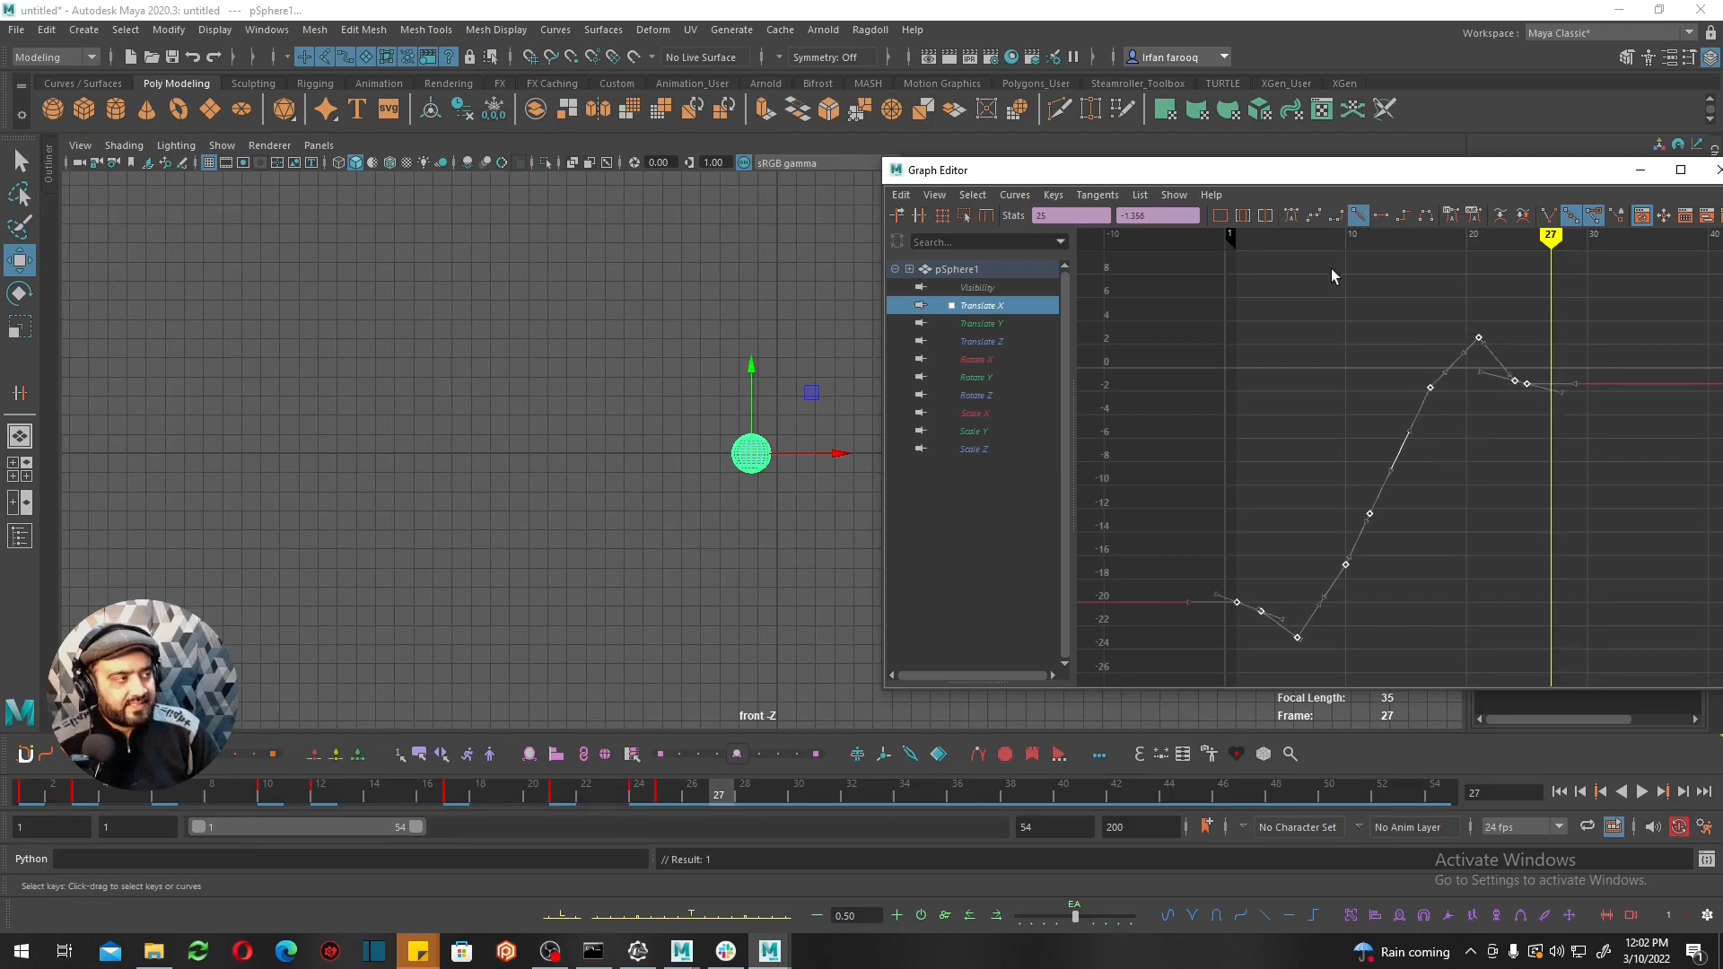
click(1316, 216)
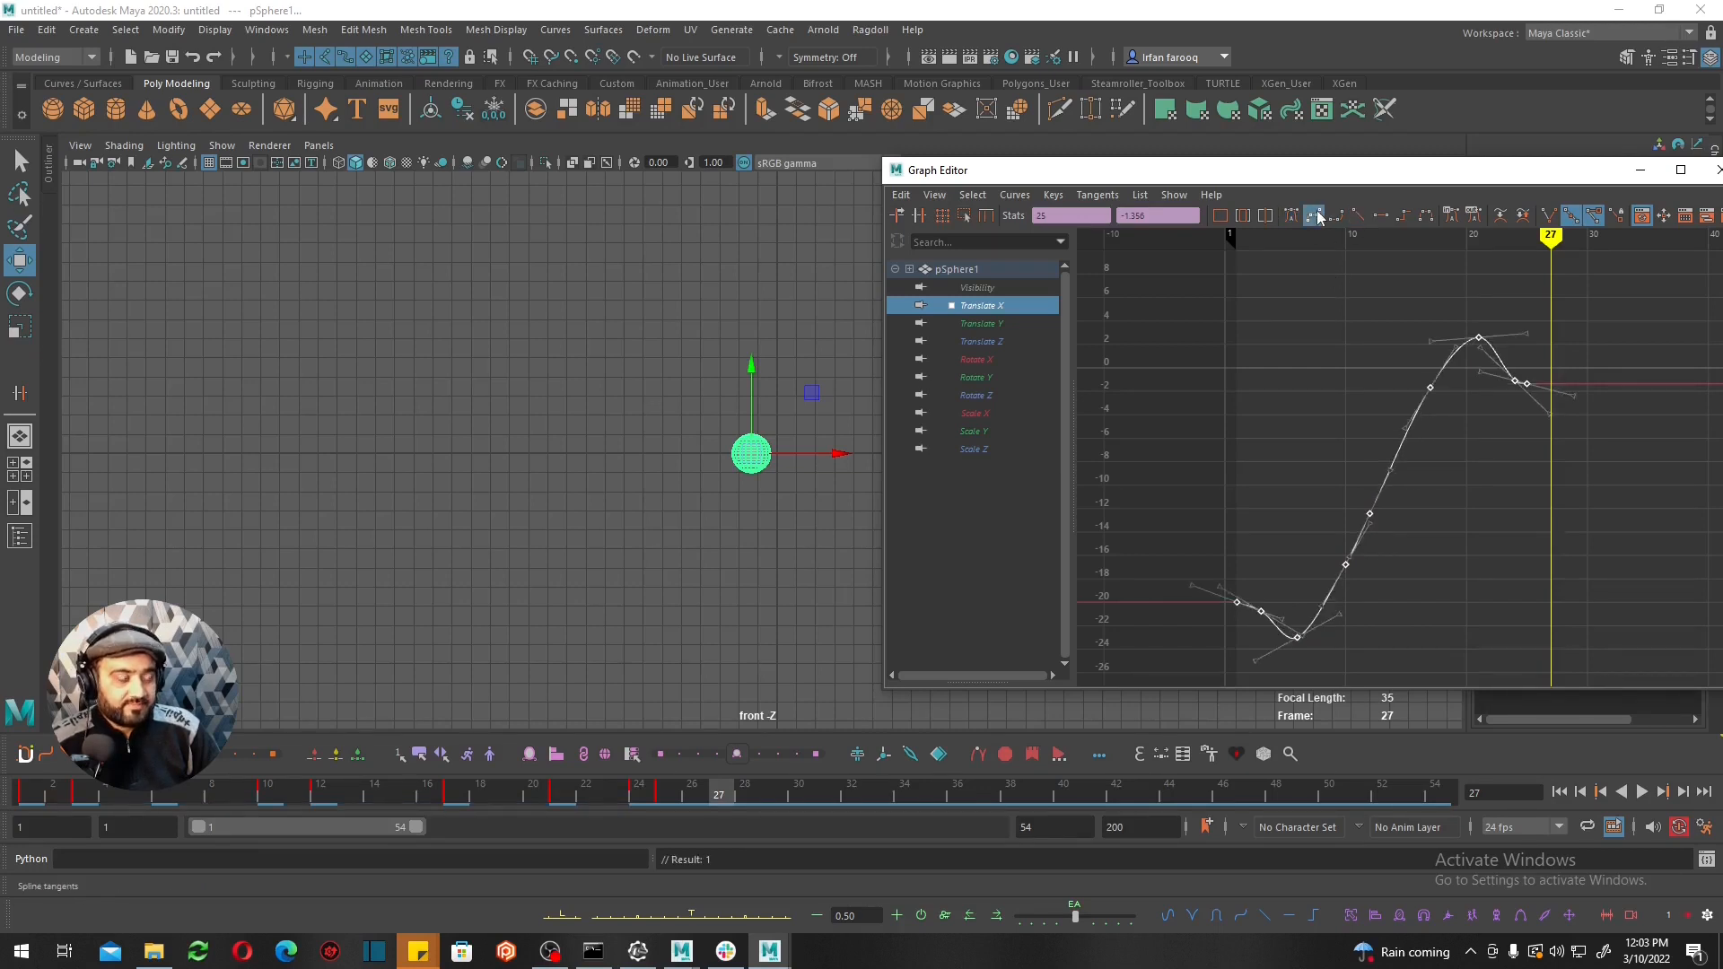
drag(1616, 262, 1157, 664)
click(1403, 218)
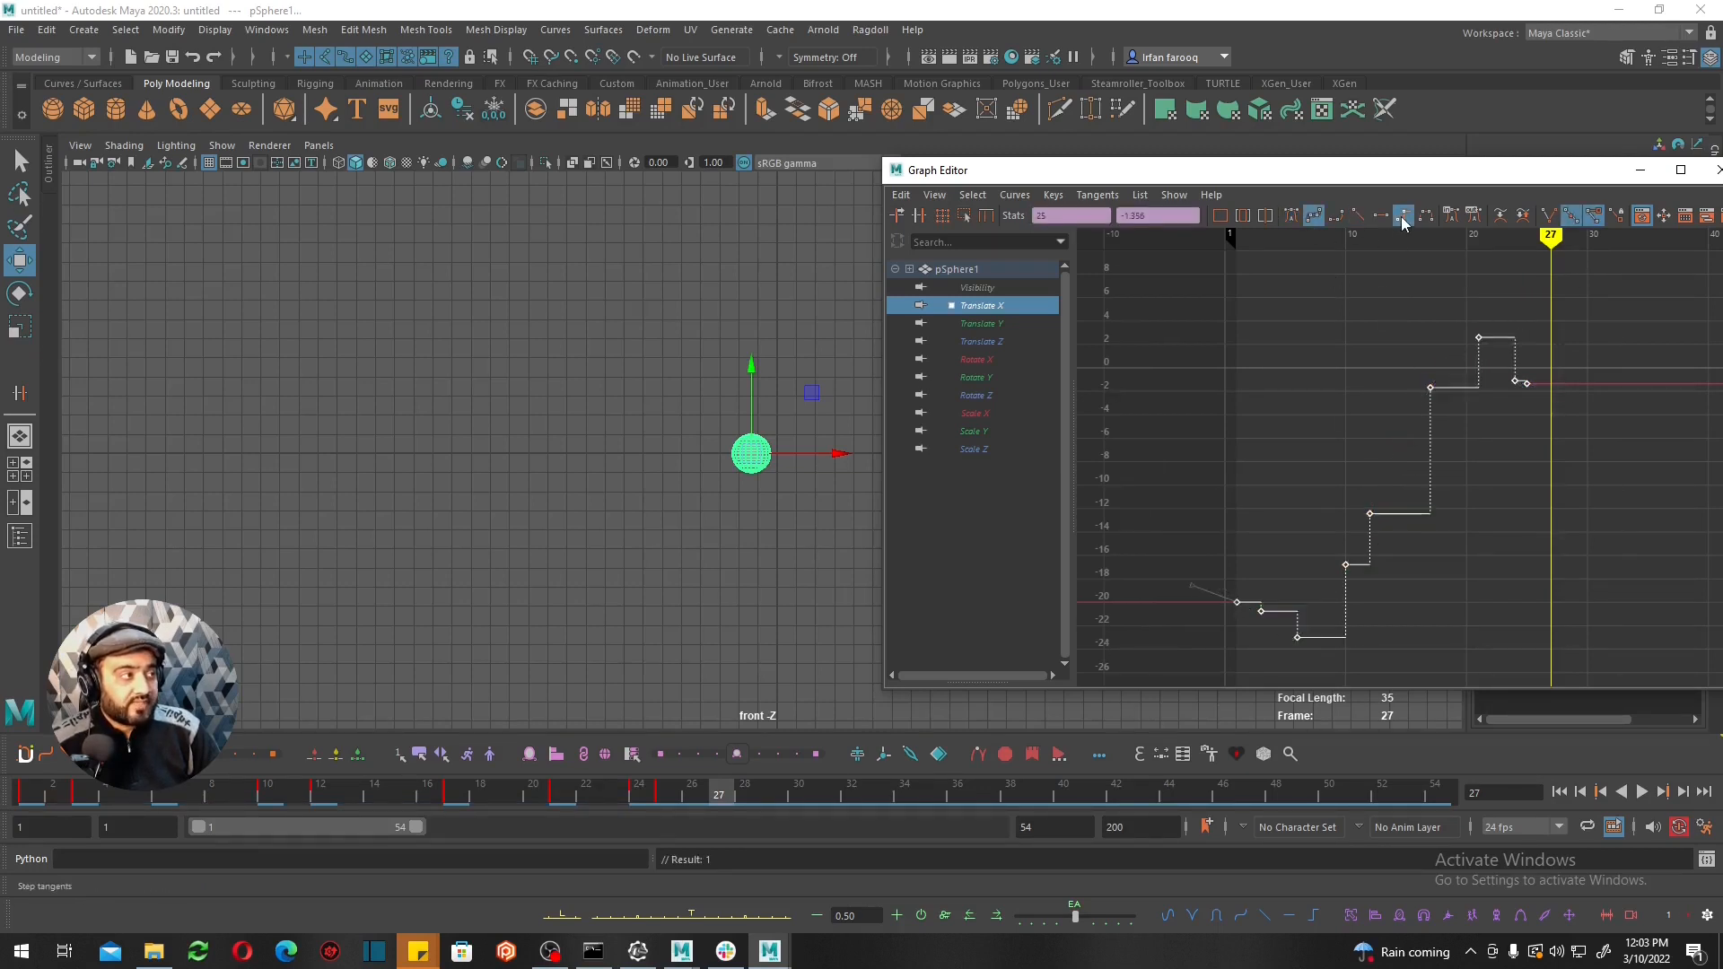
click(1381, 217)
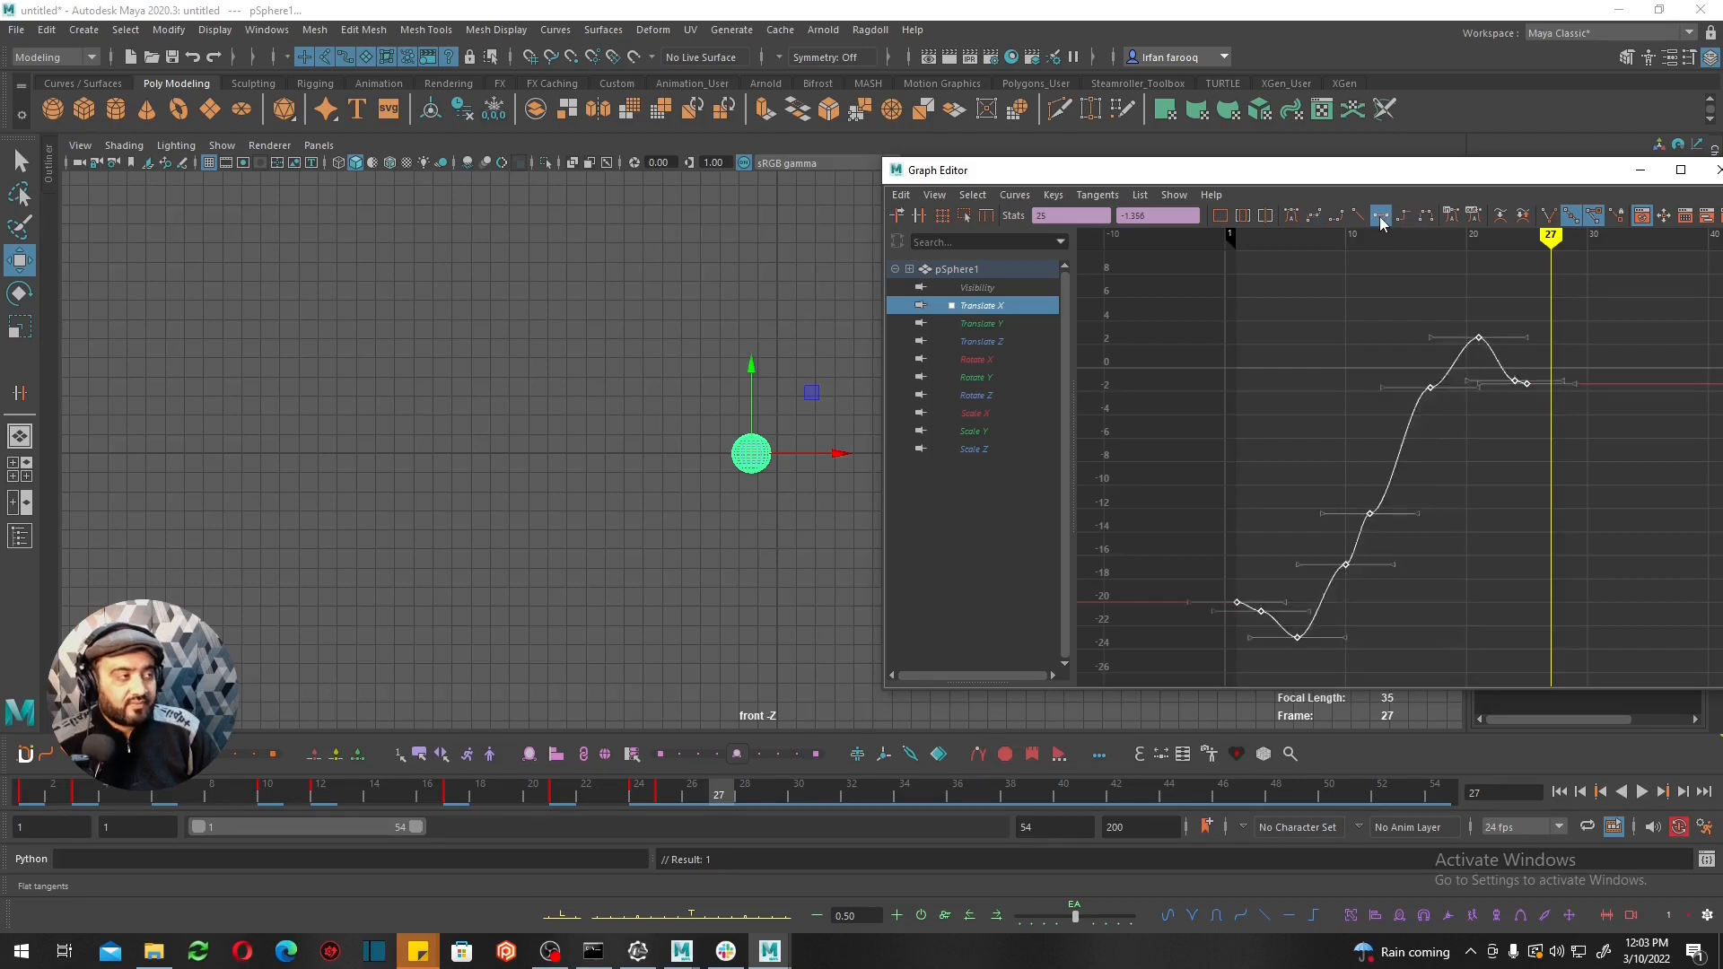
click(1486, 465)
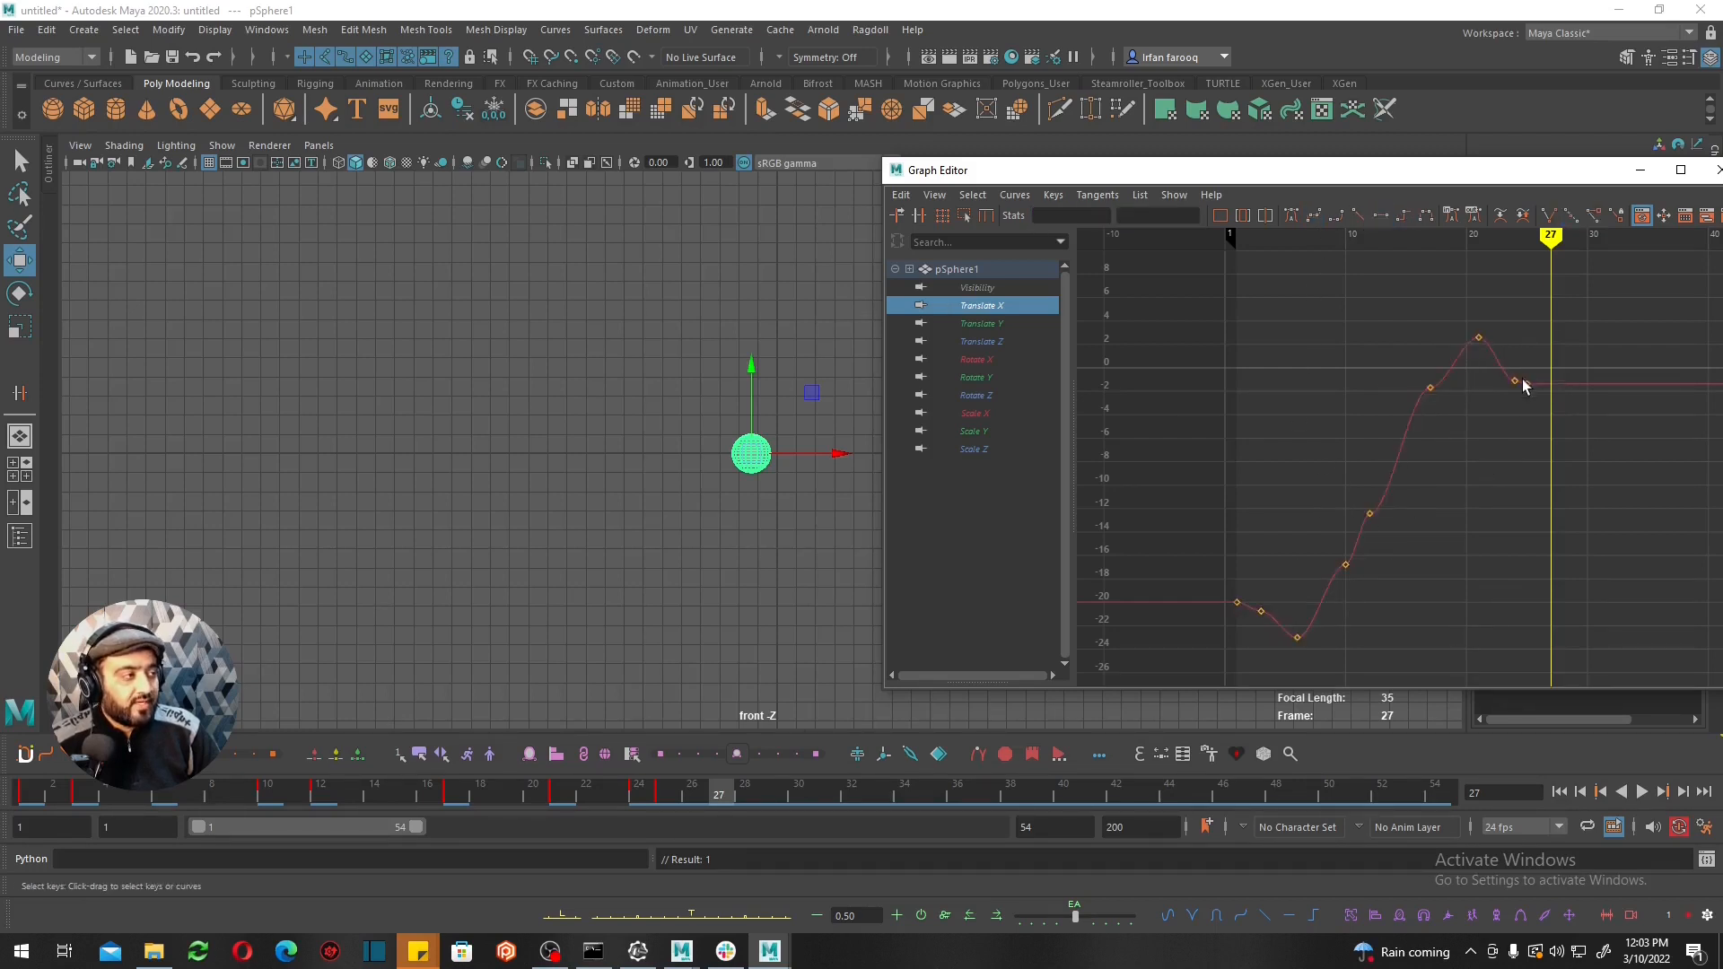
Change all Translate X keys to linear tangents and examine the curve around the frame 21 peak up close.
drag(1616, 262, 1138, 703)
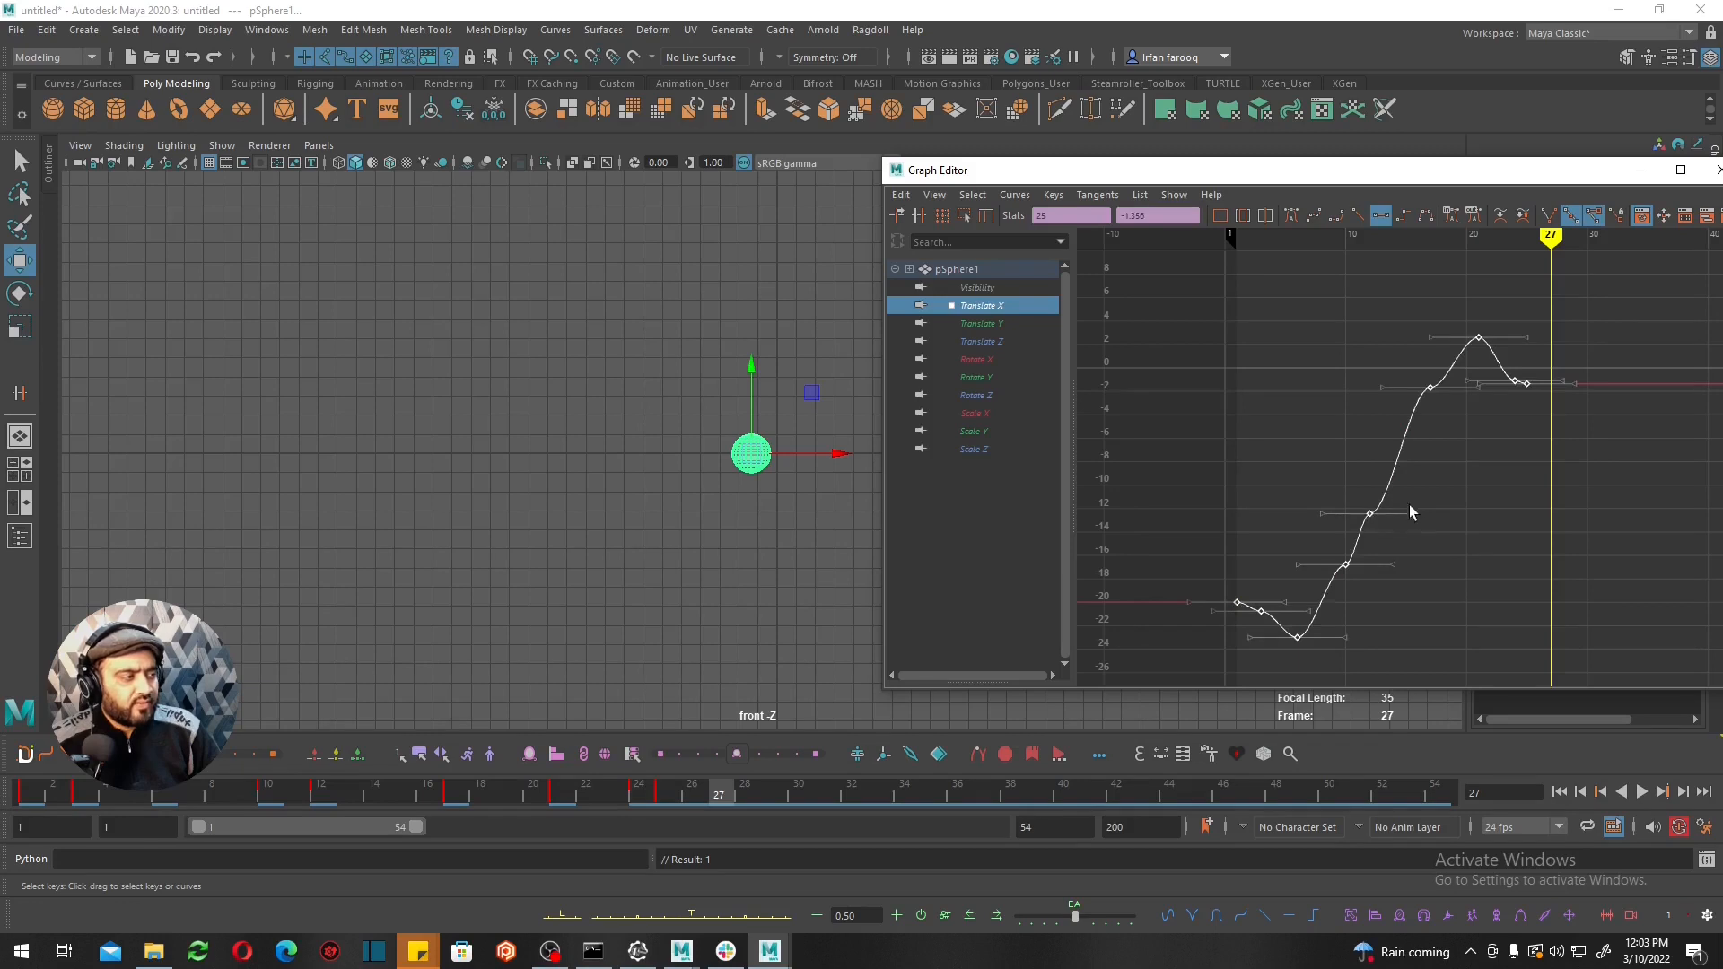
click(1358, 215)
click(1531, 456)
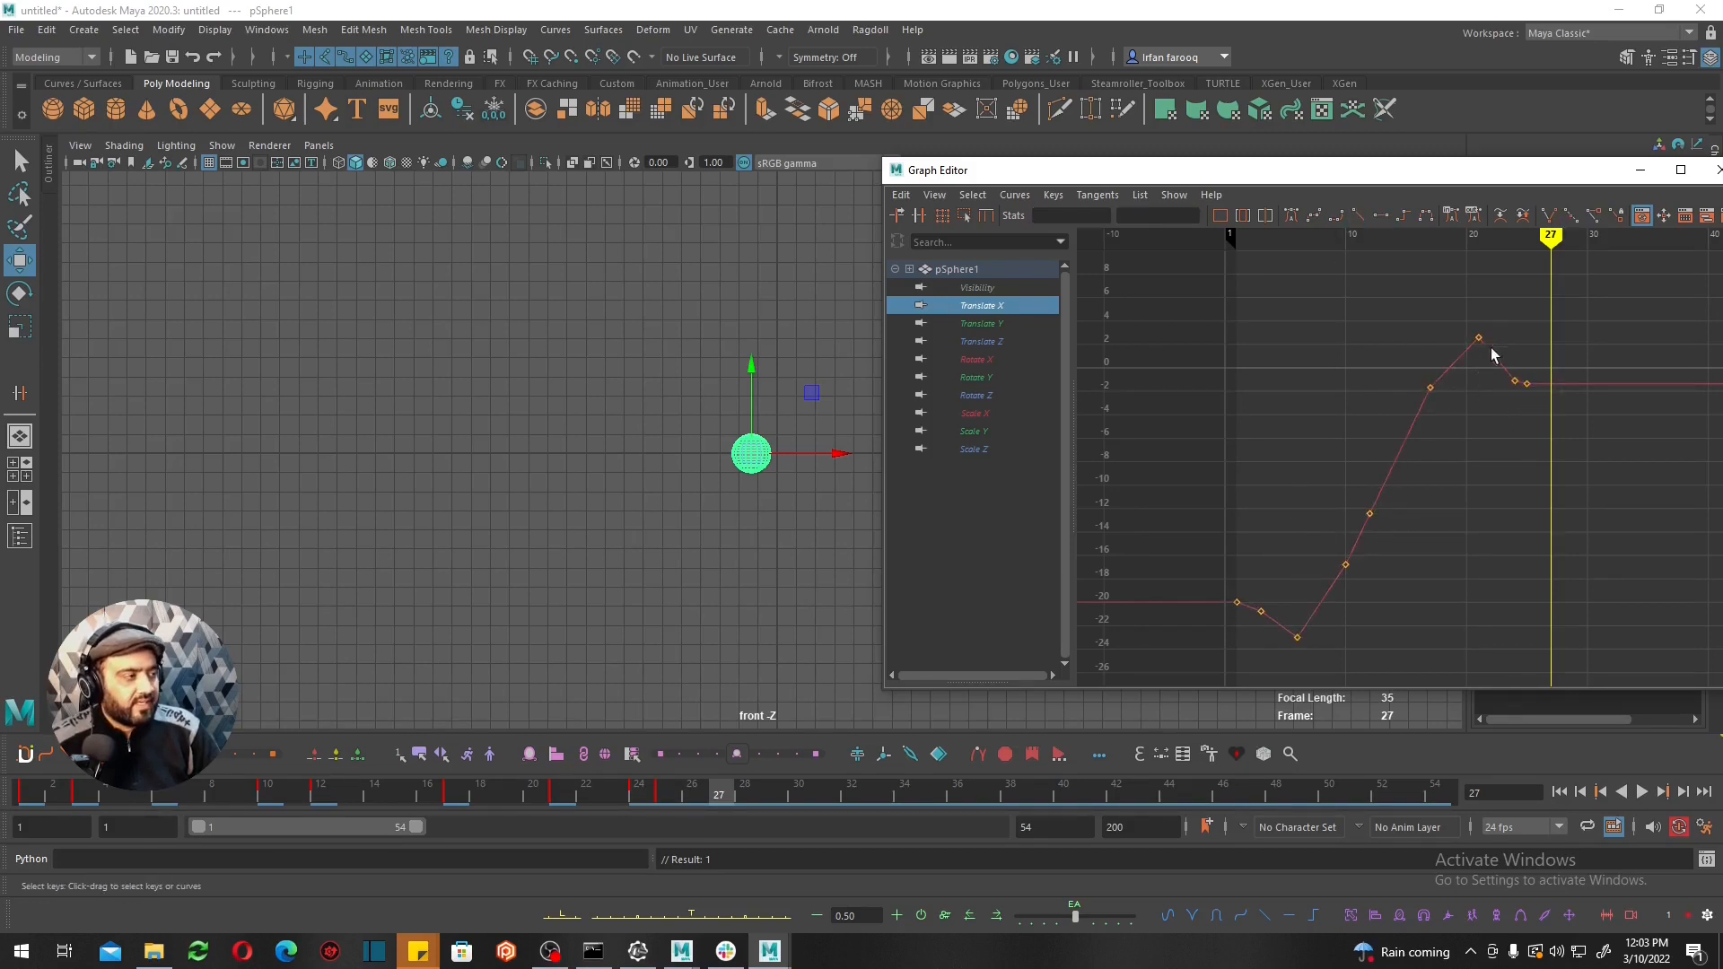
scroll(1441, 336, up, 4)
alt+middle_drag(1472, 350, 1318, 567)
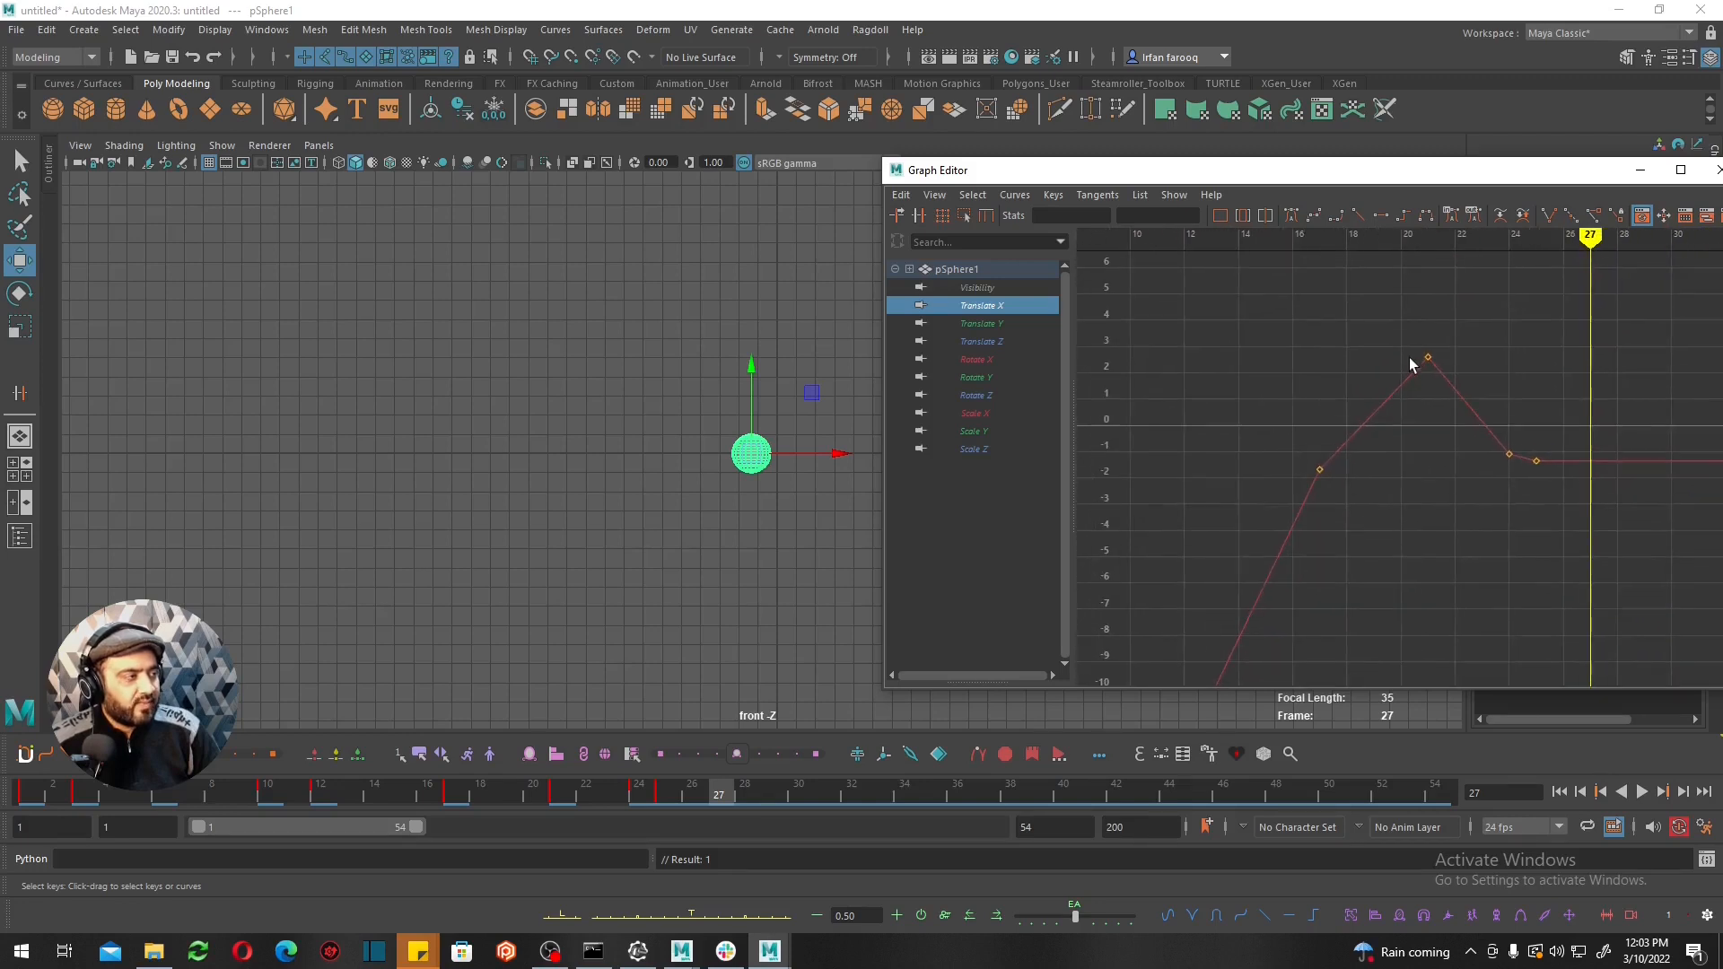
key(w)
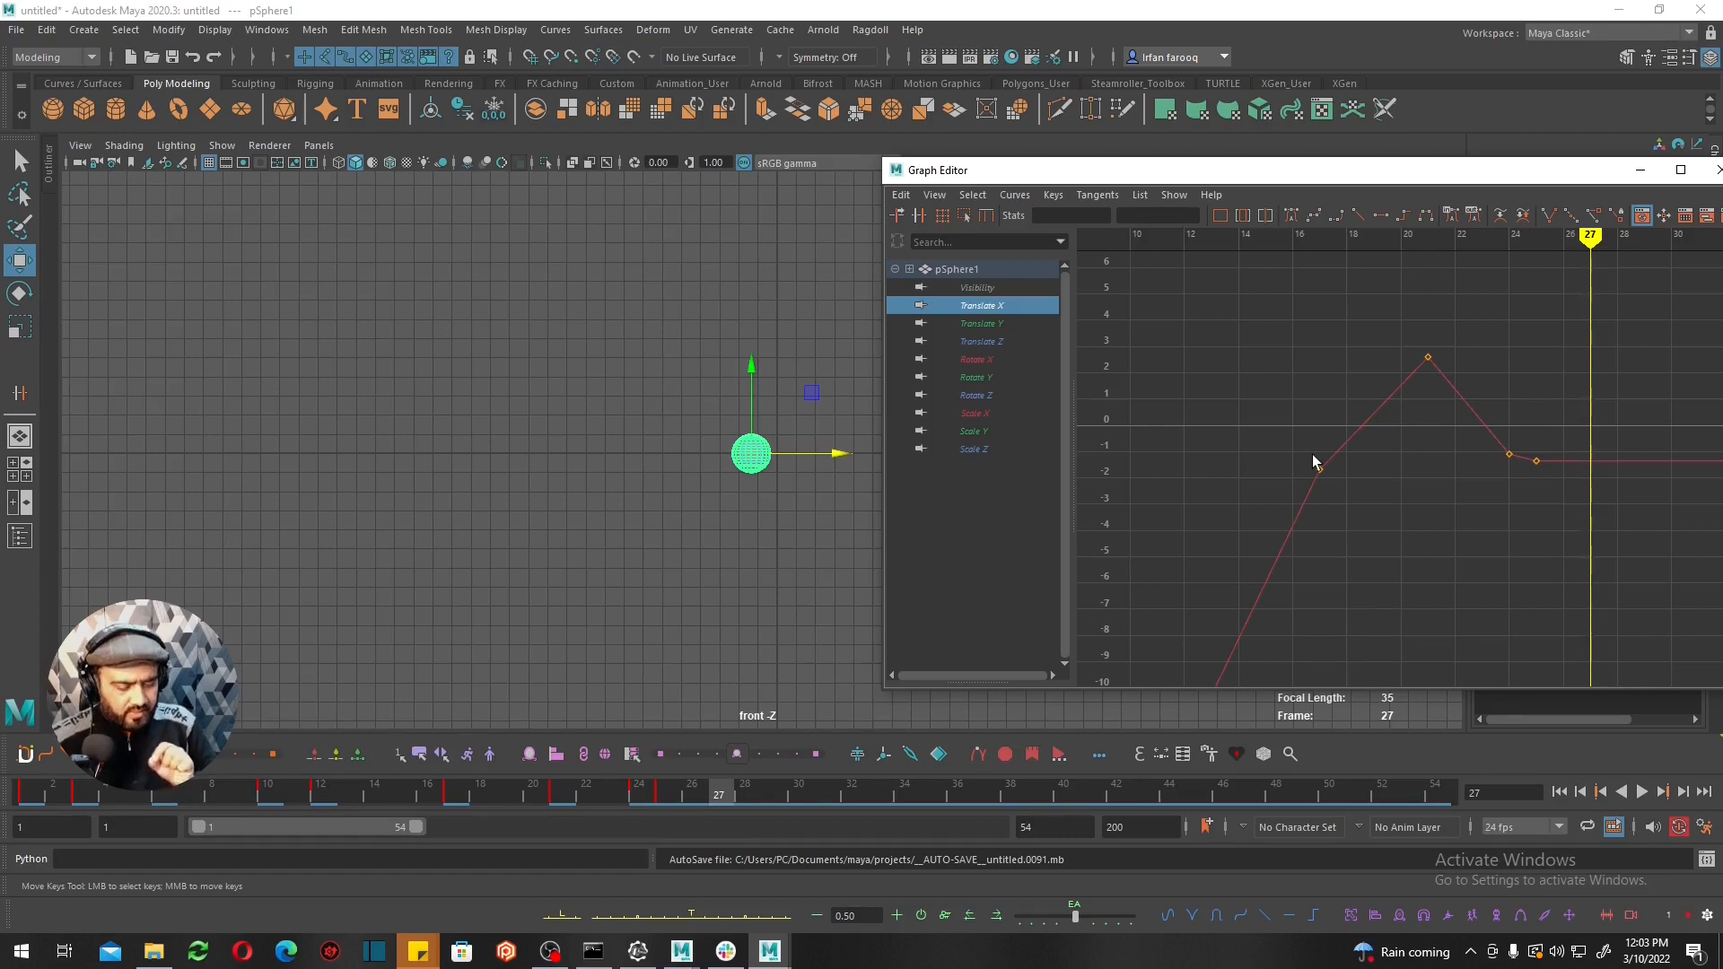
Select the Translate X keys at frames 17 and 21, followed by the whole curve, to examine the smooth tangents.
drag(1554, 314, 1108, 713)
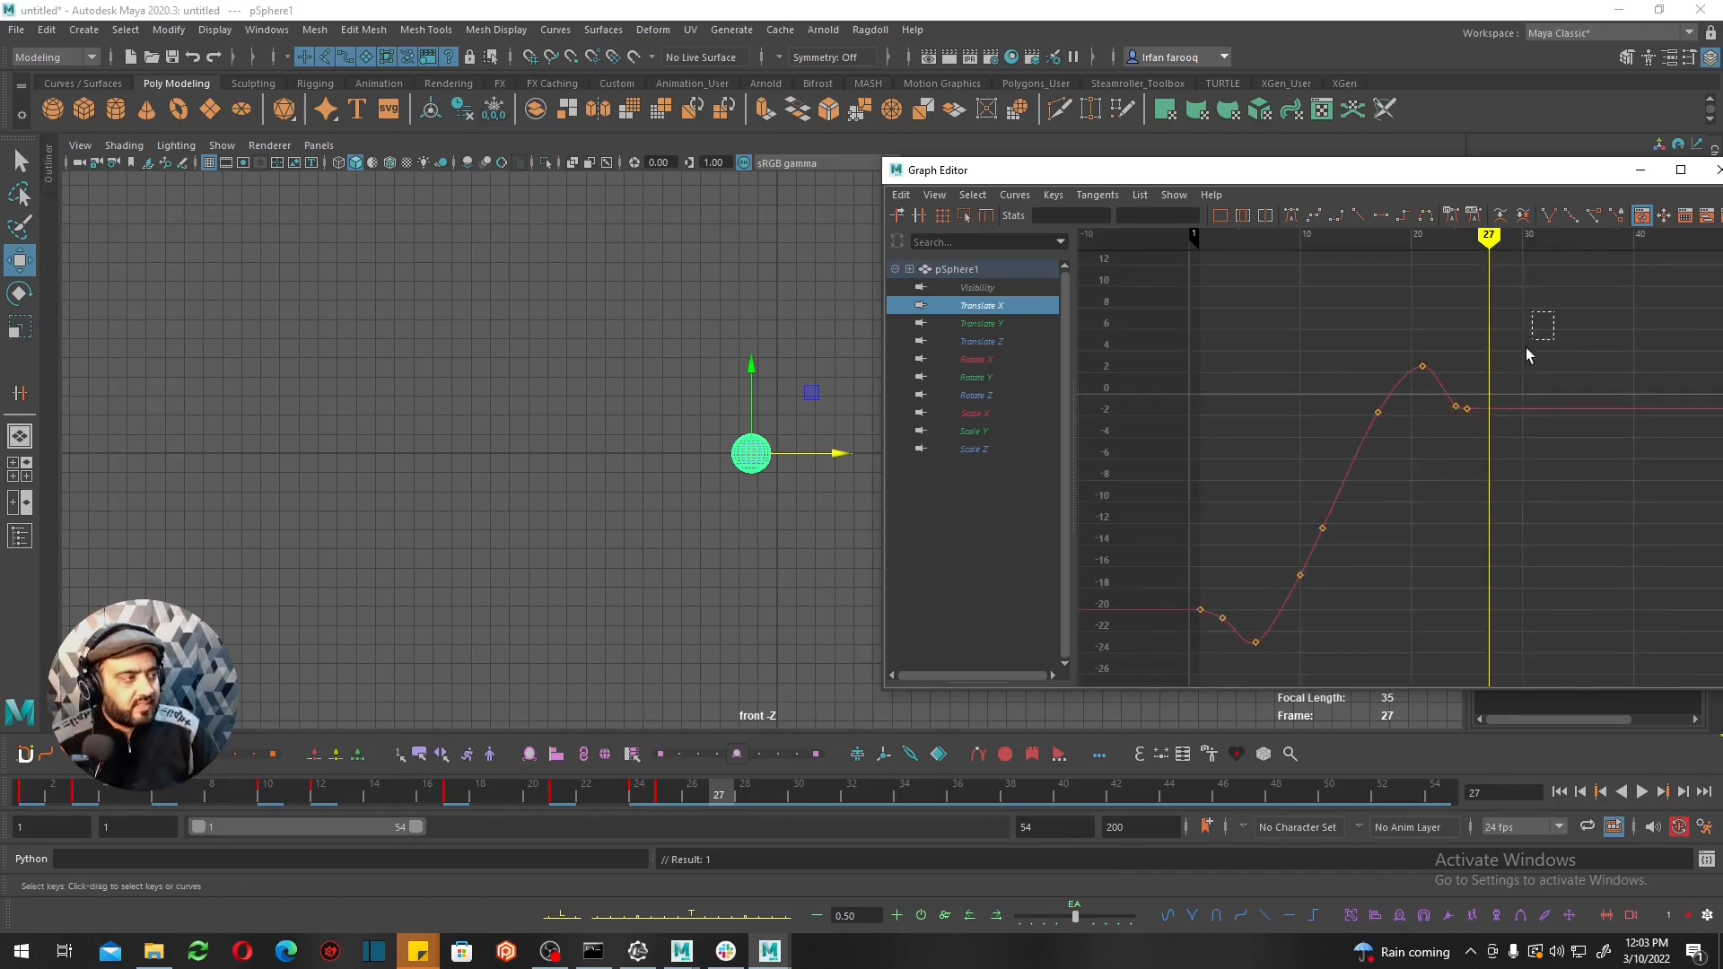
click(1402, 358)
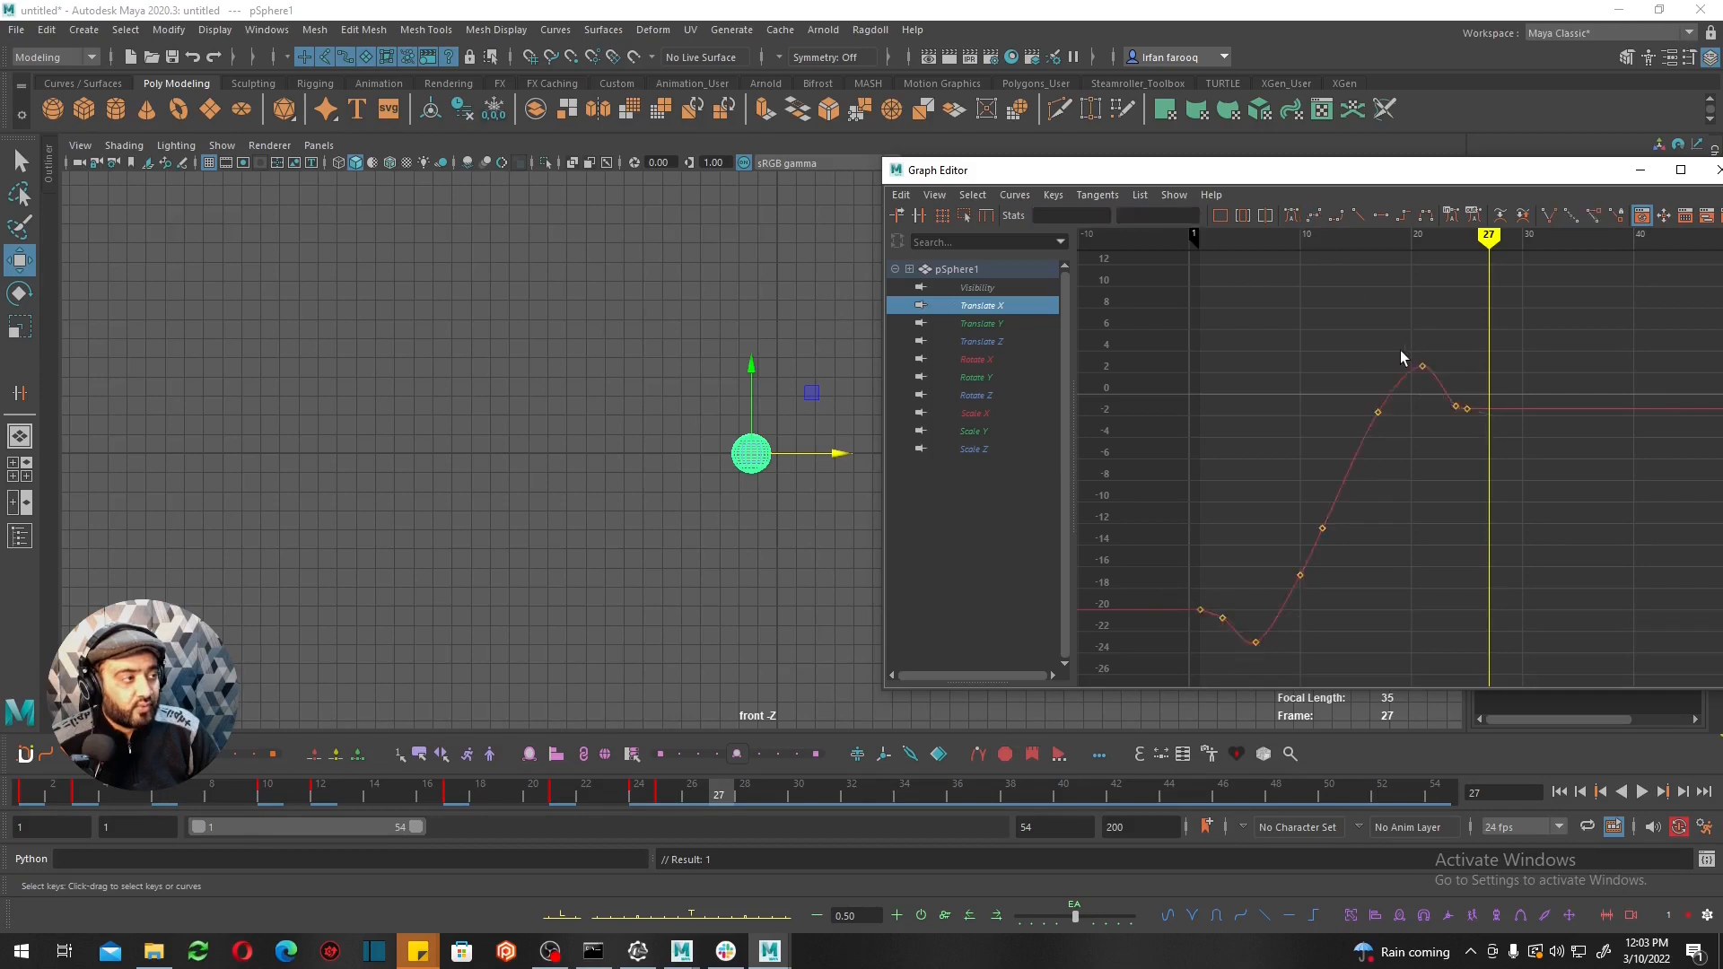
drag(1349, 388, 1407, 469)
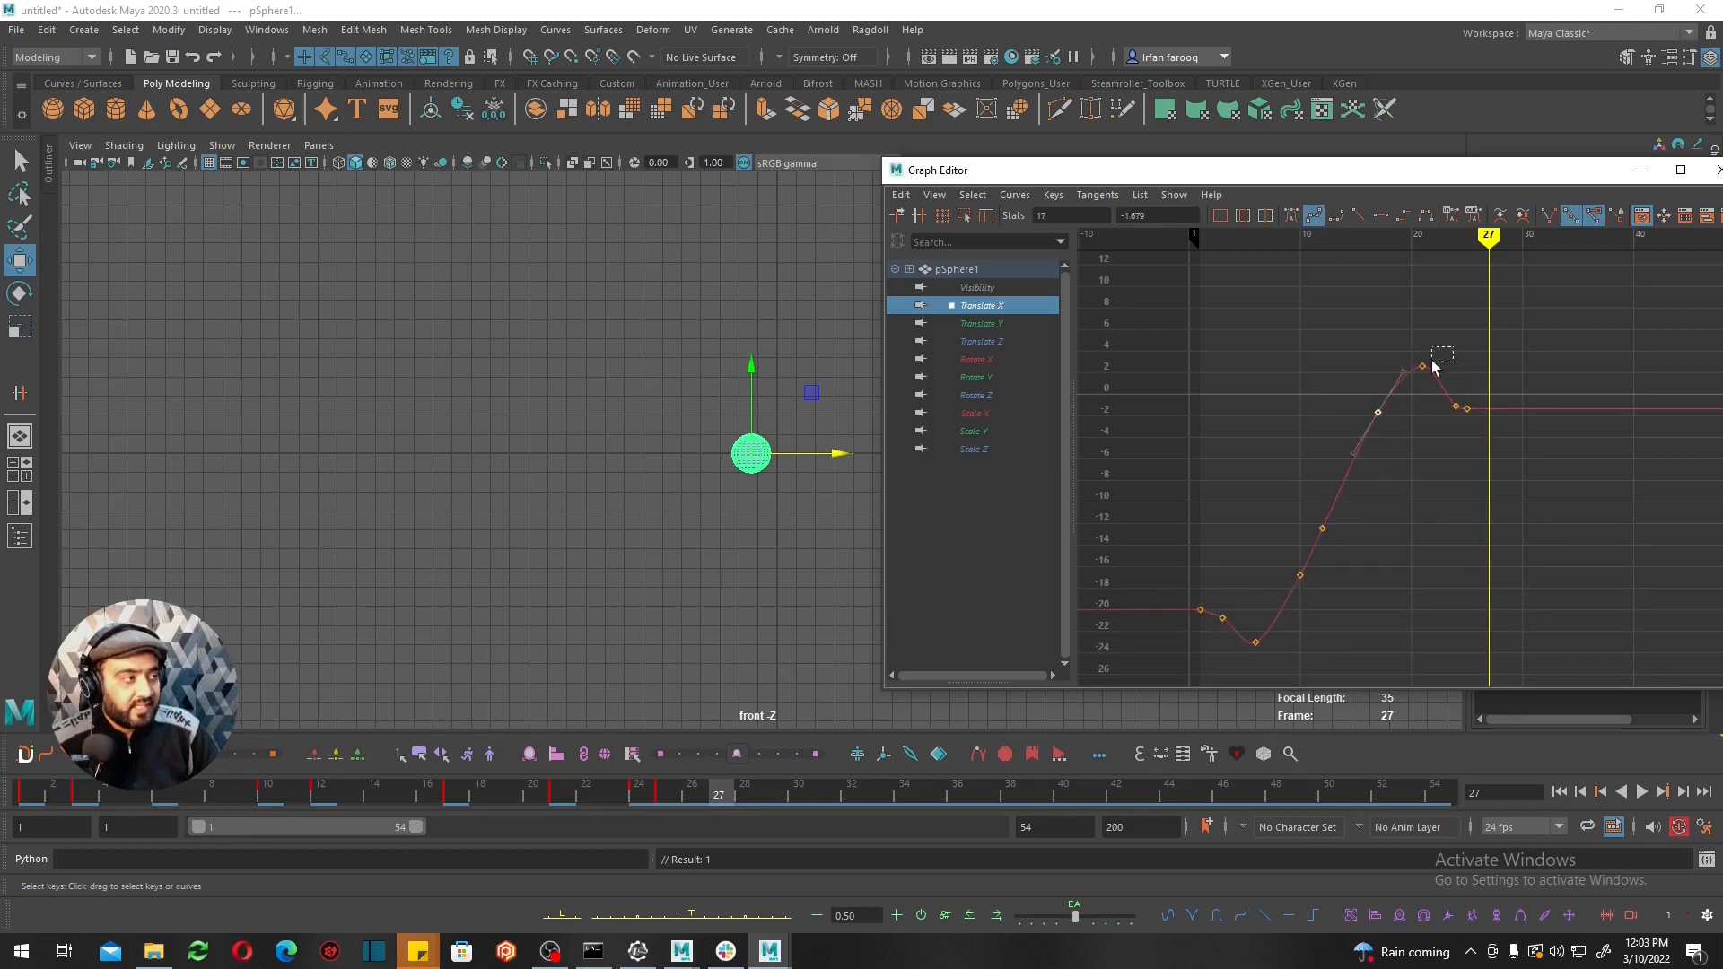
drag(1433, 366, 1432, 367)
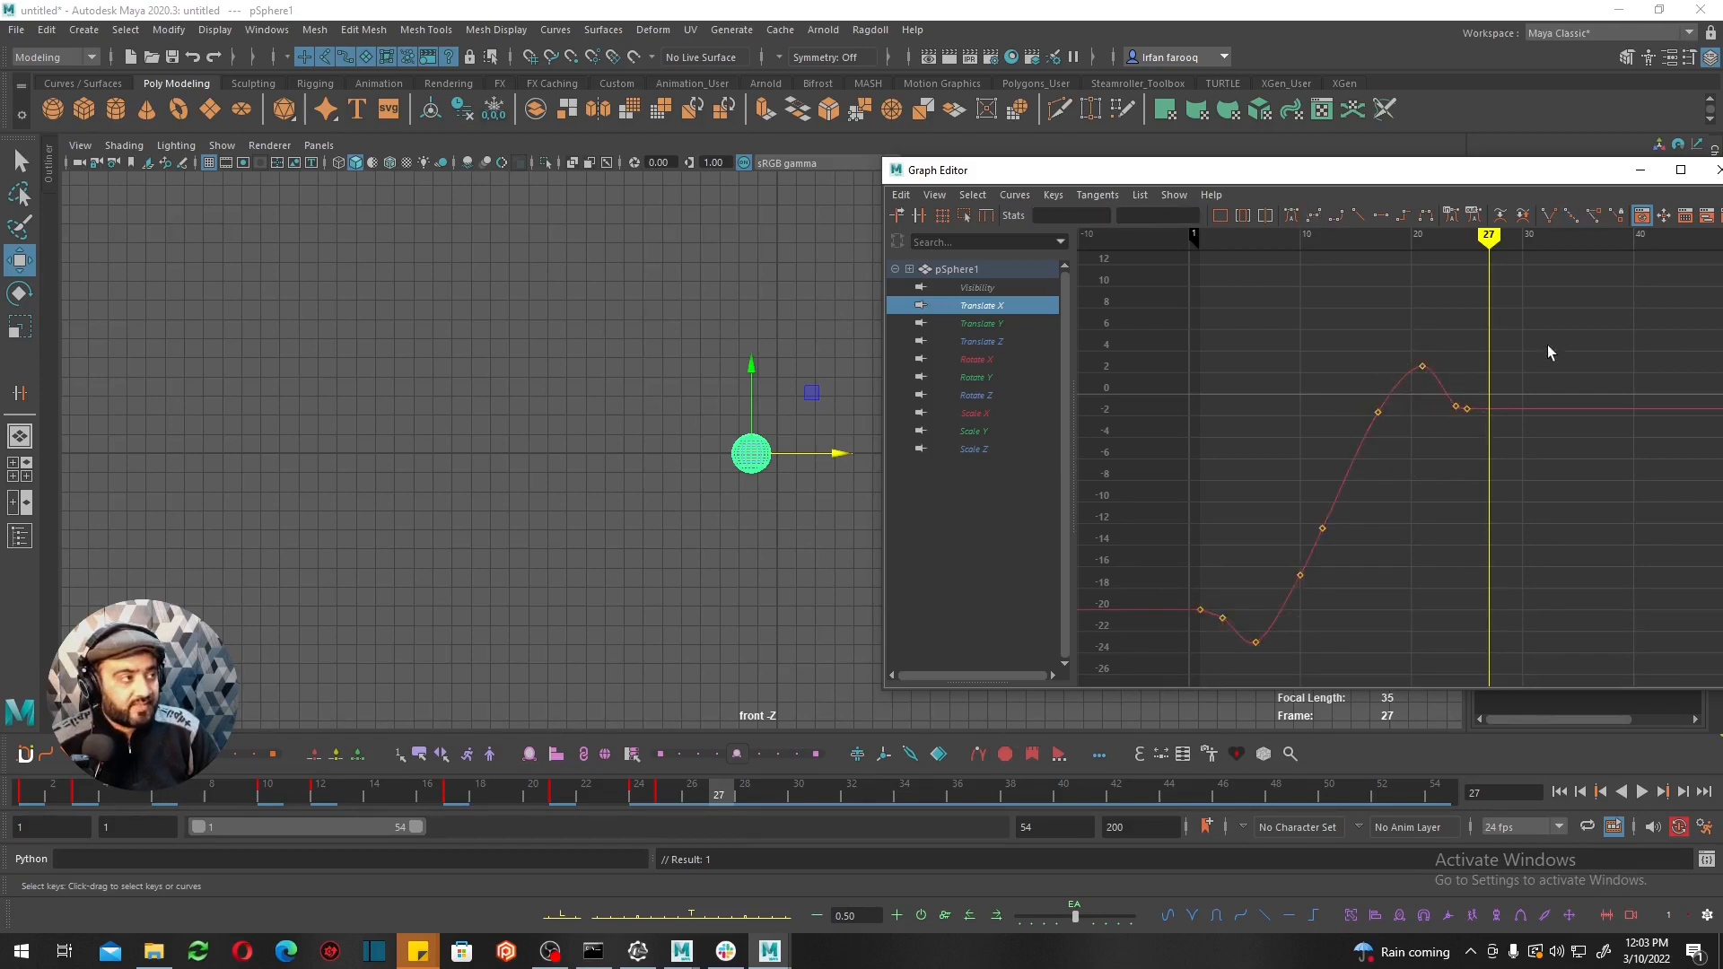
drag(1566, 336, 1106, 714)
drag(1569, 277, 1124, 666)
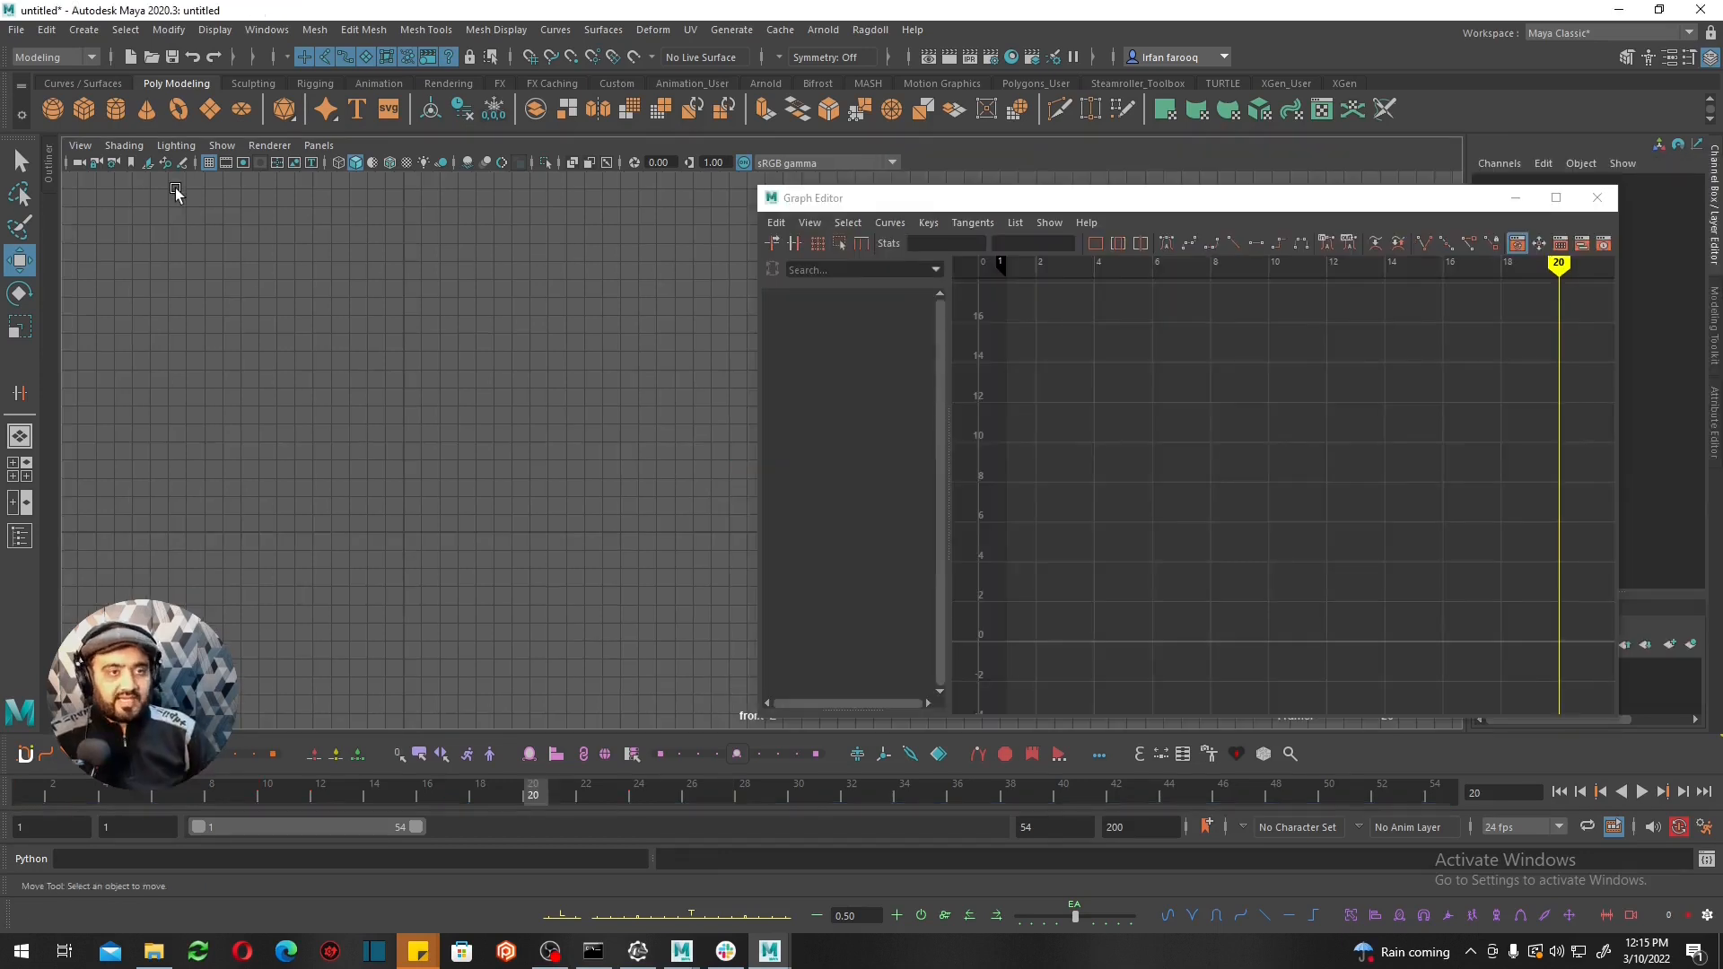
Create a polygon sphere at the origin and key it at frame 1.
click(52, 108)
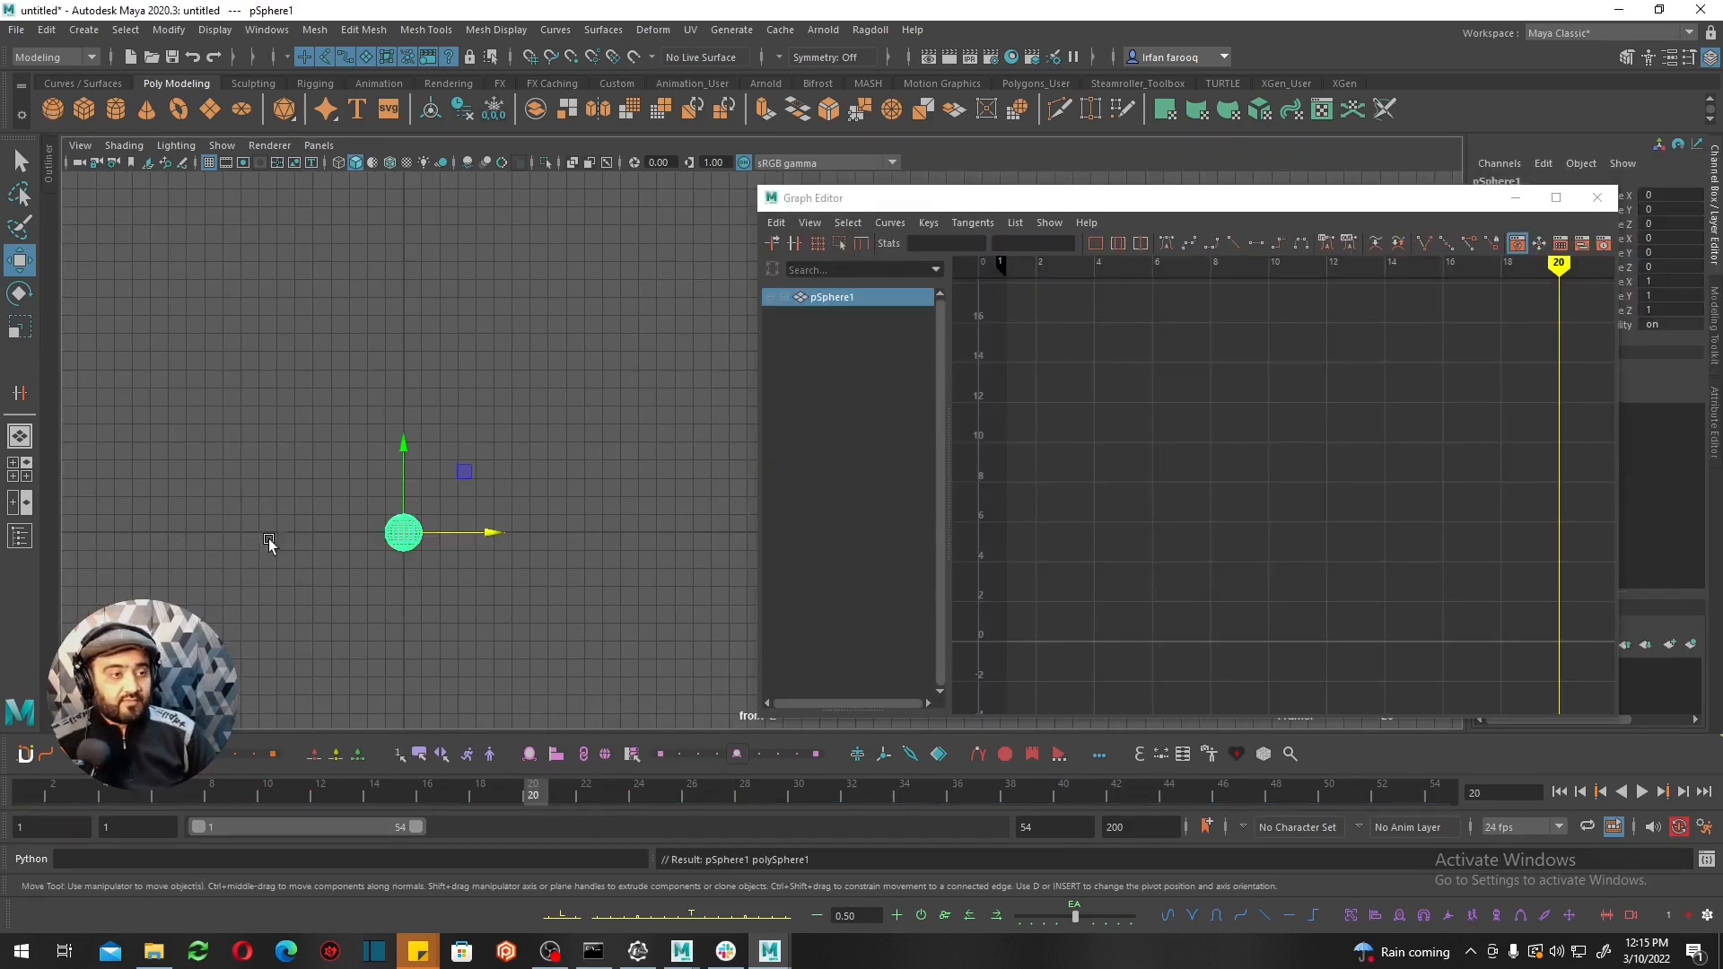
key(s)
key(ctrl+z)
drag(212, 793, 357, 790)
key(s)
Key the sphere at about X 6.6, Y 10.57 on frame 13 and at about X 11.66, Y 1.04 on frame 24.
drag(404, 533, 519, 345)
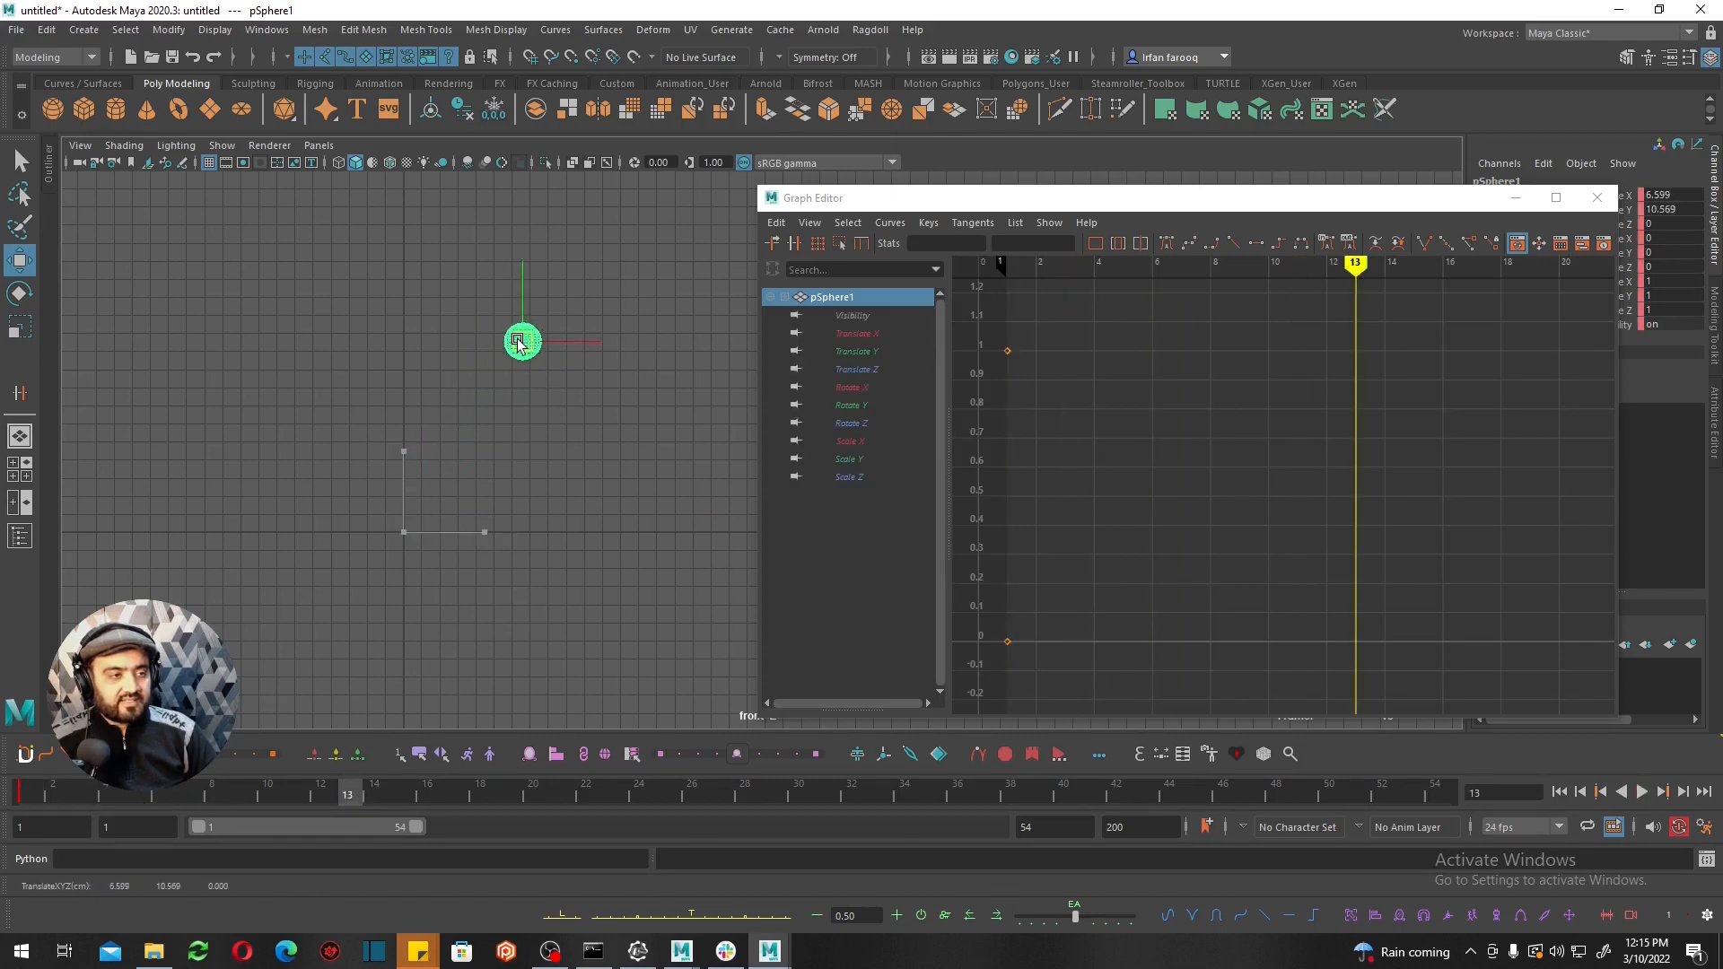
key(s)
drag(407, 792, 642, 793)
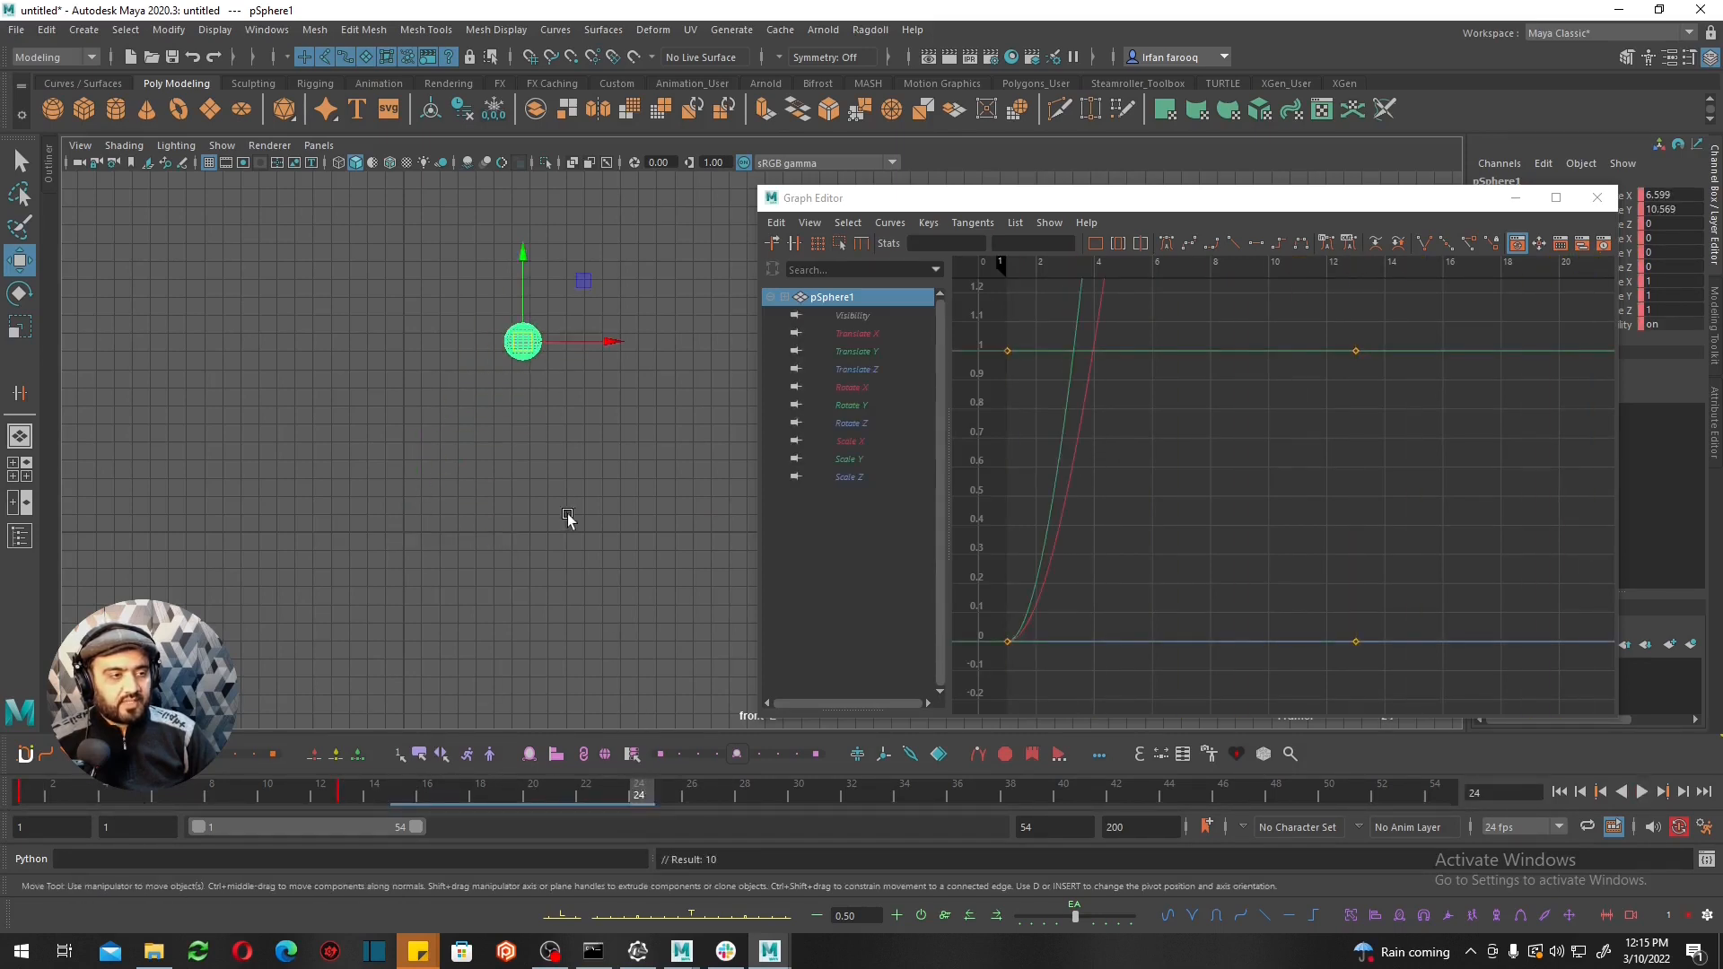
middle_drag(568, 519, 659, 691)
key(s)
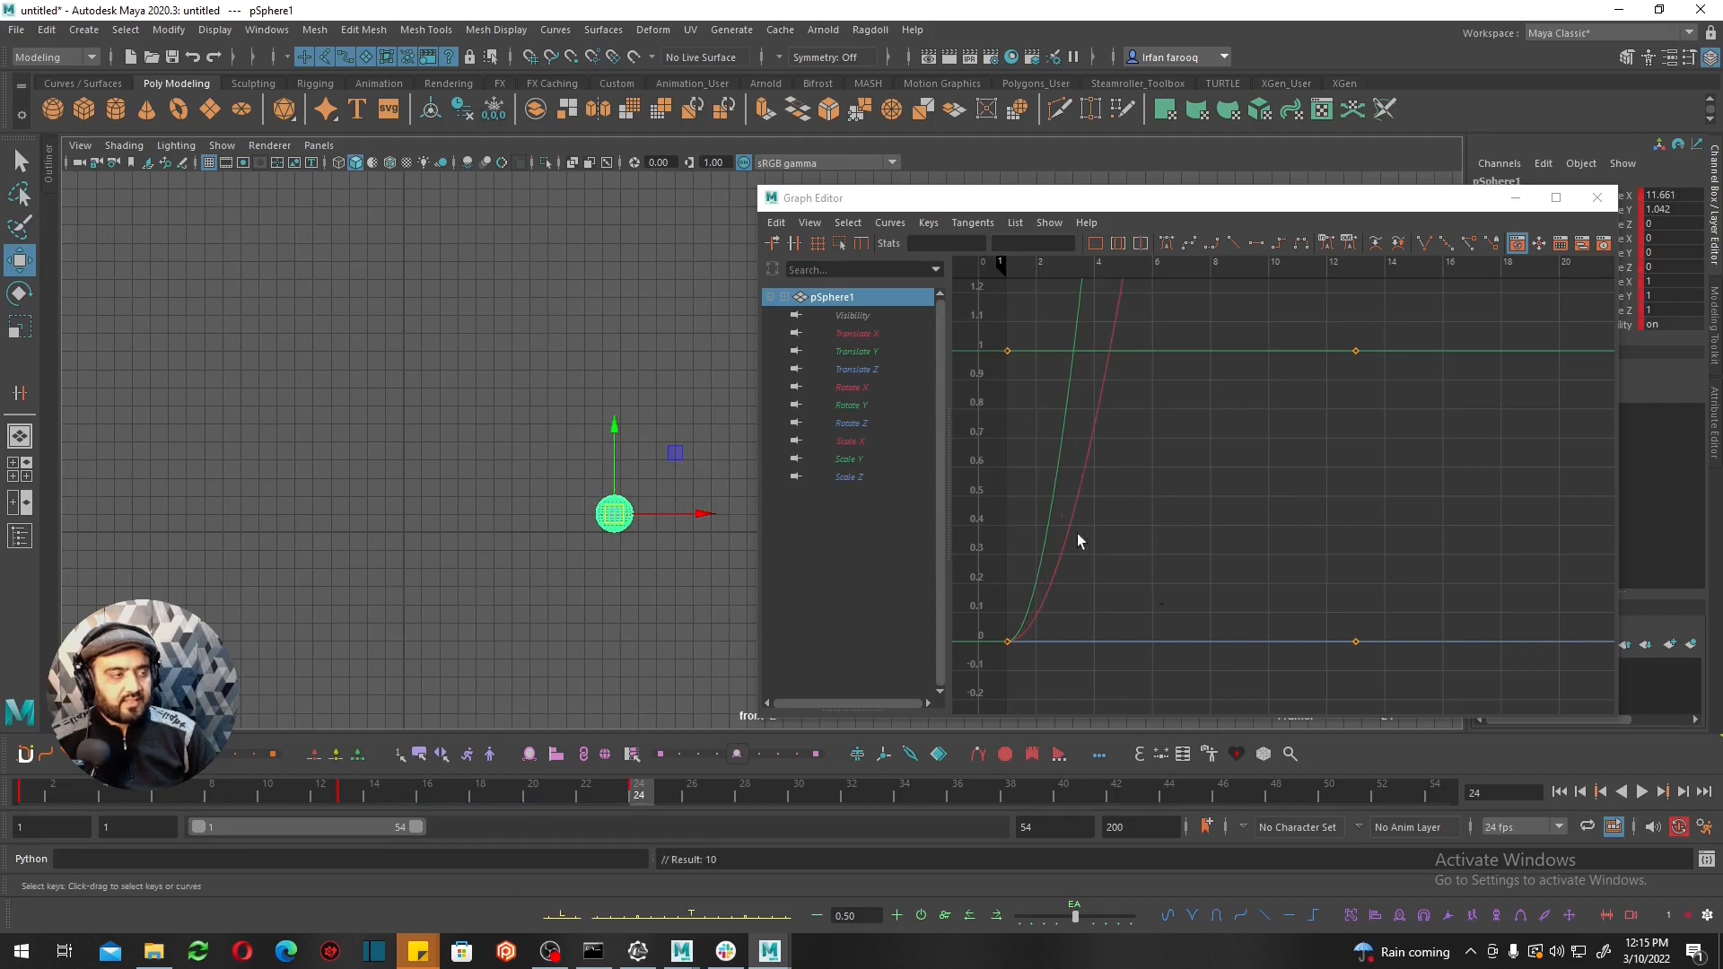
Display only the Translate Y curve, set all its keys to linear tangents and reselect the sphere.
click(860, 357)
key(f)
scroll(1244, 493, down, 5)
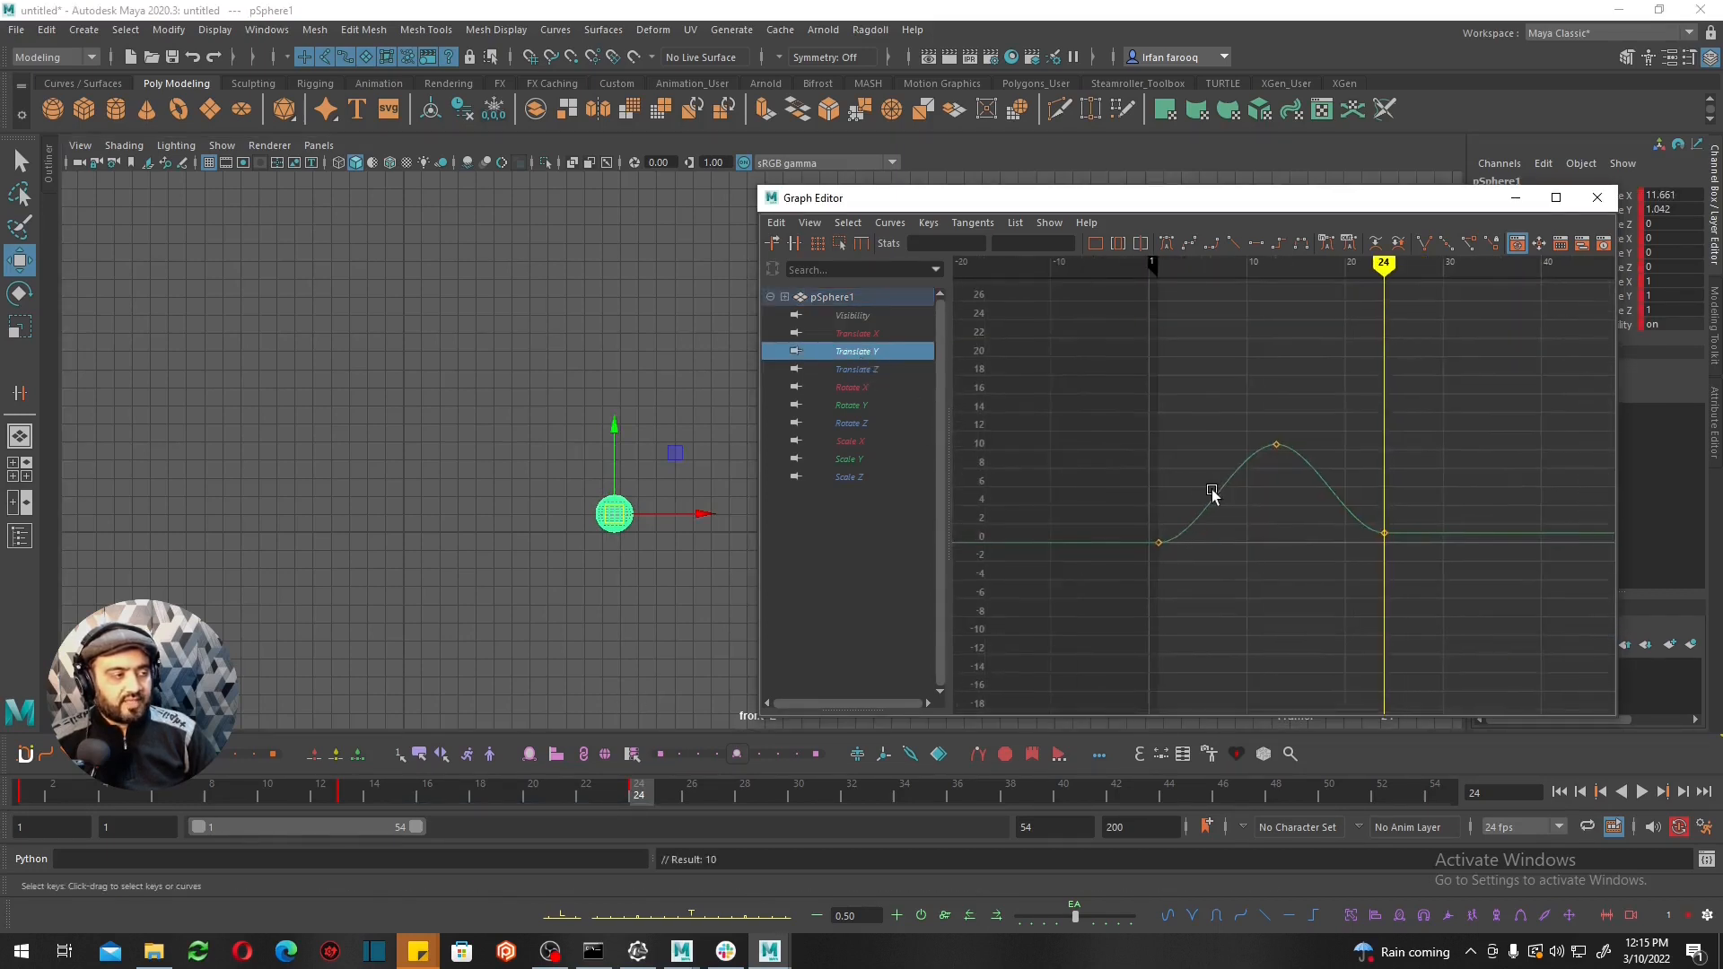
scroll(1232, 491, up, 3)
drag(1489, 382, 977, 692)
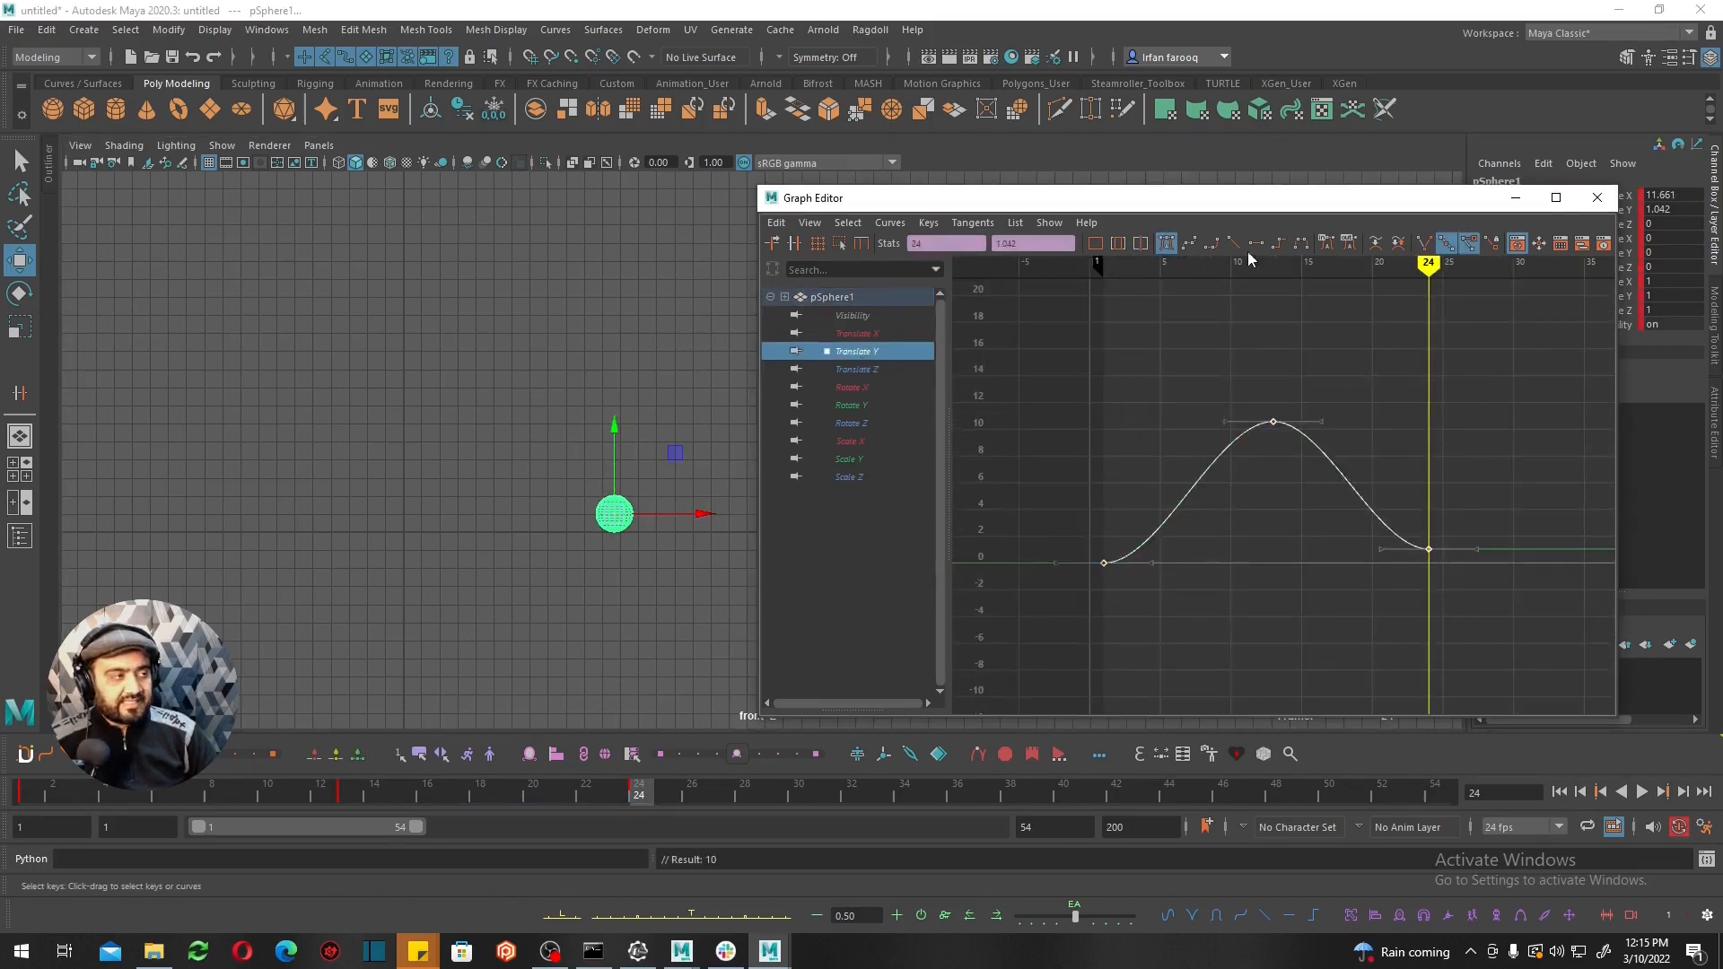
click(1234, 244)
click(688, 545)
click(601, 504)
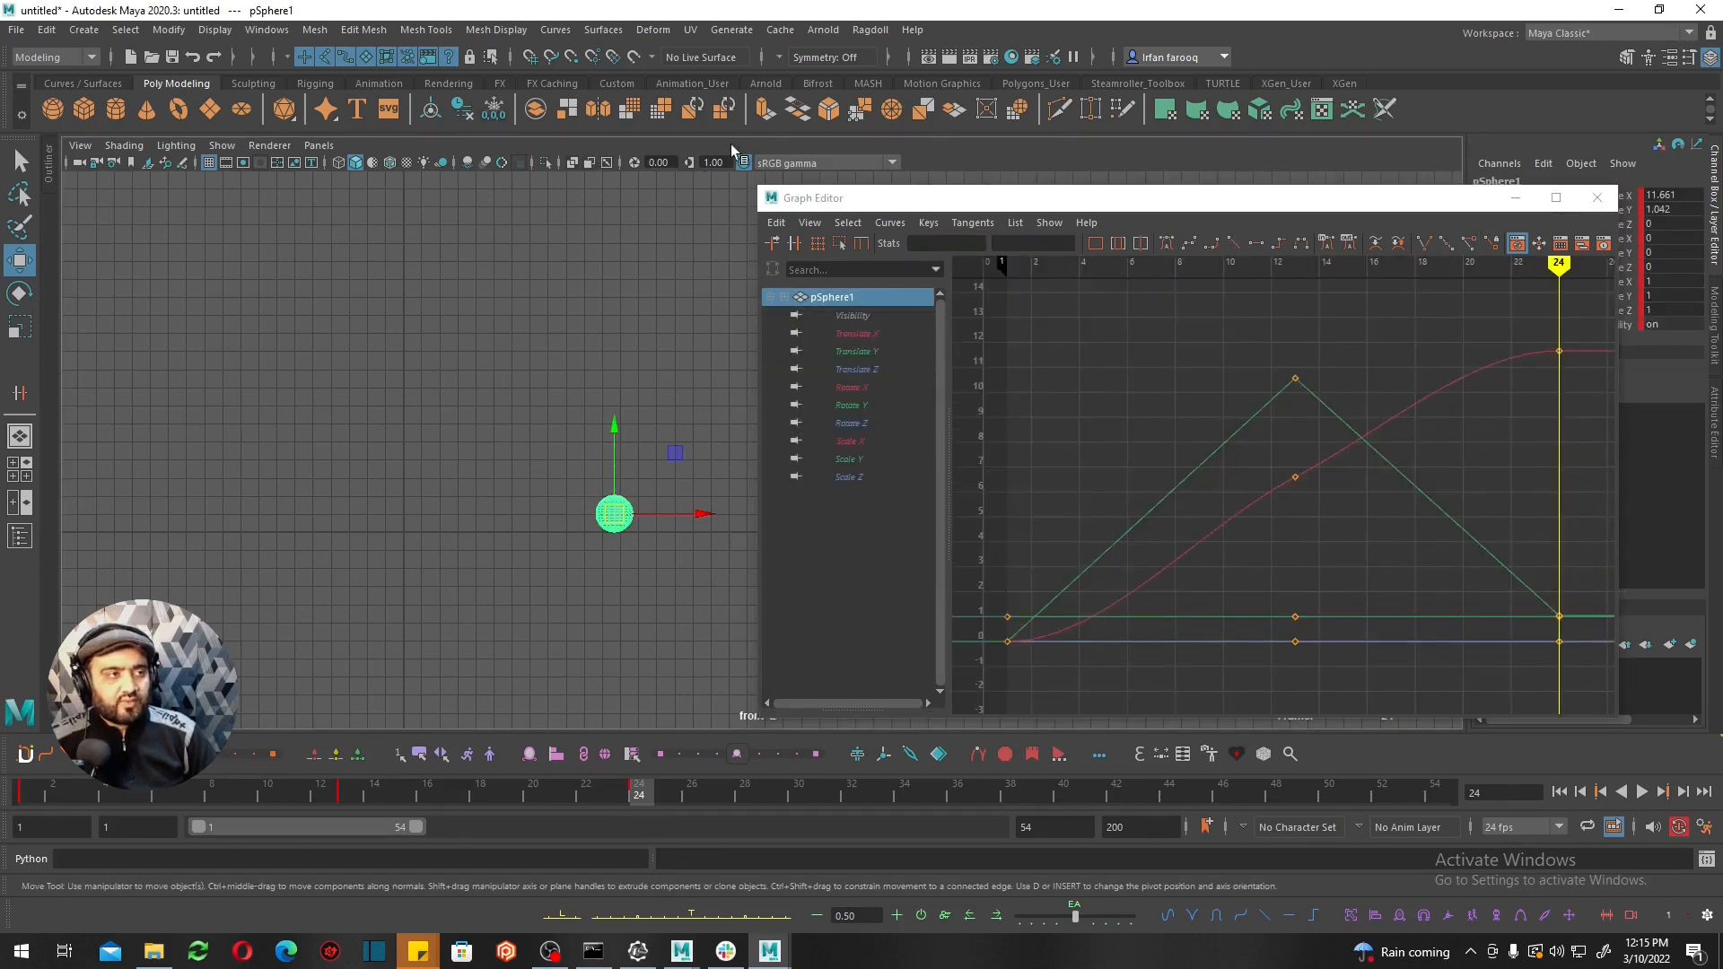
Create an editable motion trail for the sphere and scrub to frame 13.
click(361, 83)
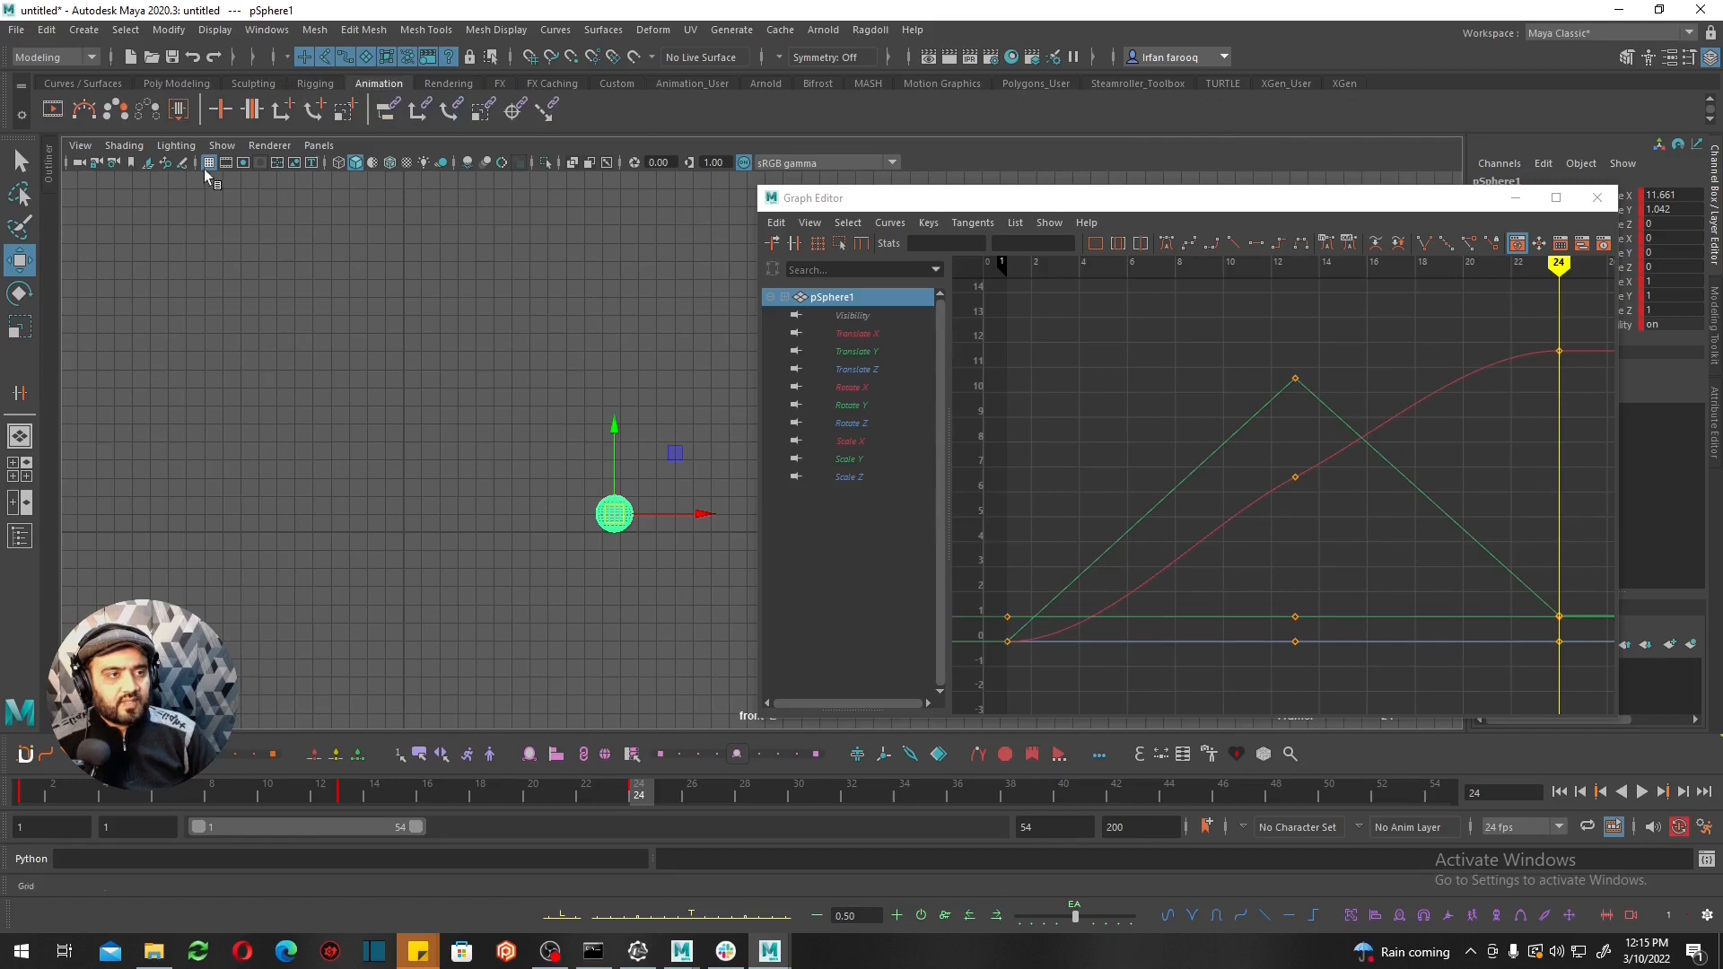
click(90, 106)
mouse_move(534, 790)
mouse_down()
mouse_move(27, 772)
mouse_move(337, 742)
mouse_up()
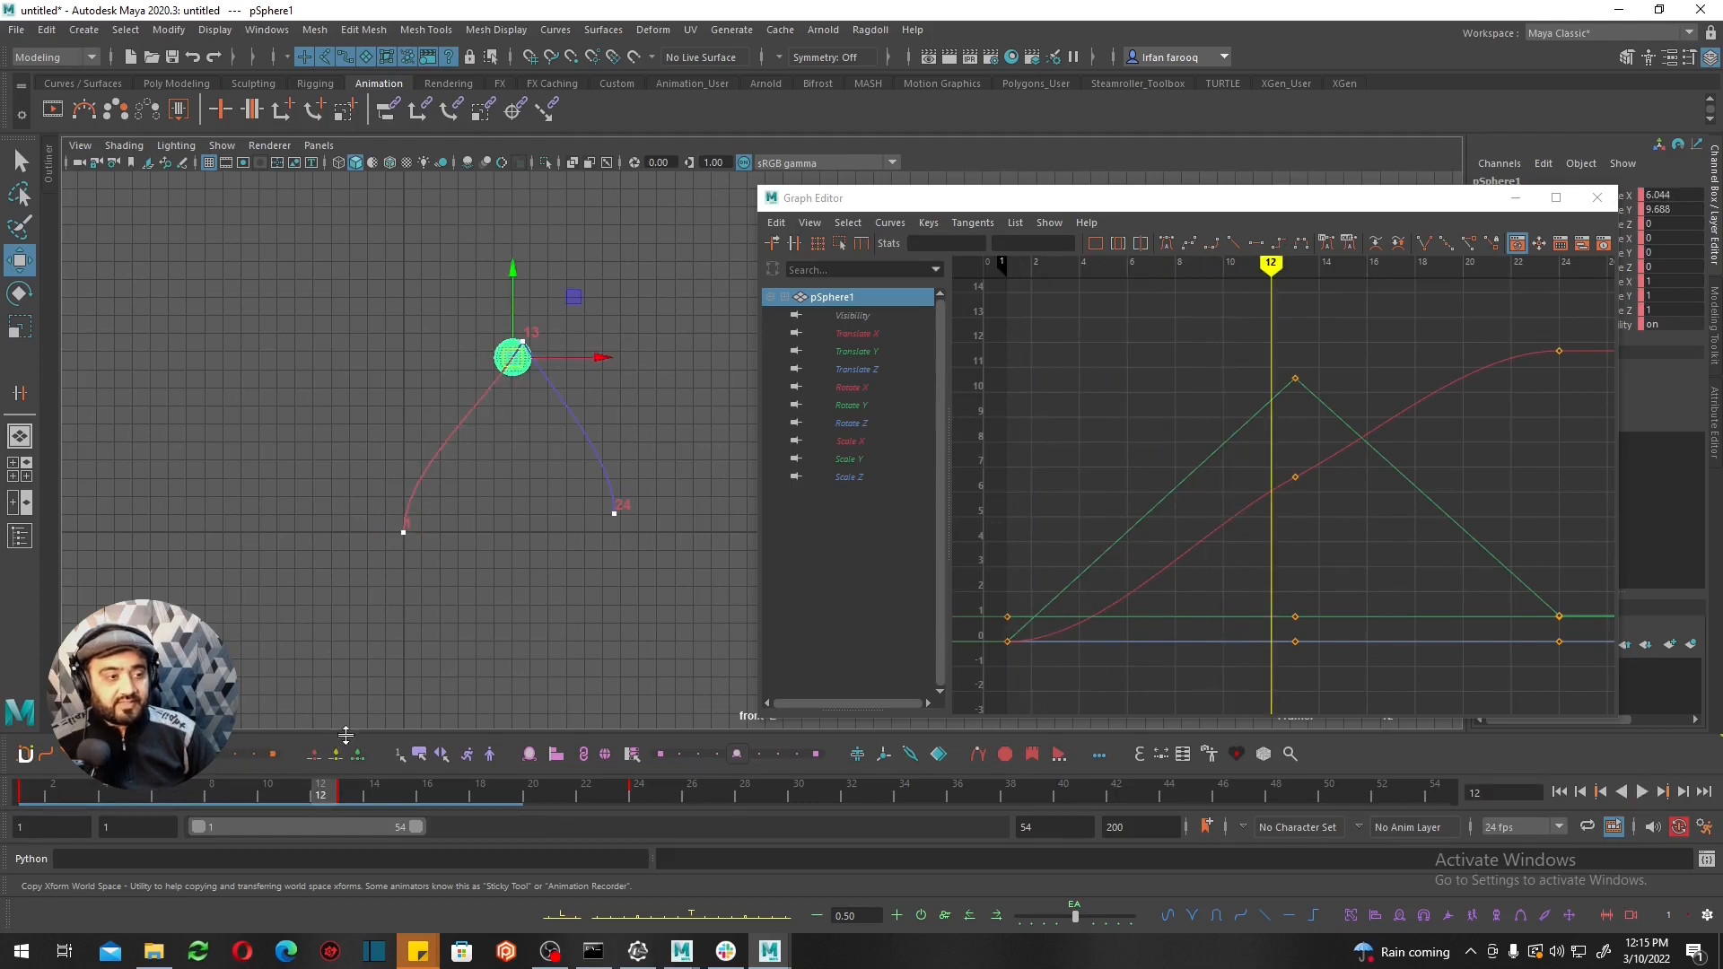
click(351, 791)
Isolate the Translate Y curve and make the tangents of its frame 13 key flat.
drag(1219, 331, 1331, 427)
key(ctrl+1)
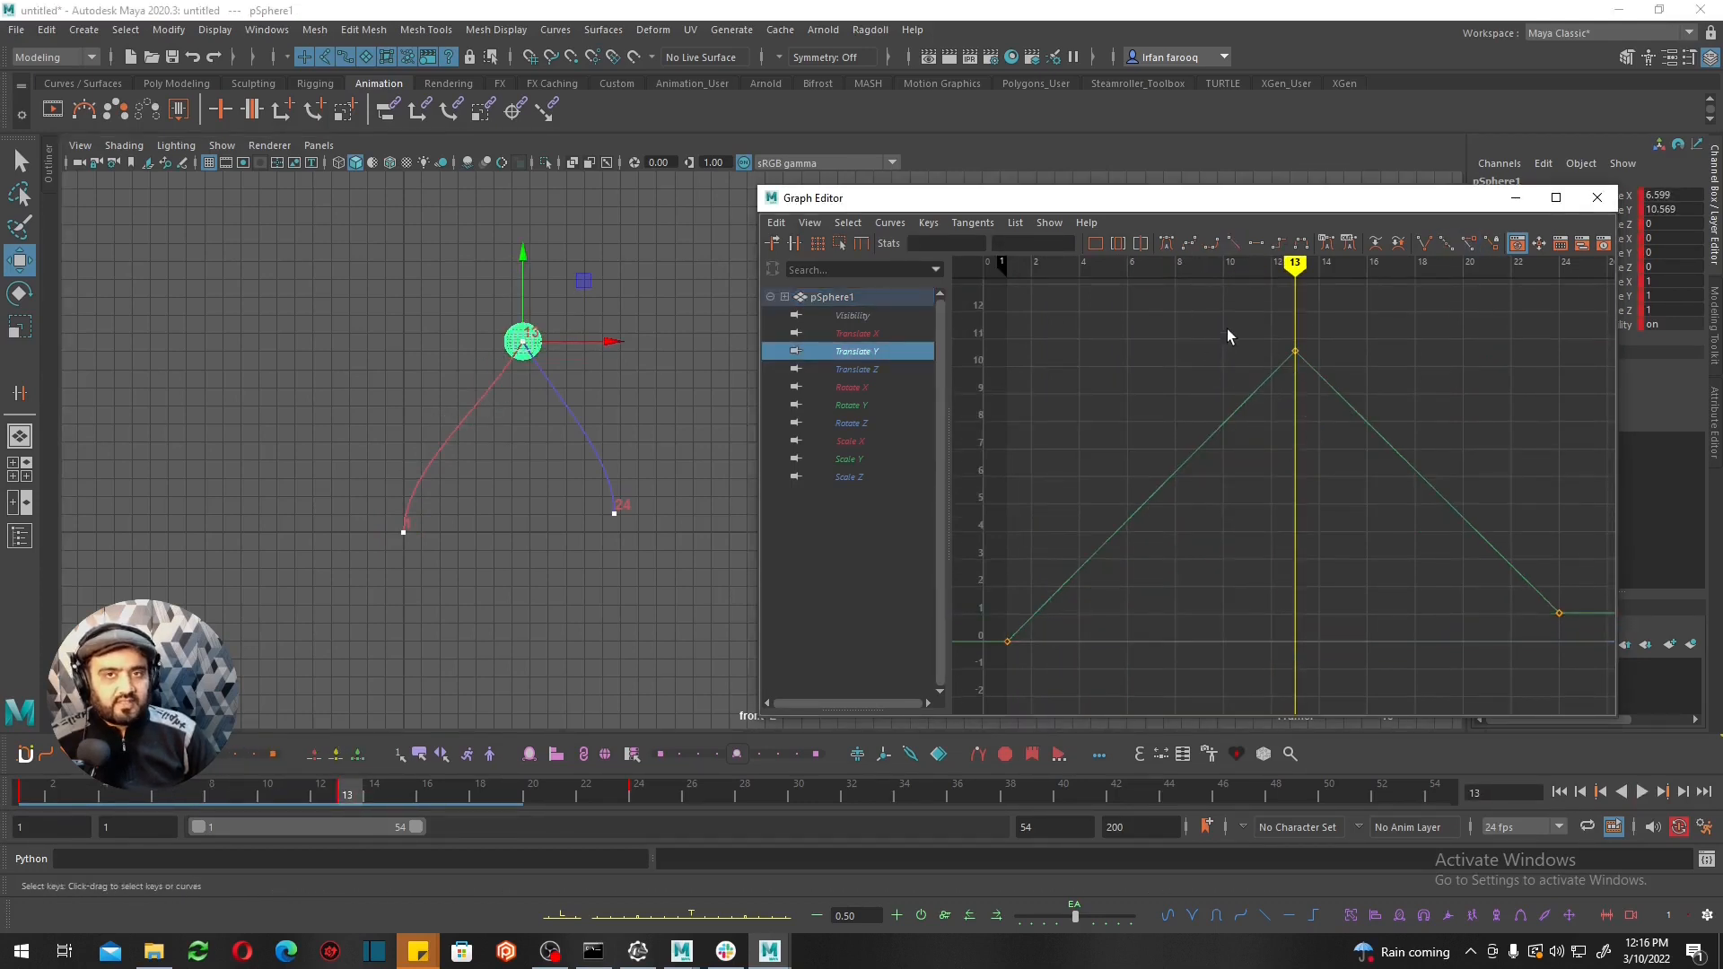
drag(1181, 303, 1353, 402)
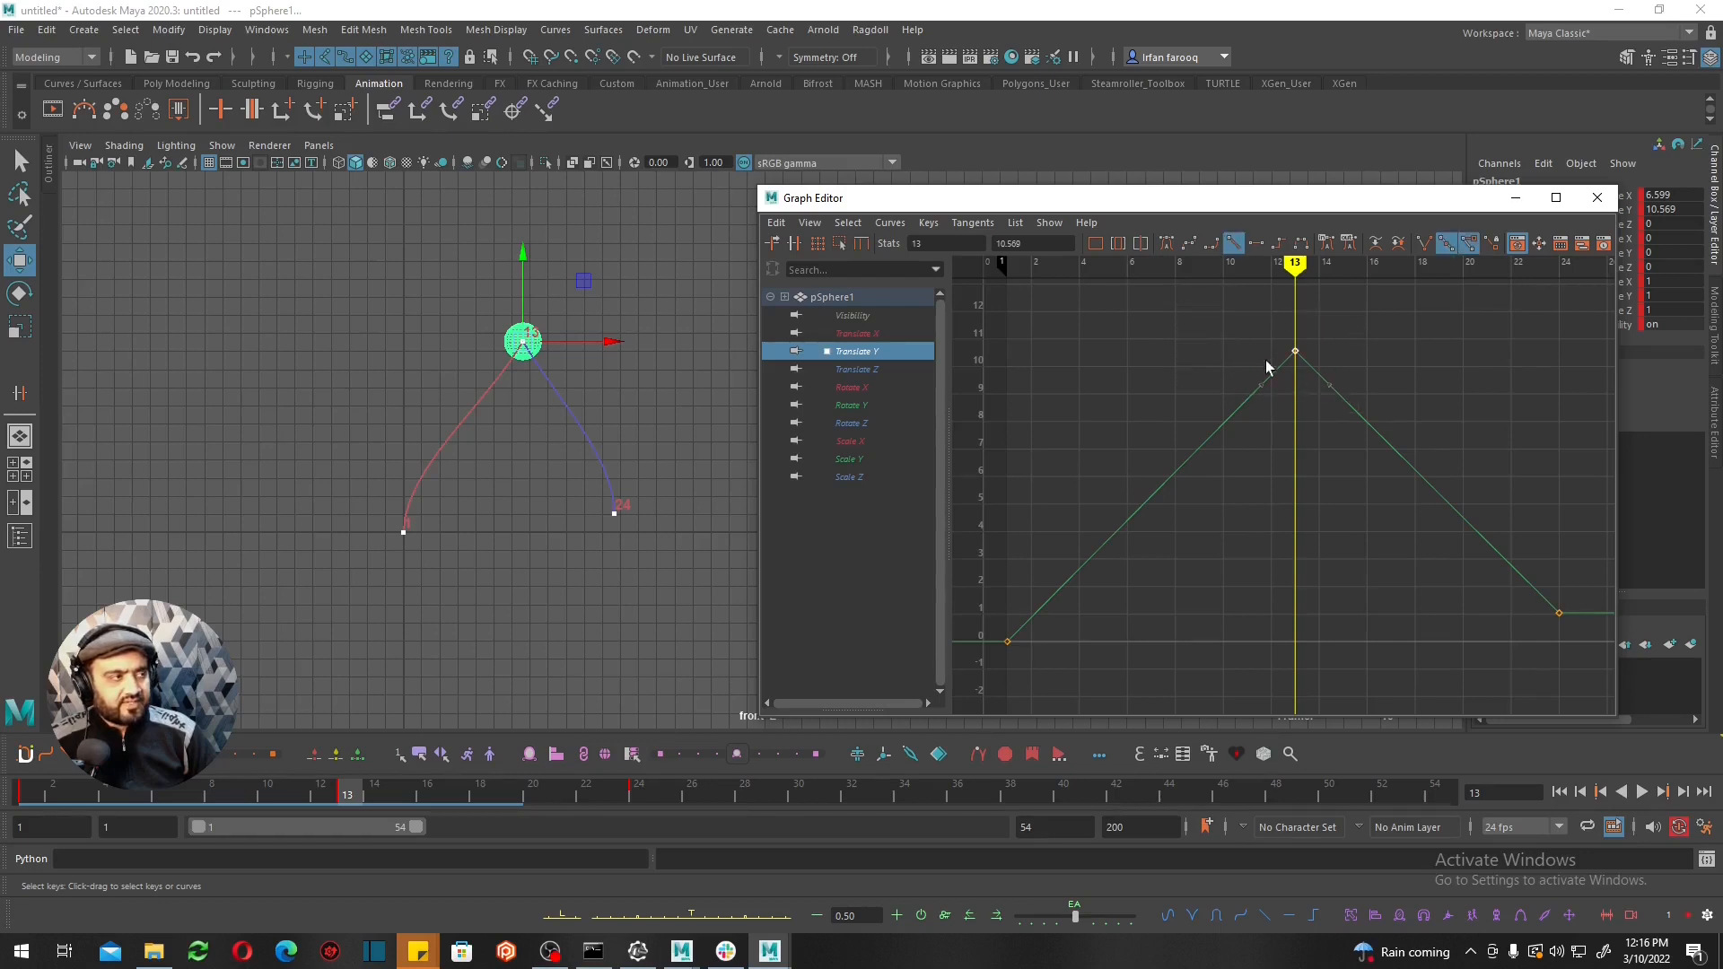
click(1256, 243)
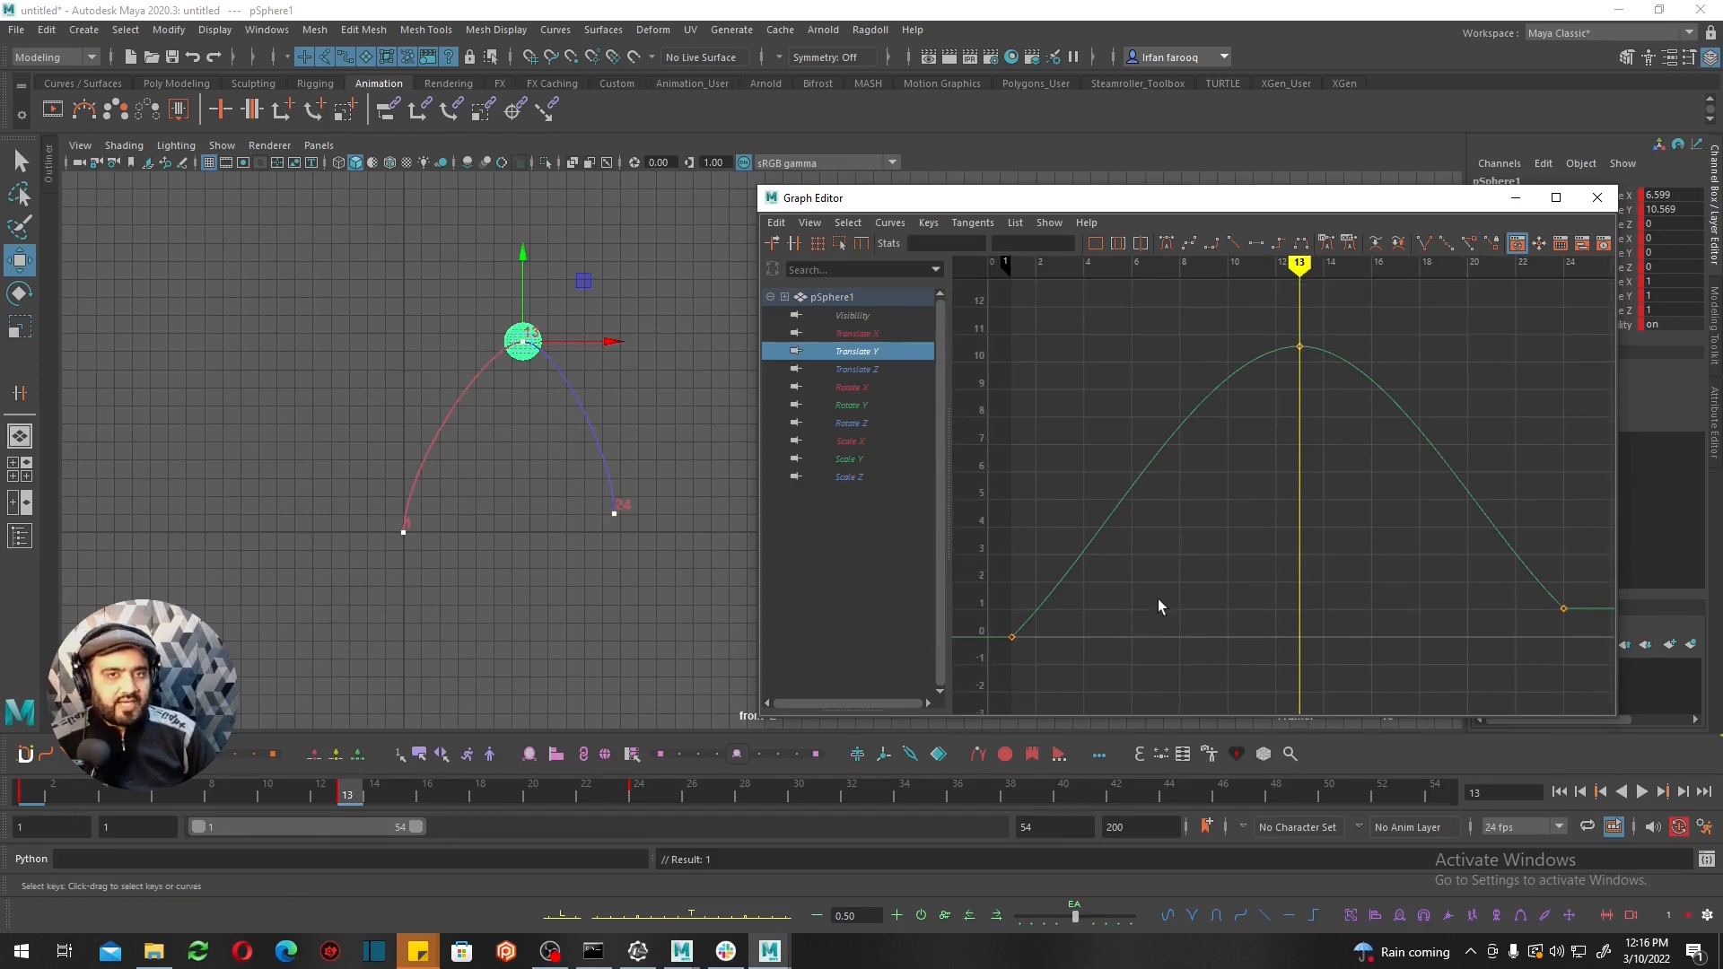
Steepen the outgoing tangent handle of the Translate Y key at frame 1 so the curve rises faster.
drag(1158, 598, 971, 686)
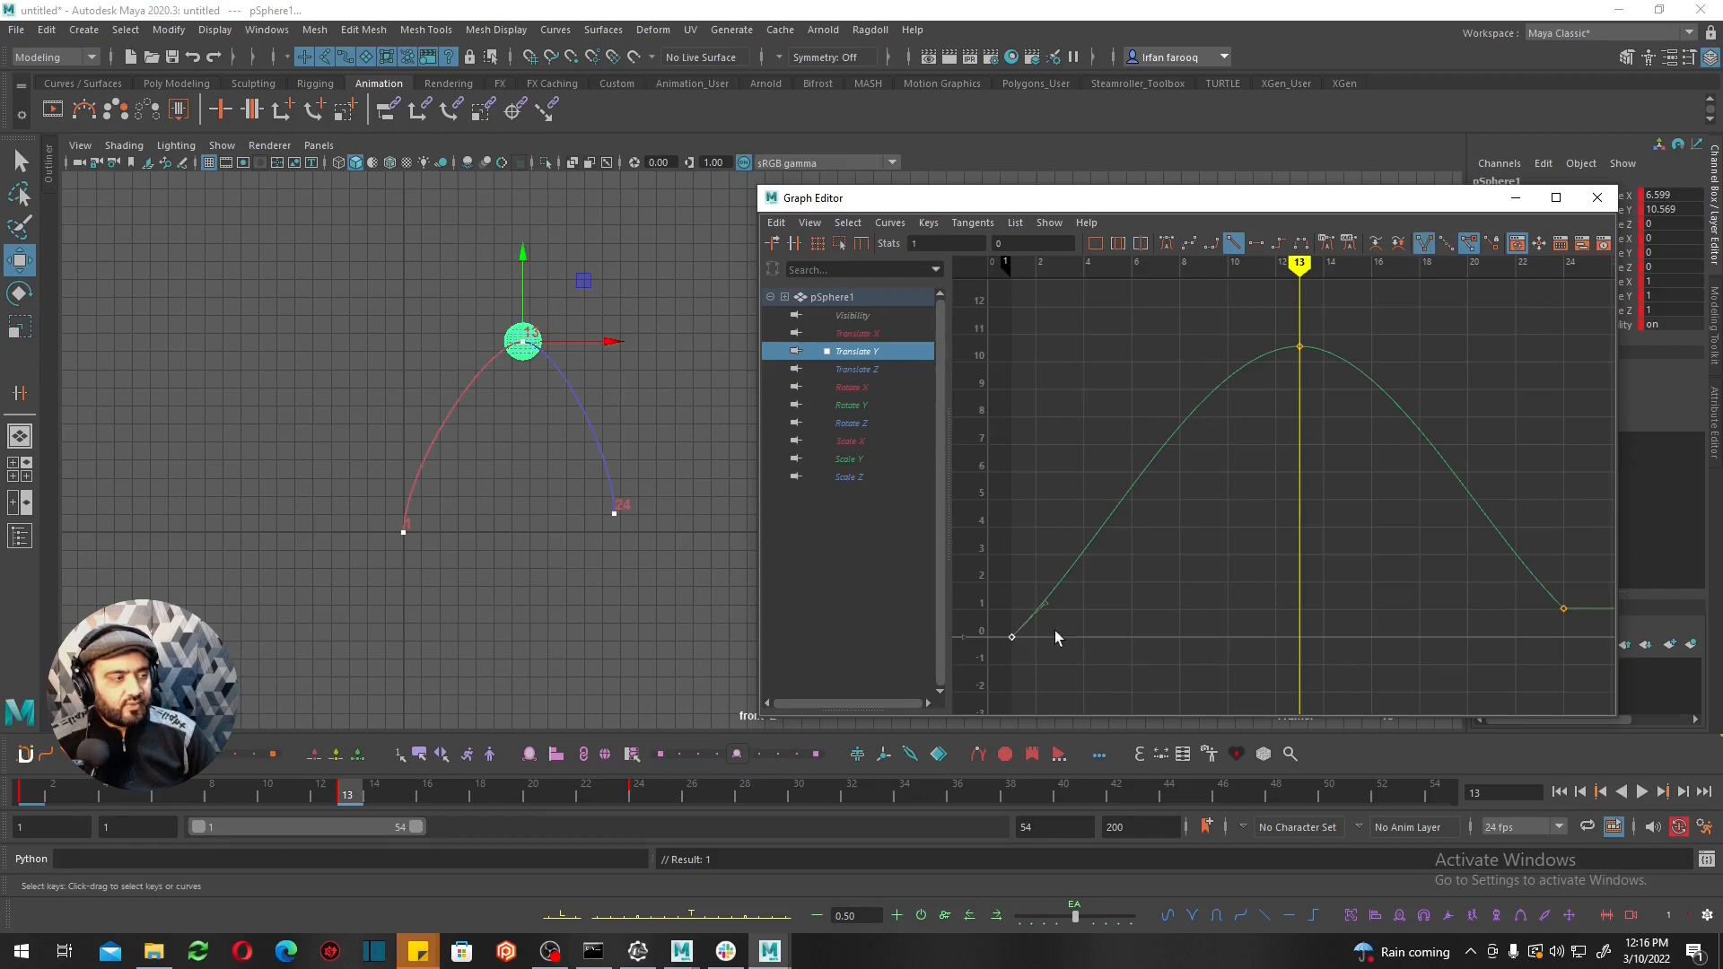
drag(1056, 632, 1032, 598)
middle_drag(1069, 623, 1081, 566)
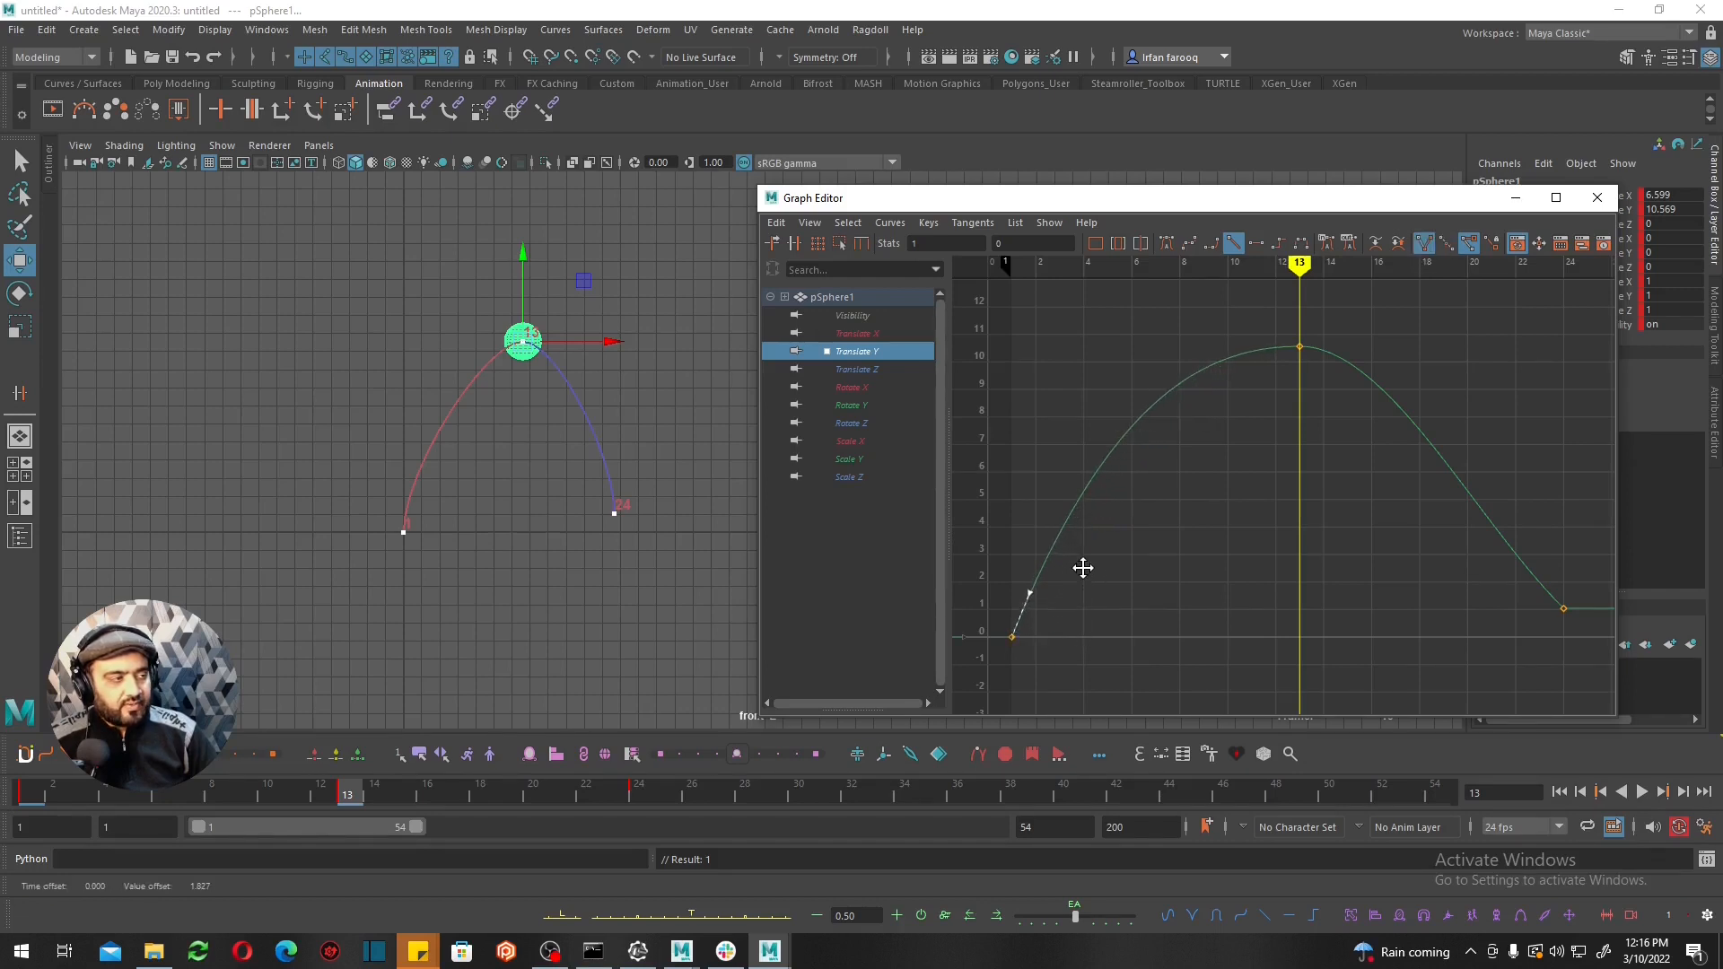
Lower the frame 24 Translate Y key to about 0 and steepen its incoming tangent handle to round the arc.
drag(1575, 567, 1477, 683)
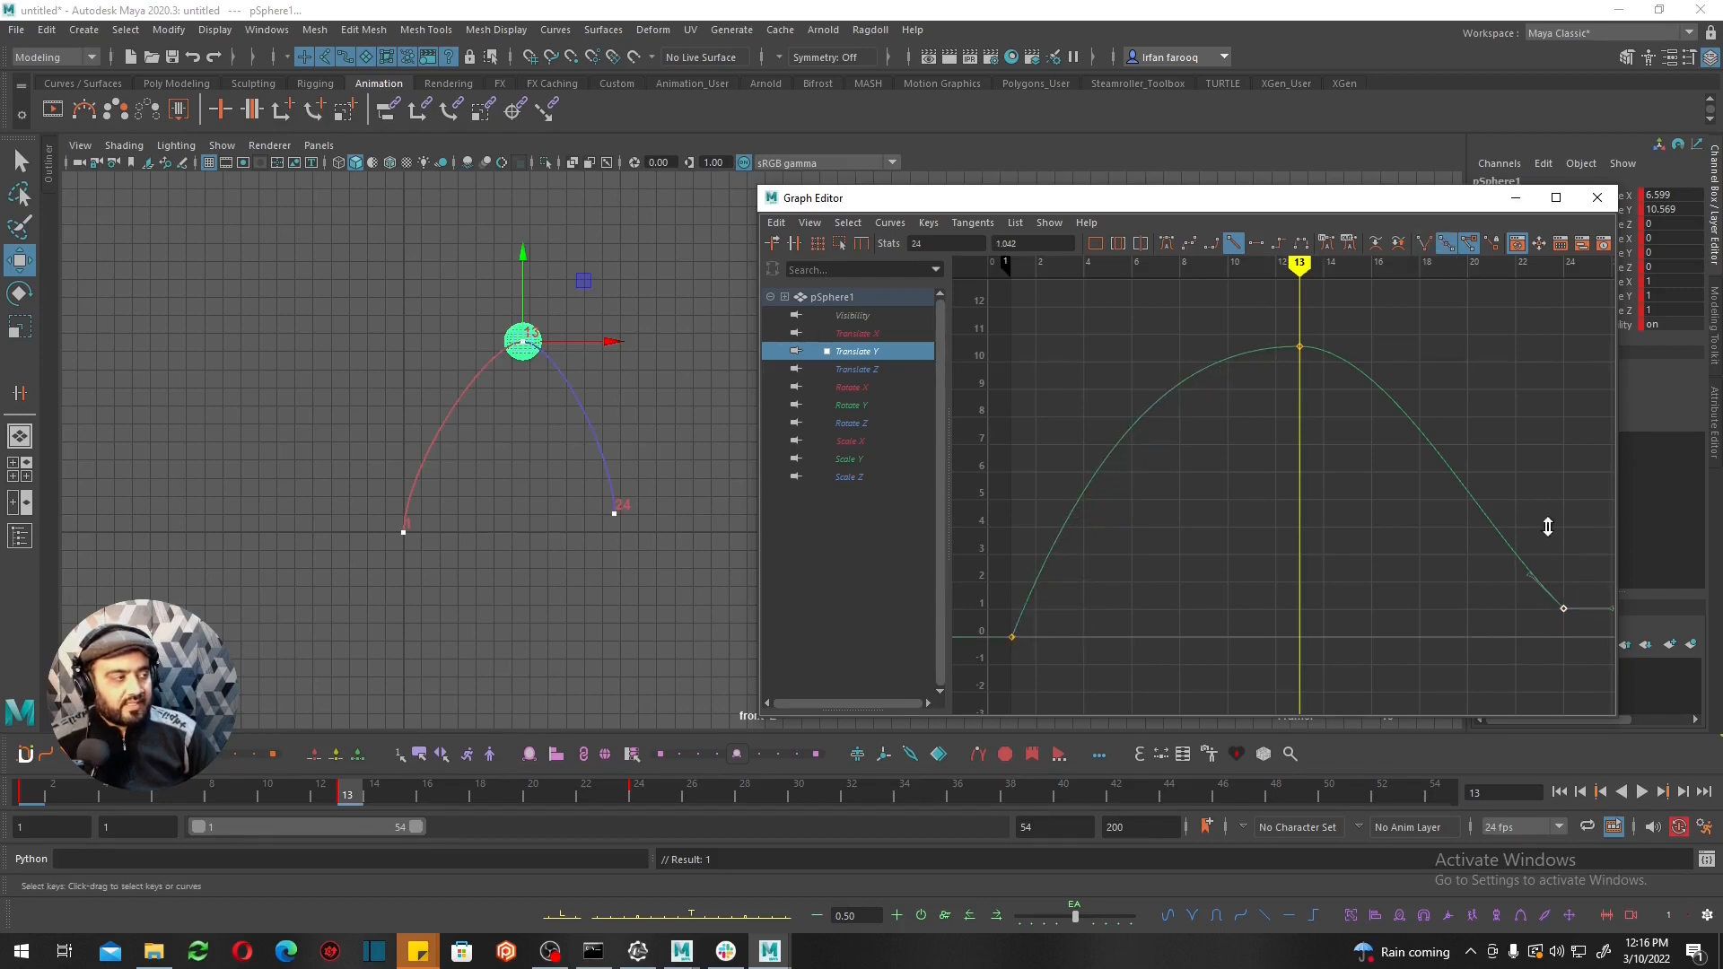
middle_drag(1550, 527, 1554, 553)
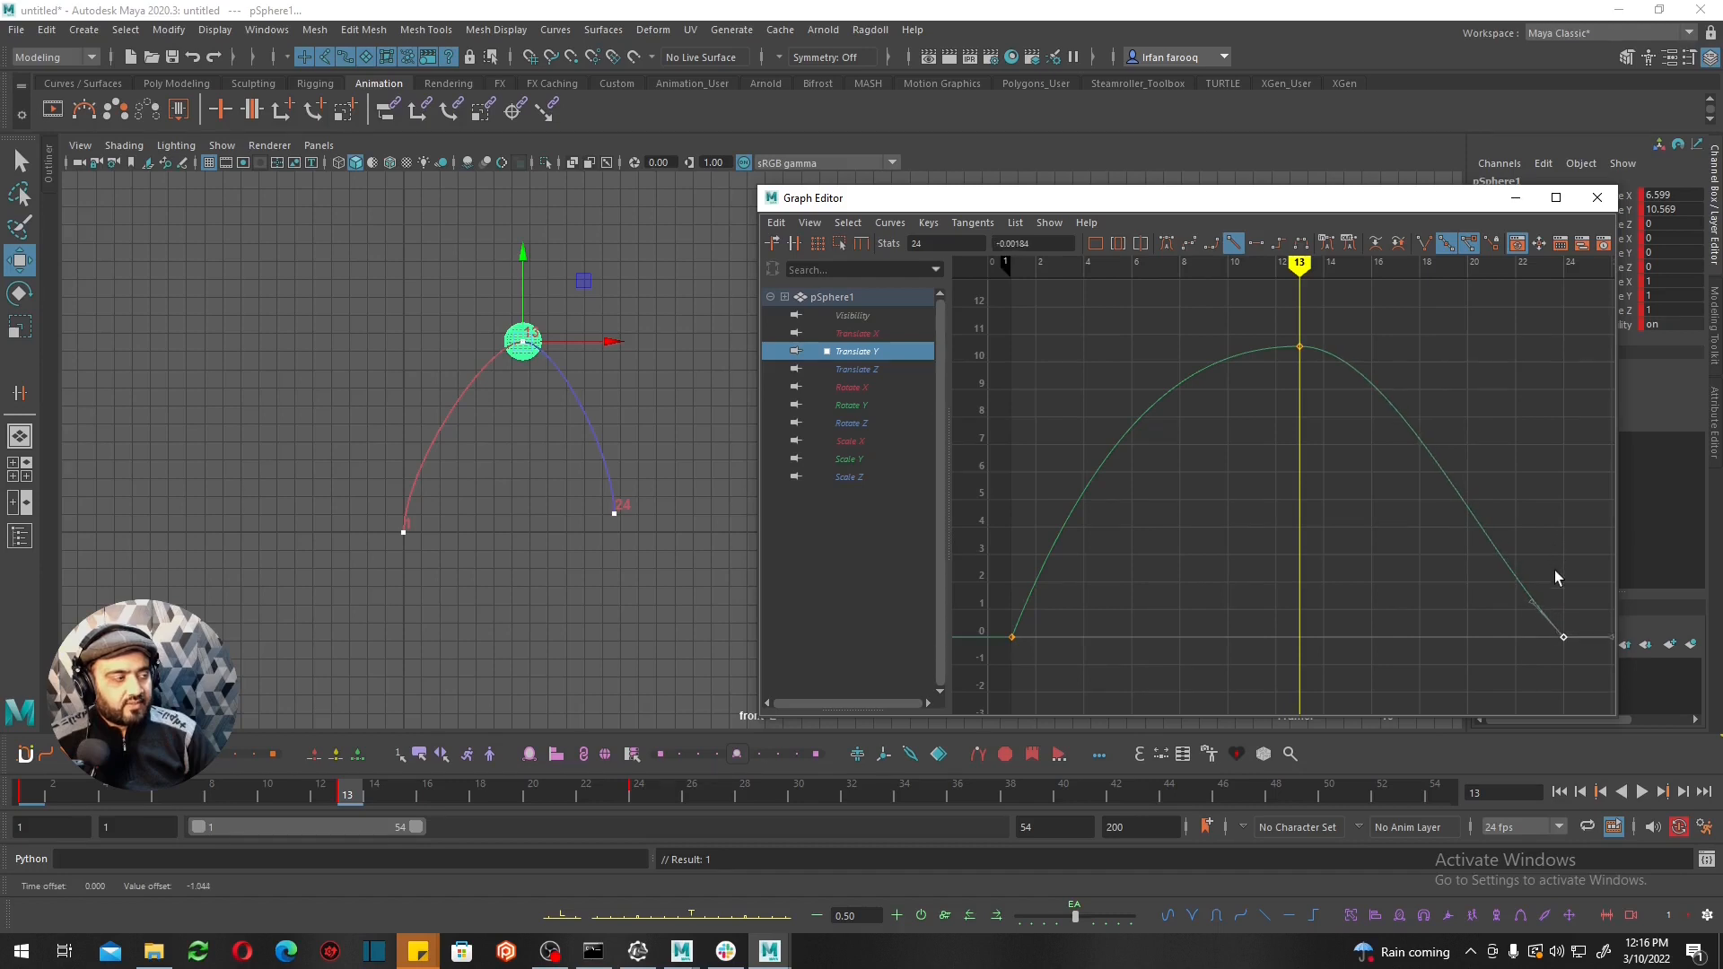
drag(1454, 557, 1574, 643)
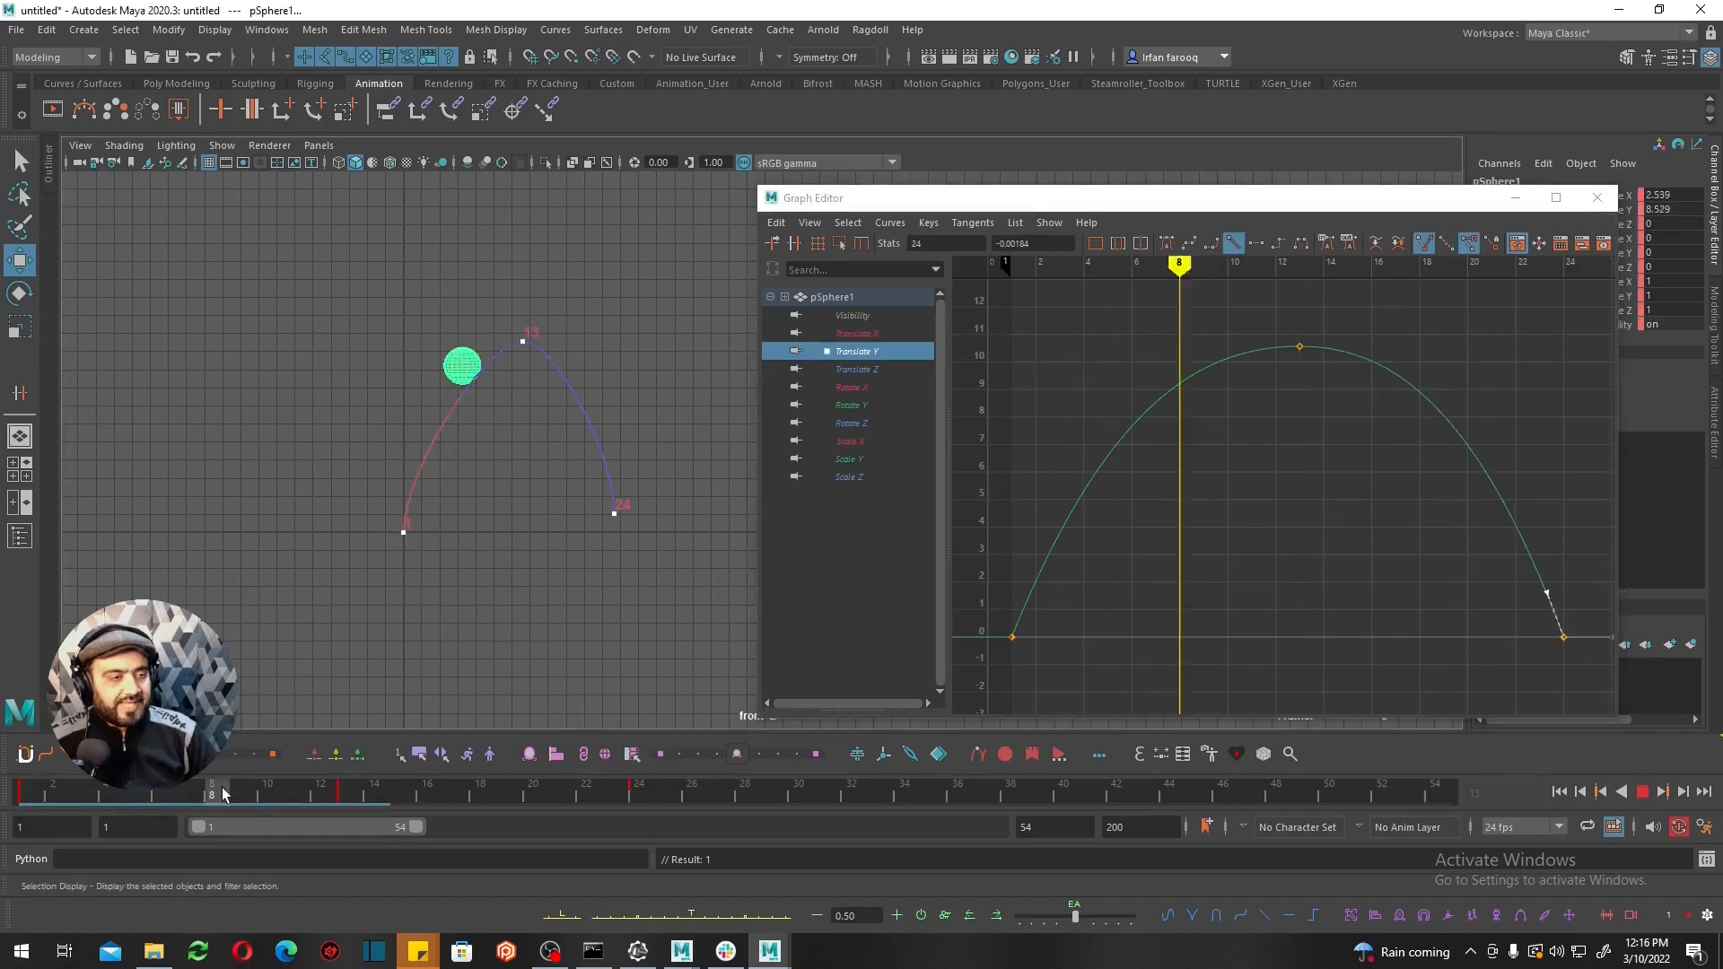
Scrub to frame 13 to check the arc and undo the linear tangent change on the Translate X curve.
drag(222, 788, 371, 790)
key(ctrl+z)
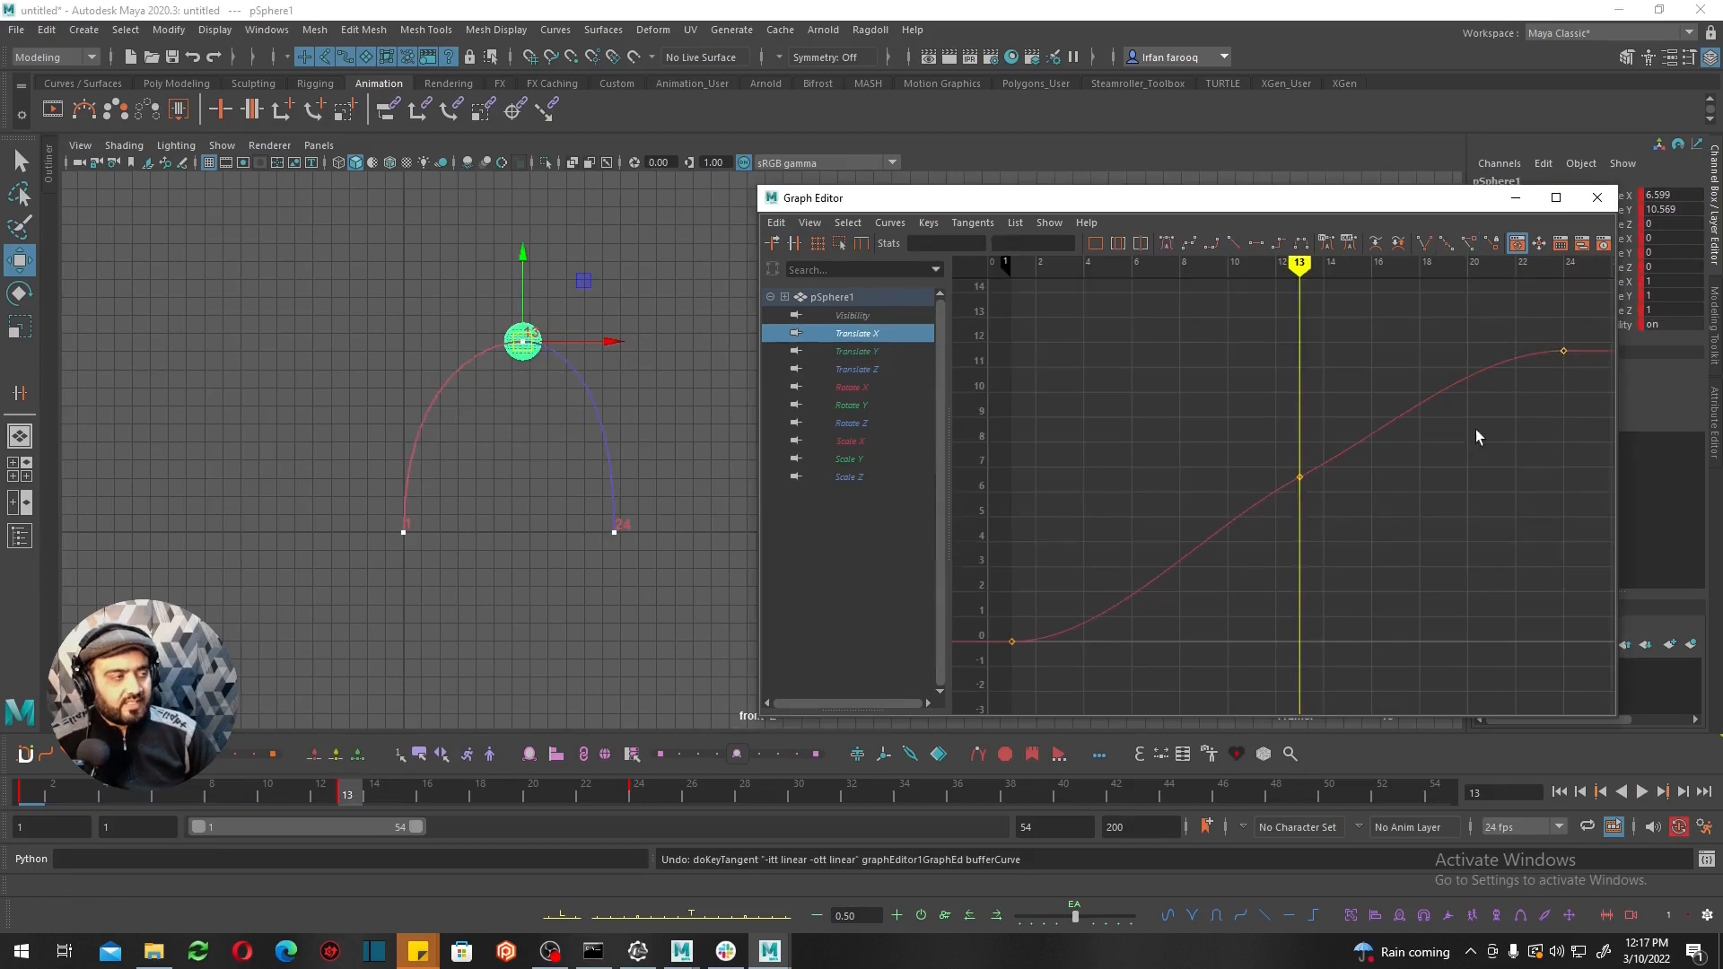
Delete the frame 13 key from the Translate X curve and make the tangents of its remaining keys linear.
drag(1222, 587, 1221, 584)
key(Delete)
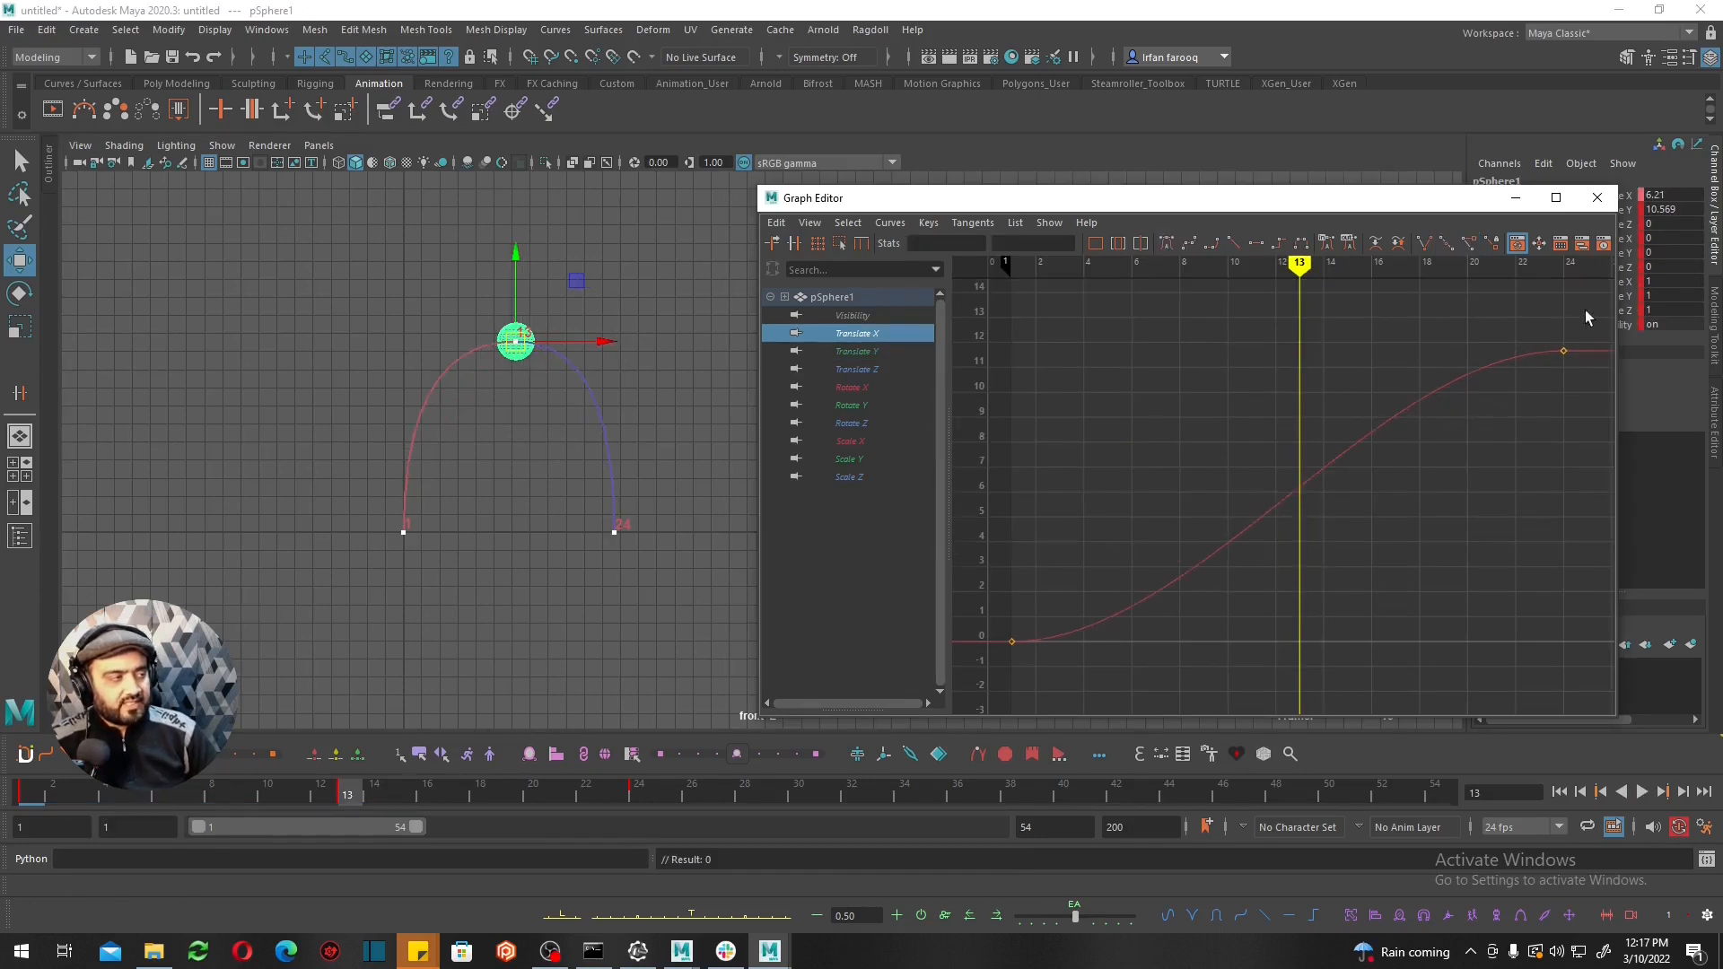
click(1564, 350)
click(1233, 243)
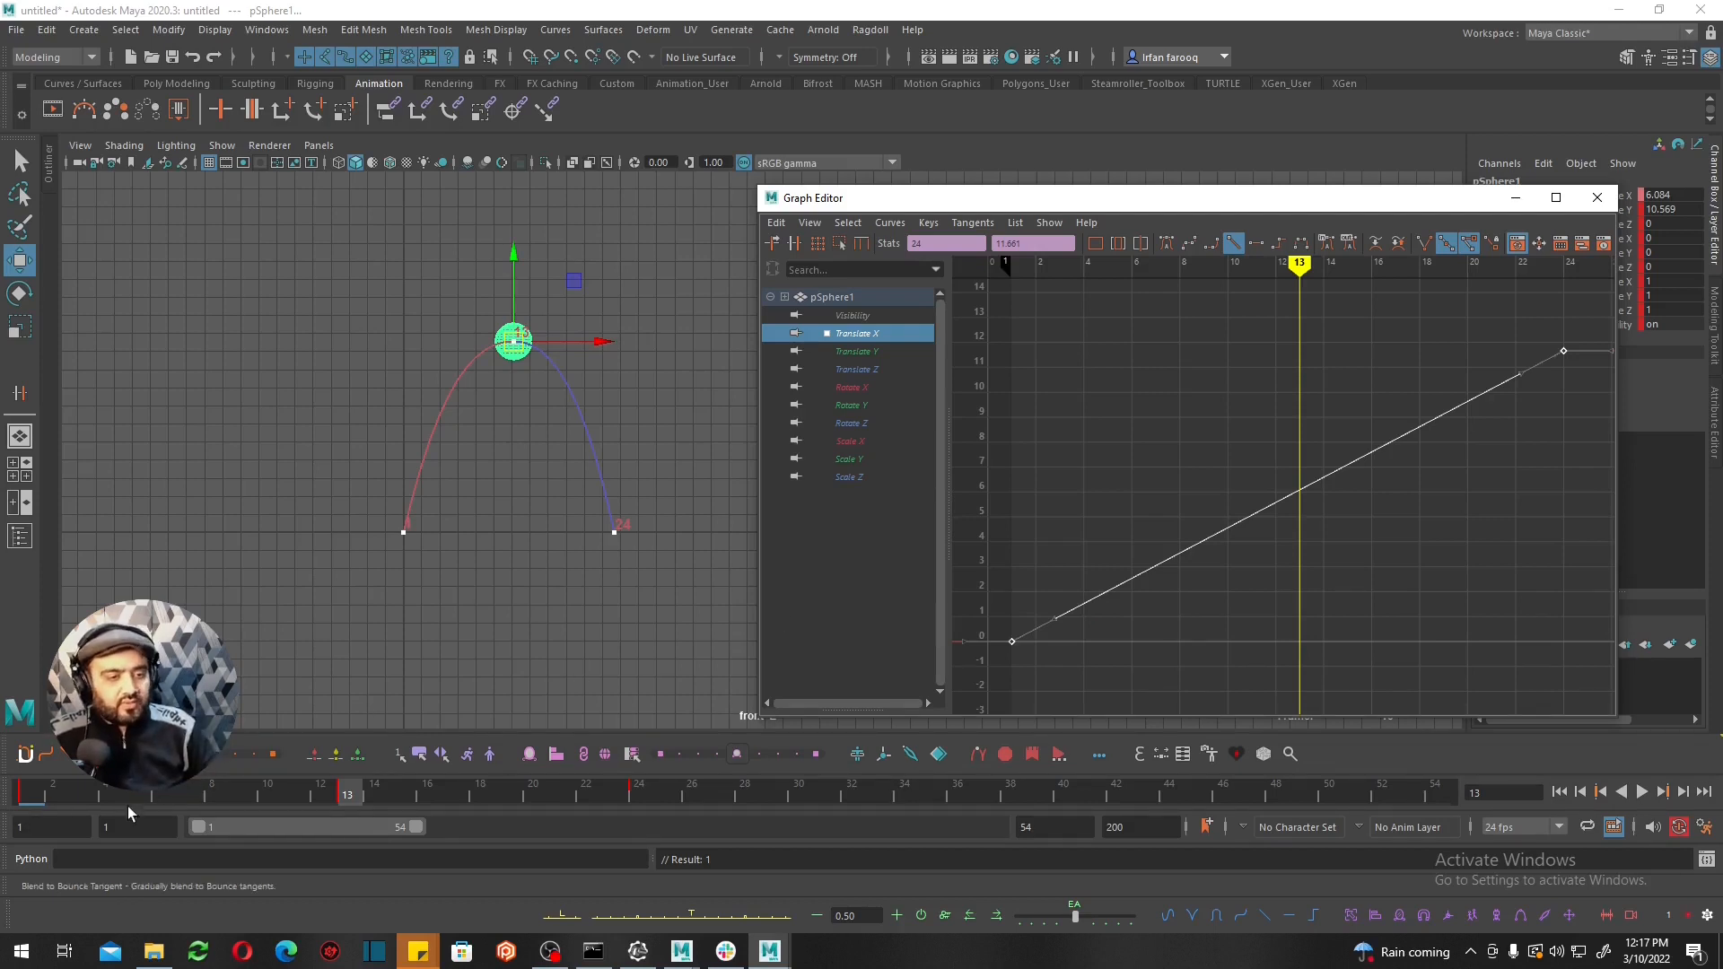
Isolate the Translate Y curve, scrub through the jump and play it back to check the arc's motion.
drag(51, 797, 6, 789)
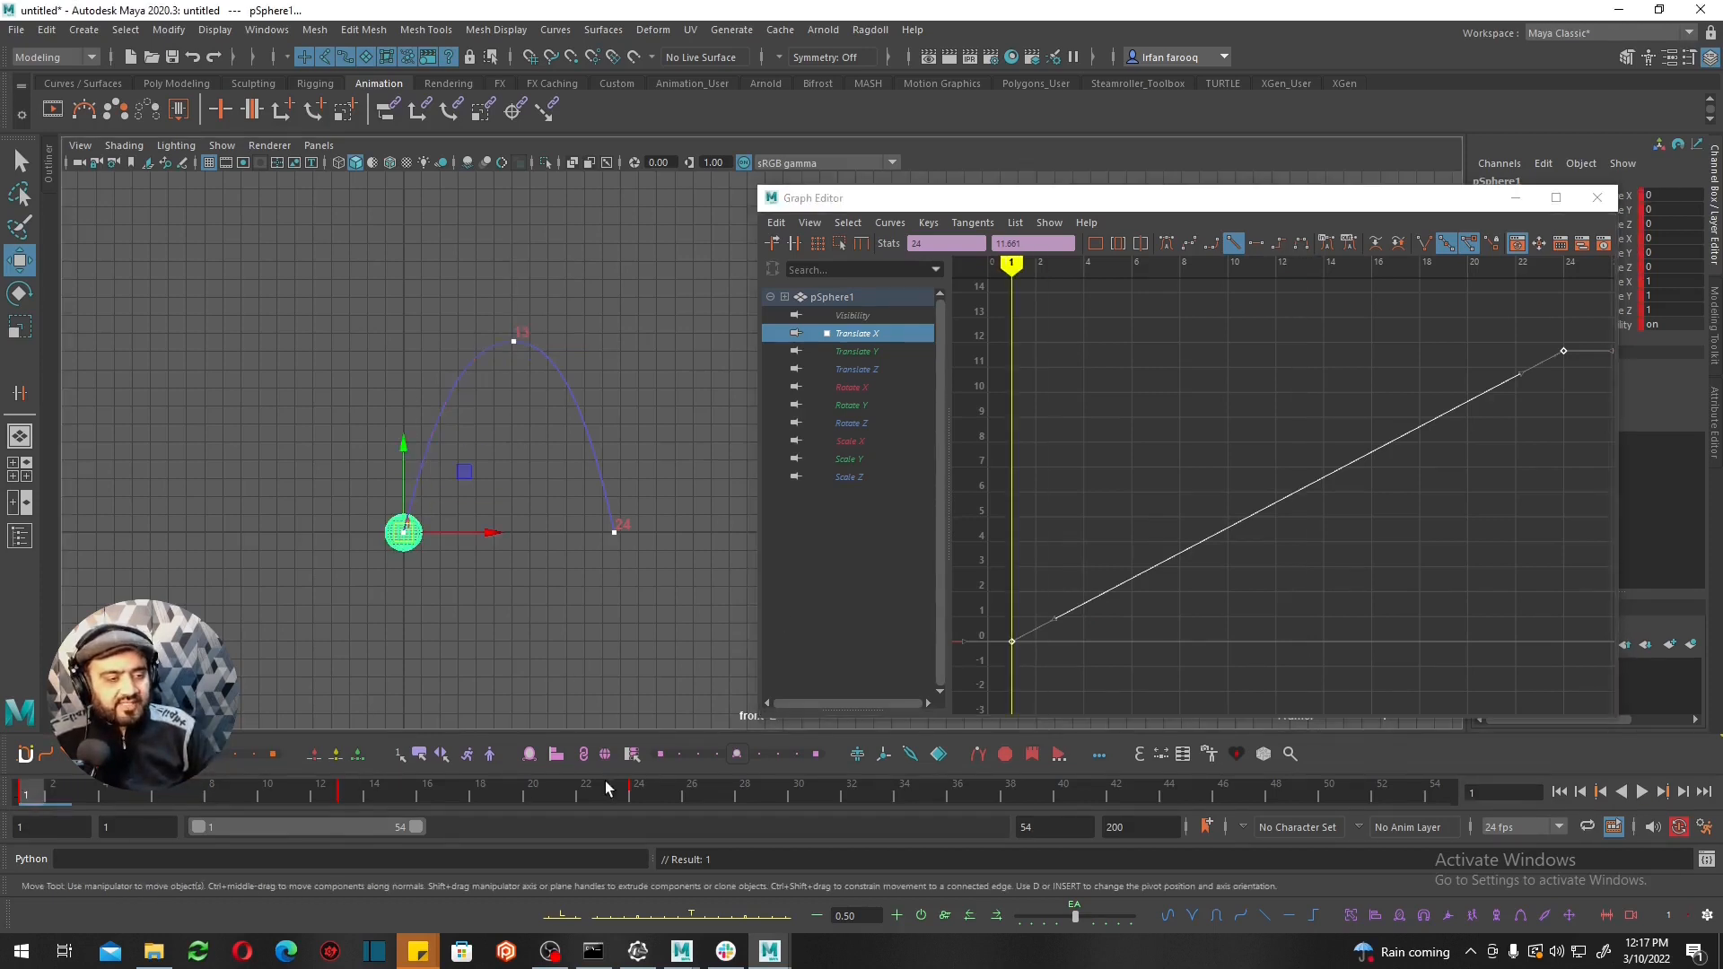
mouse_move(643, 788)
mouse_down()
mouse_move(29, 781)
mouse_move(499, 769)
mouse_move(6, 784)
mouse_up()
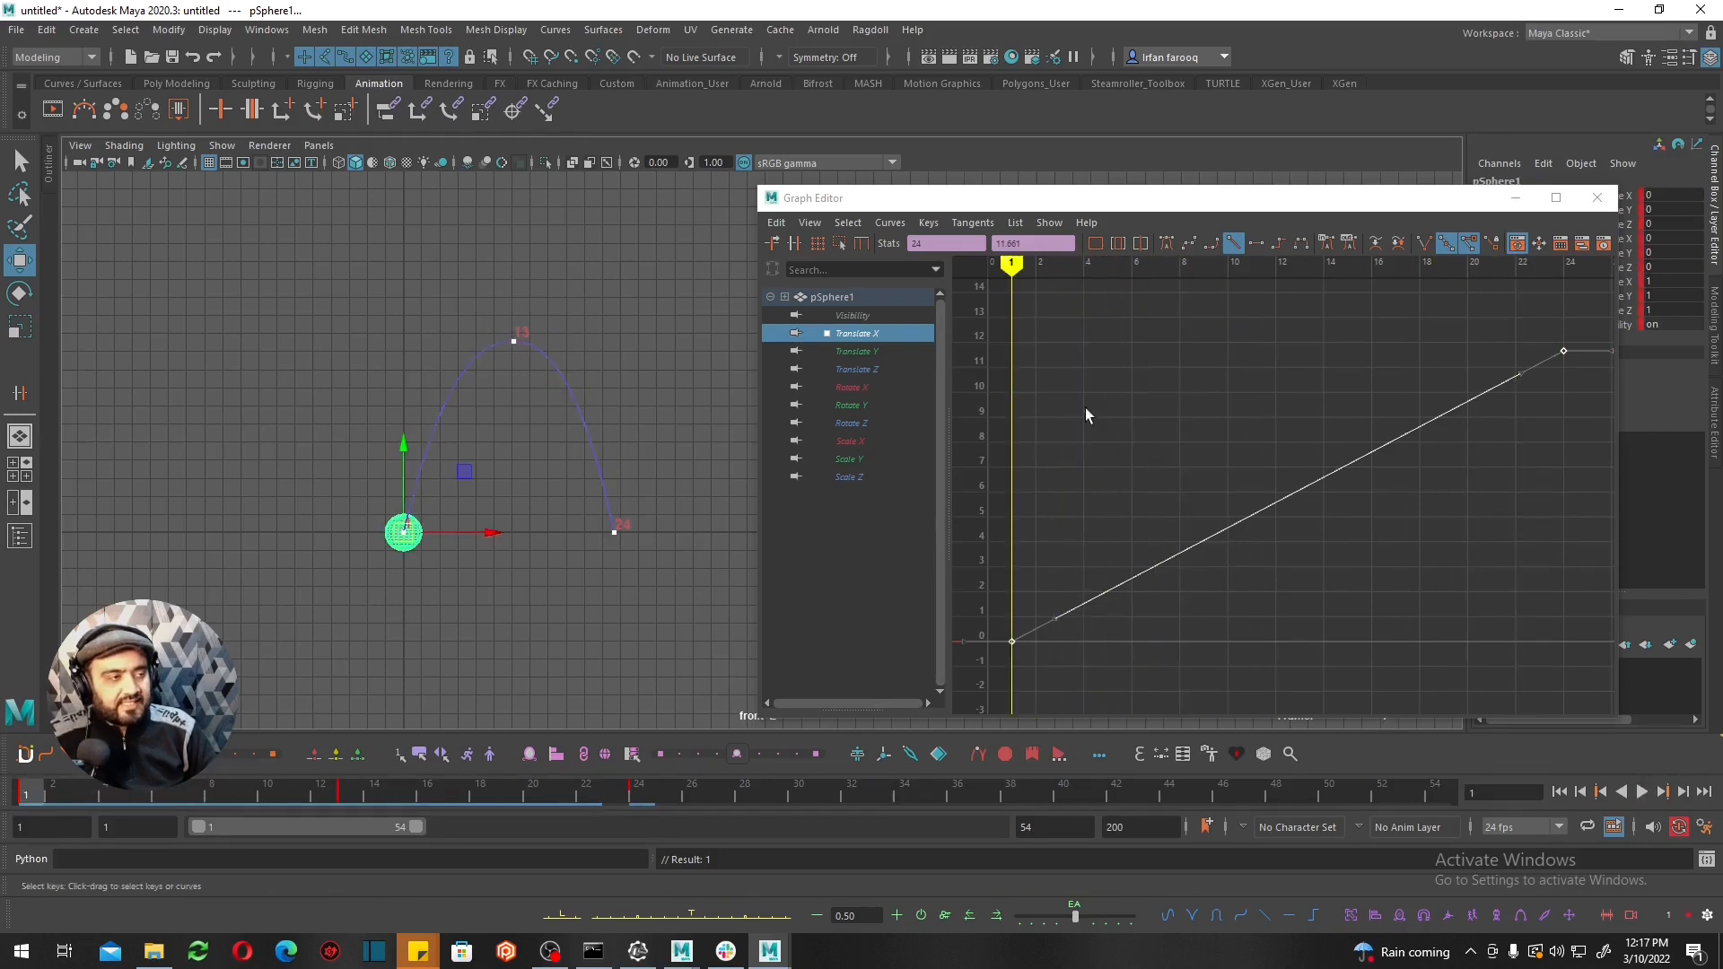
click(854, 356)
mouse_move(1011, 391)
mouse_down()
mouse_move(1347, 411)
mouse_move(1254, 408)
mouse_up()
drag(1125, 556, 931, 697)
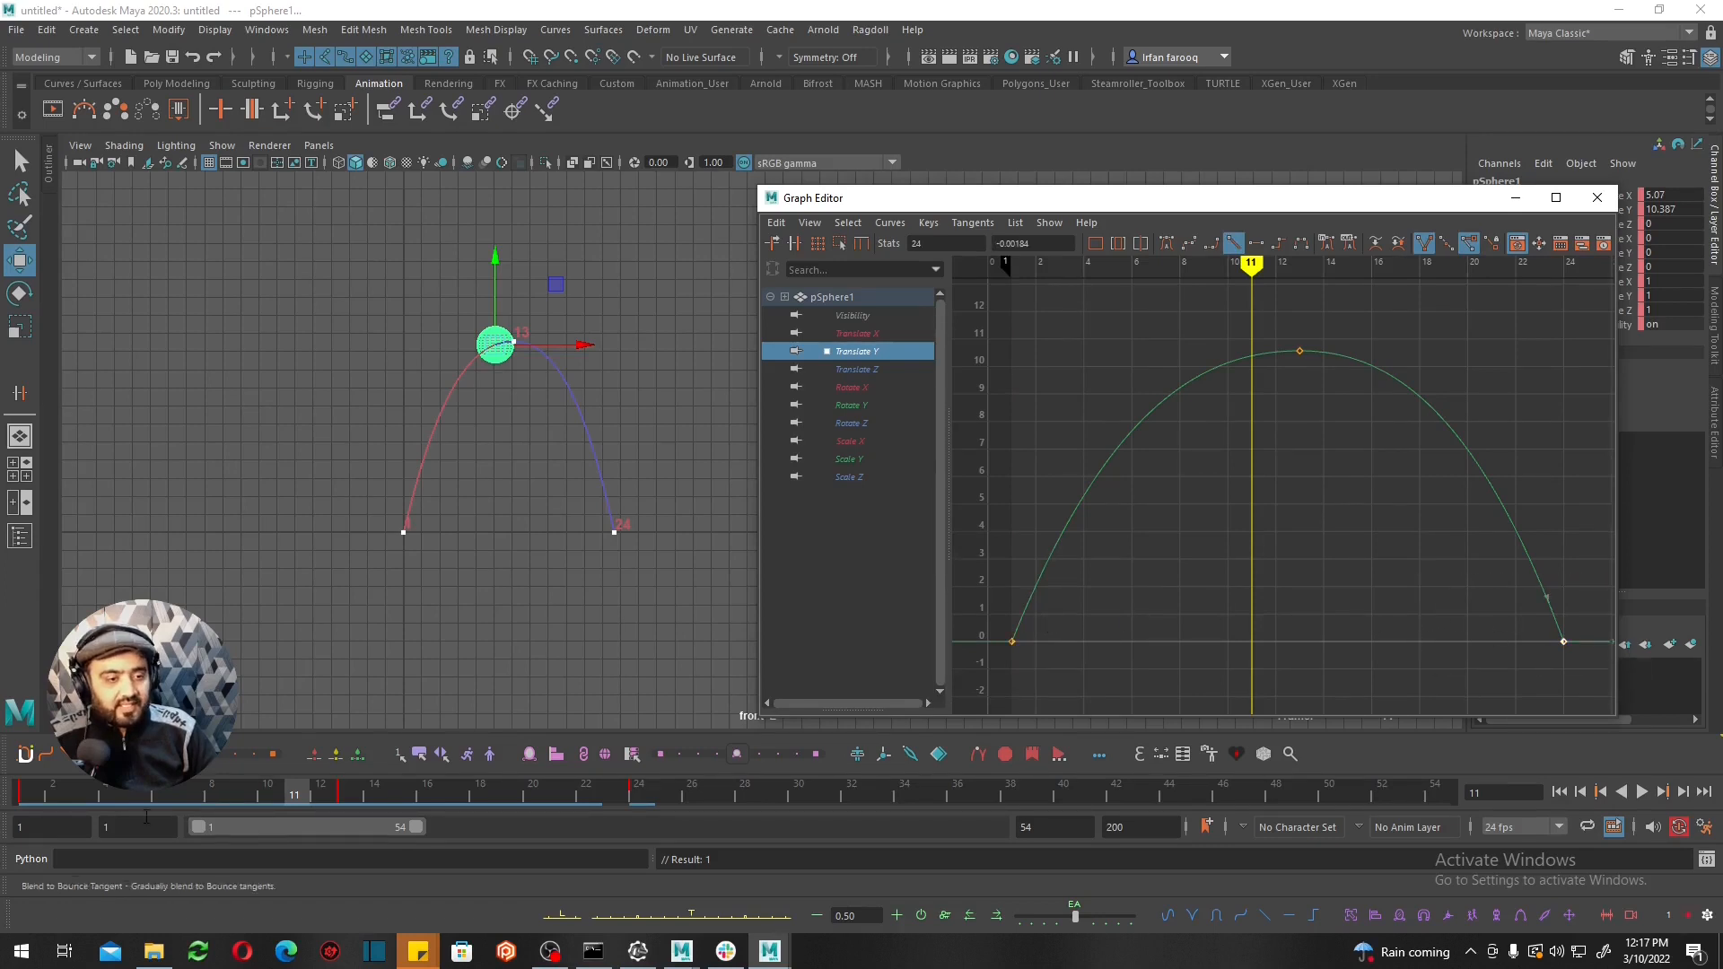
click(1643, 792)
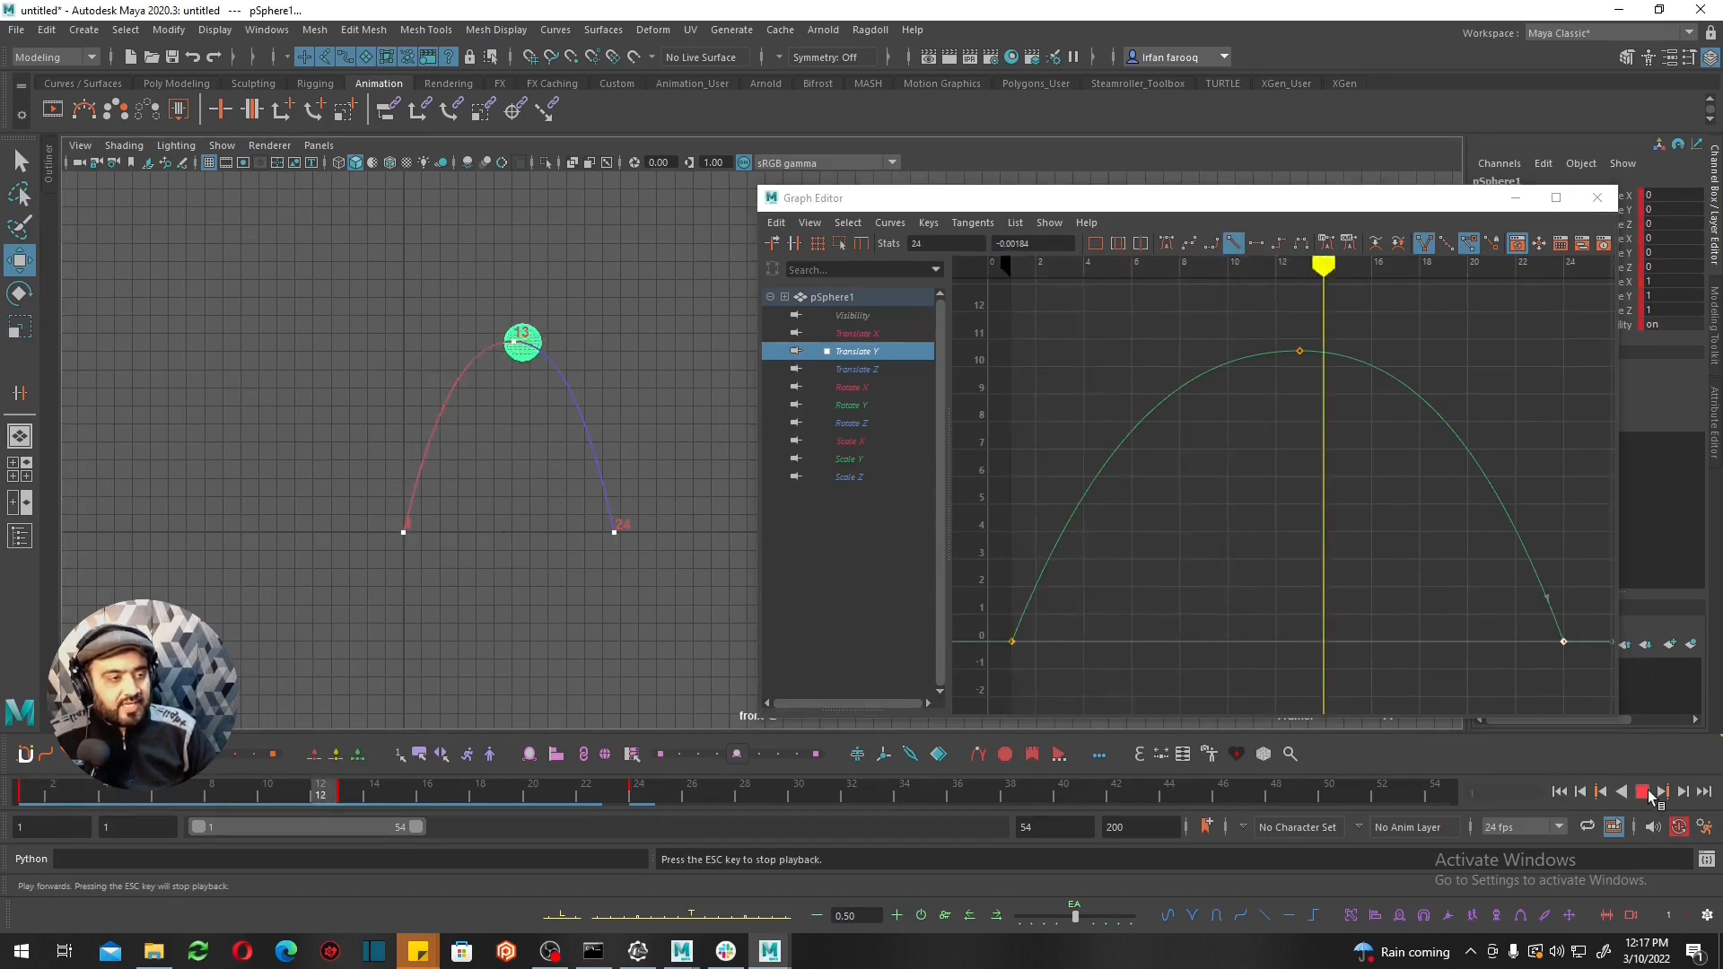
click(1644, 792)
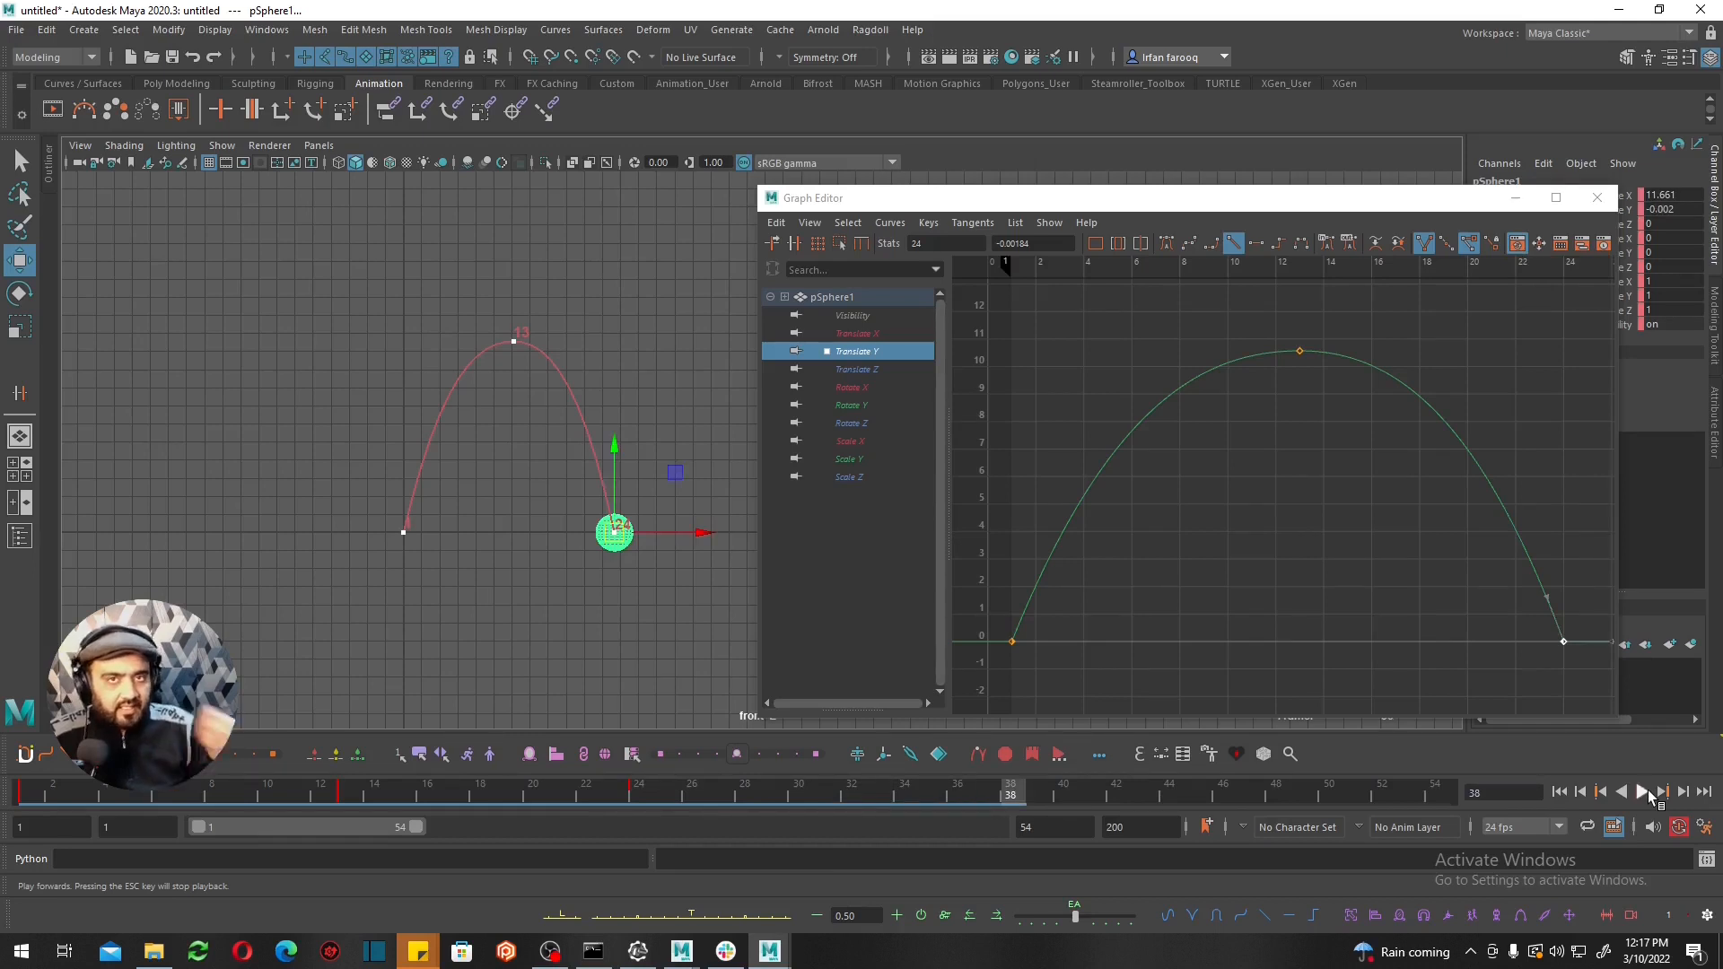
Set both the pre infinity and post infinity of the whole Translate Y curve to Cycle.
click(1350, 540)
key(a)
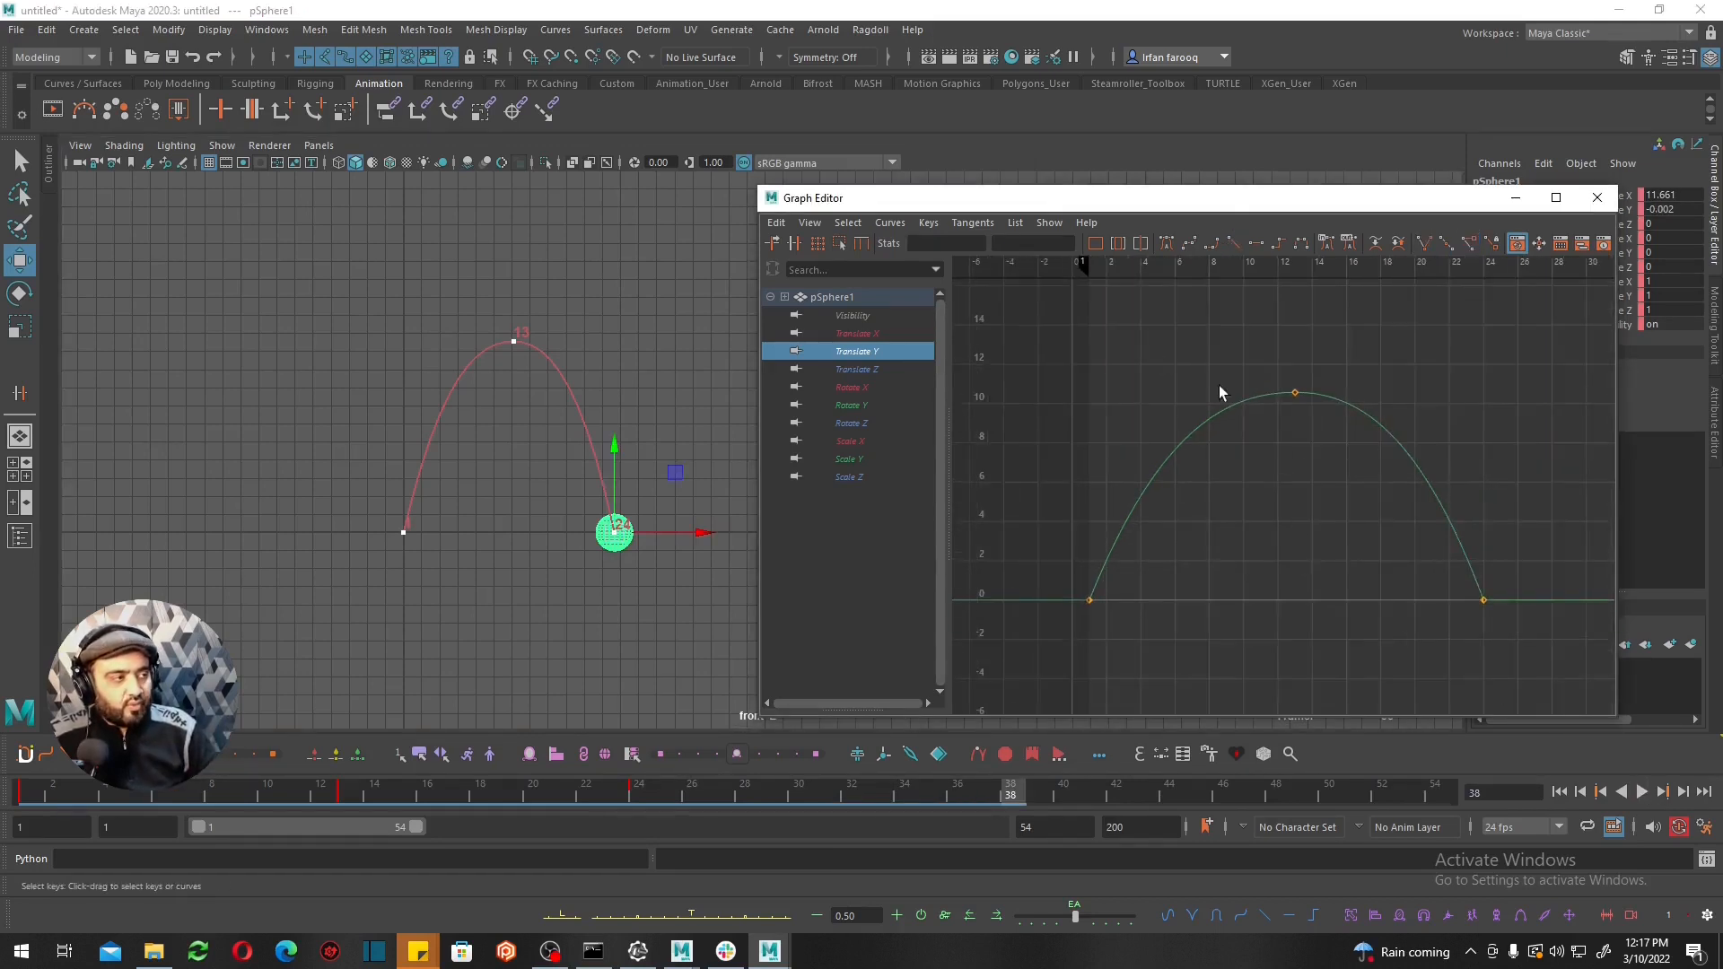
click(1167, 471)
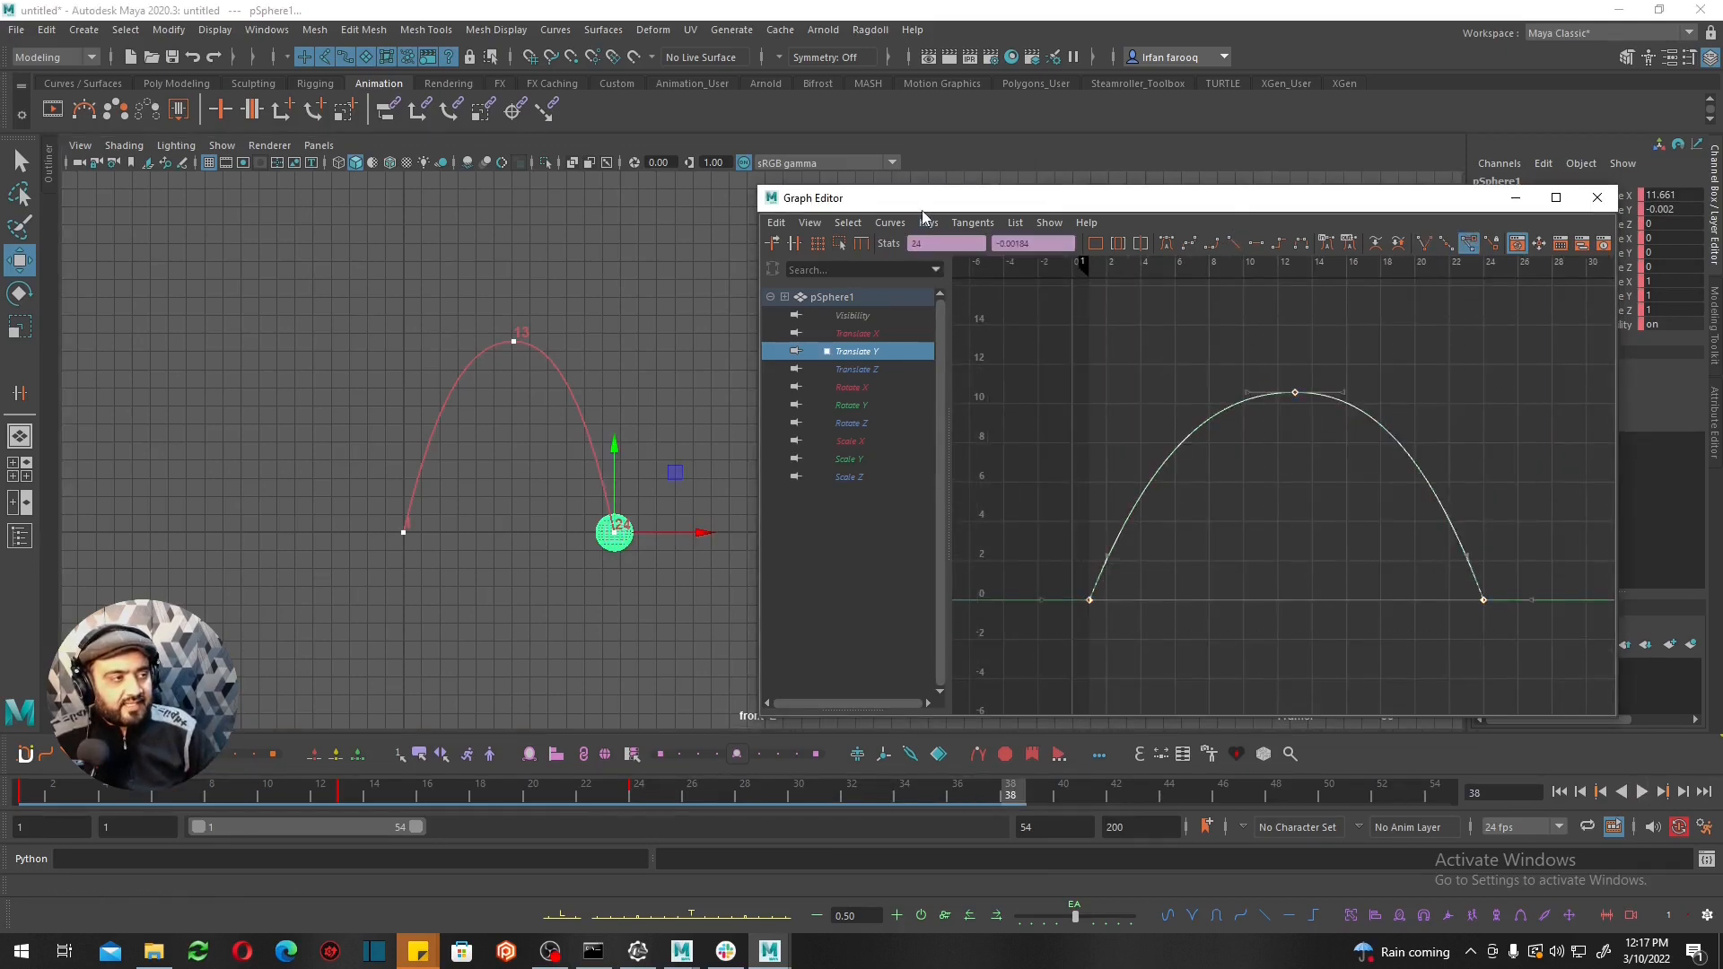
click(889, 222)
click(893, 224)
click(893, 225)
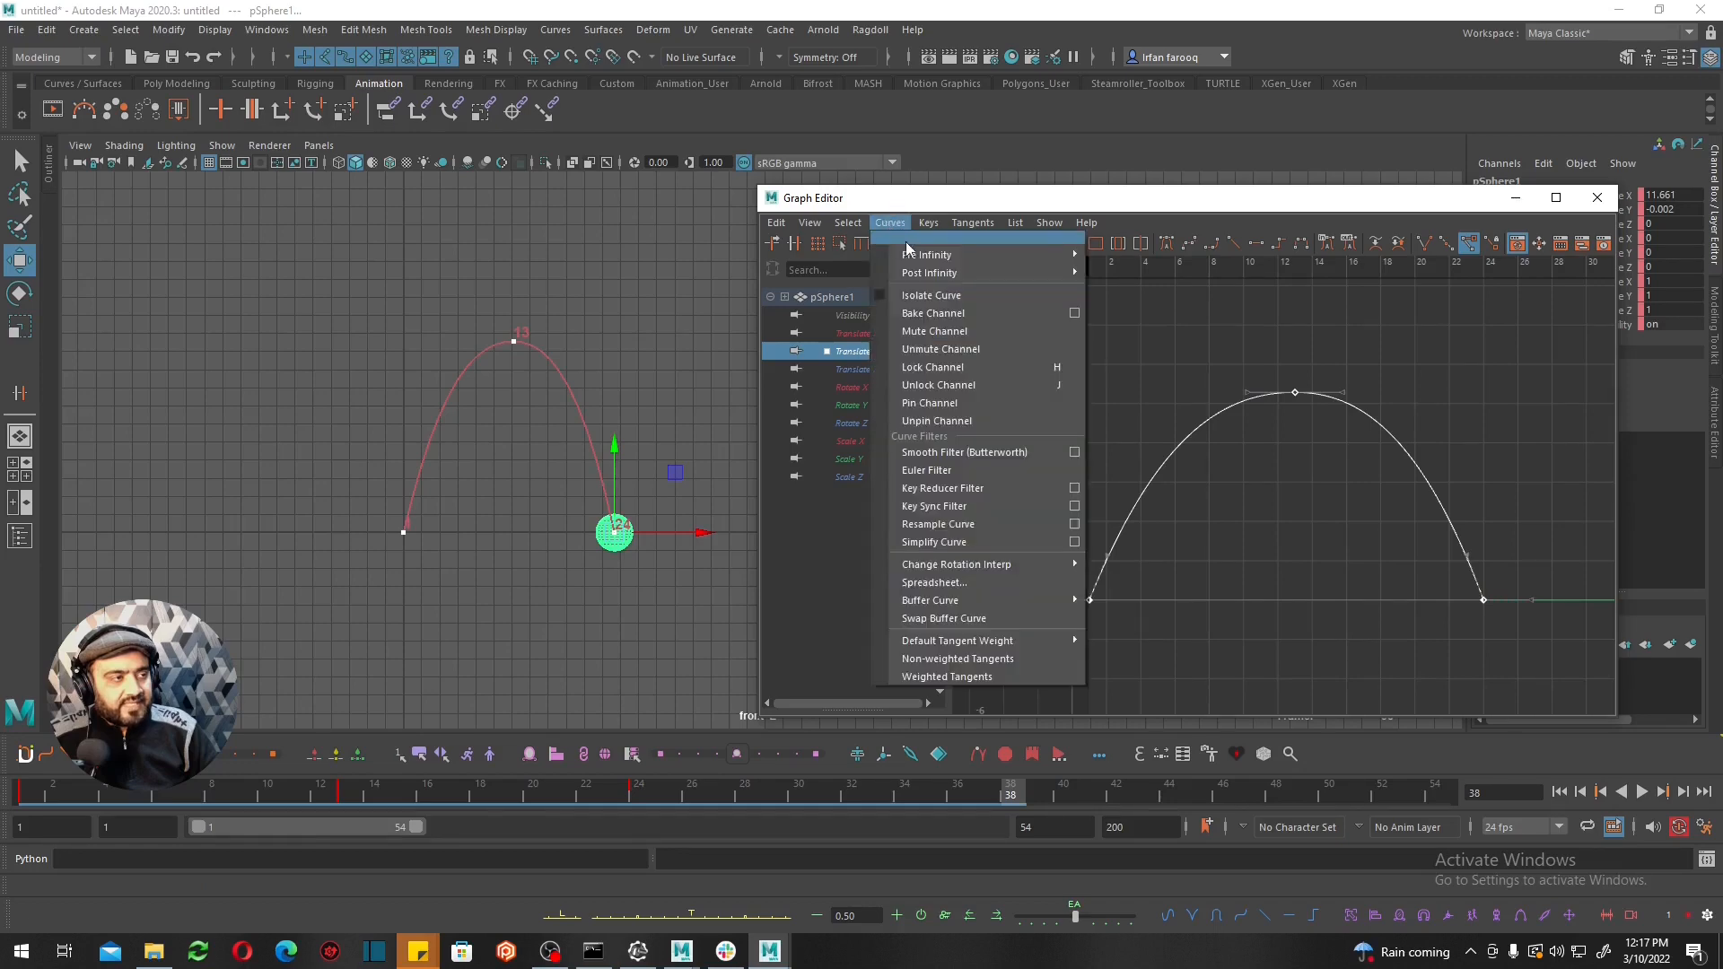
mouse_move(987, 255)
click(1122, 255)
click(890, 223)
mouse_move(925, 269)
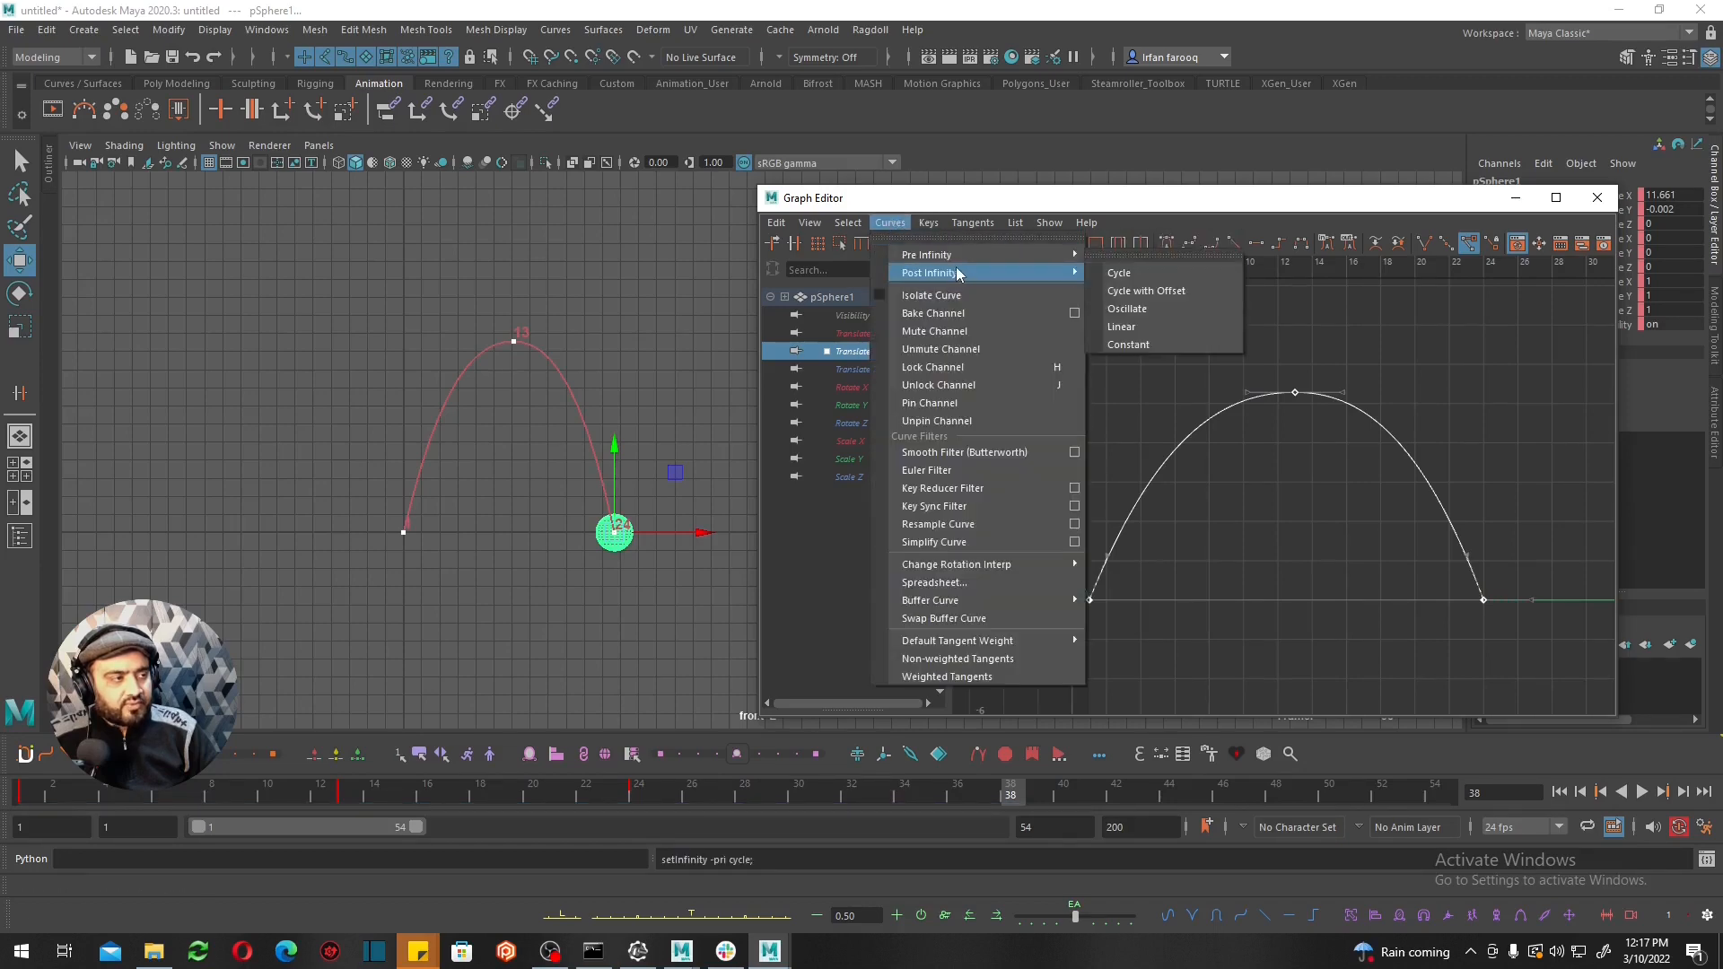
click(1122, 270)
click(1109, 339)
Set both the pre infinity and post infinity of the Translate X curve to Cycle with Offset.
click(827, 368)
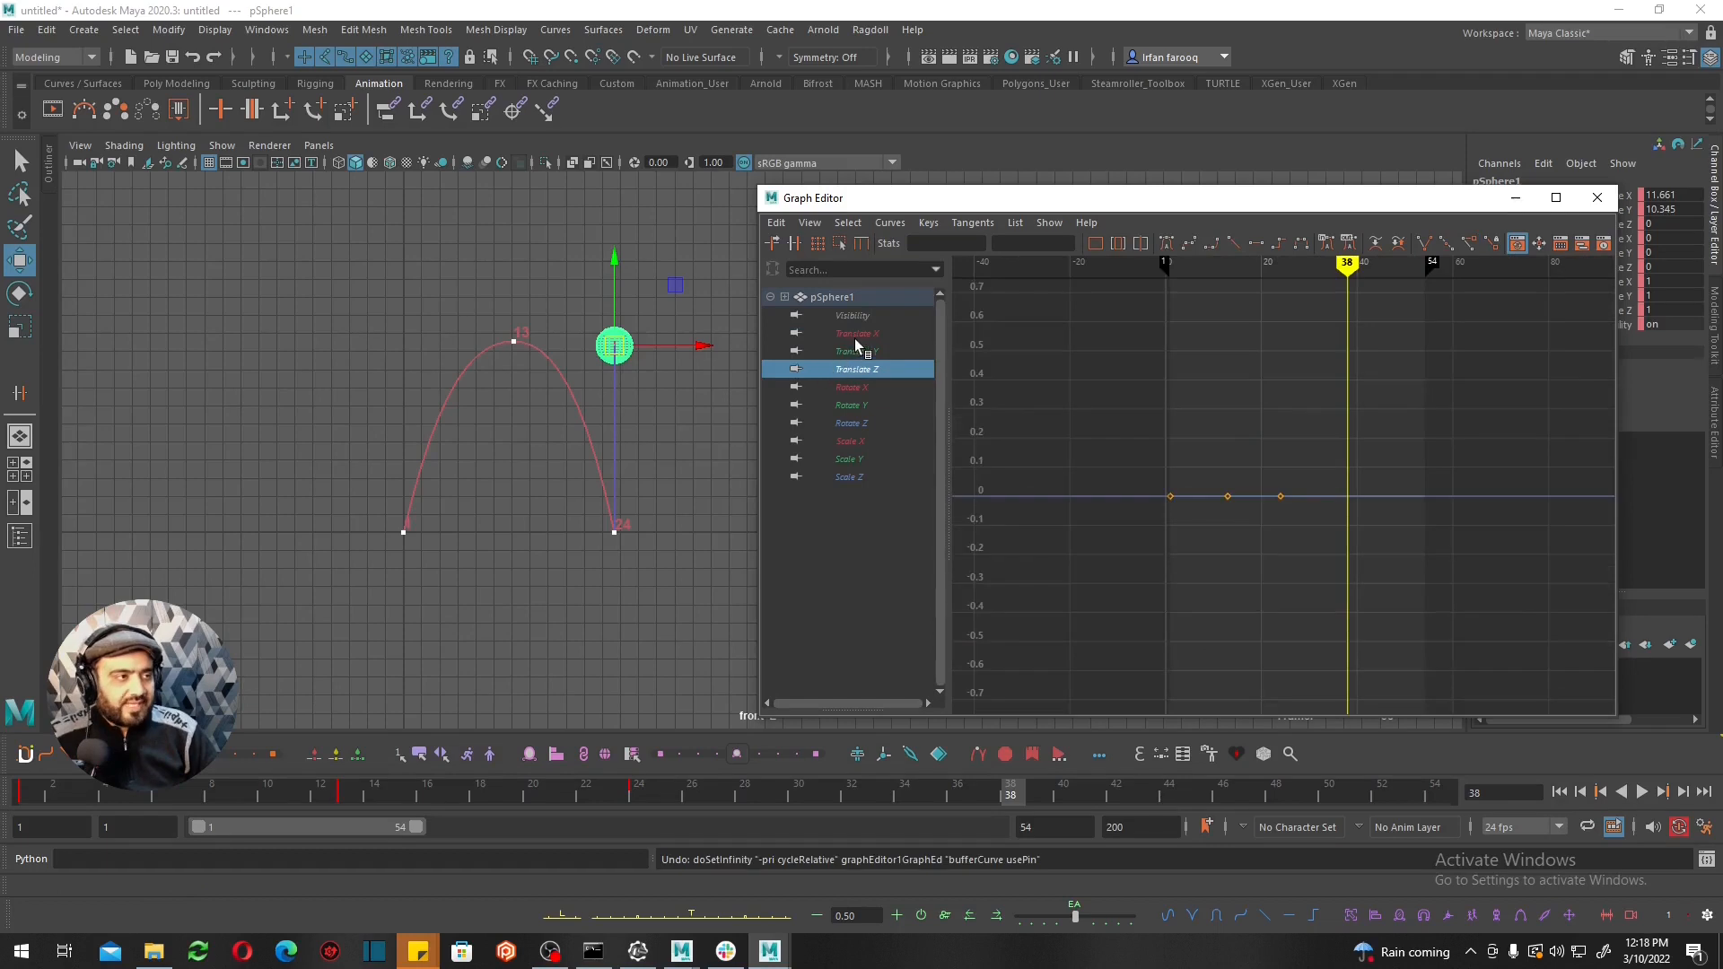
click(856, 333)
click(885, 222)
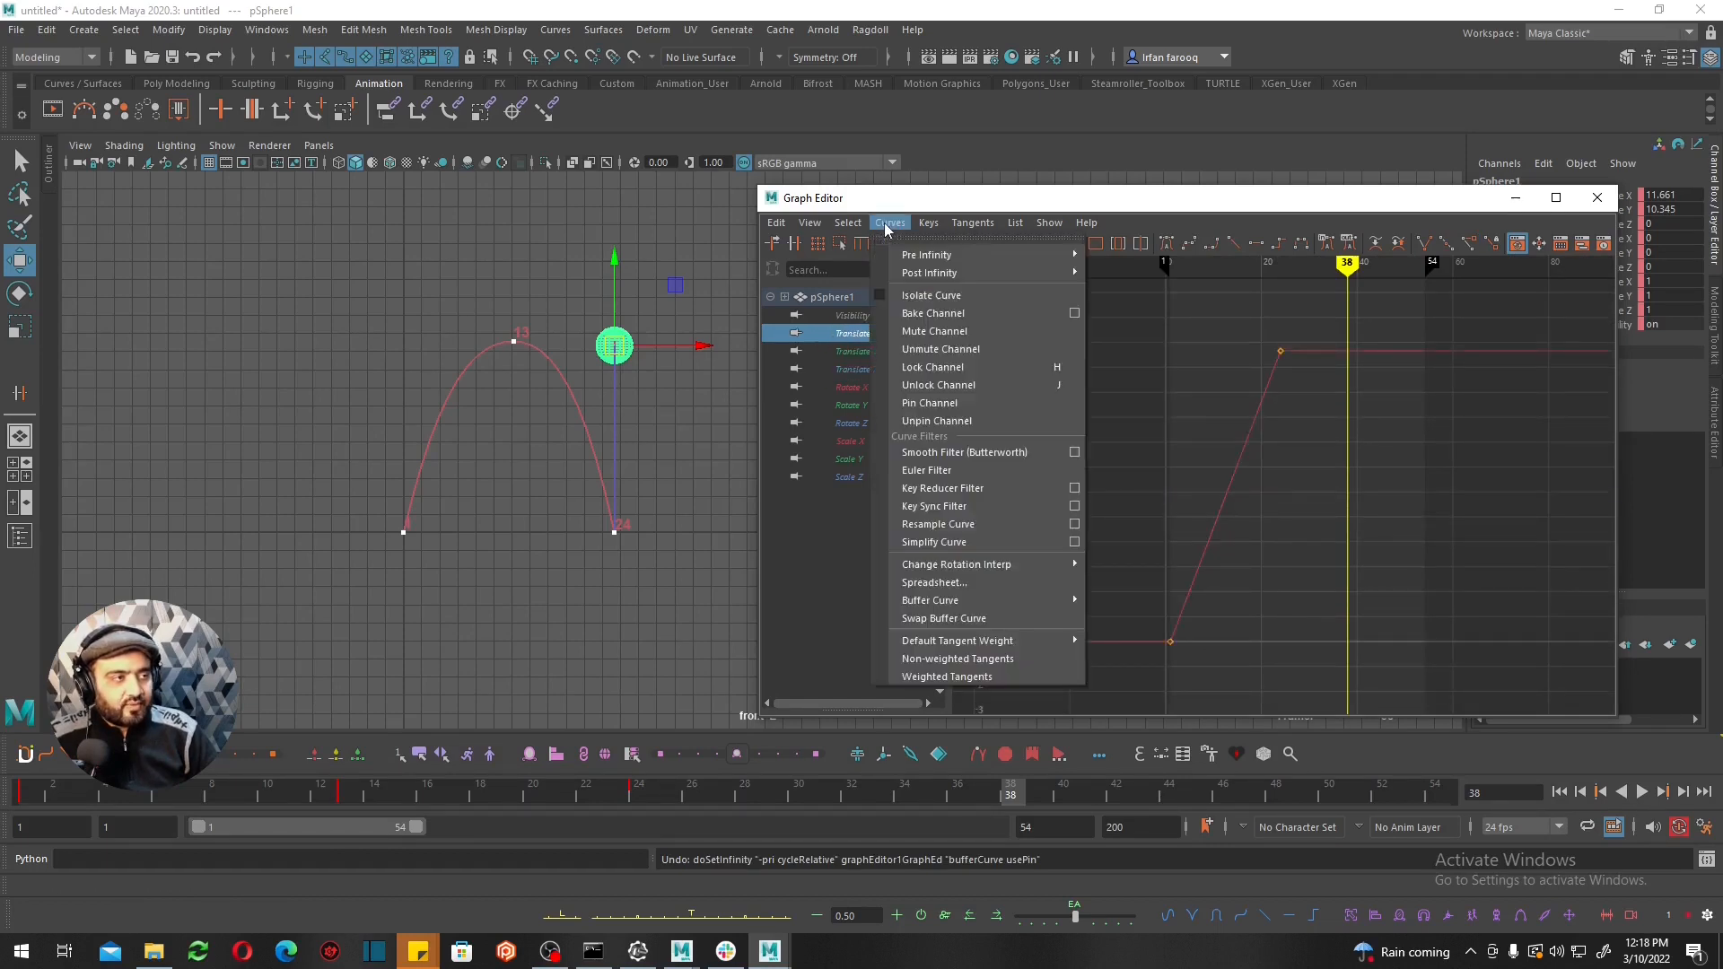
mouse_move(952, 255)
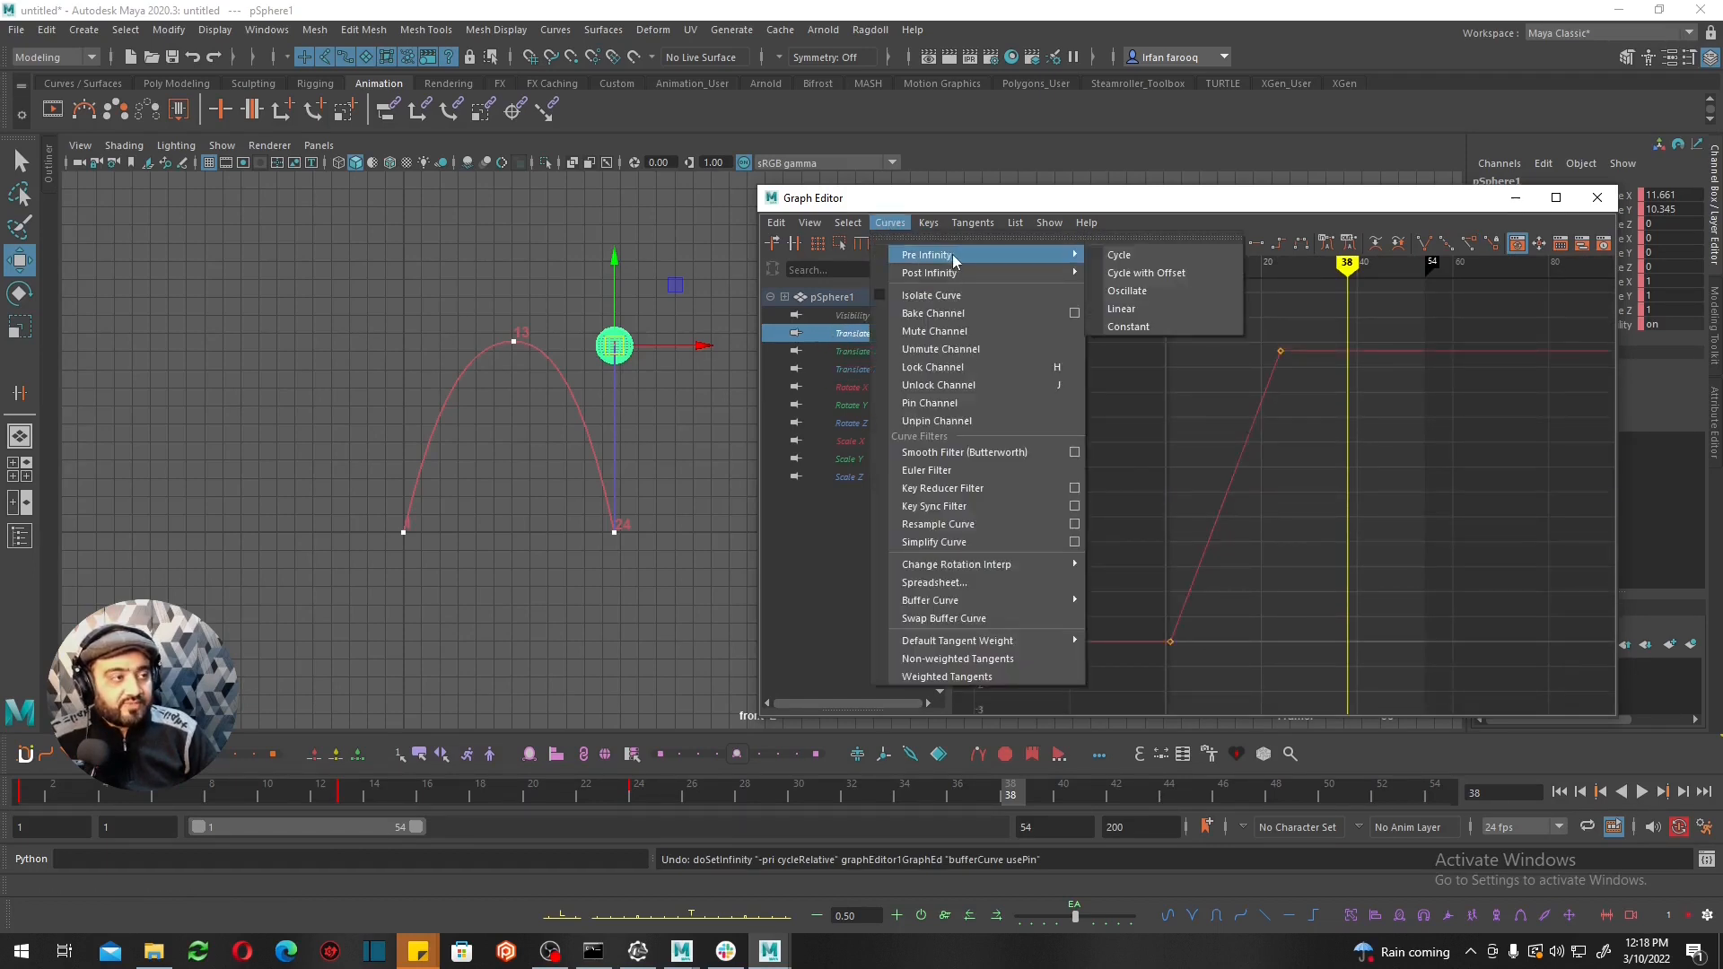
click(1178, 274)
click(890, 222)
mouse_move(1065, 273)
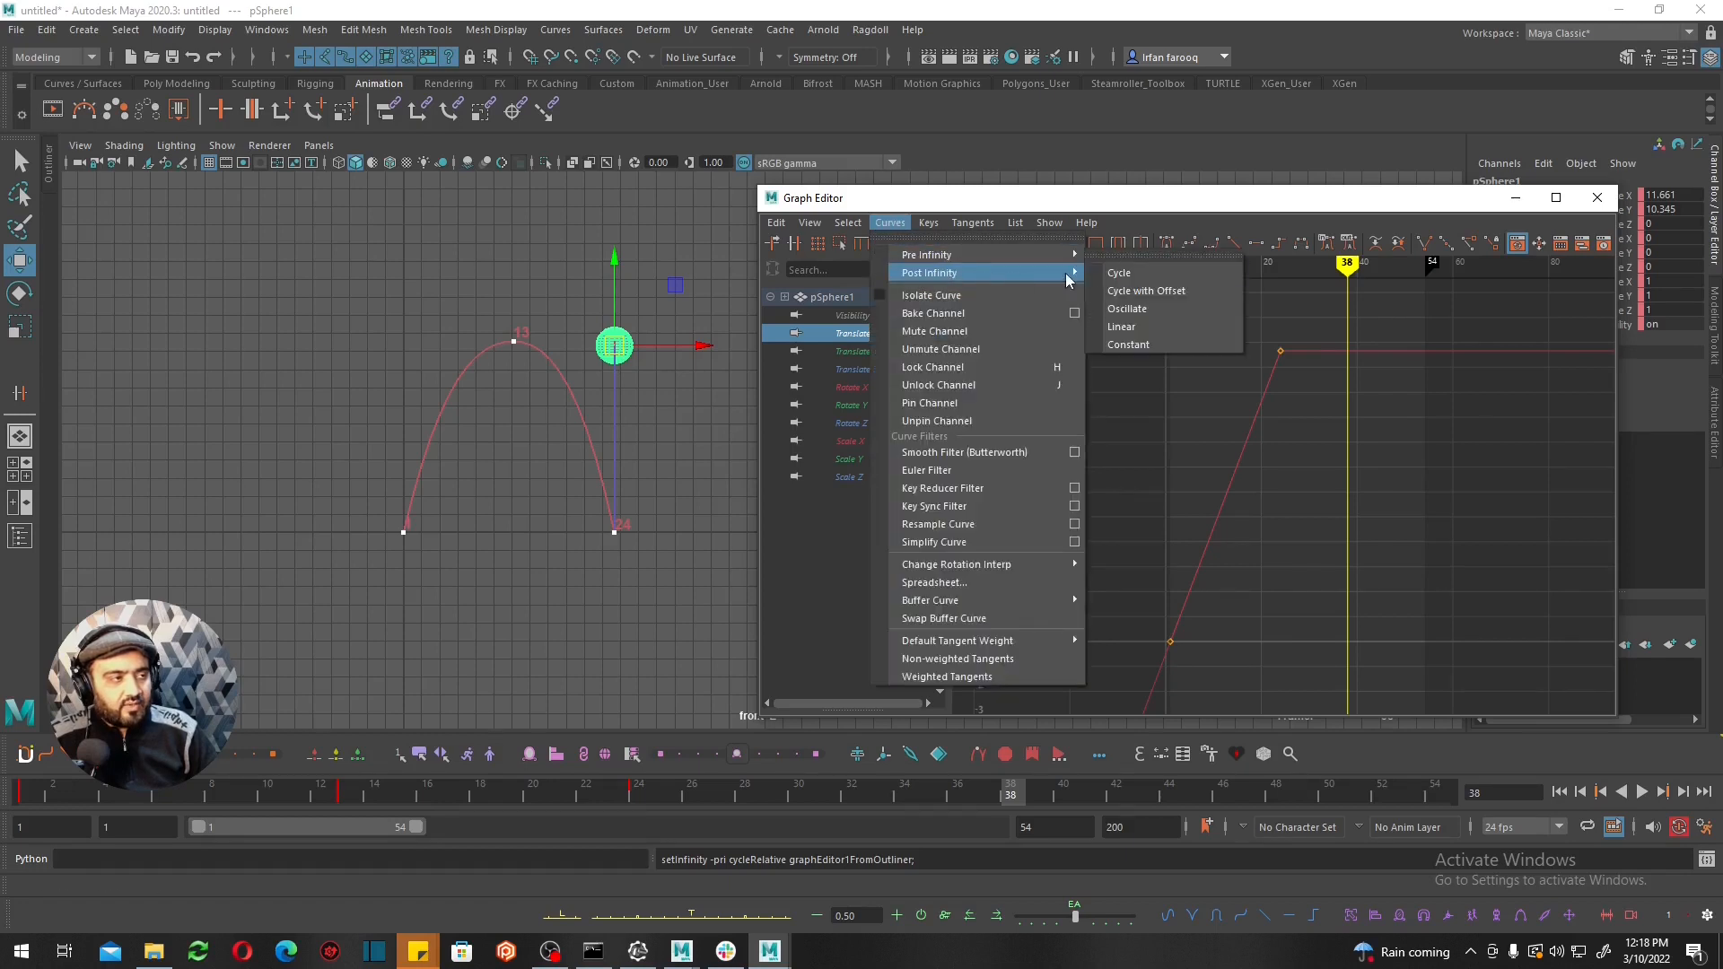
click(1146, 292)
scroll(1277, 575, down, 5)
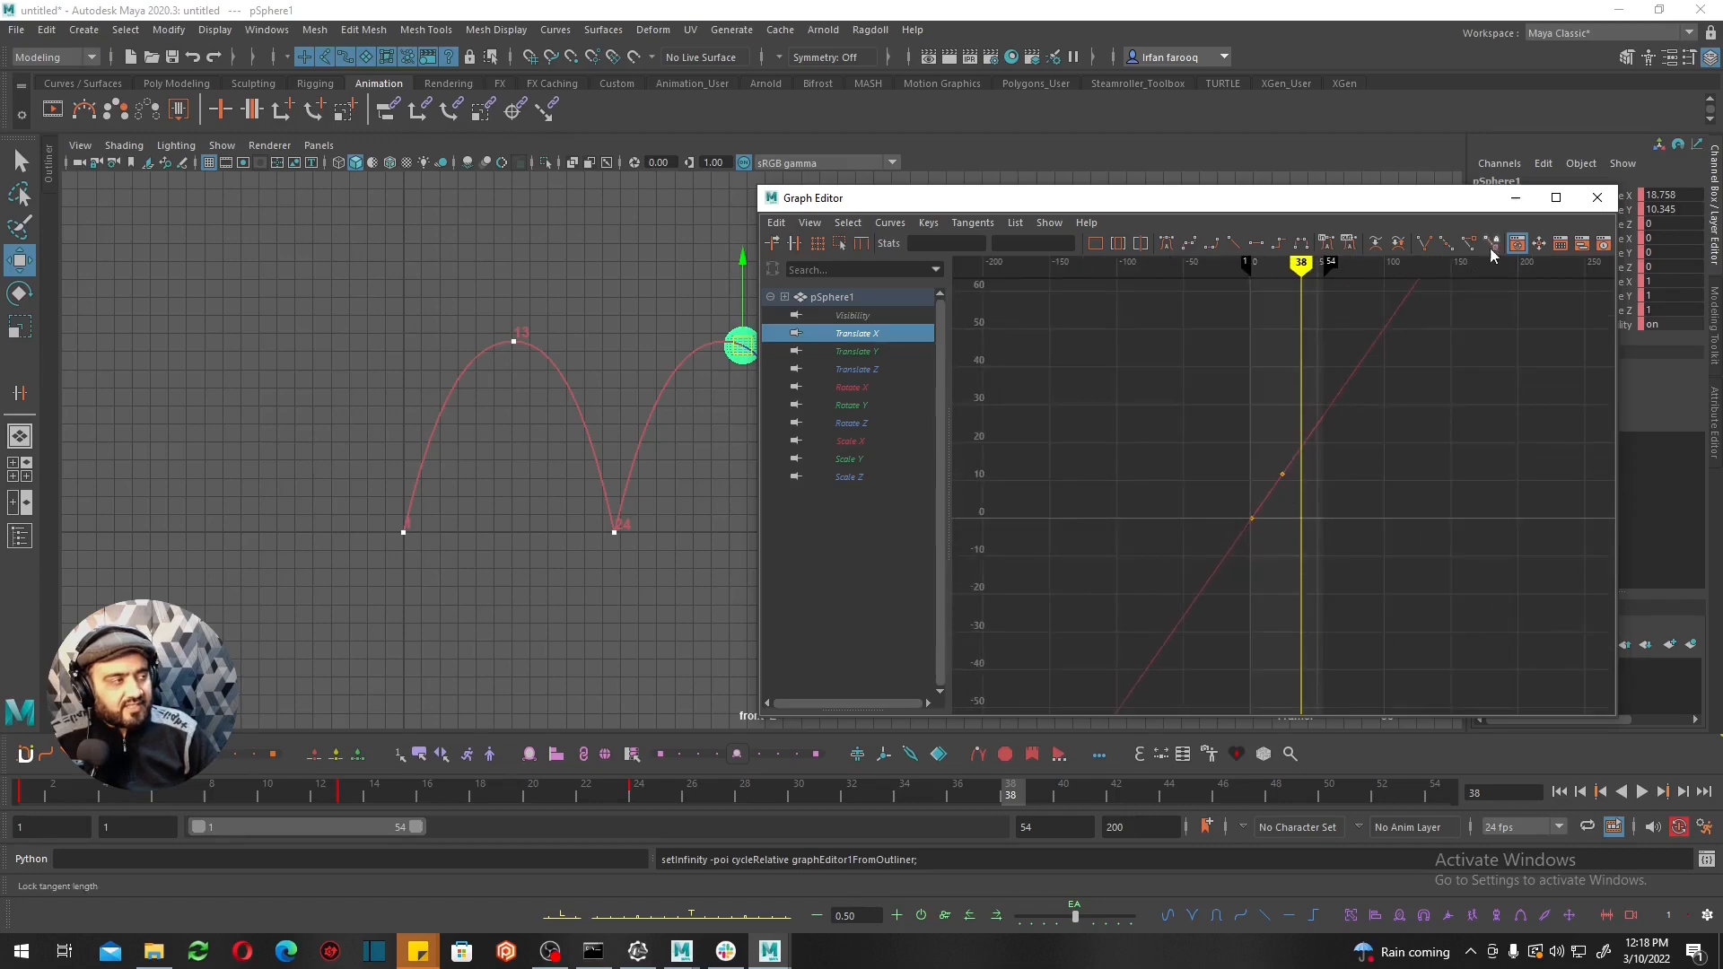
With the Graph Editor minimized, play the repeating jump from frame 1 and extend the playback range to frame 199.
click(1521, 206)
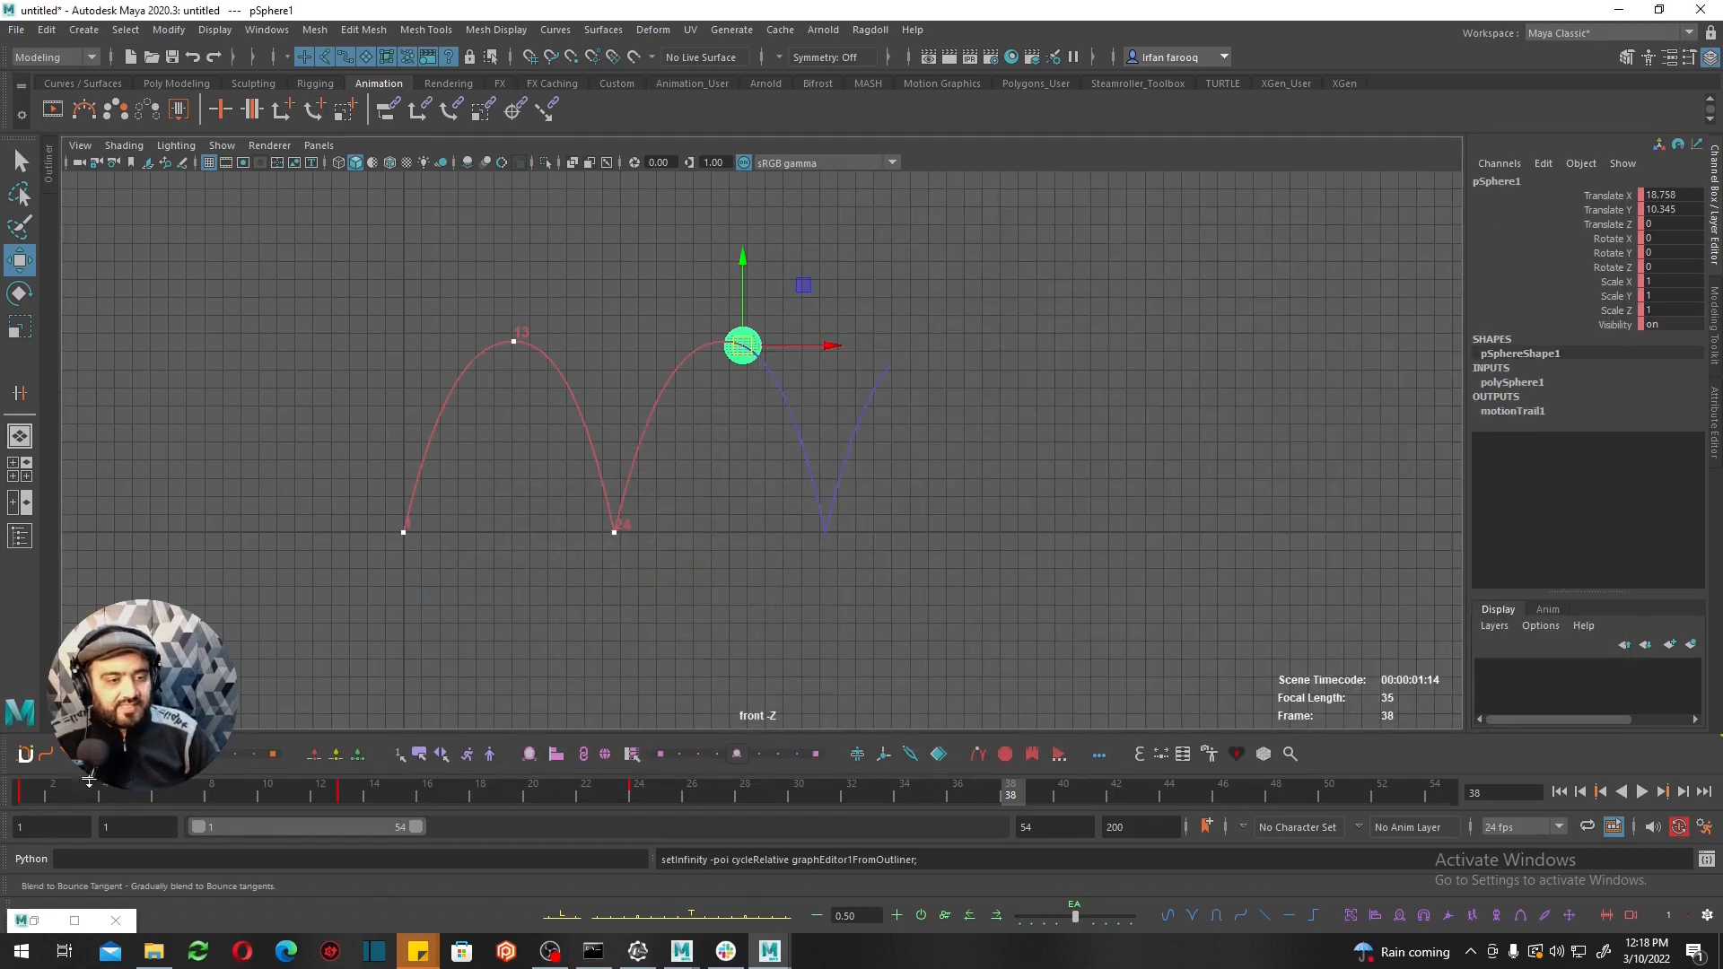
click(25, 793)
click(1645, 791)
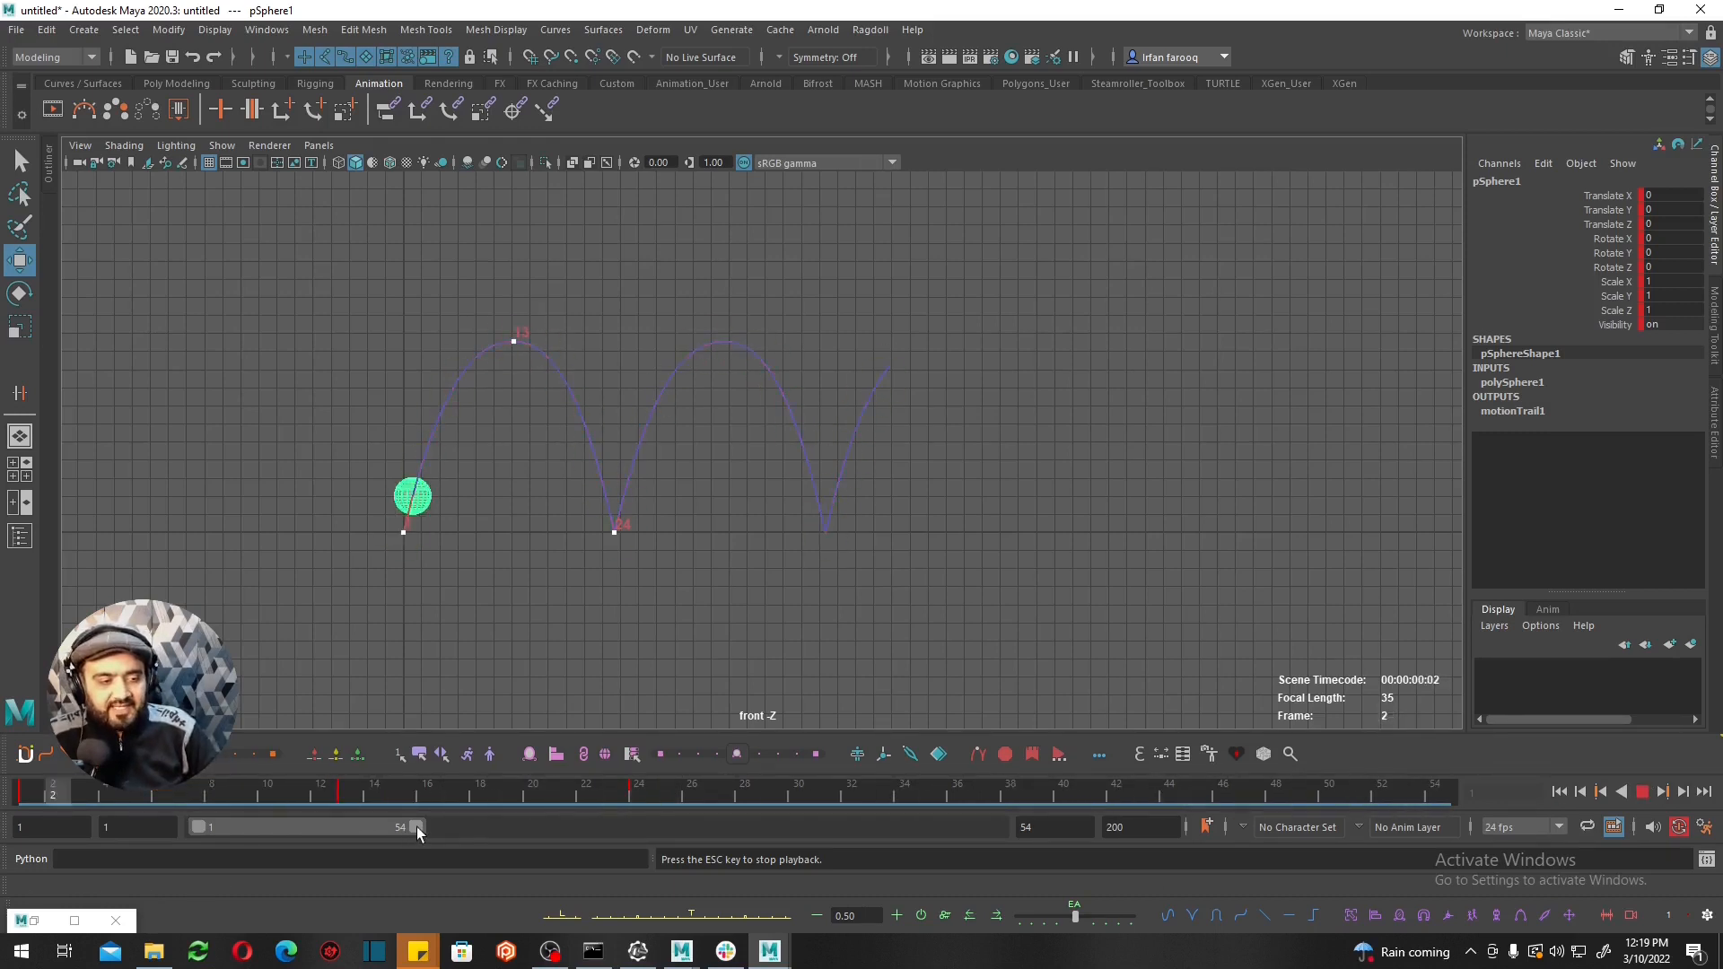
drag(411, 832, 1189, 833)
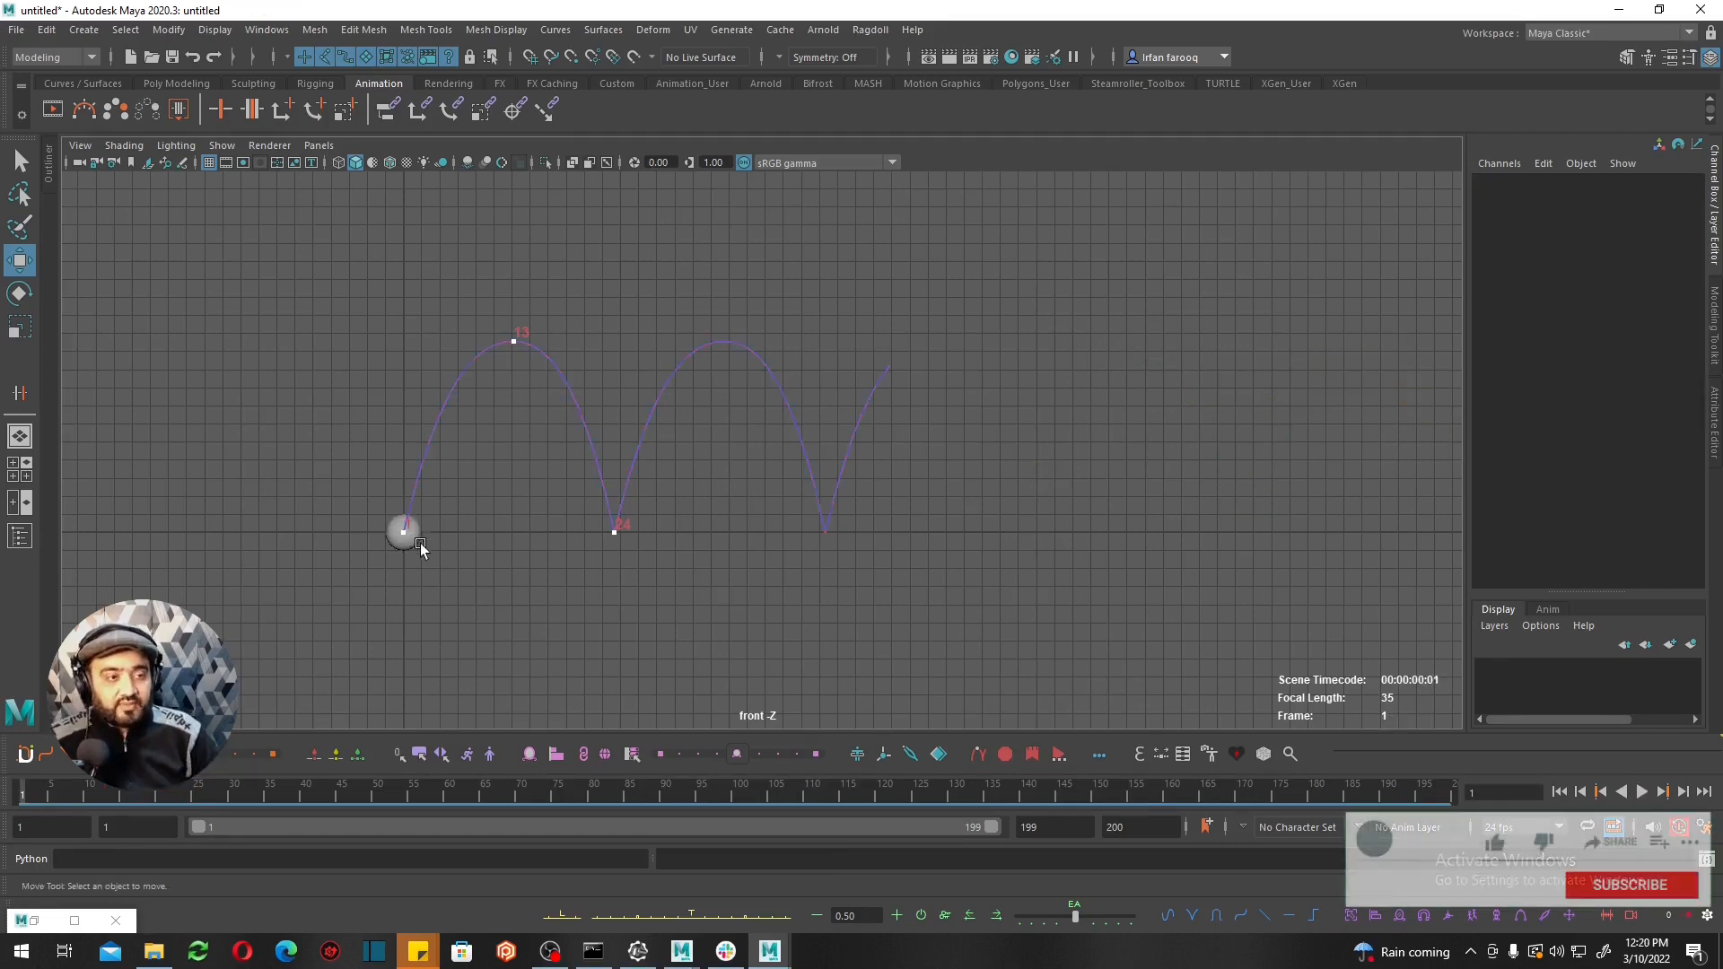
click(416, 542)
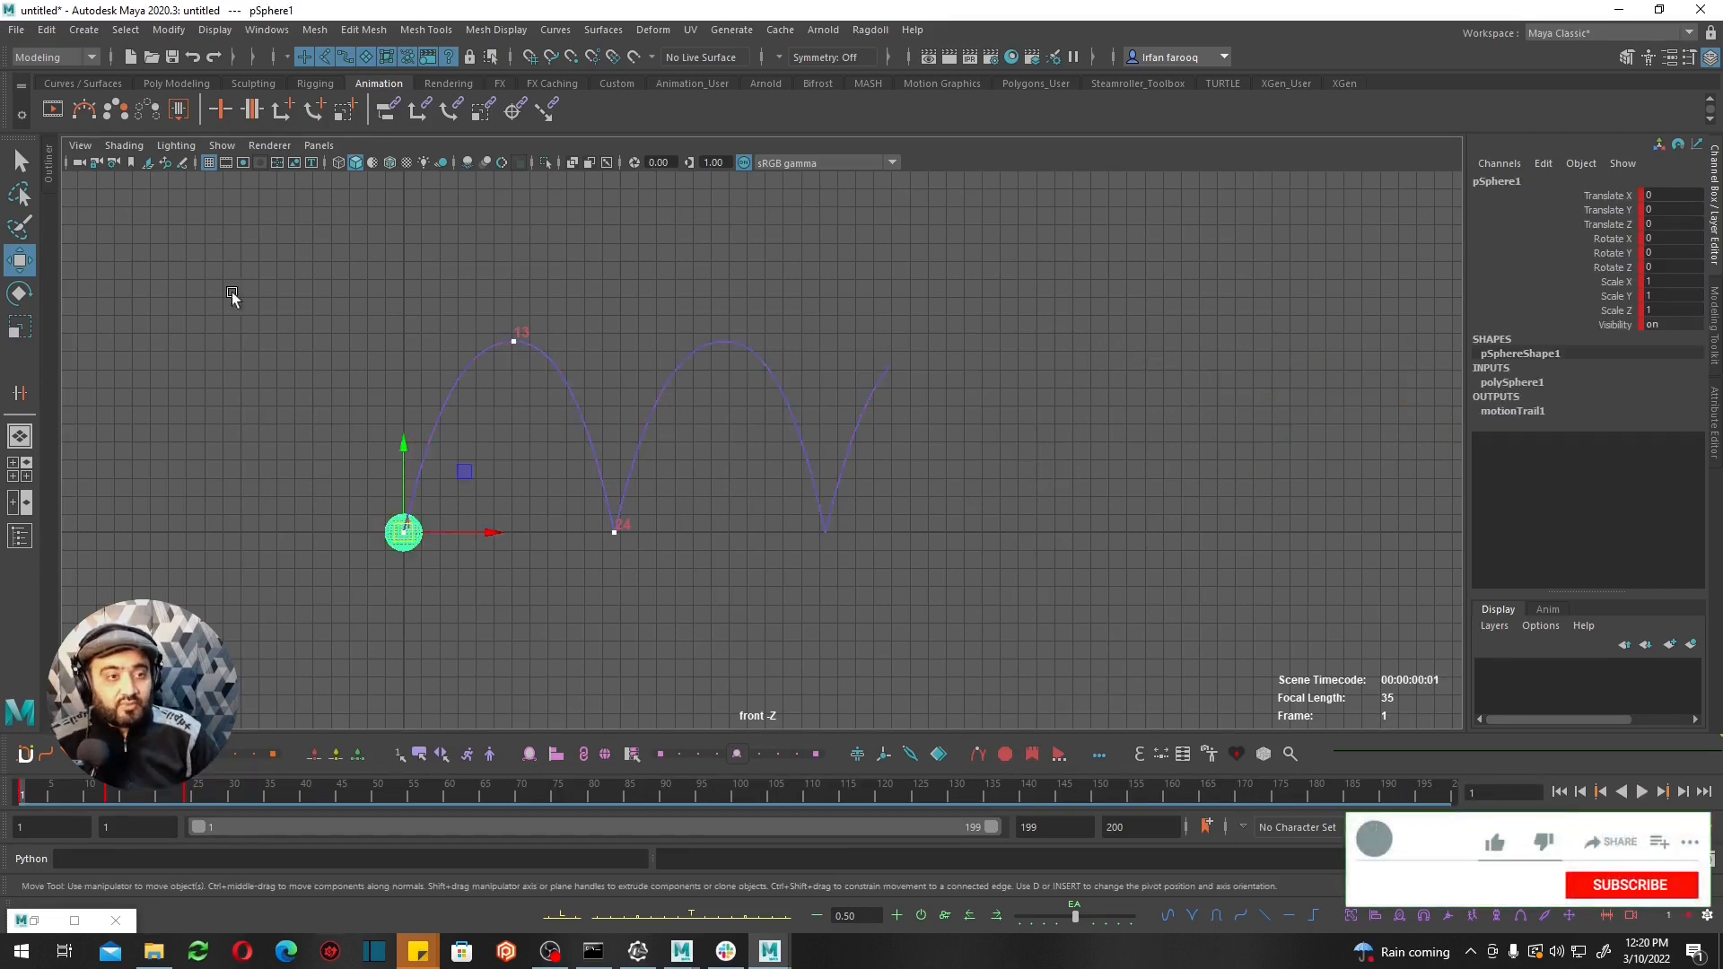